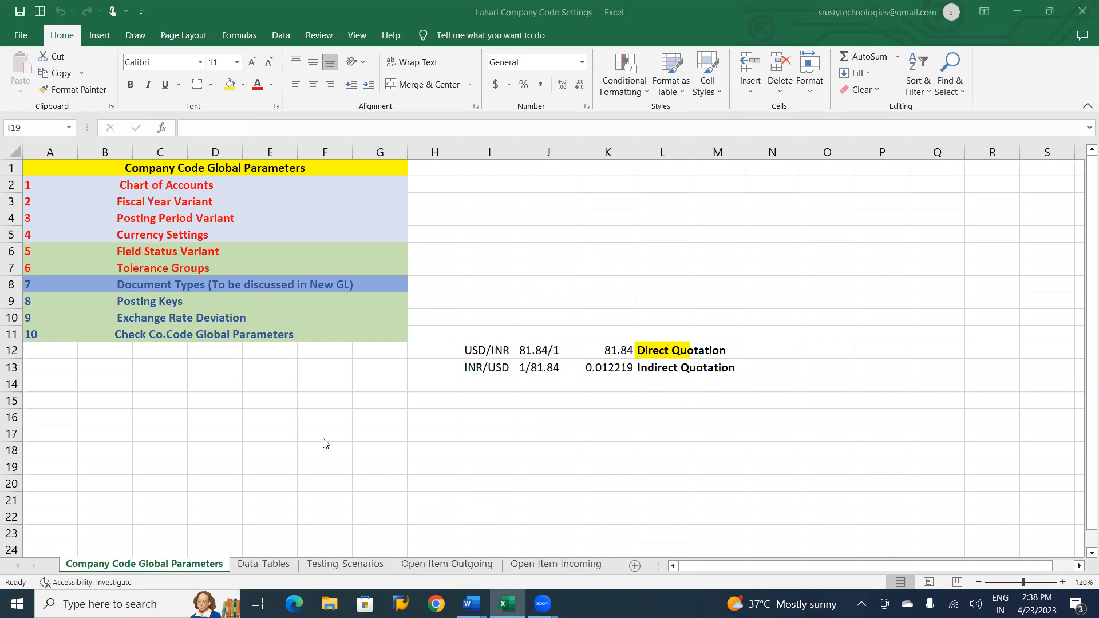
Step: Set the font color of the Posting Keys, Exchange Rate Deviation and Check Co.Code Global Parameters rows to red
left_click(153, 305)
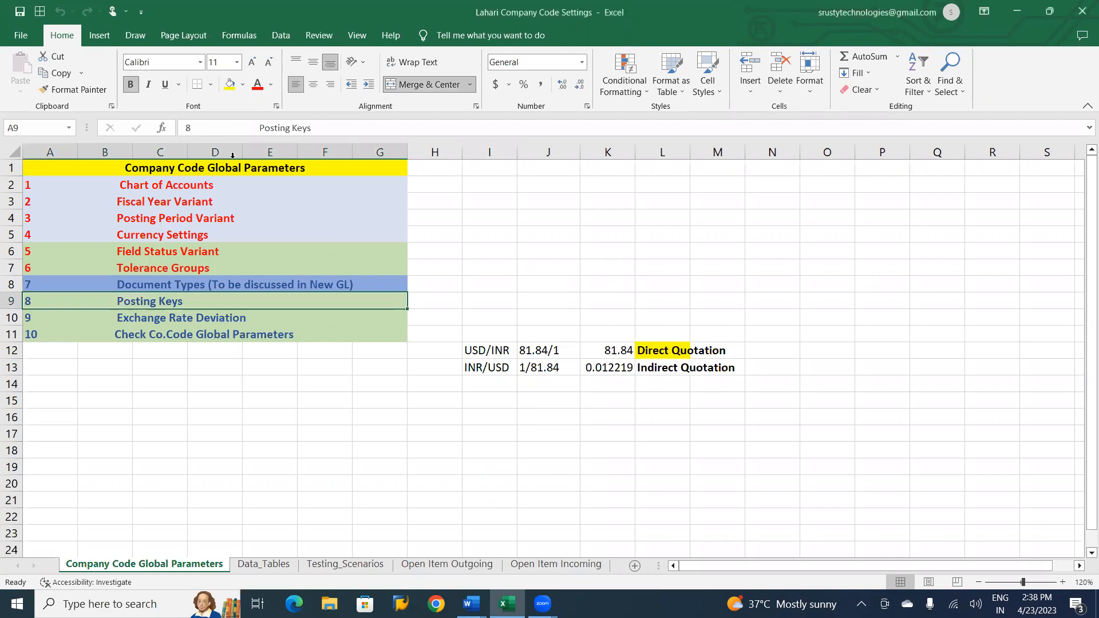
left_click(250, 87)
left_click(163, 319)
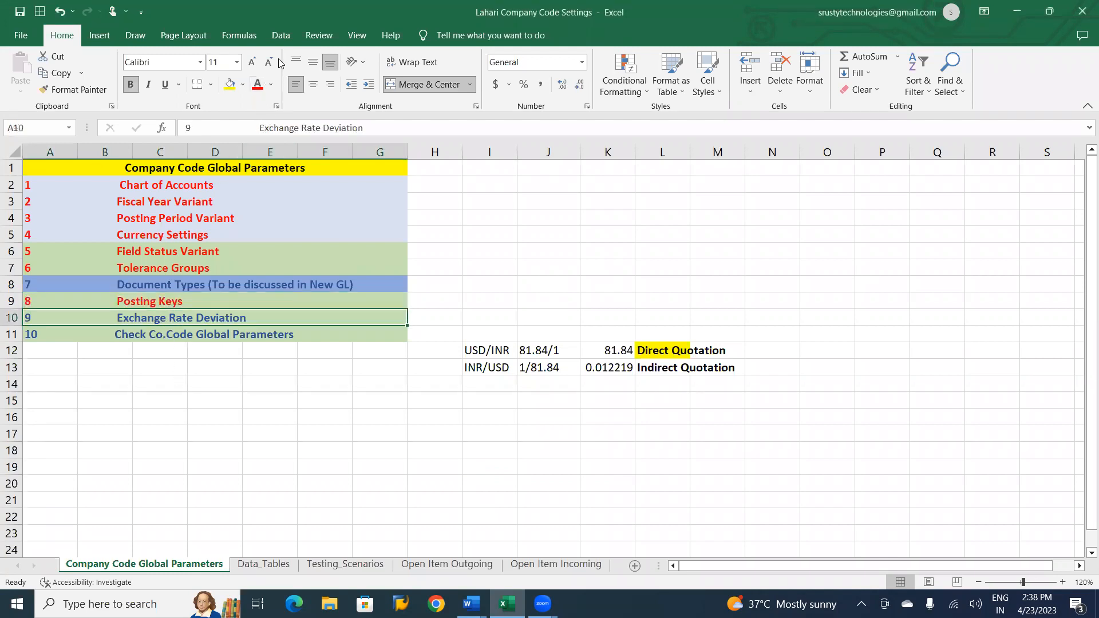
left_click(258, 87)
left_click(210, 345)
left_click(257, 87)
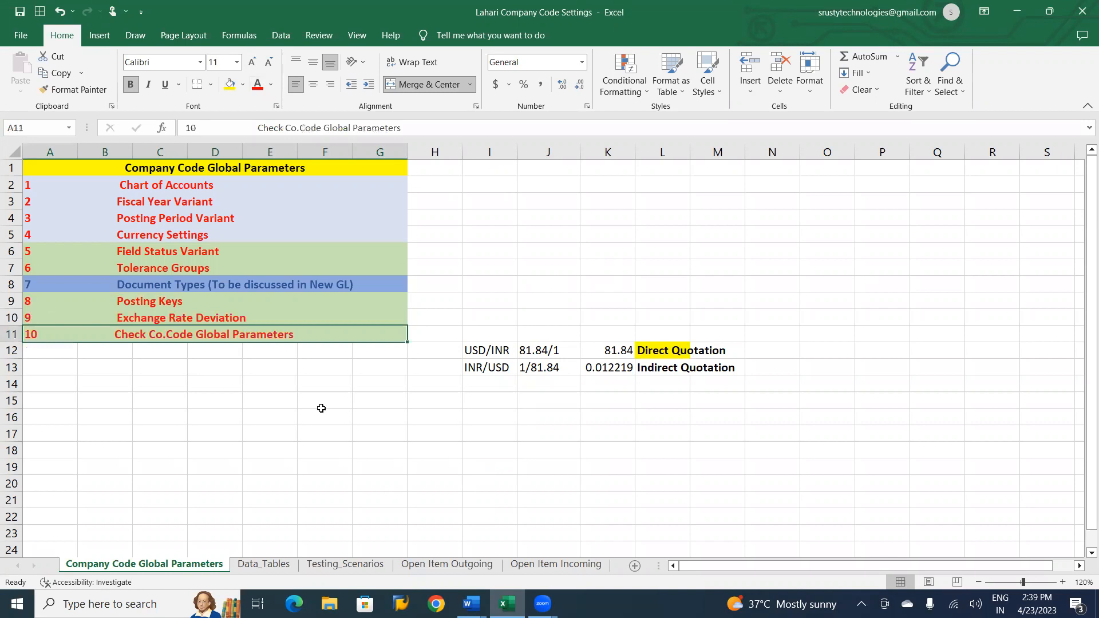
Step: Switch to Word and create a new blank document
left_click(198, 286)
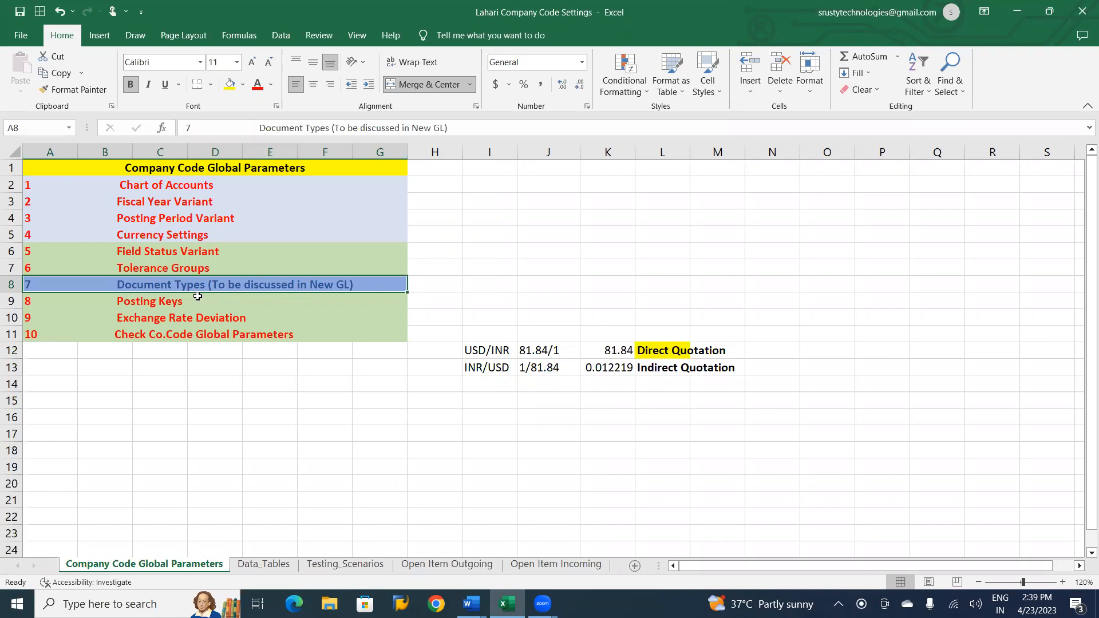
key("alt+Tab")
key("alt+Tab")
key("alt+Tab")
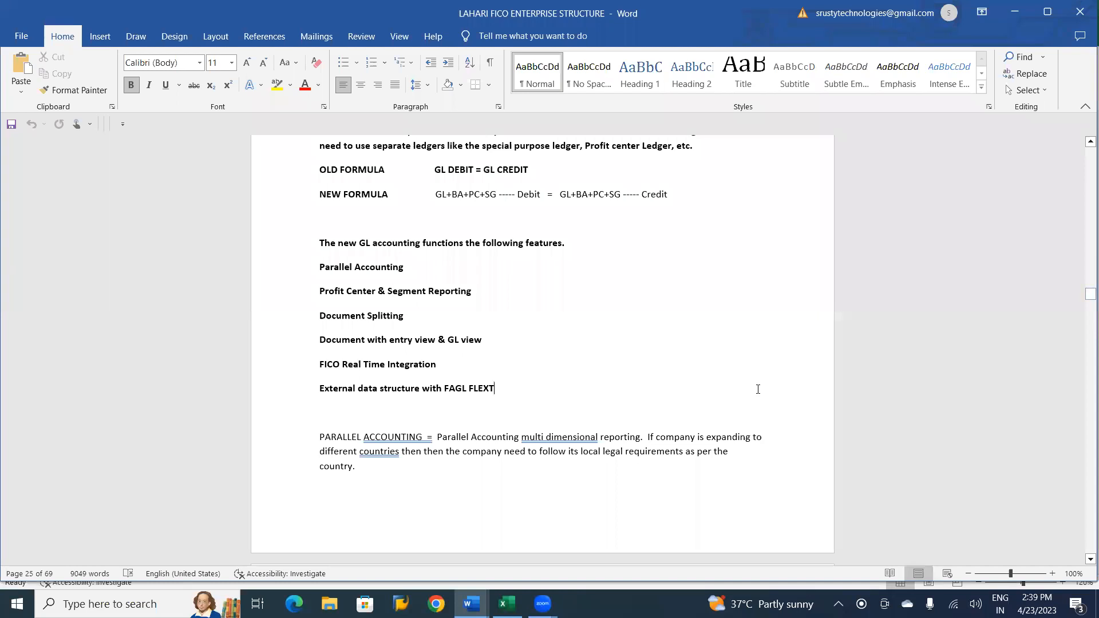
scroll(758, 389, "up", 12)
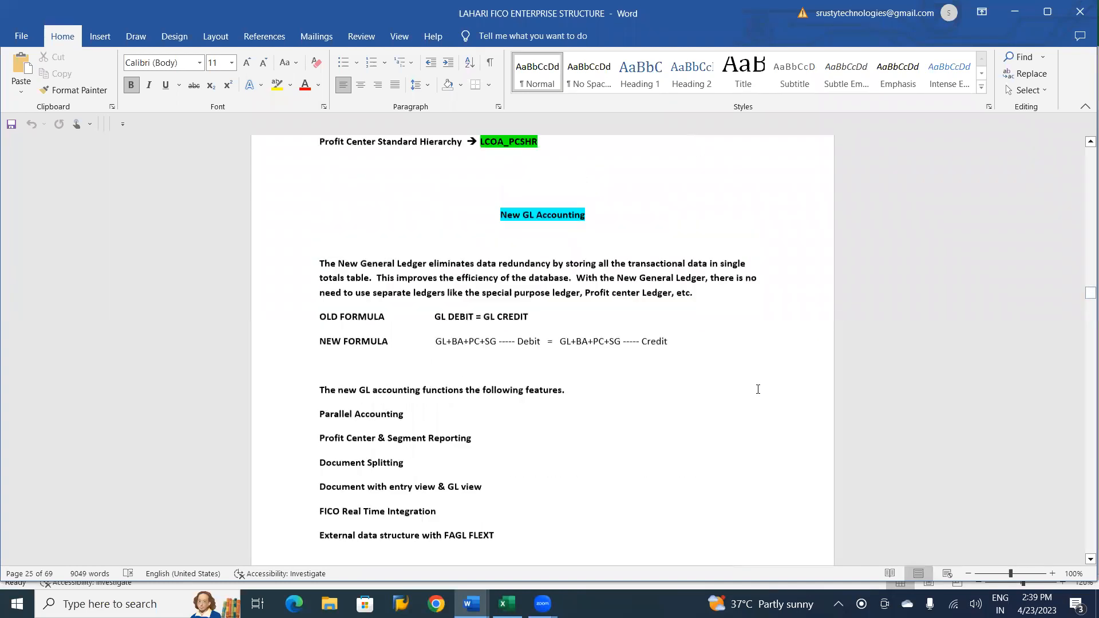
scroll(757, 389, "up", 9)
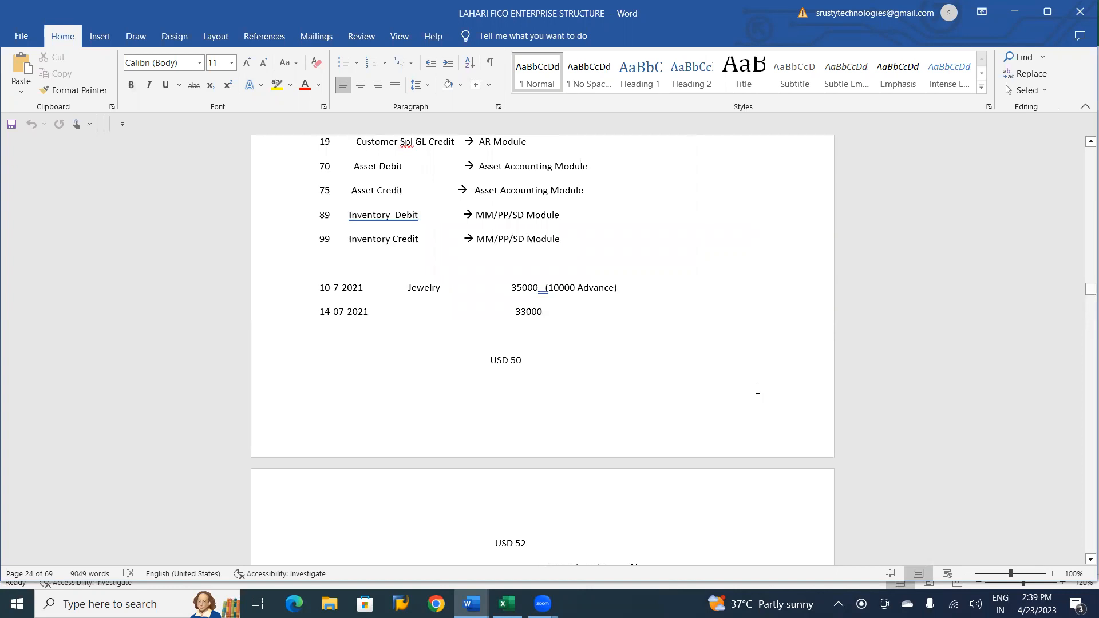
key("alt+Tab")
key("alt+shift+Tab")
key("ctrl+n")
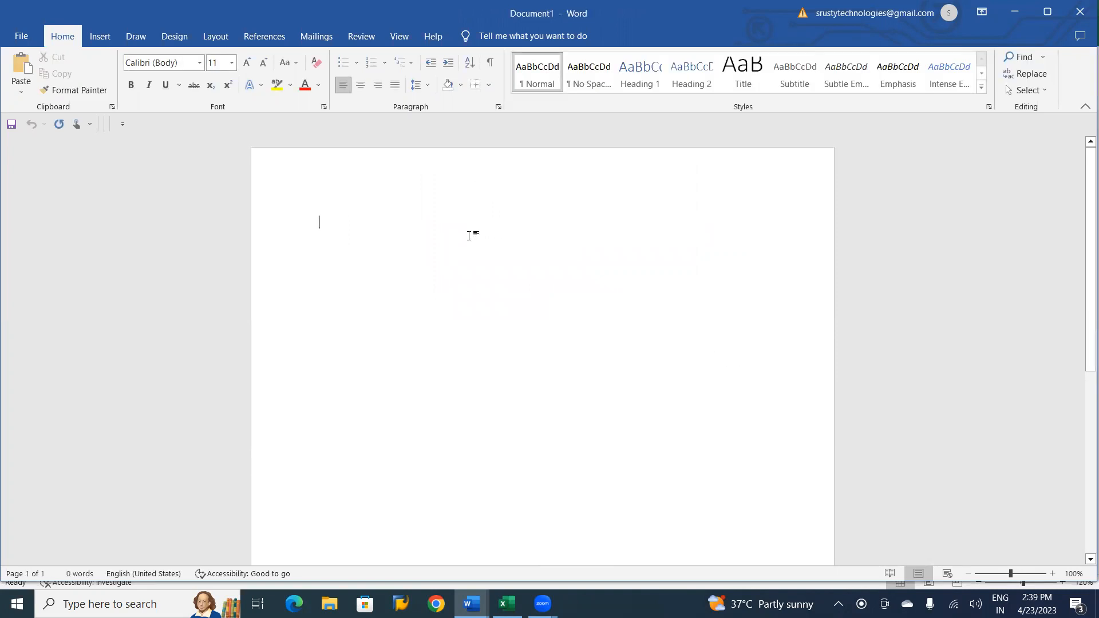
Step: Enter the heading "NEW GL ACCOUNTING." on the first line and start a new line
type("NEW")
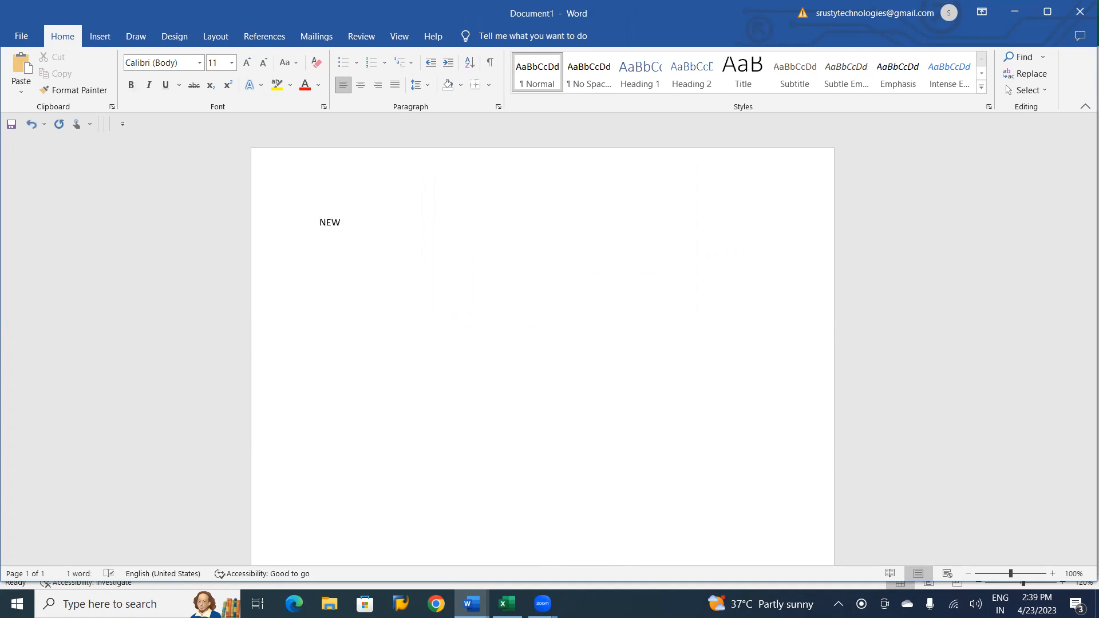
type(" GL AC")
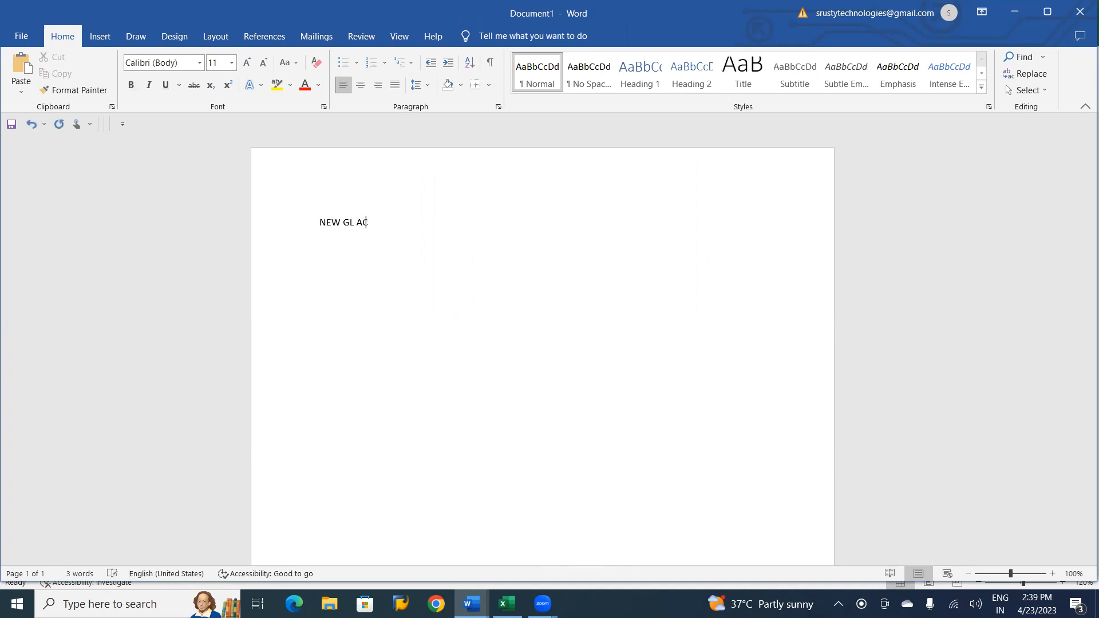
type("COUNTING.")
key("Return")
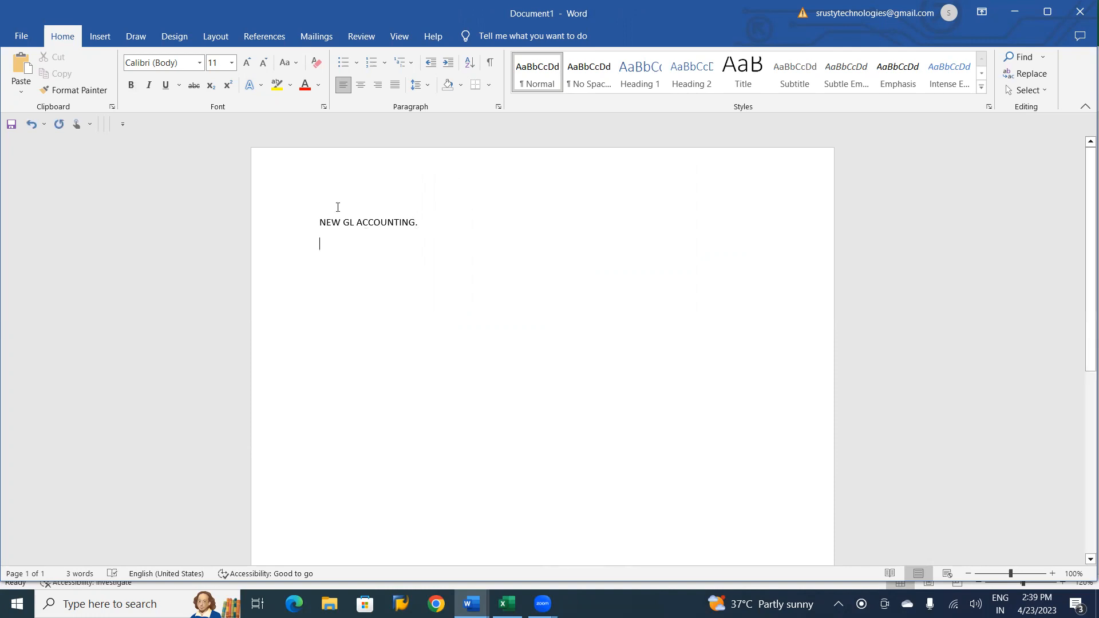
Step: Insert the heading "CLASSIC GL ACCOUNTING:" above the NEW GL ACCOUNTING heading, leaving two empty lines between them
left_click(316, 222)
key("Return")
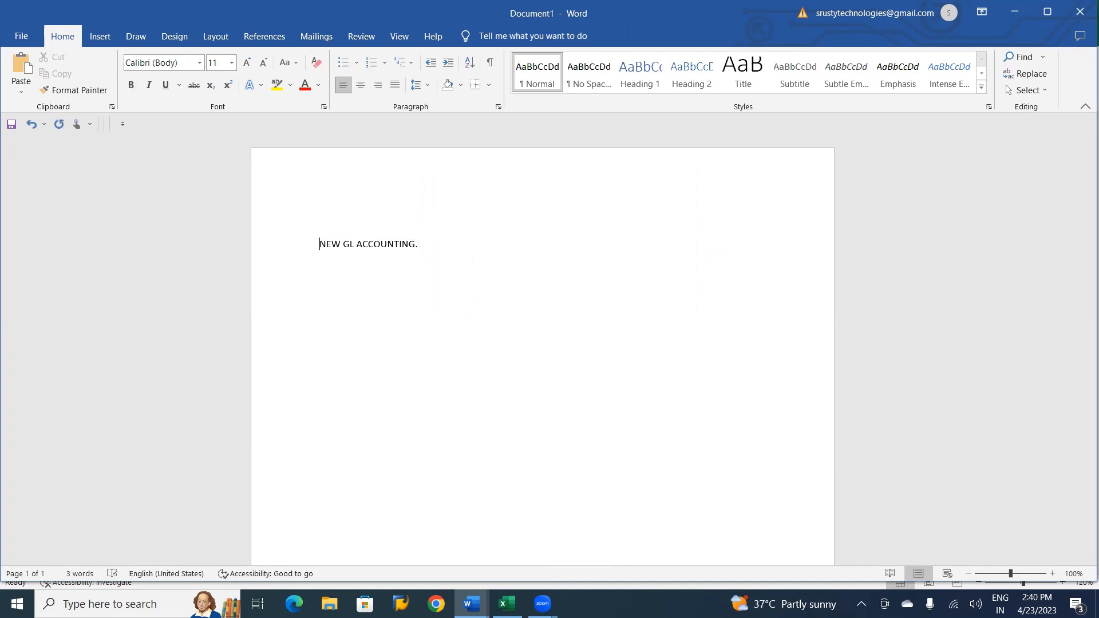
type("CLASSIC GL ACCOUNTING")
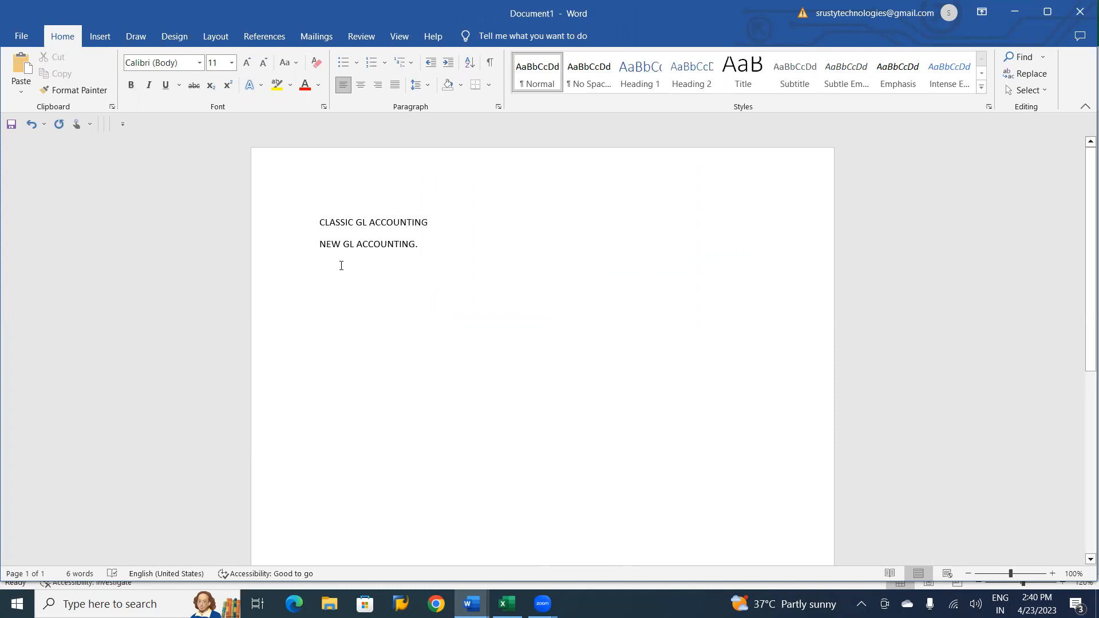
left_click(317, 241)
key("Return")
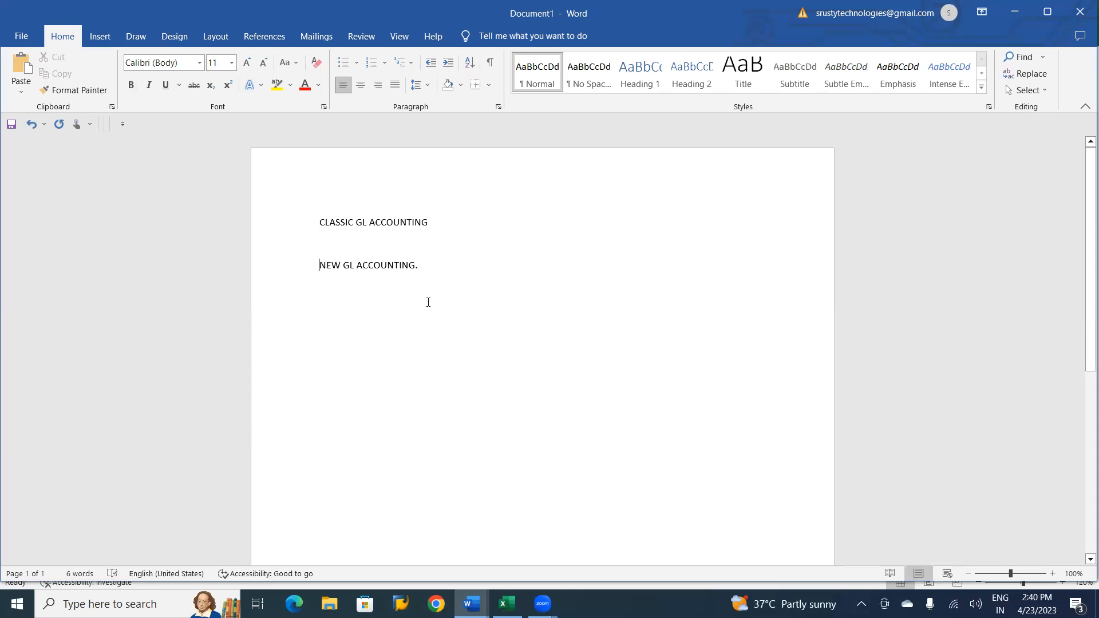
left_click(442, 213)
type(":")
key("Return")
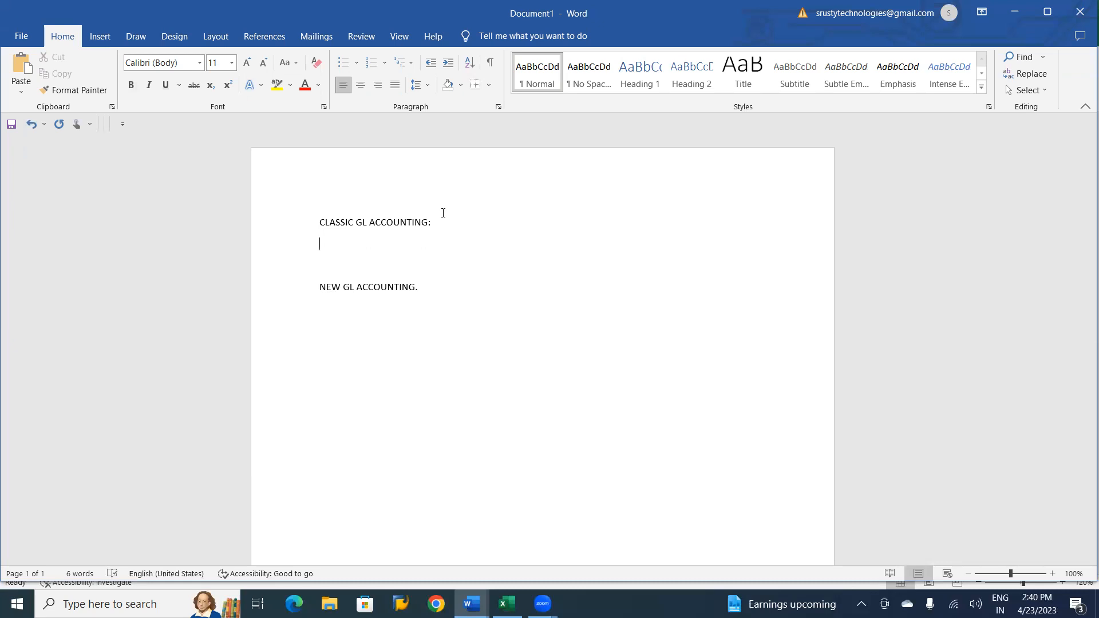
Step: Write the formula "GL A/C DEBIT = GL A/C CREDIT" under the CLASSIC GL ACCOUNTING heading
type("GL A/C")
key("BackSpace")
type("DEBIT = GL A/C")
key("BackSpace")
key("BackSpace")
type("/C CREDIT")
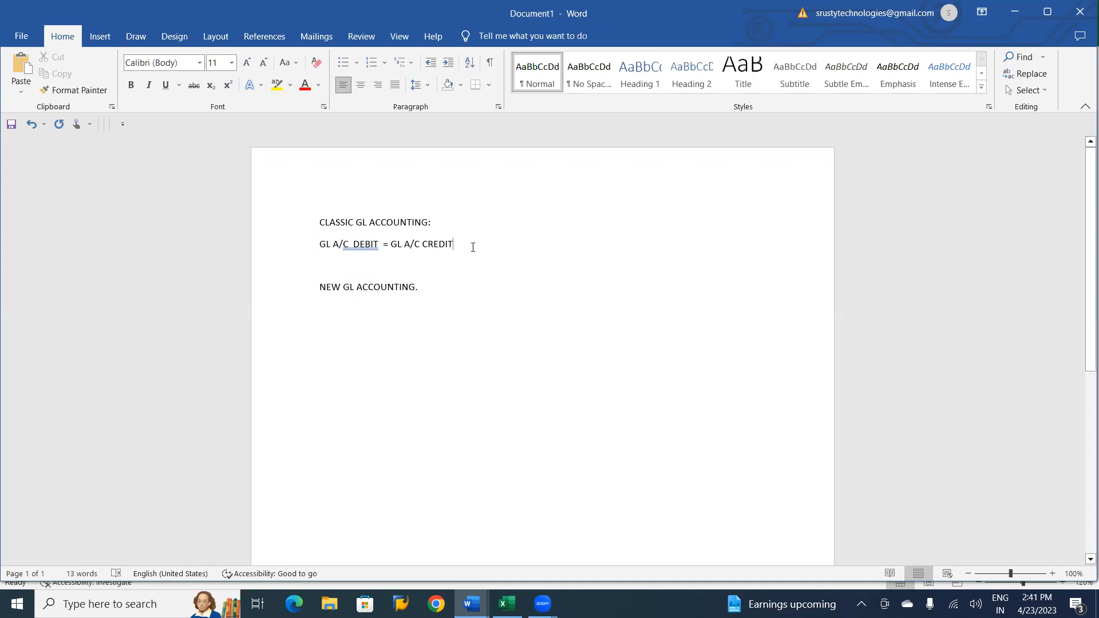
Step: Append "(SINGLE DIMENSION)" to the classic formula and "(Multi Dimensional Rep)" to the NEW GL ACCOUNTING heading
type("(SI")
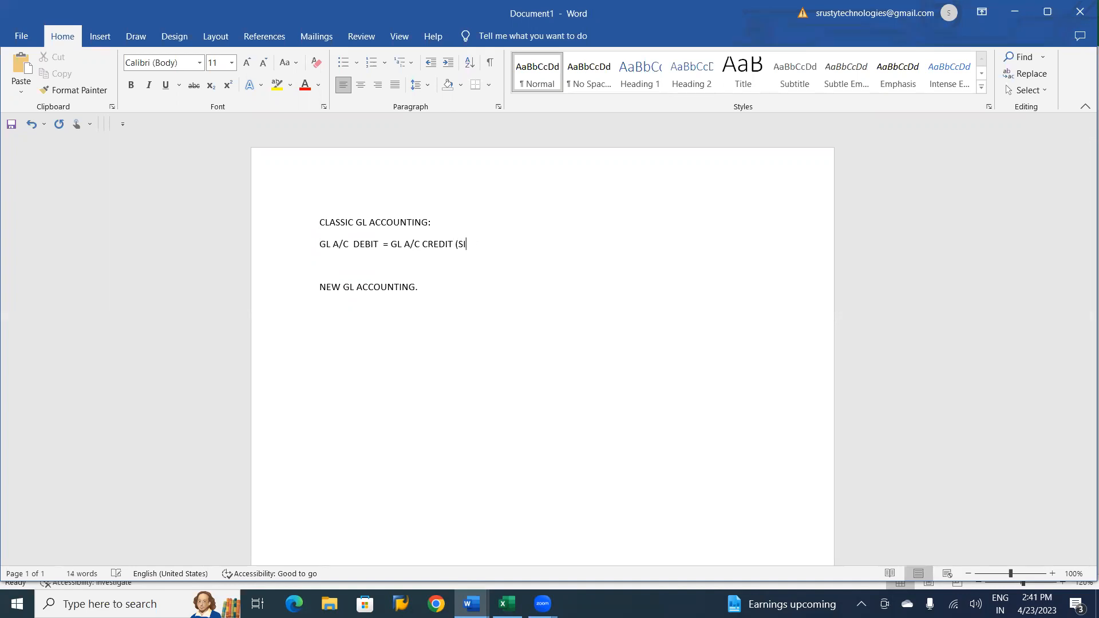
type("NGLE DIMENSION)")
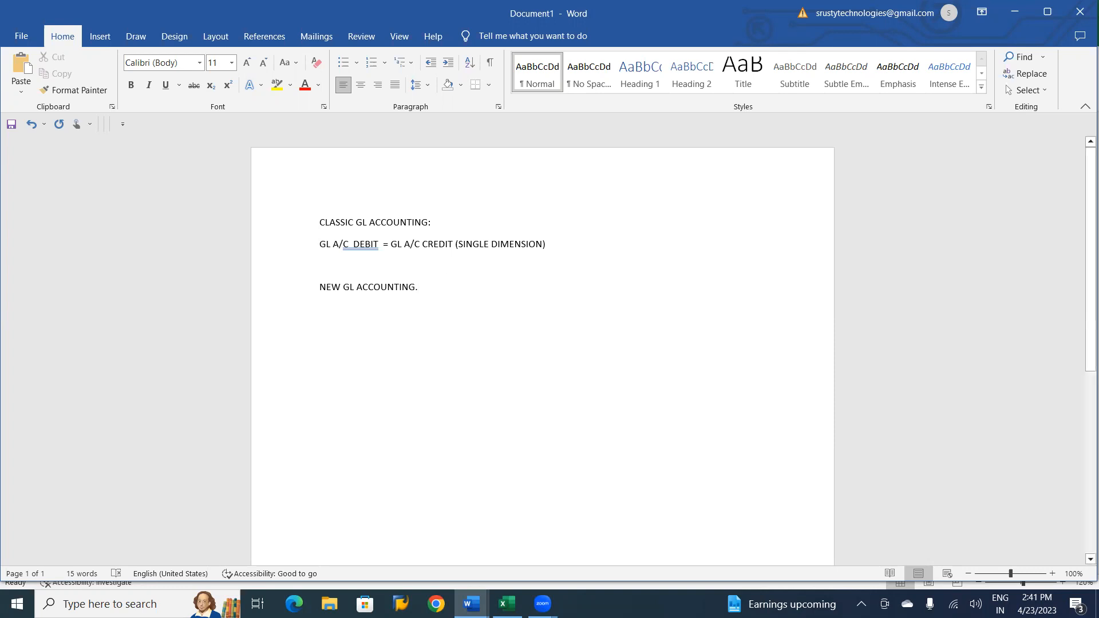
type("(")
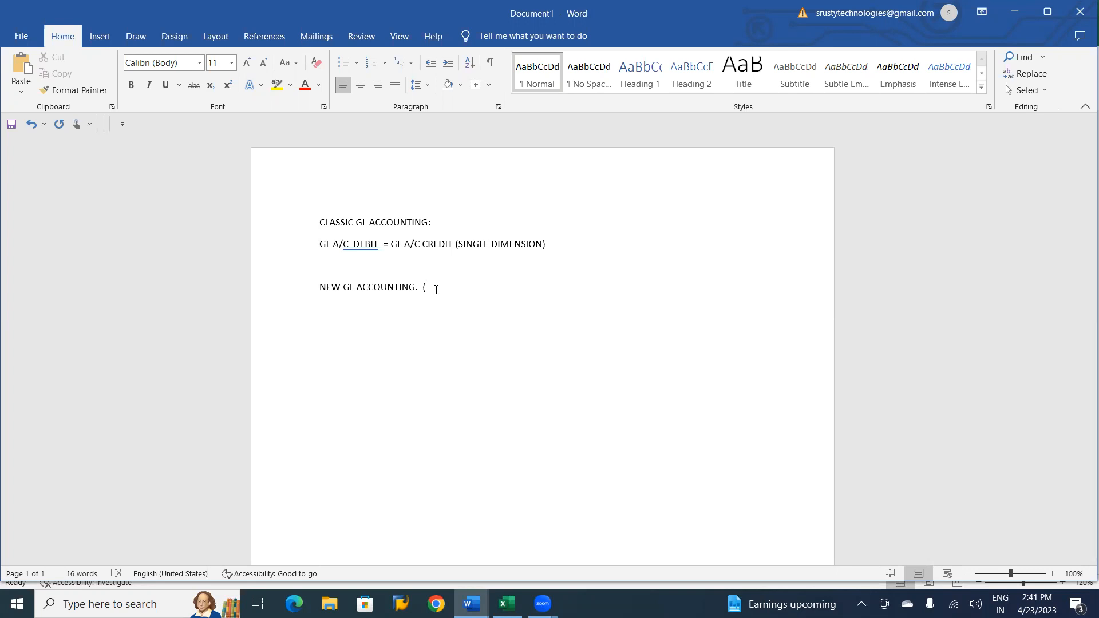
type("Multi Dimensional Rep)")
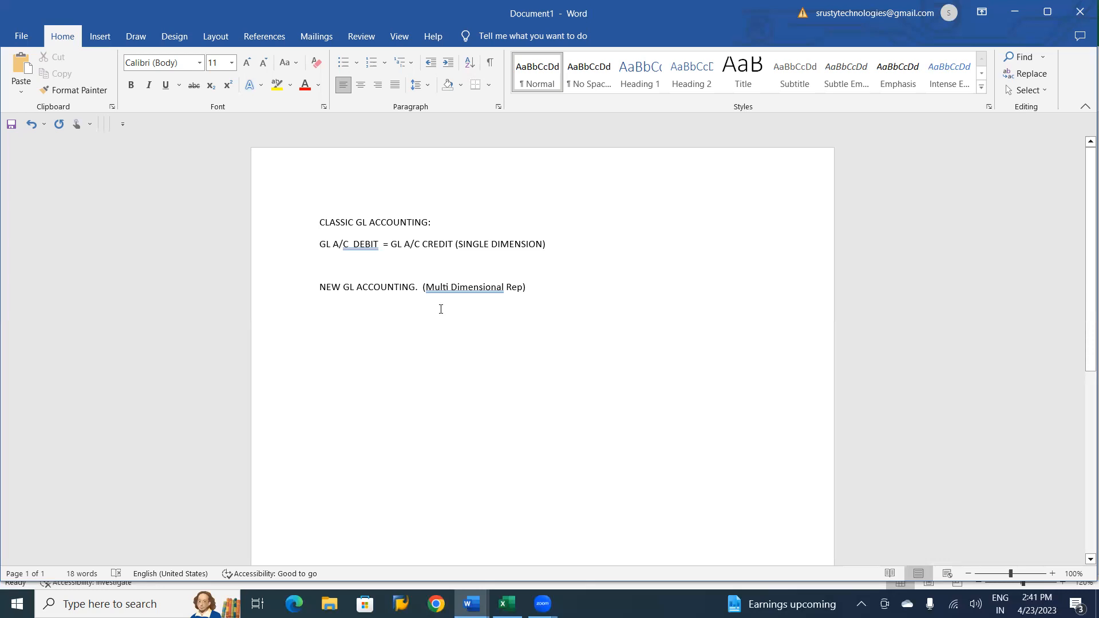
Step: Write the formula "GL+BA+PC+SEG Debit = GL+BA+PC+SEG Credit." below the NEW GL ACCOUNTING heading
type("GL ")
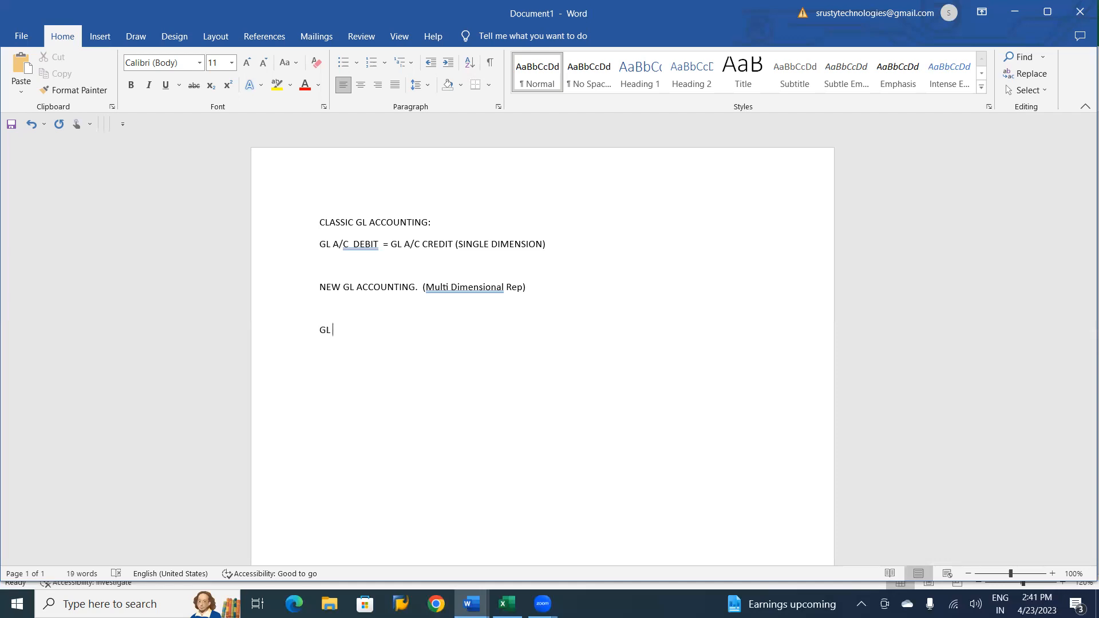
type("+")
type("BA")
type("+PC")
type("+SE")
type("G Debit =")
type("GL")
type("+")
type("BA")
type("+")
type("PC")
type("+")
type("SEG")
type(" Credit")
key("BackSpace")
type("t.")
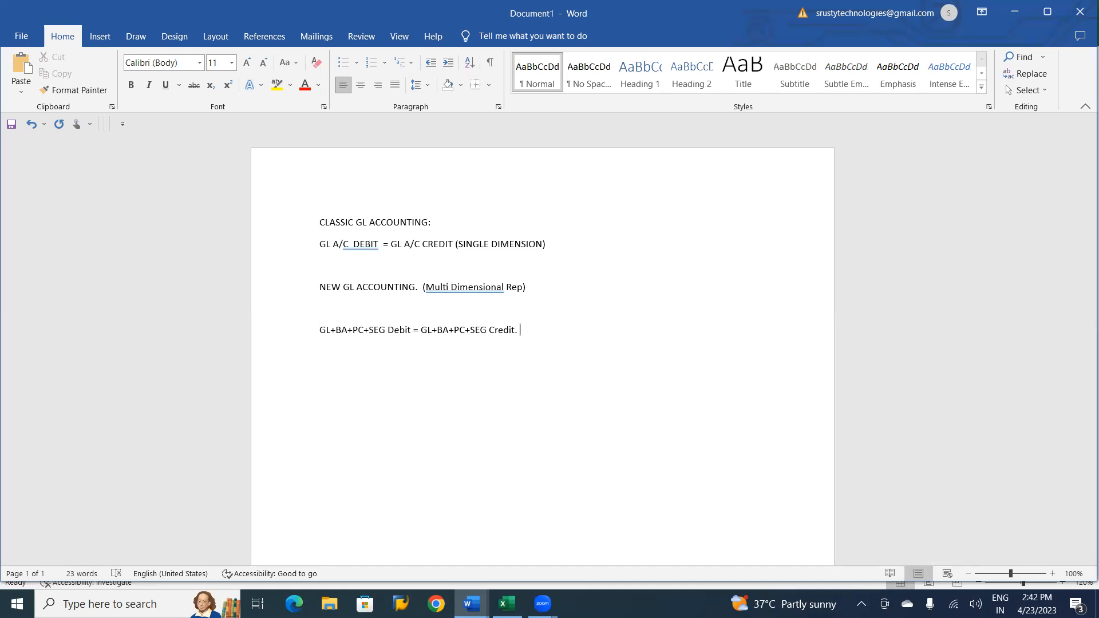
Step: Append the note "Multiple currencies." to the end of the new GL formula
type("Mul")
key("BackSpace")
key("BackSpace")
key("BackSpace")
type("multi")
type("ple ")
type("currencie")
type("s.")
Step: Add a second heading "NEW GL ACCOUNTING:" below the formula and start a new line
type("NEW GL ")
type("ACCOUNTING")
type(":")
key("Return")
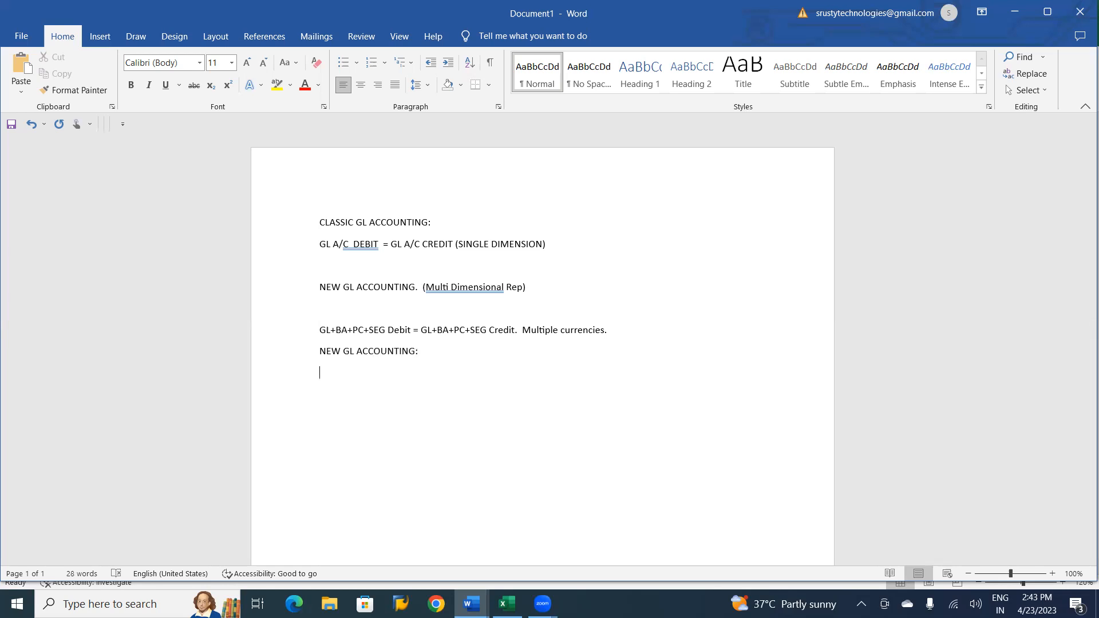
Step: Add a dash-bulleted item "Prerequisites" under the new heading, correcting its spelling with the suggested word
type("- p")
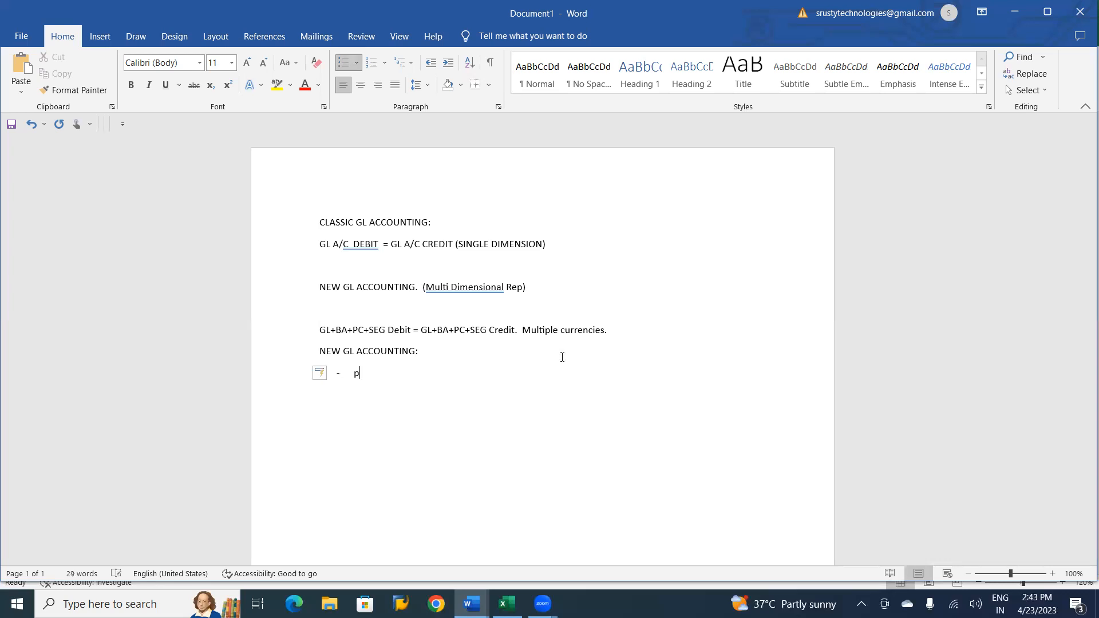
key("BackSpace")
type("Prereuisites")
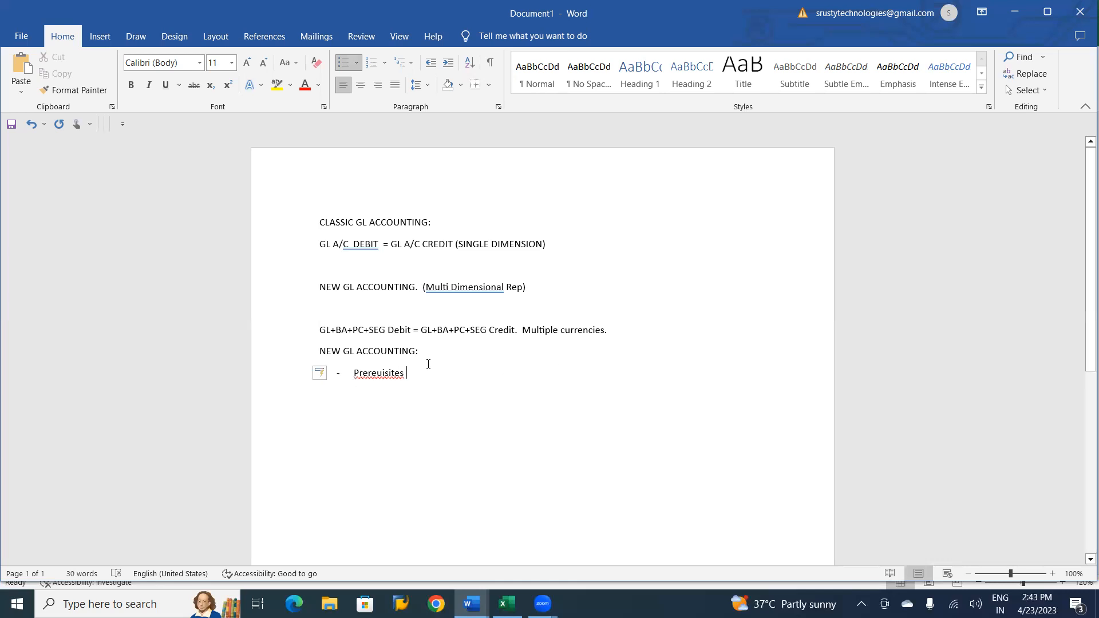
right_click(378, 373)
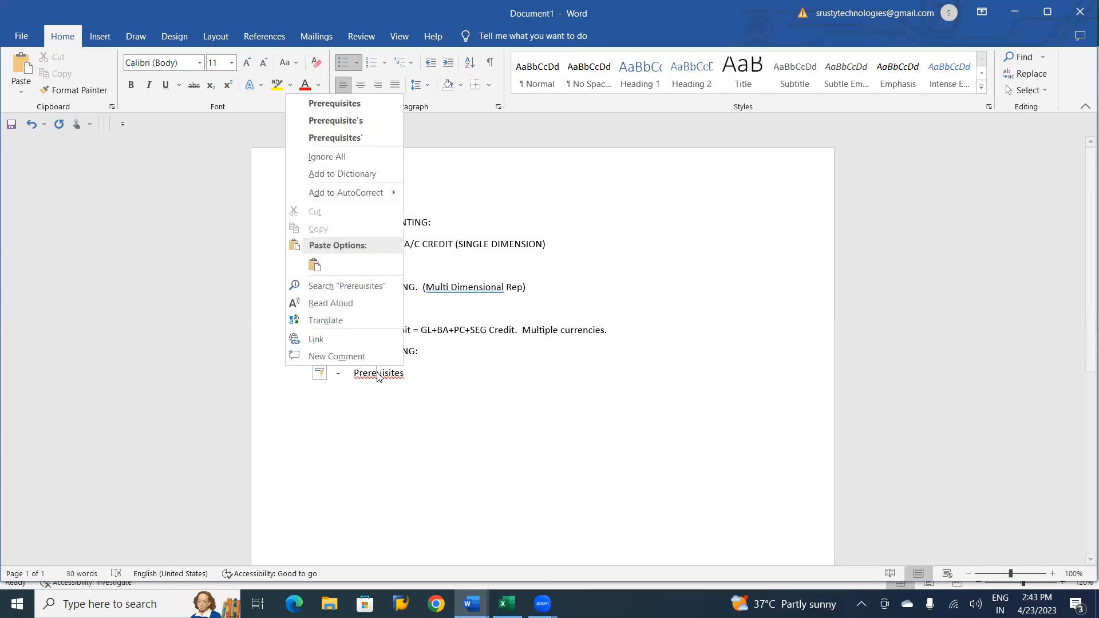
left_click(341, 102)
left_click(486, 350)
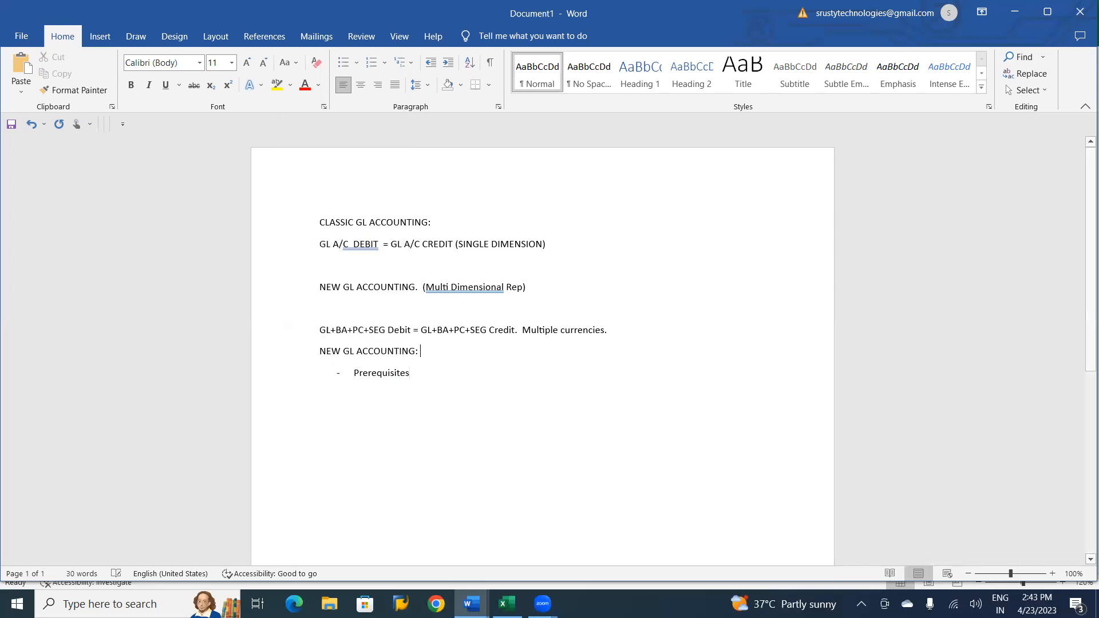
Step: Extend the bulleted item to read "Prerequisites for New GL Accounting"
left_click(410, 373)
type("for NE")
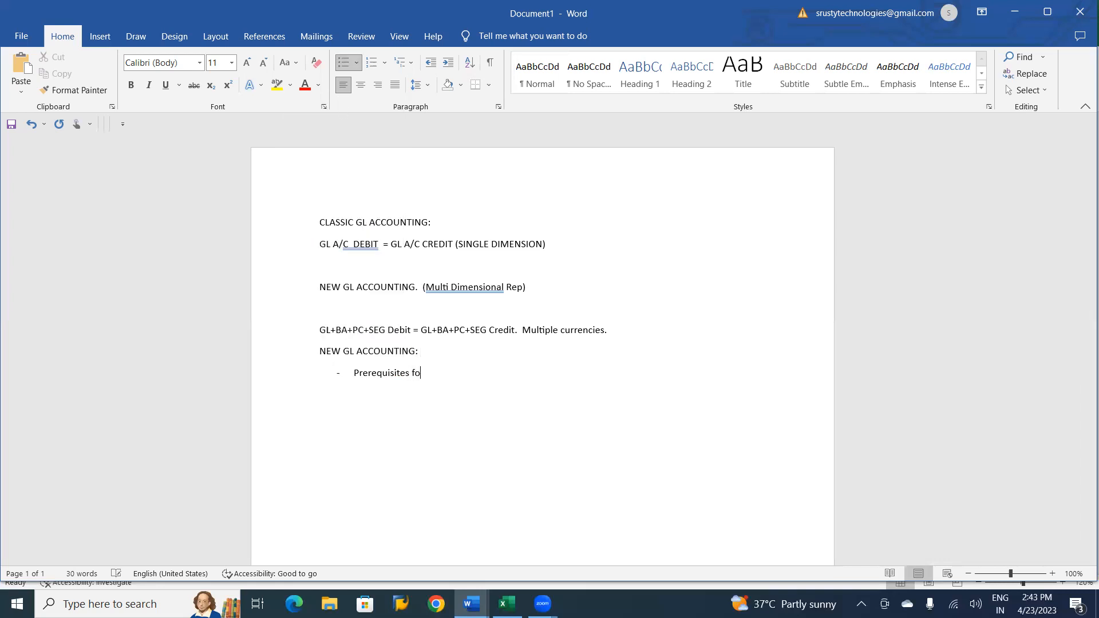
key("BackSpace")
type("ew GL accou")
key("BackSpace")
key("BackSpace")
key("BackSpace")
key("BackSpace")
key("BackSpace")
type("Accounting")
key("BackSpace")
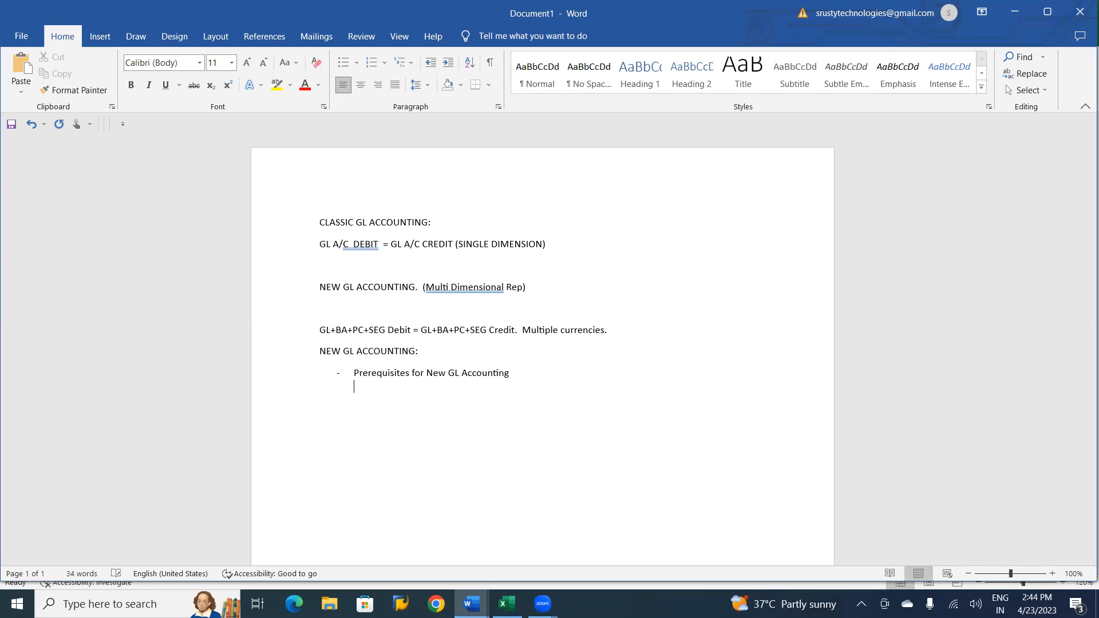
Step: Add the arrow-bulleted sub-item "Define Group Currency" under the prerequisites item
type("==> Group ")
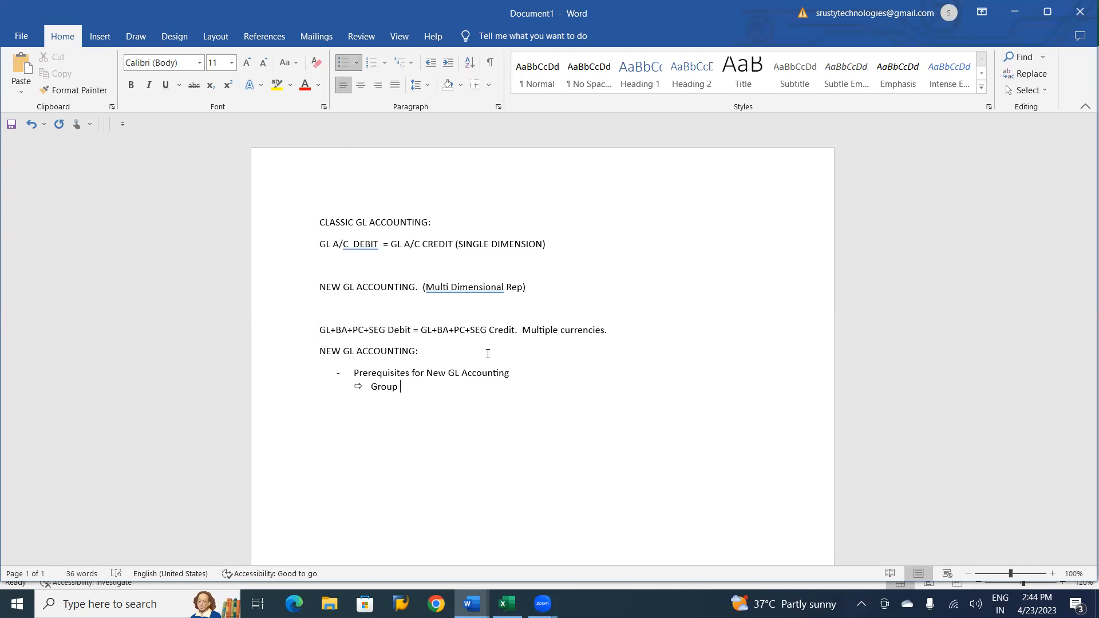
type("Currency")
key("Return")
left_click(369, 388)
type("DEF")
key("BackSpace")
key("BackSpace")
type("efine")
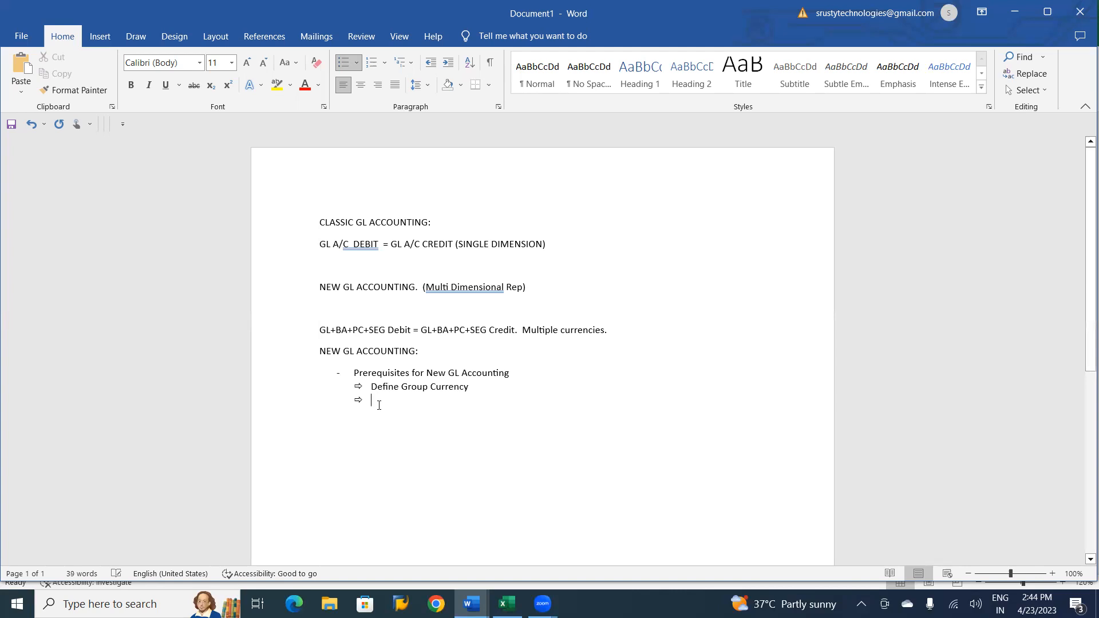
Step: Add "Maintain Controlling Area" as the second arrow-bulleted prerequisite
type("Maint")
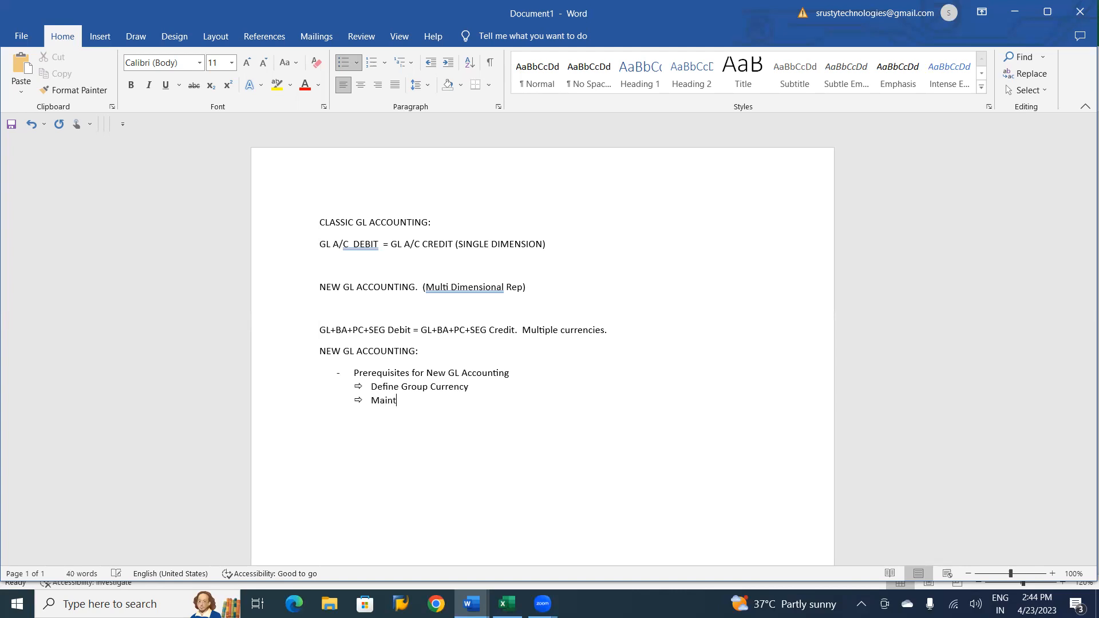
type("ain Con")
type("trolling Are")
type("a")
key("Return")
Step: Add "Maintain Profit Center Standard Hierarchy" as the third arrow-bulleted prerequisite
type("Maintain F")
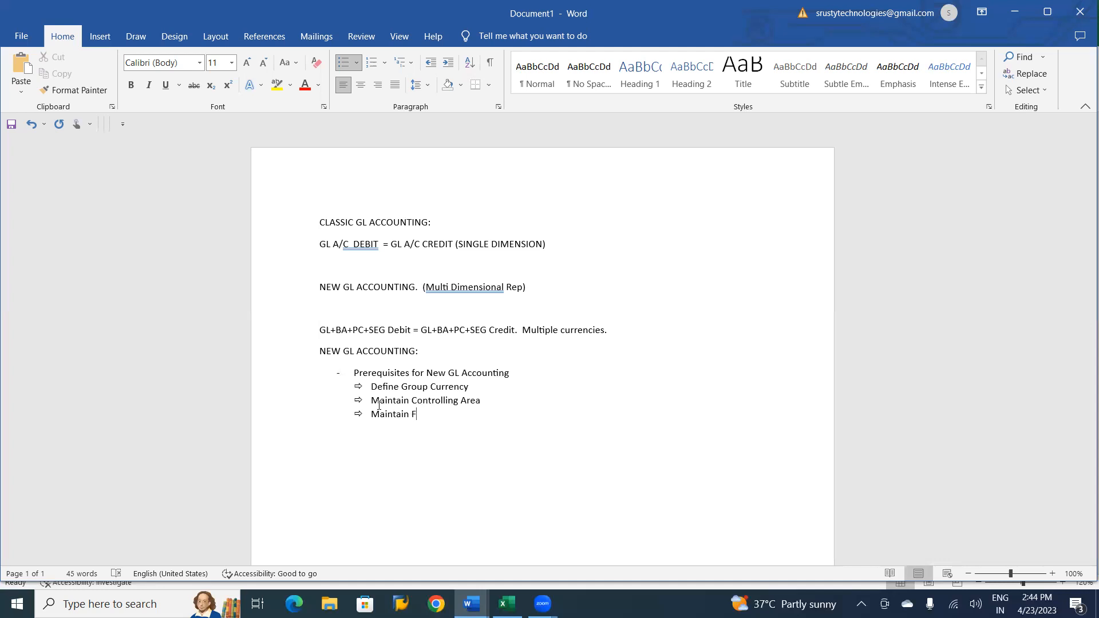
key("BackSpace")
type("Profit Center Standard Hierarchy")
key("Return")
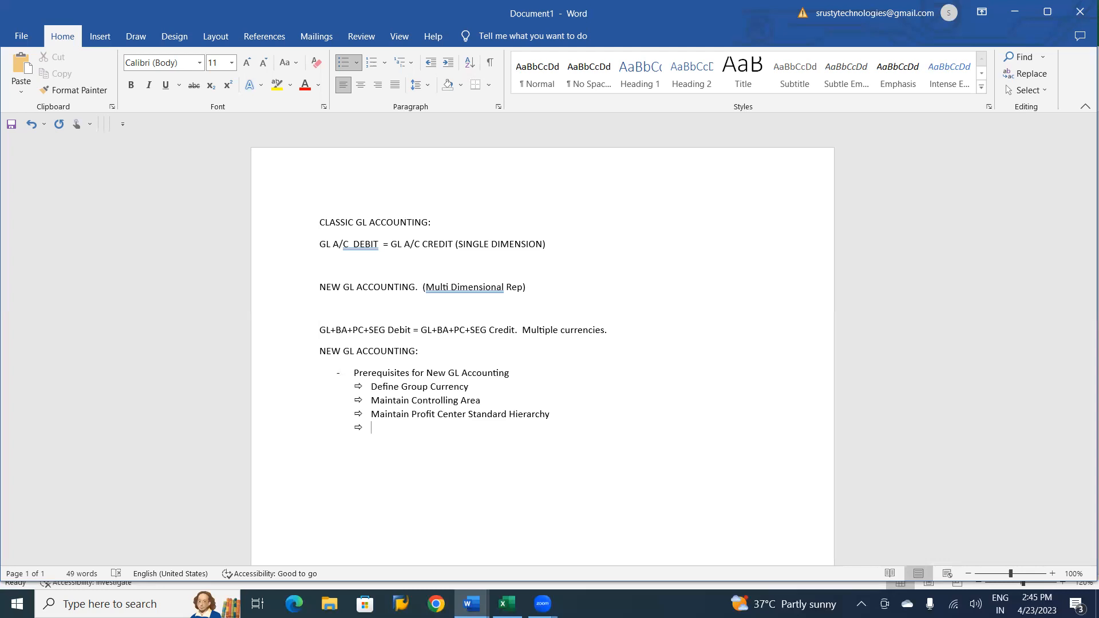
Step: Add "Maintain Fiscal Year Variant: Jan – Dec" as the fourth arrow-bulleted prerequisite
type("Maini")
key("BackSpace")
type("tain Fiscal Year Variant  Jan ")
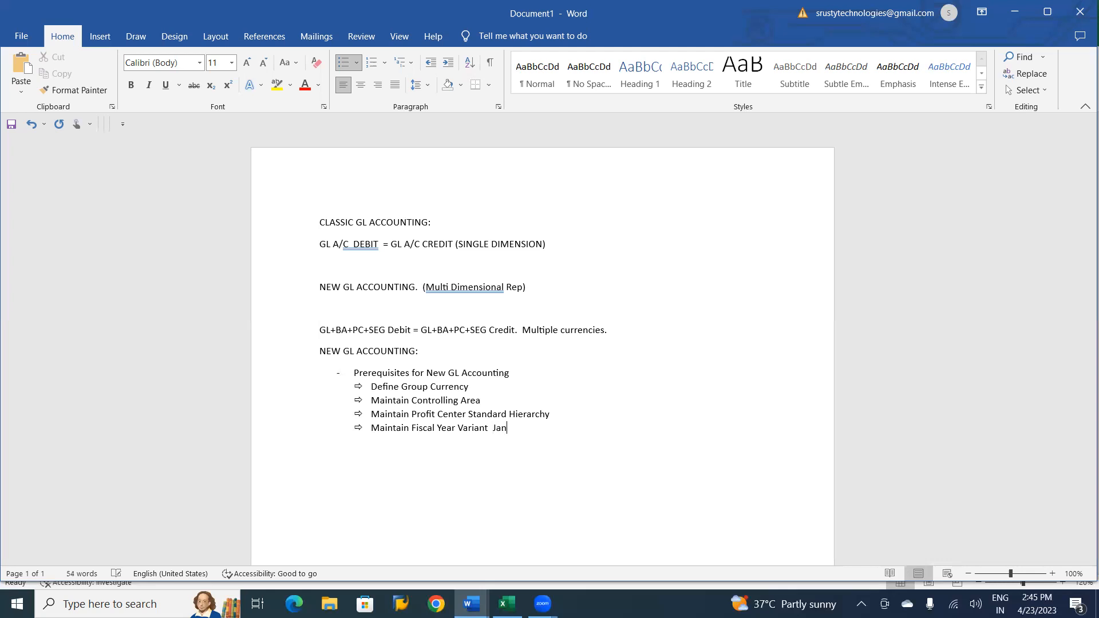
type("-")
type("Dec")
key("Return")
left_click(487, 430)
type(":")
Step: Add "Maintain Posting Period Variant: Jan – Dec" as the fifth arrow-bulleted prerequisite
left_click(389, 447)
type("Maintain Posting Period a")
key("BackSpace")
type("Variant")
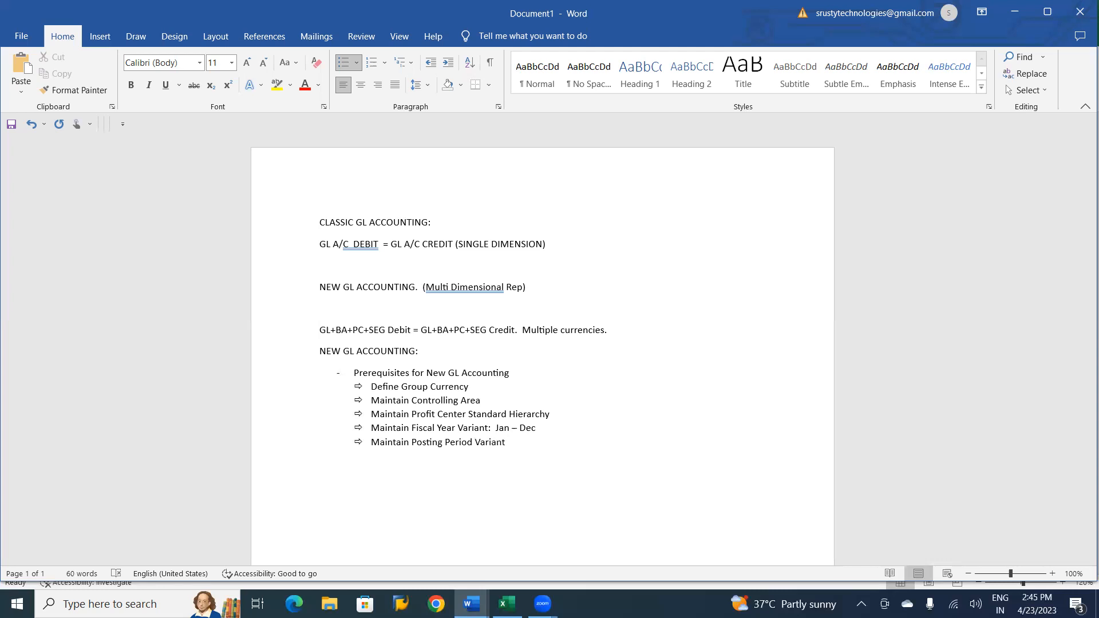
key("BackSpace")
type(": Jan- D")
key("BackSpace")
key("BackSpace")
key("BackSpace")
type("- Dec")
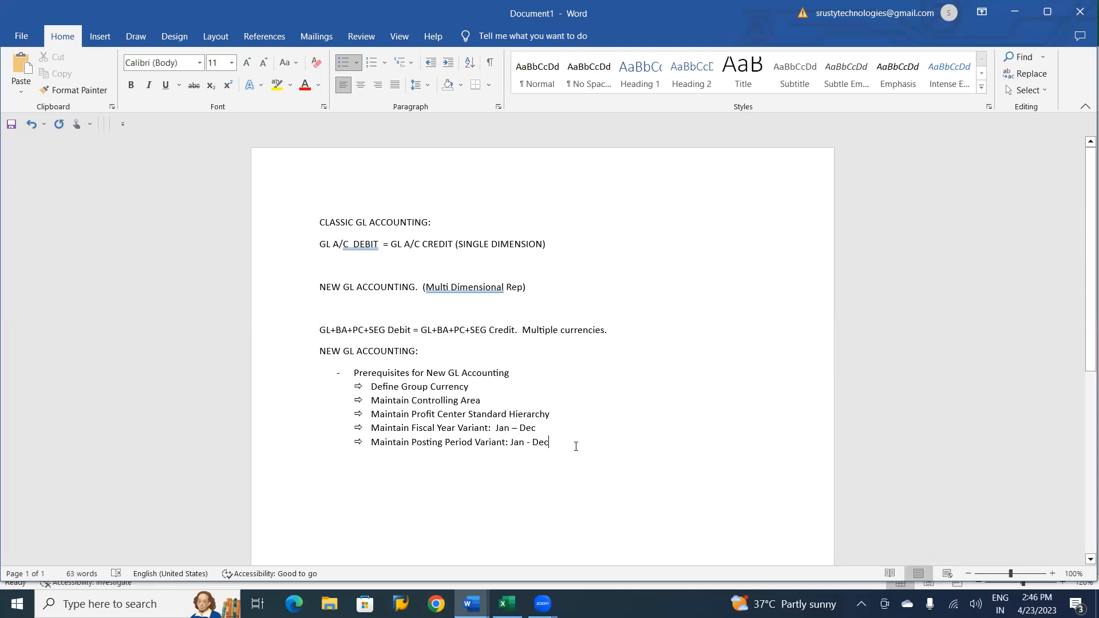
Step: End the arrow-bulleted list and add the numbered item "1. Define Group Currency:" below it
key("Return")
key("BackSpace")
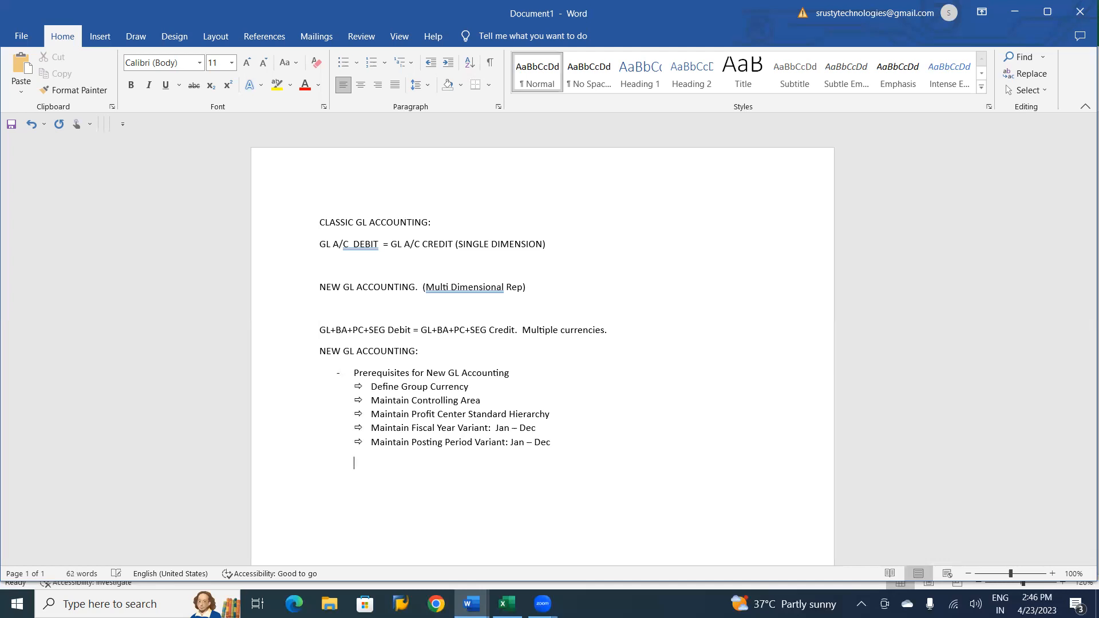
type("1.")
key("space")
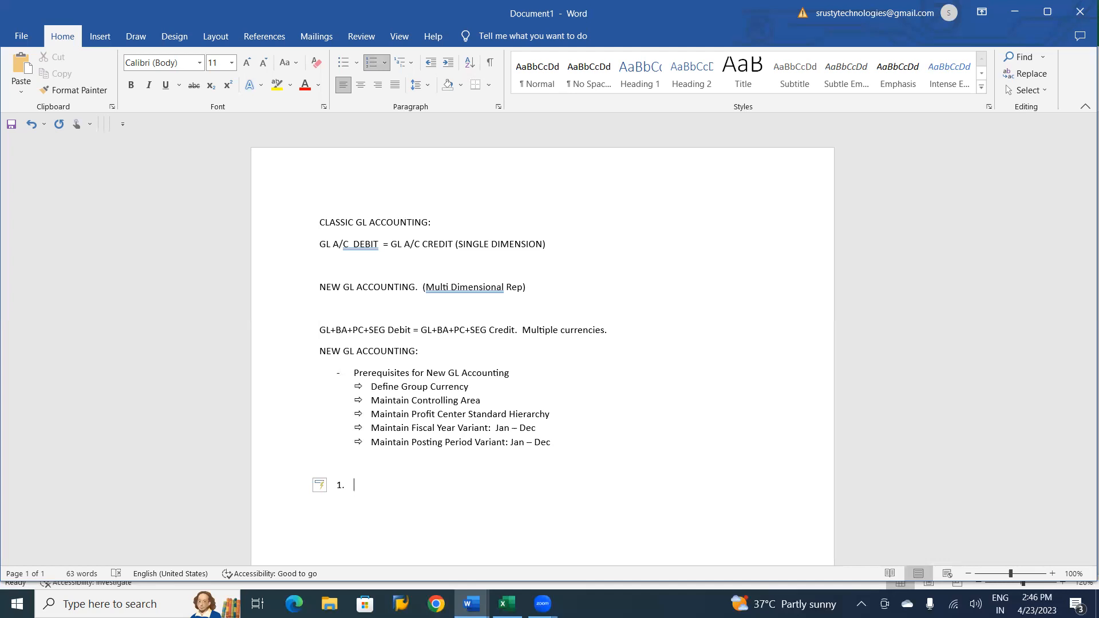
type("Define Group Currency:")
key("Return")
key("BackSpace")
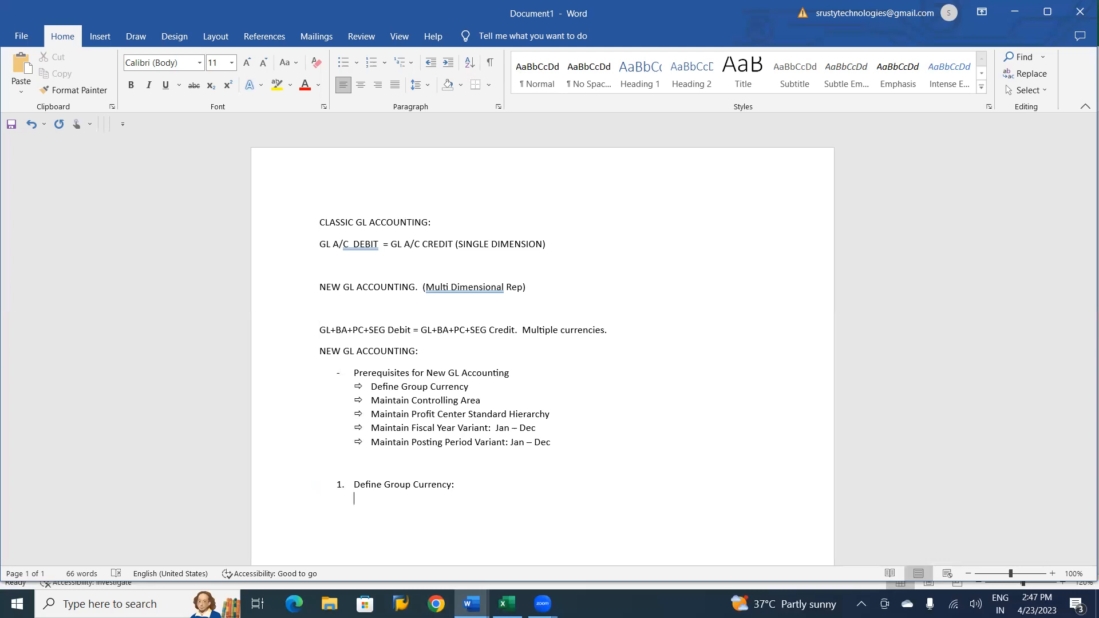
Step: Add the dash-bulleted item "Local Currency" under "Define Group Currency:"
type("-")
type(" Local ")
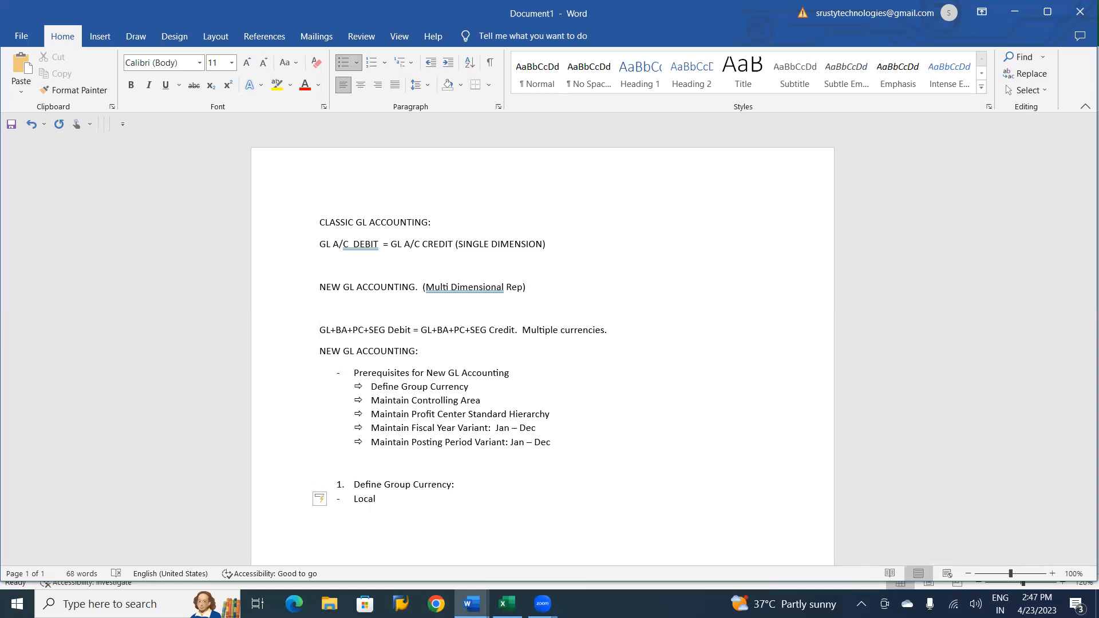
type("Currency")
key("Return")
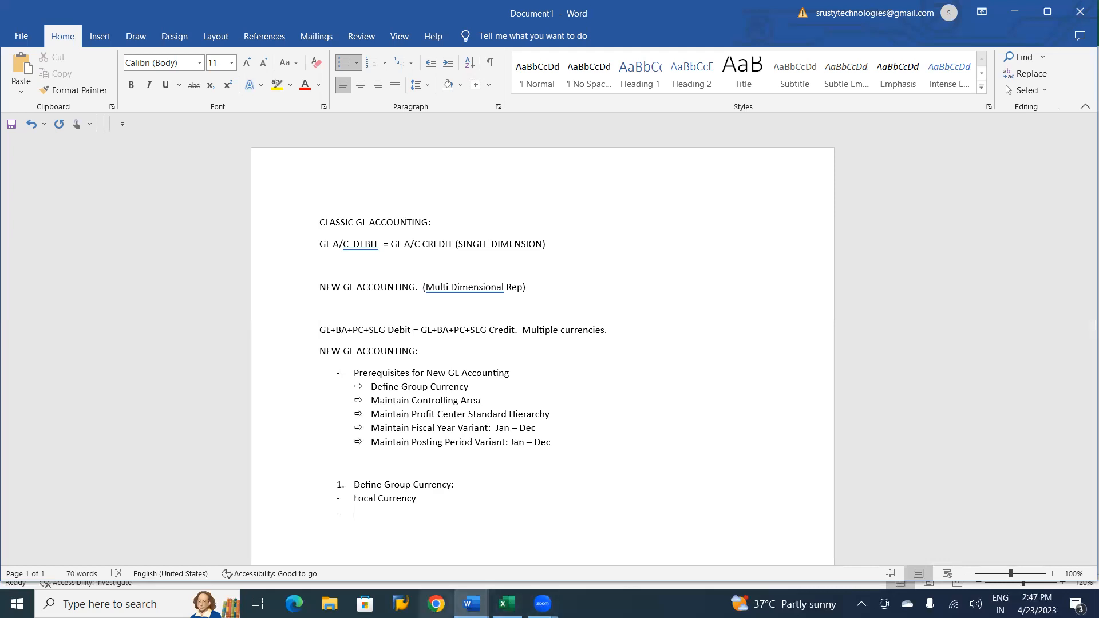
Step: Switch to SAP Logon and open the logon screen of the "sap" connection
left_click(400, 604)
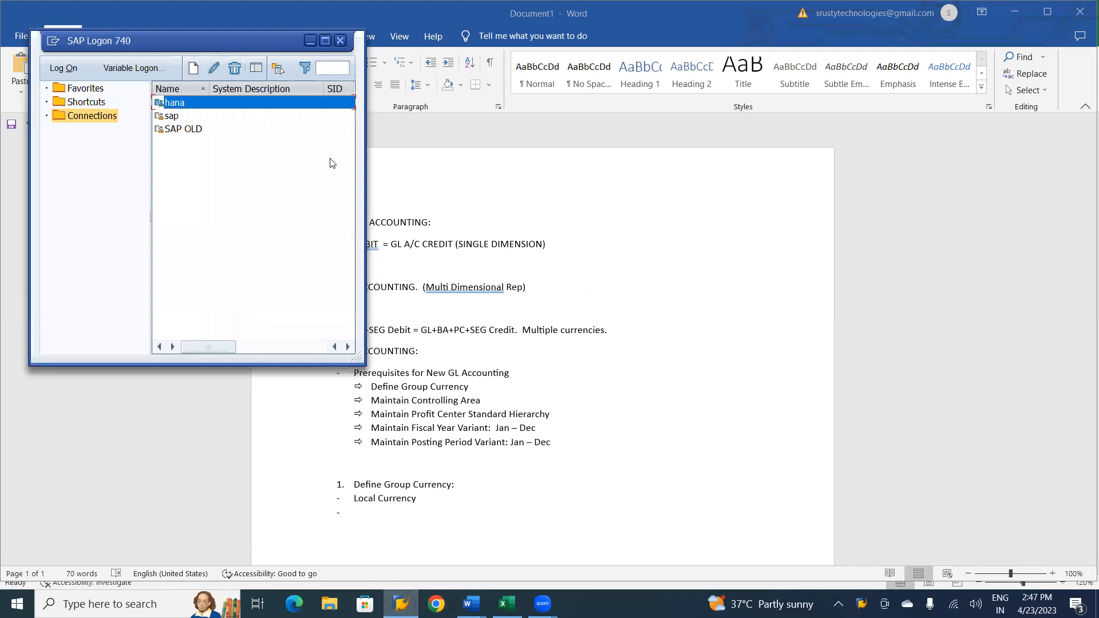
left_click(172, 118)
double_click(173, 117)
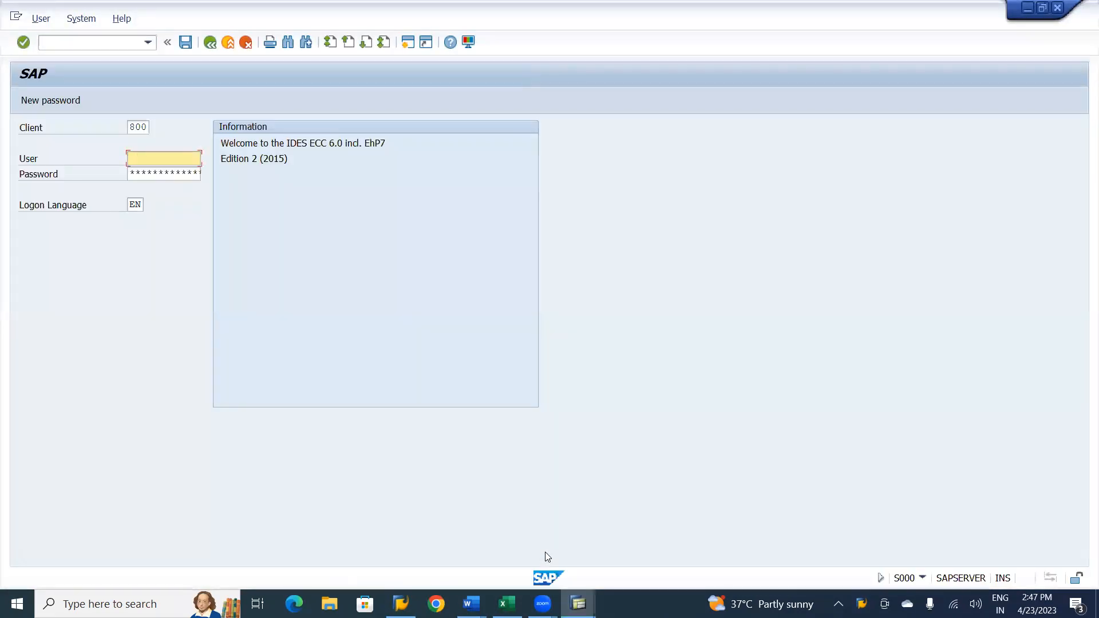
Step: Switch back to Word and extend the "Local Currency" item to read "Local Currency @ Company Code Level"
key("alt+Tab")
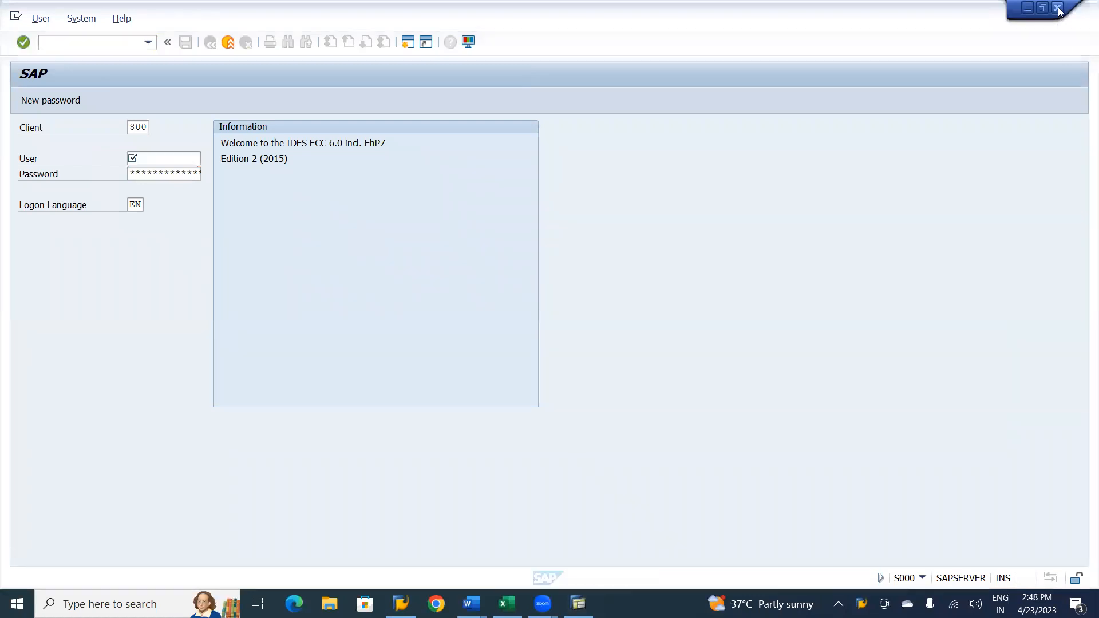
key("alt+Tab")
key("alt+Tab")
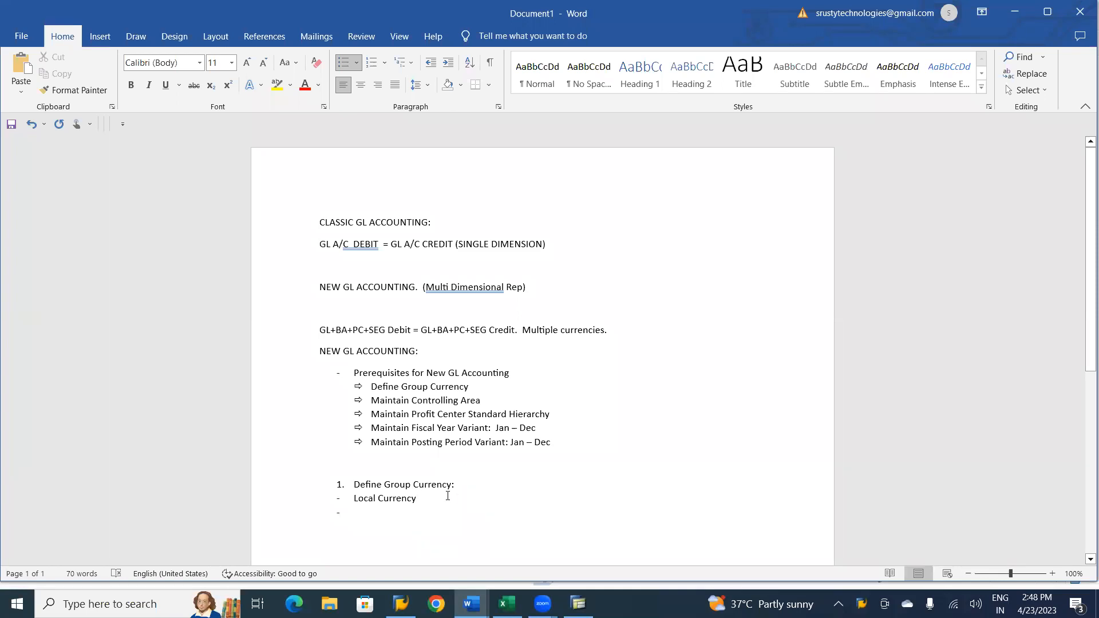
type("@")
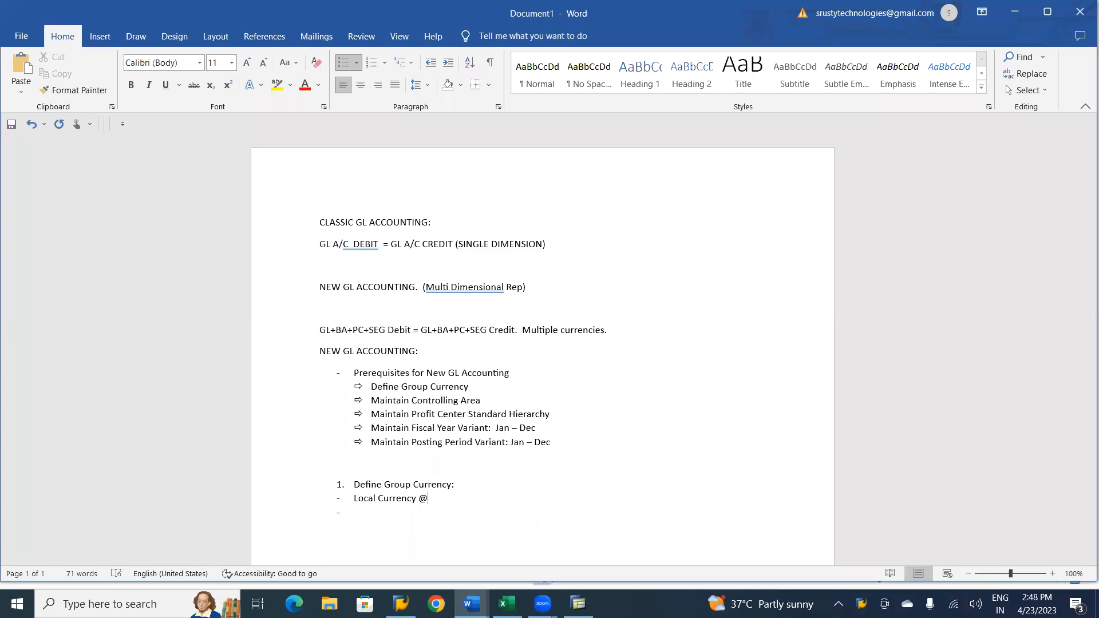
type(" Company Code Level")
Step: Switch to the SAP logon screen and log on with the user name and account password
key("alt+Tab")
key("space")
key("Down")
key("Tab")
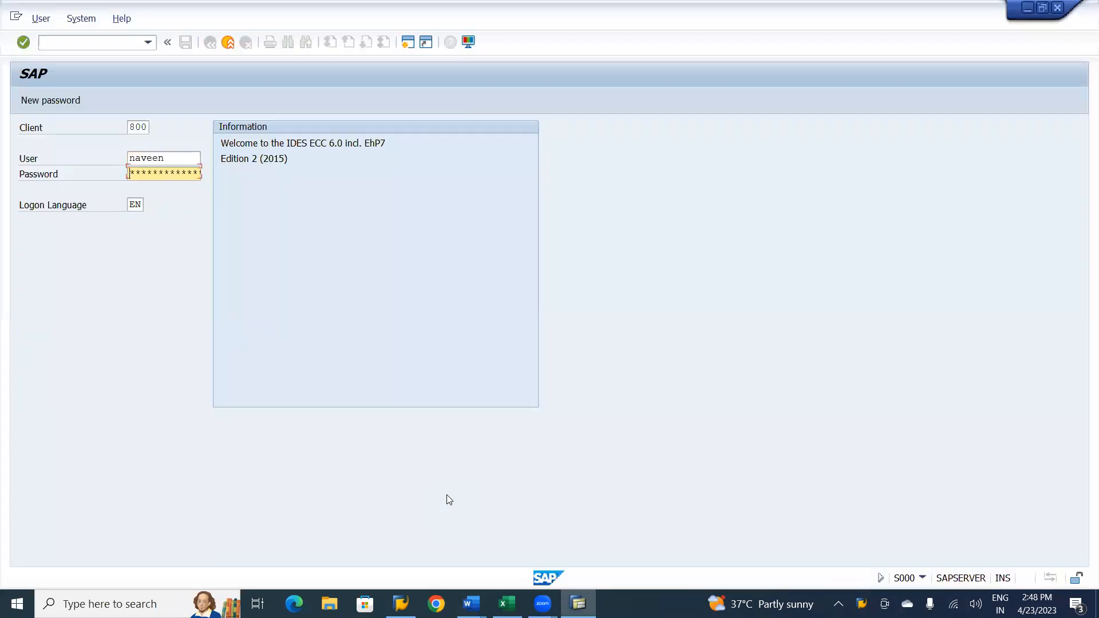
key("Return")
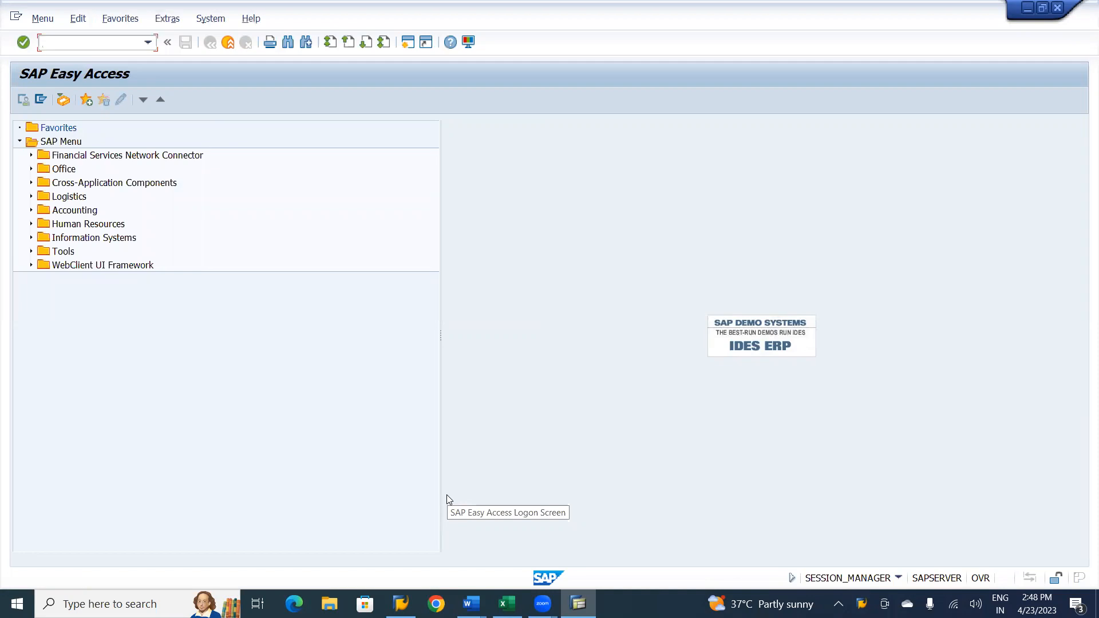
Step: Open transaction OX02 and position the company code list at LI01
type("ox02")
key("Return")
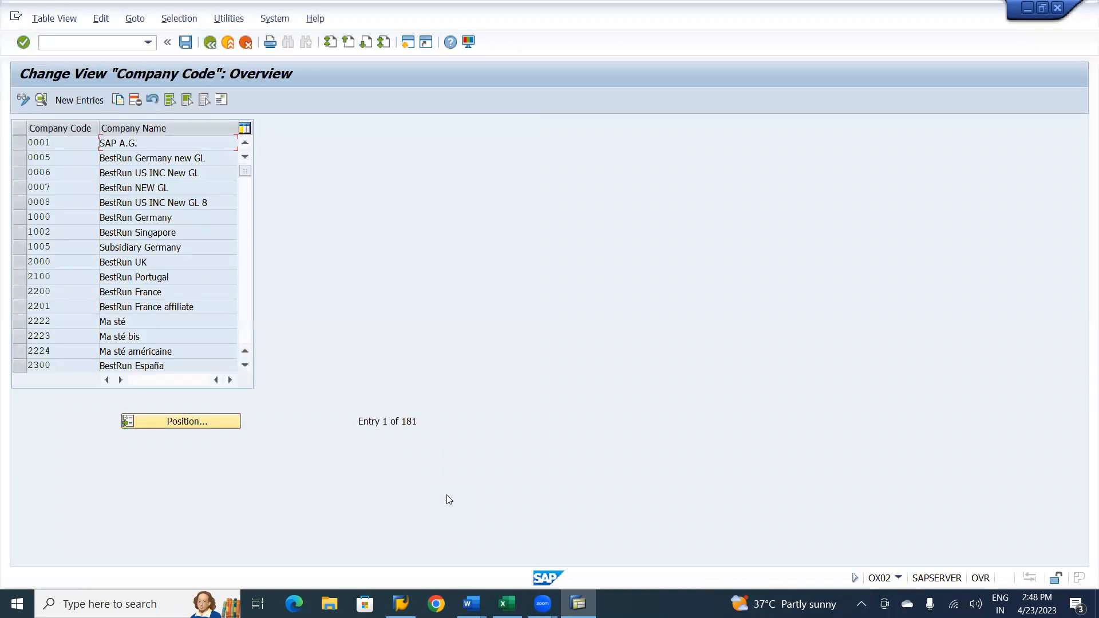
left_click(221, 422)
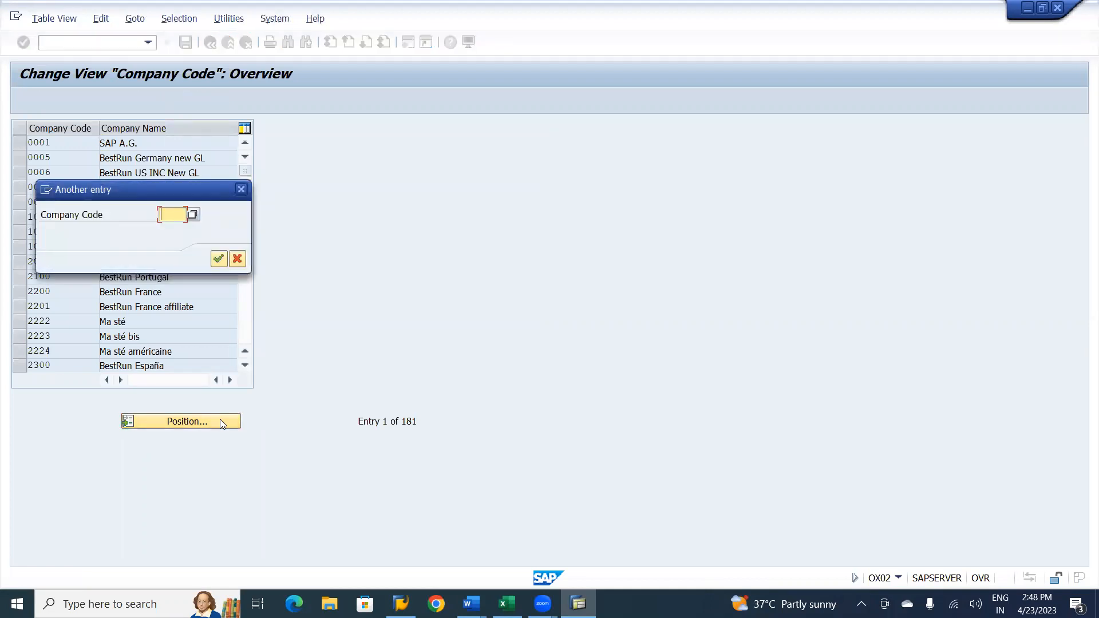
type("LI01")
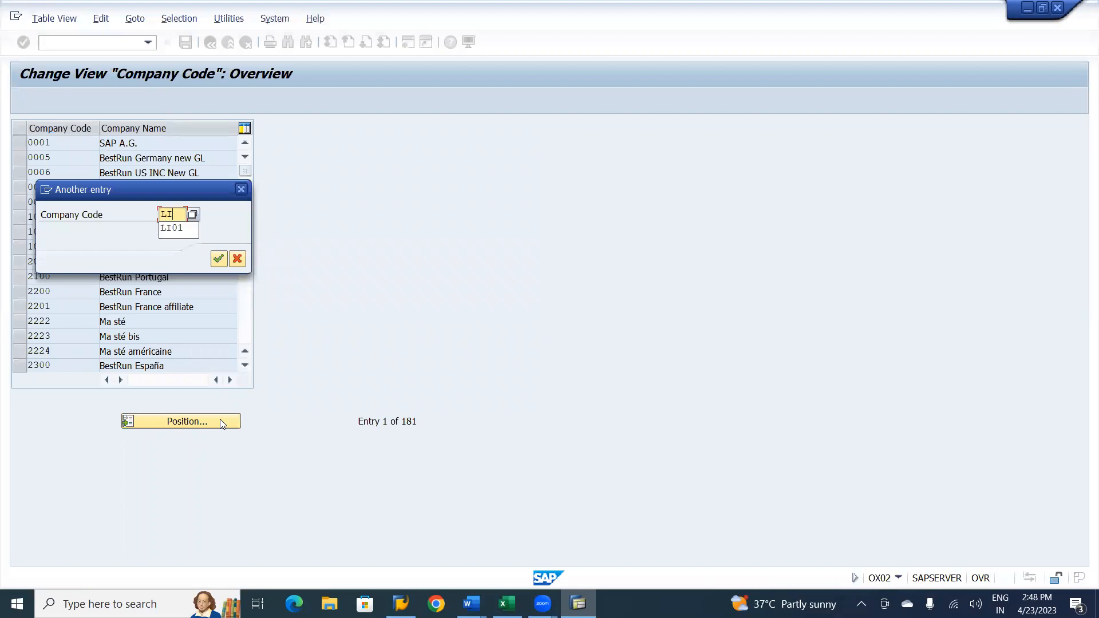
key("Return")
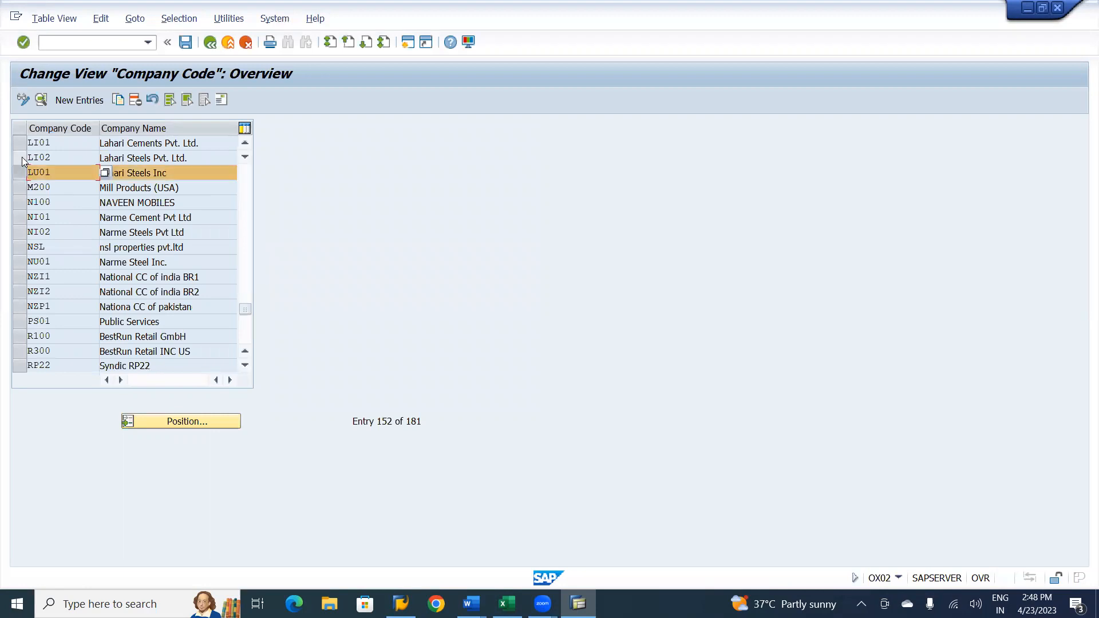
Step: Open the details of company code LI01 to examine its currency, and return to the company code overview
left_click(22, 157)
left_click(24, 144)
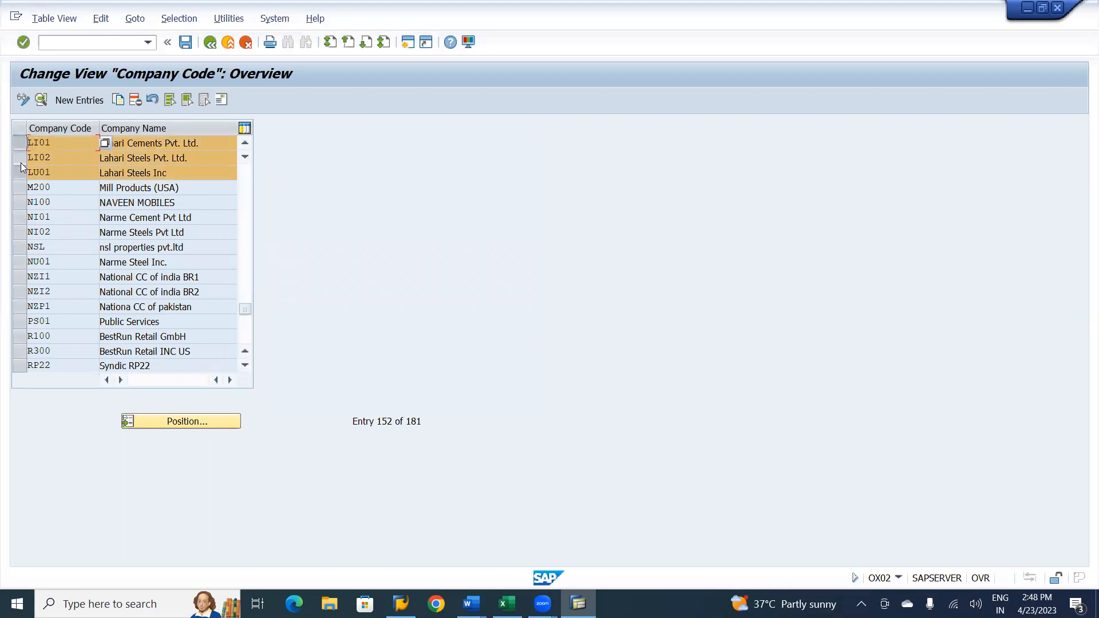
left_click(21, 162)
left_click(21, 173)
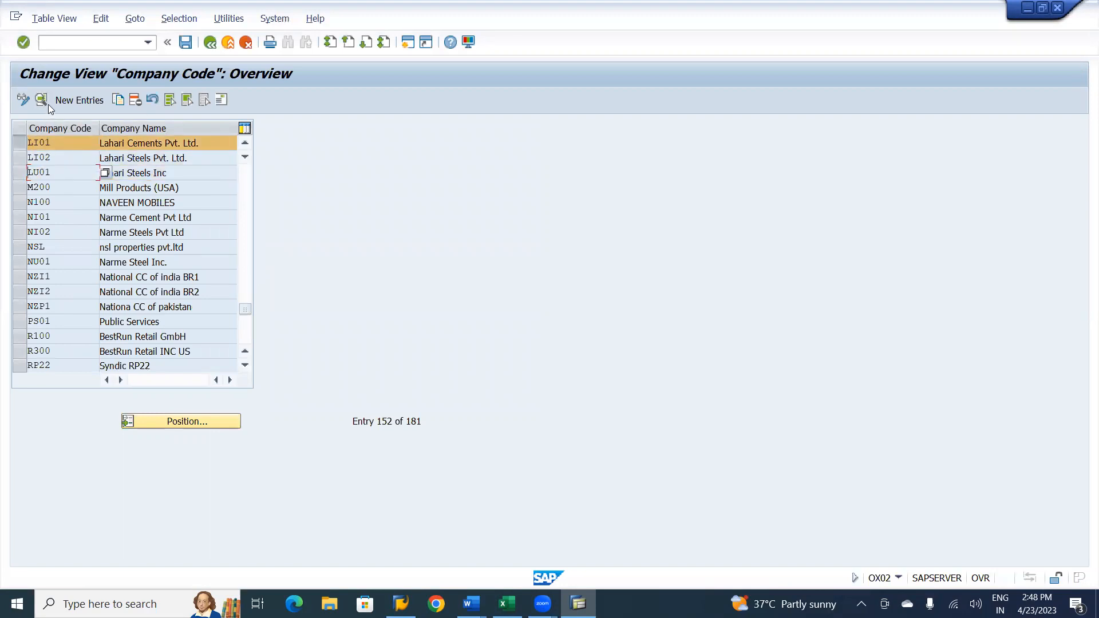
left_click(44, 99)
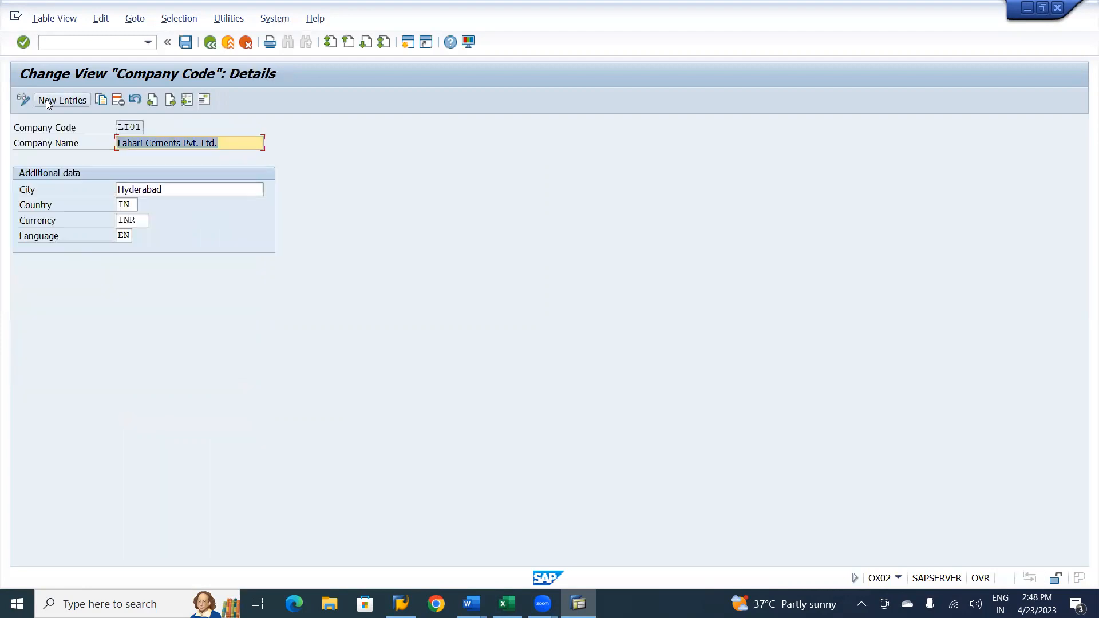
left_click(147, 222)
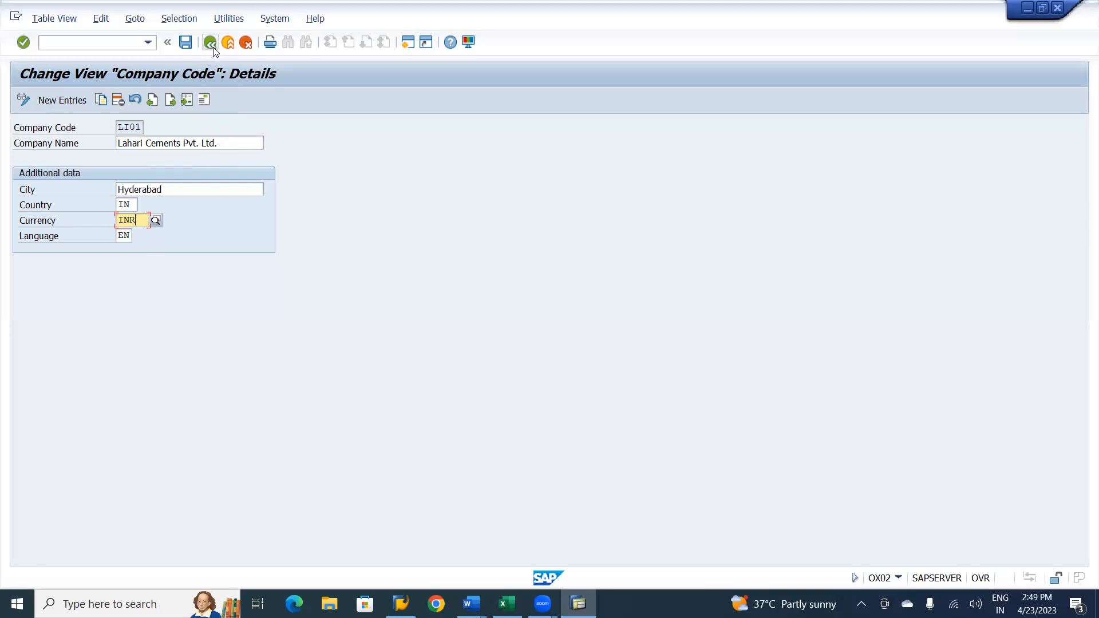
left_click(172, 102)
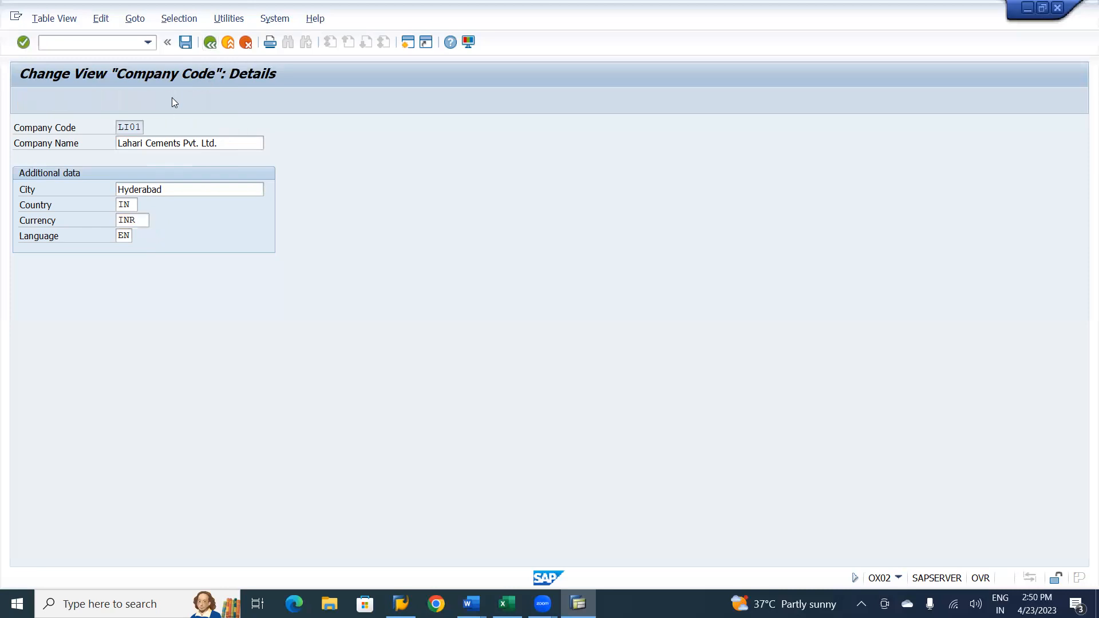
left_click(212, 45)
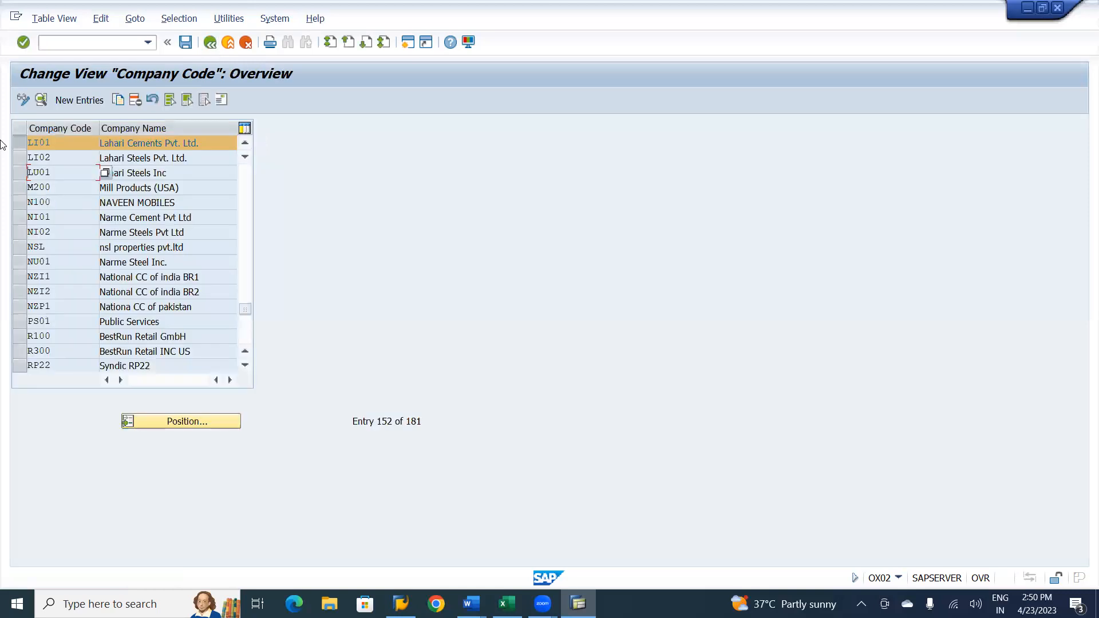
Step: Open the details of company code LI02 to examine its currency, and return to the company code overview
left_click(15, 144)
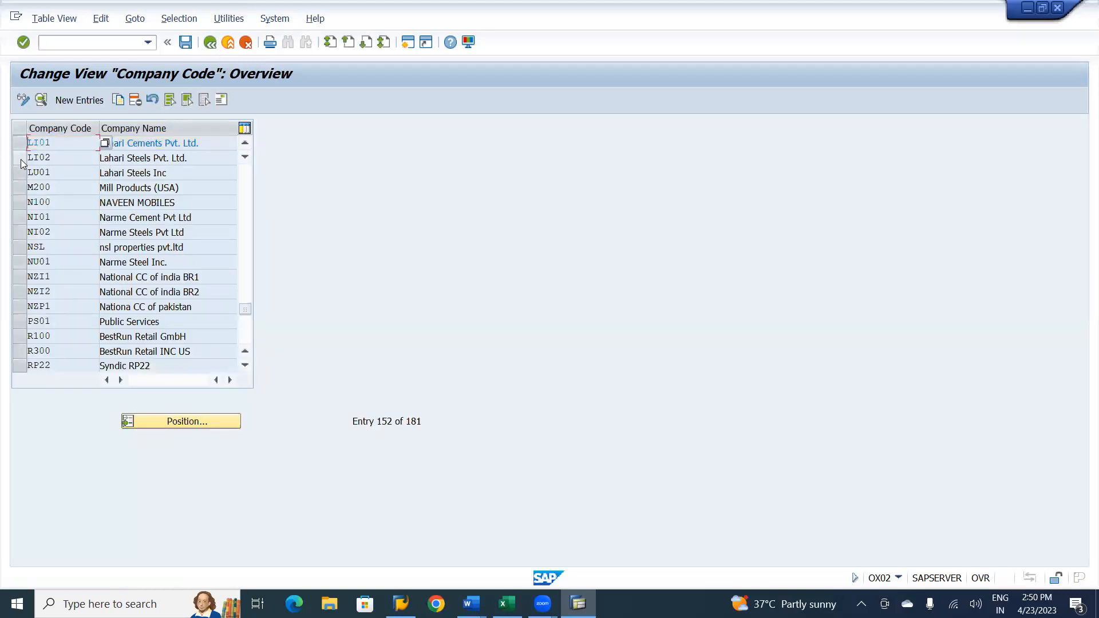
left_click(21, 159)
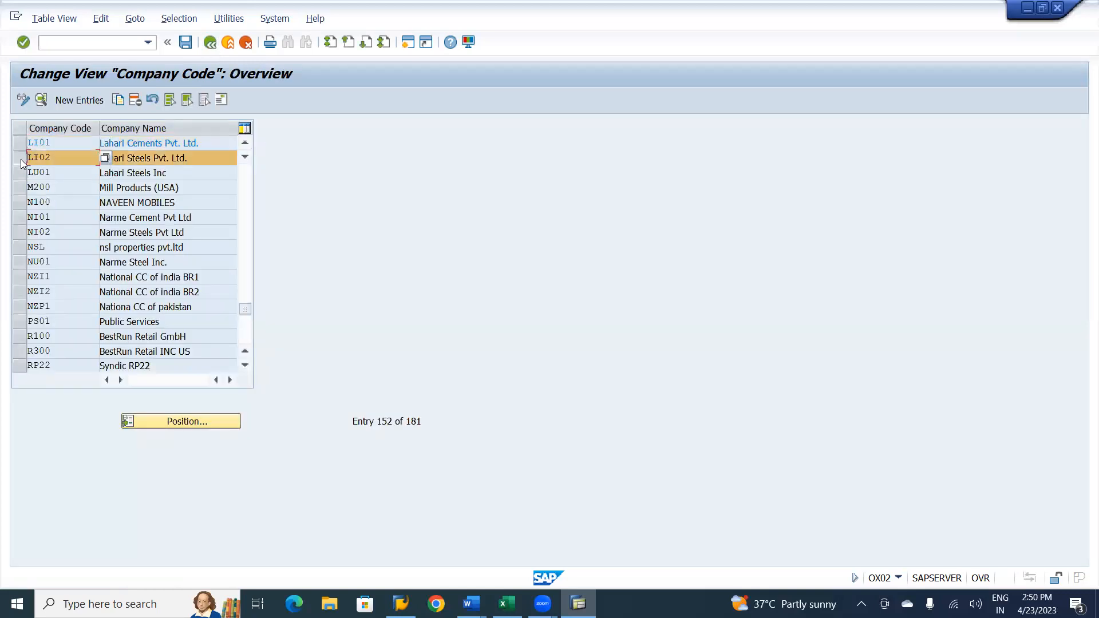
left_click(43, 101)
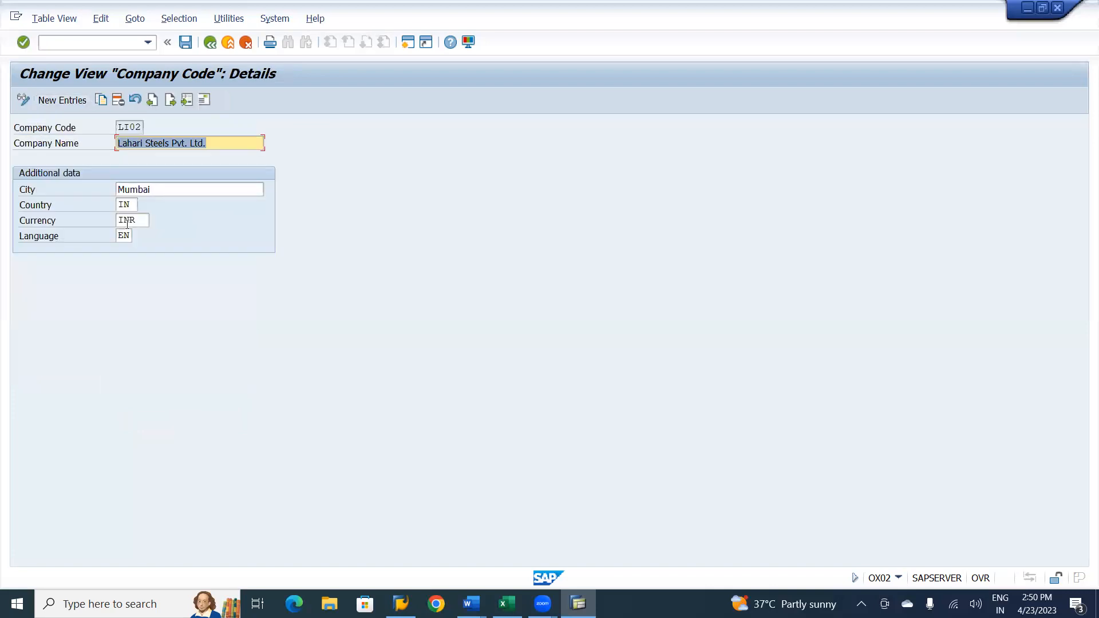
left_click(210, 43)
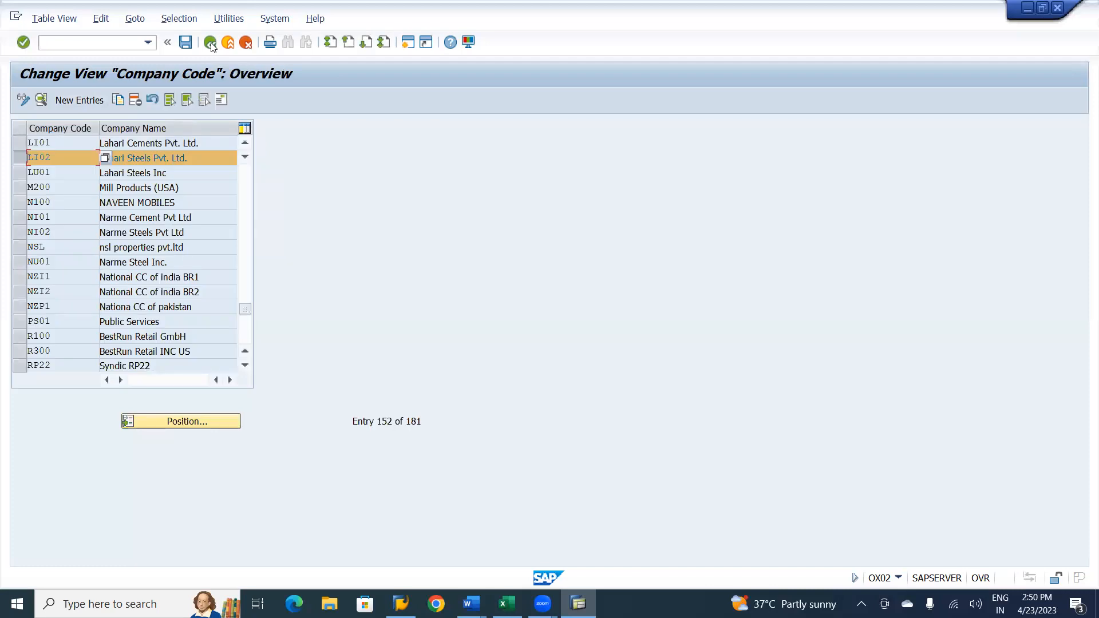
Step: Switch to Word and add "Hard Currency @ Country Level" as the second dash-bulleted item under "Define Group Currency:"
key("alt+Tab")
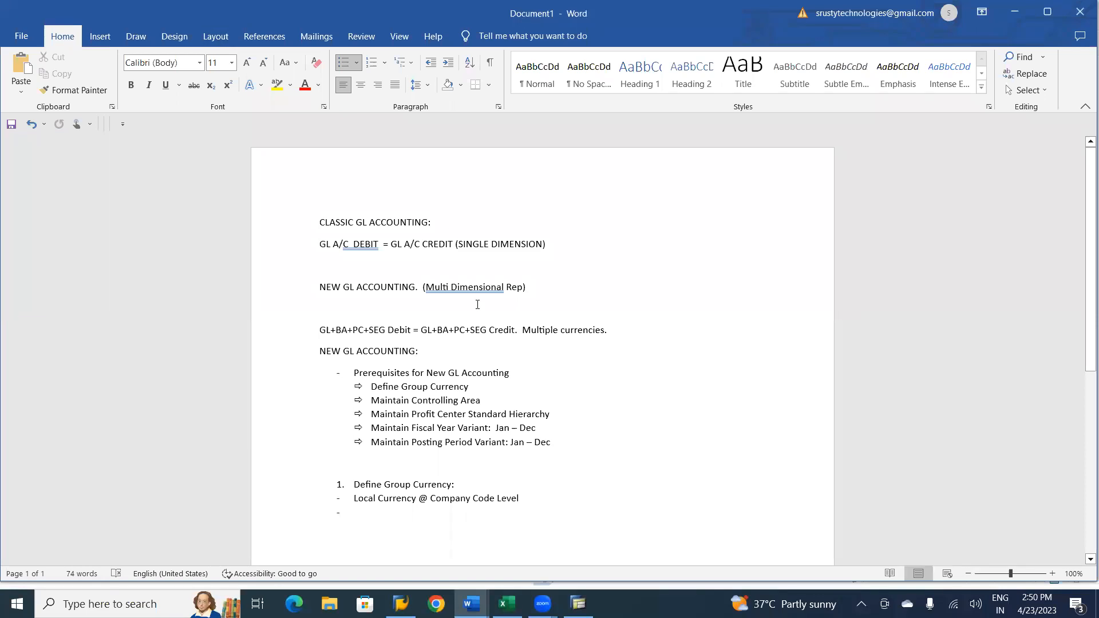
type("Hard ")
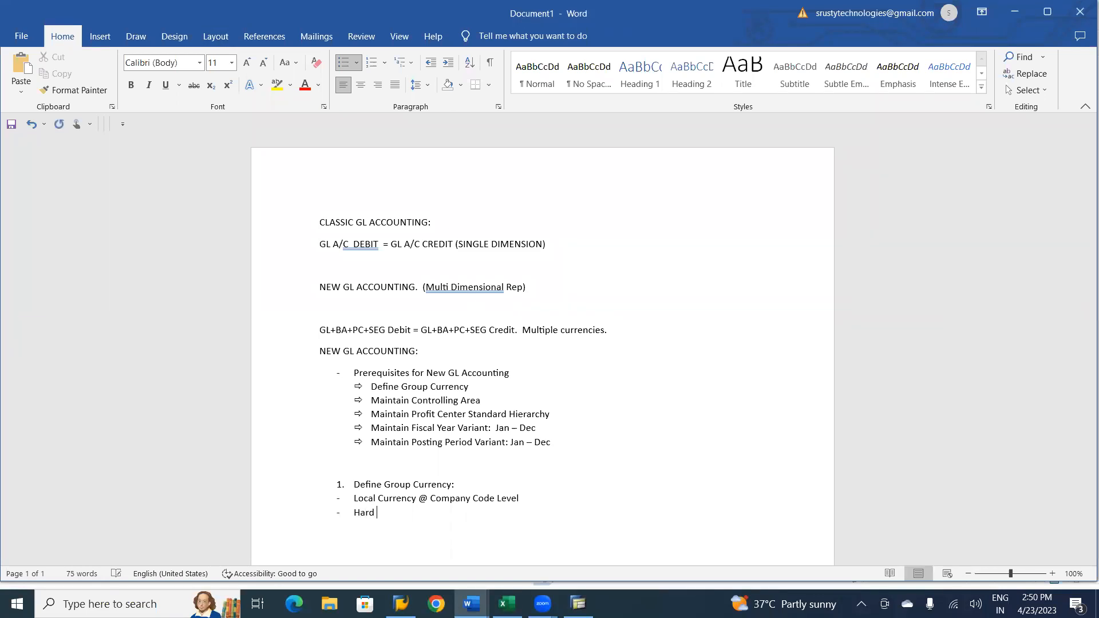
type("Currency @")
type("Country Level")
Step: Switch to SAP, open transaction OY01 and position the country list at IN
key("alt+Tab")
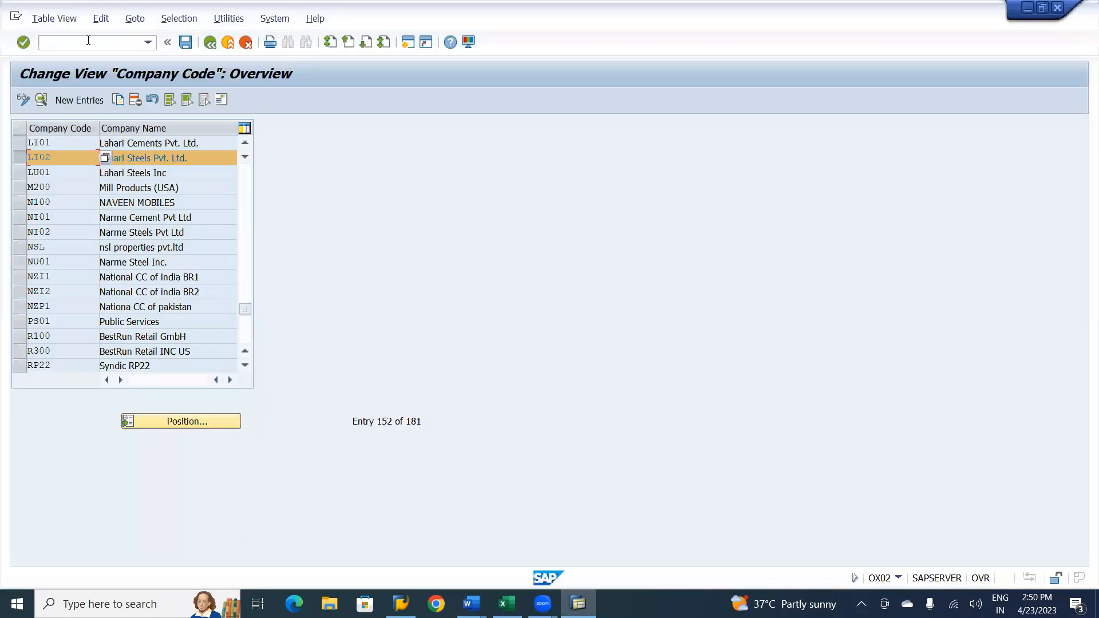
left_click(89, 40)
type("/noy01")
key("Return")
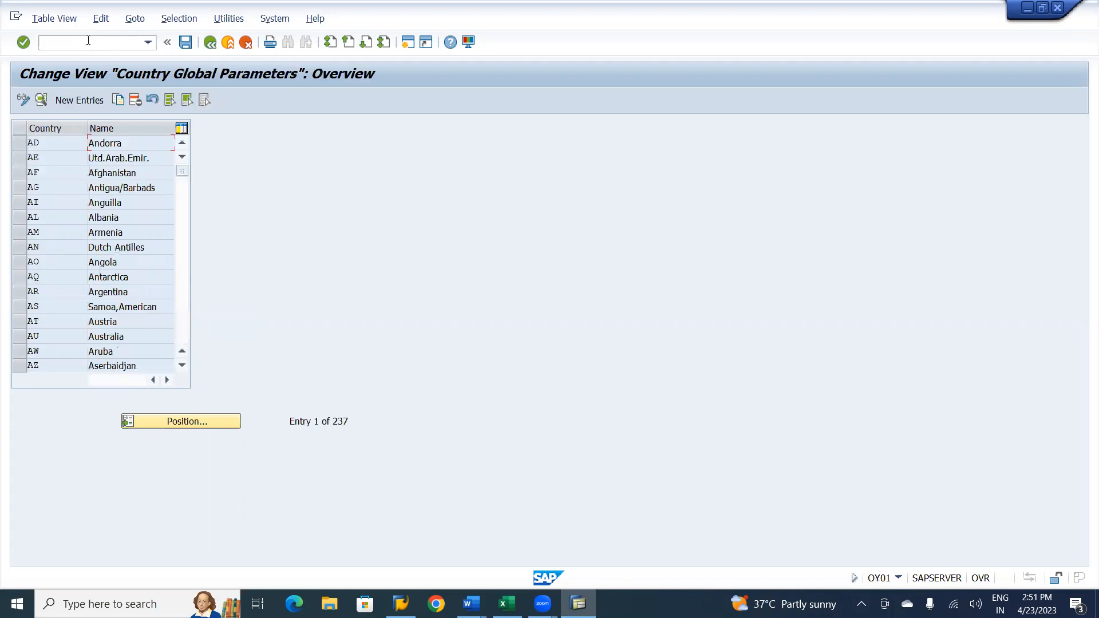
left_click(189, 422)
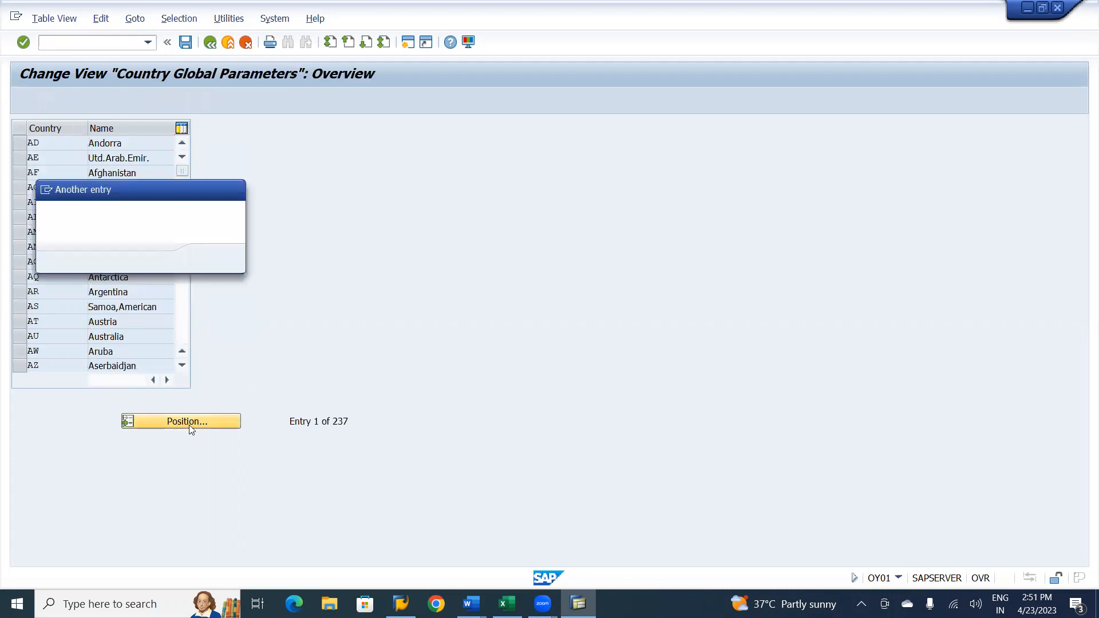
type("IN")
key("Return")
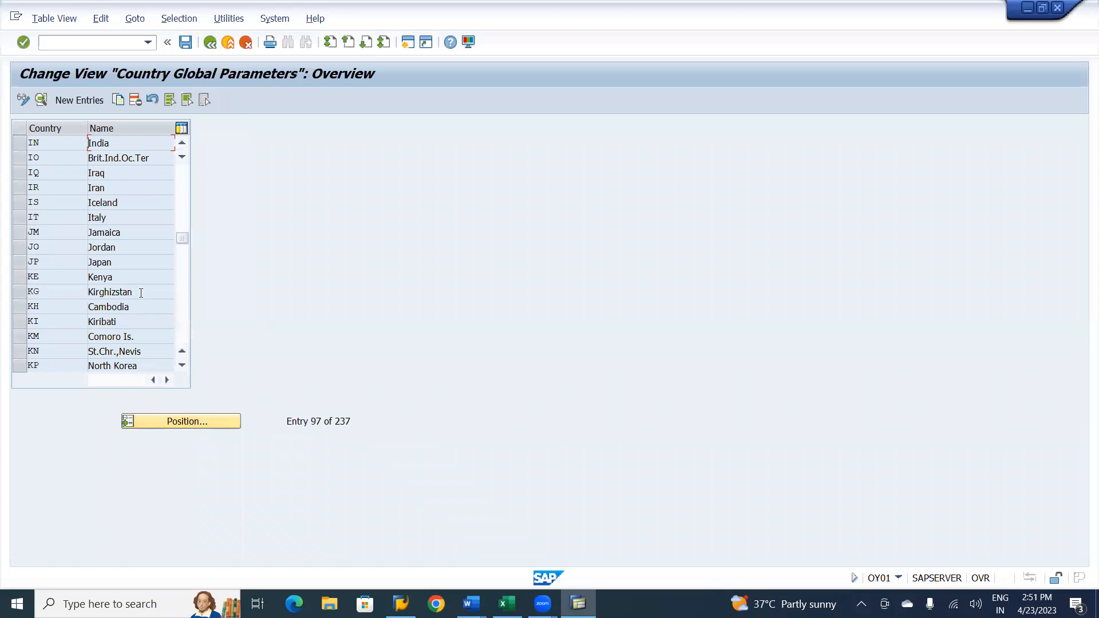
Step: Open the country details of India to examine its hard currency, return to the country overview and deselect its row
left_click(20, 146)
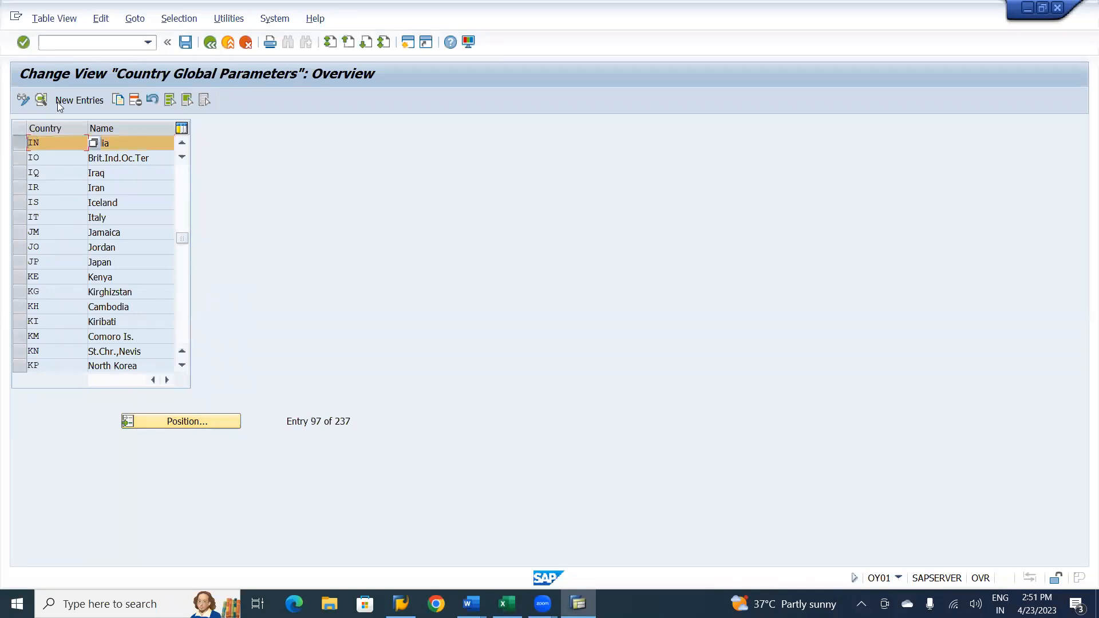
left_click(40, 102)
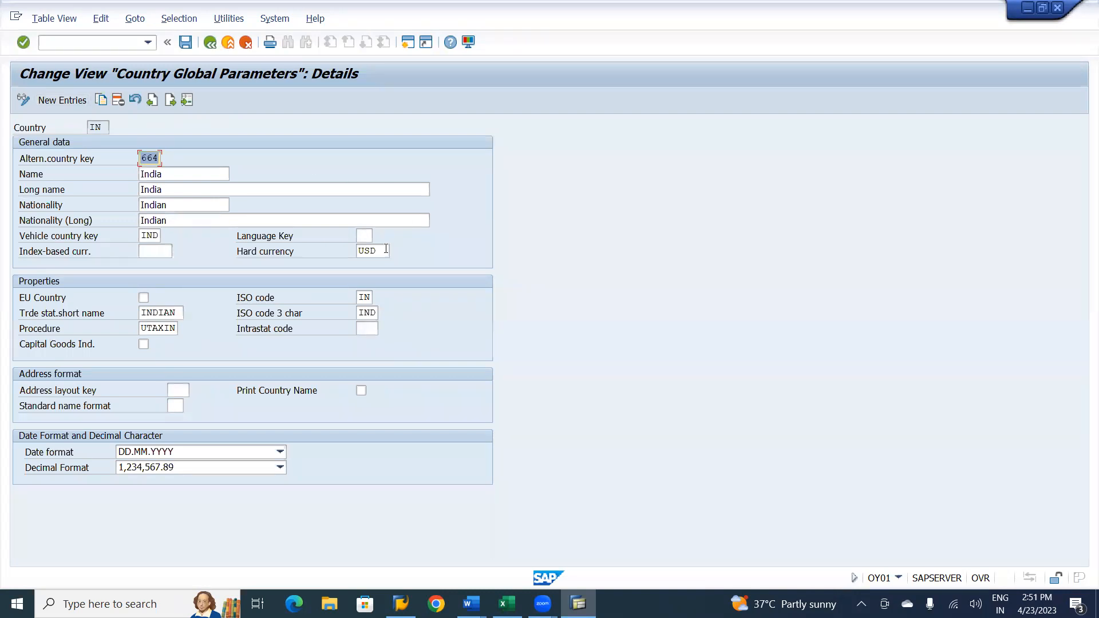
left_click(210, 43)
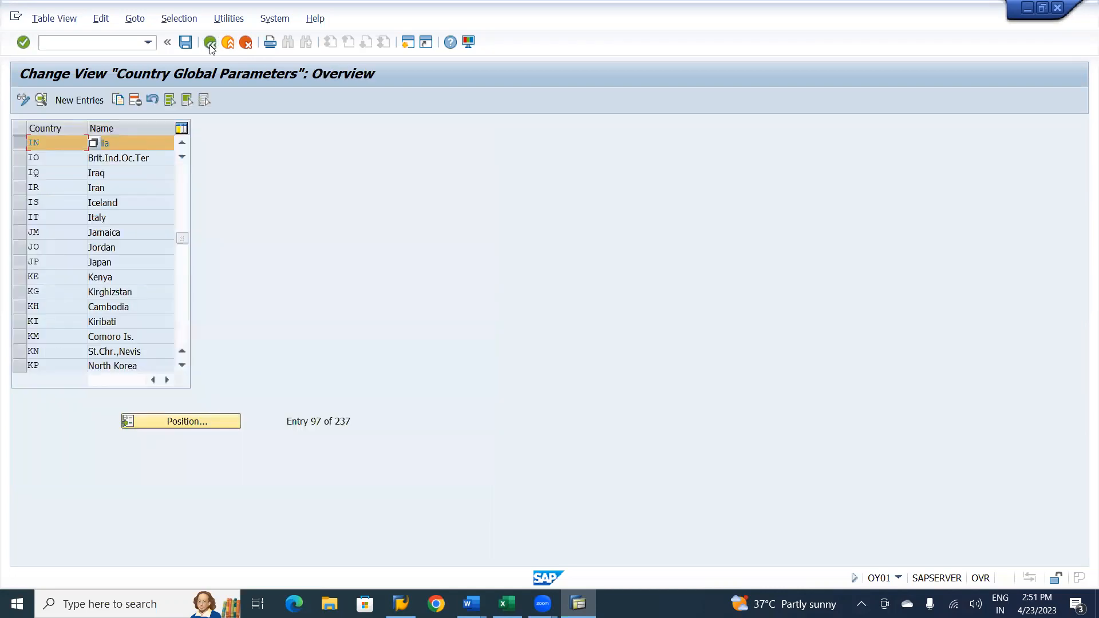
left_click(18, 142)
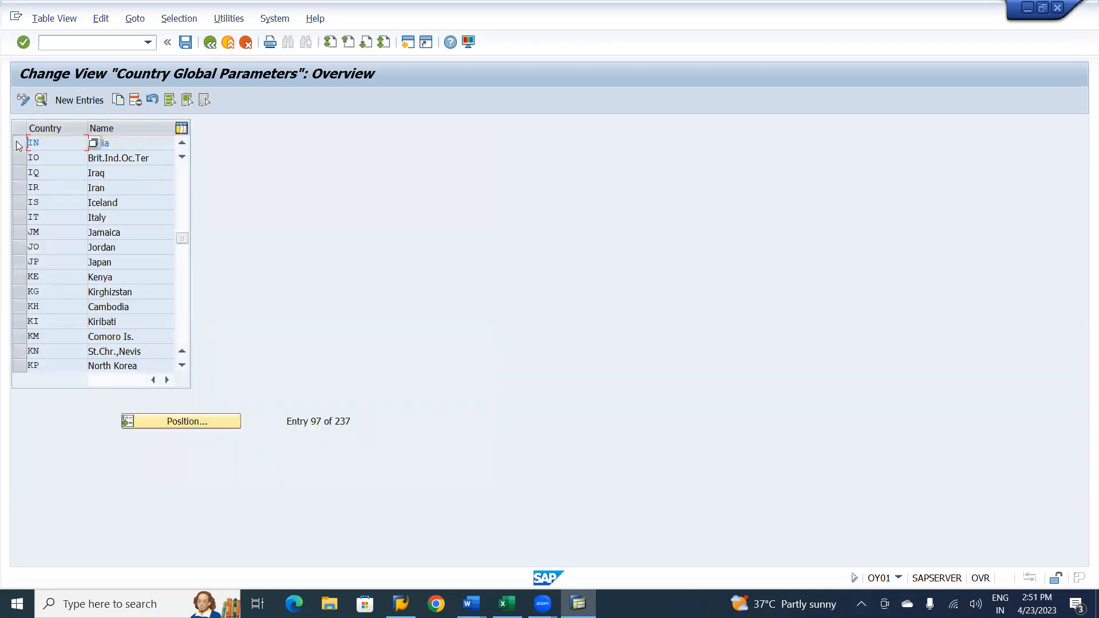
Step: Position the country list at US and open the United States details to examine its hard currency
left_click(194, 422)
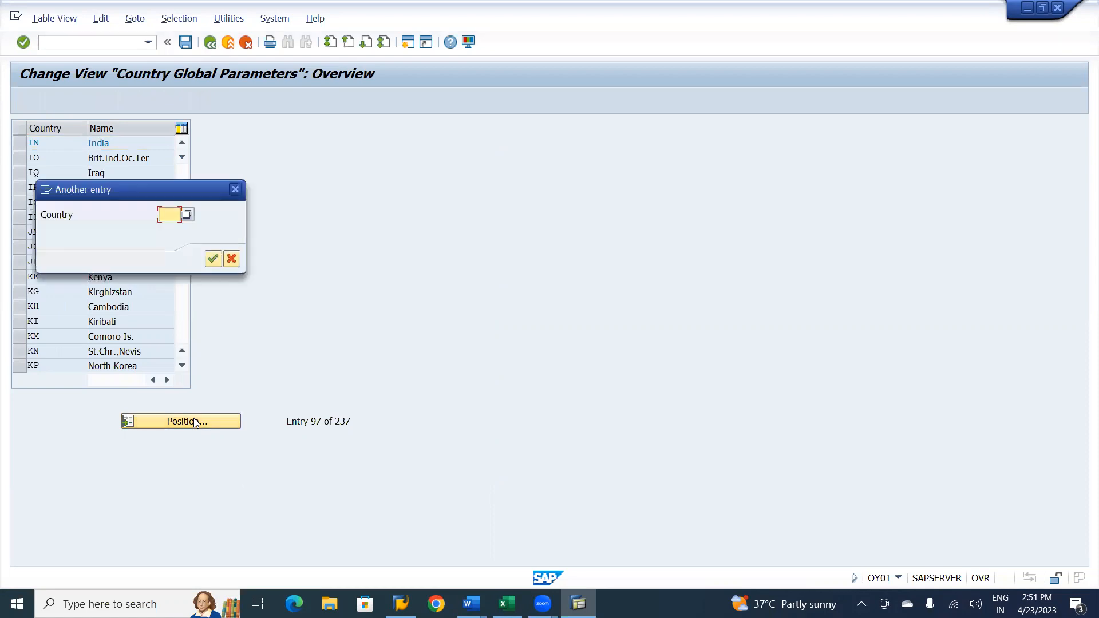
type("us")
key("Return")
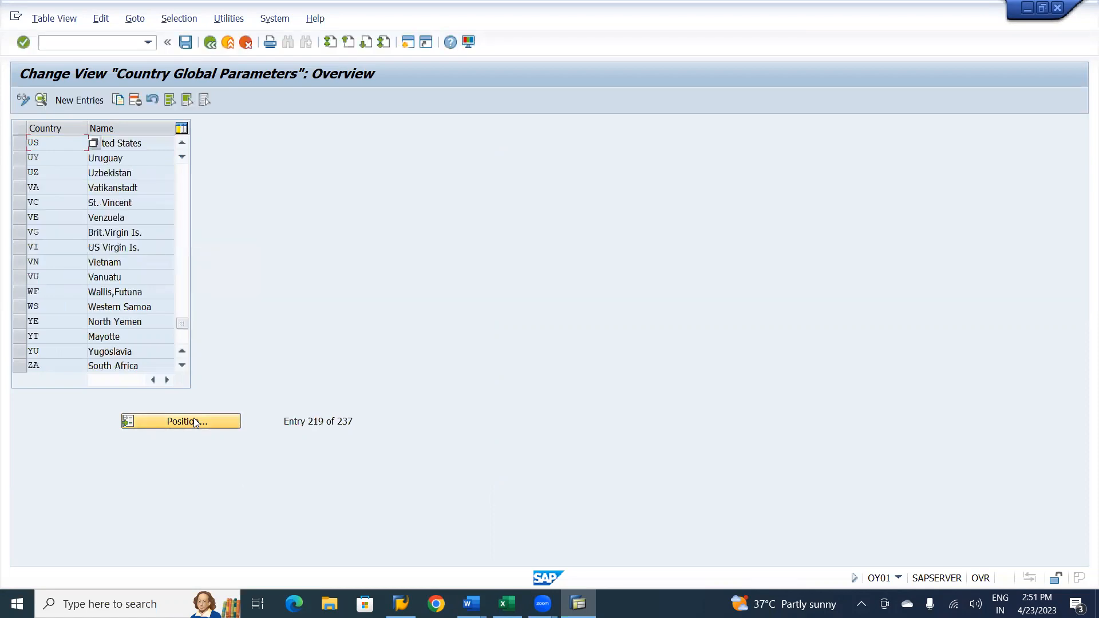
left_click(20, 144)
left_click(43, 99)
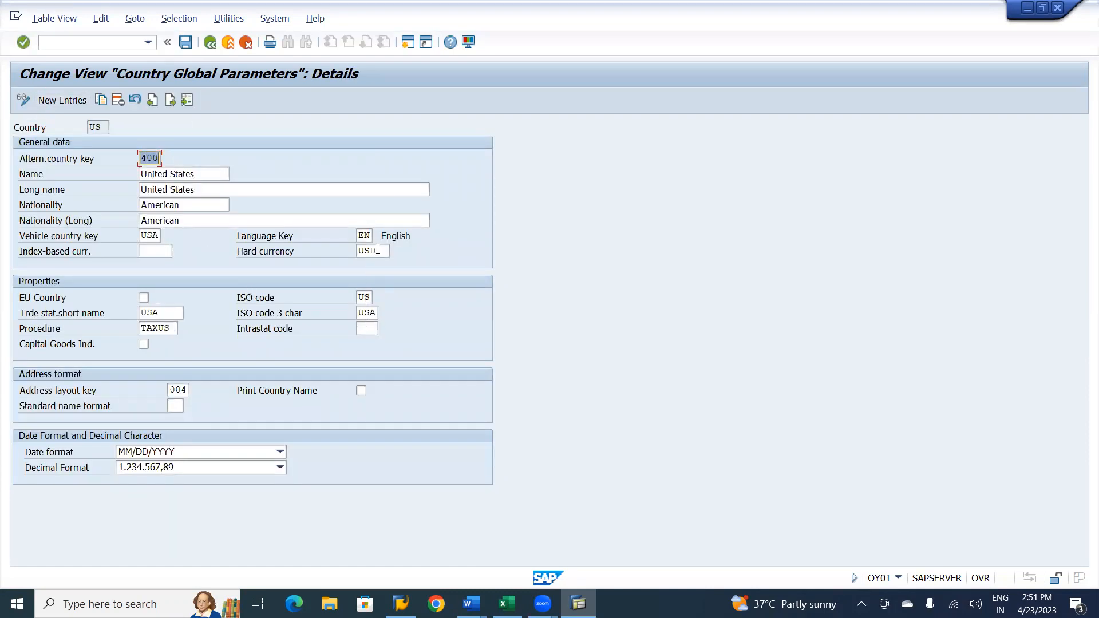
left_click(377, 250)
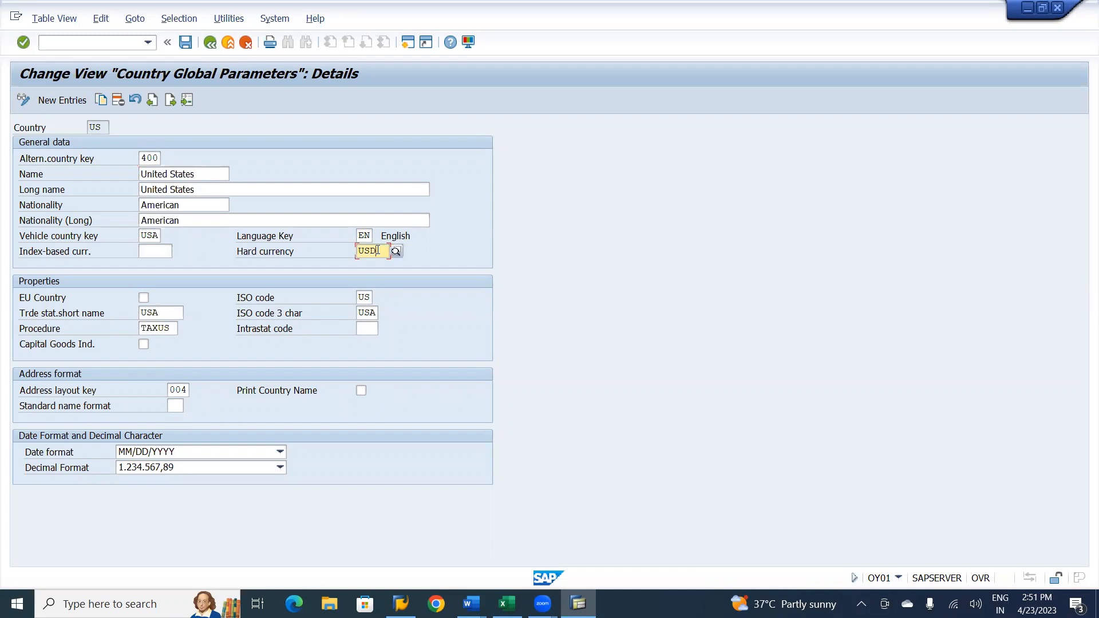
Step: Switch to Word and add "Global Currency @ Company Level" as the third dash-bulleted item under "Define Group Currency:"
key("alt+Tab")
key("Return")
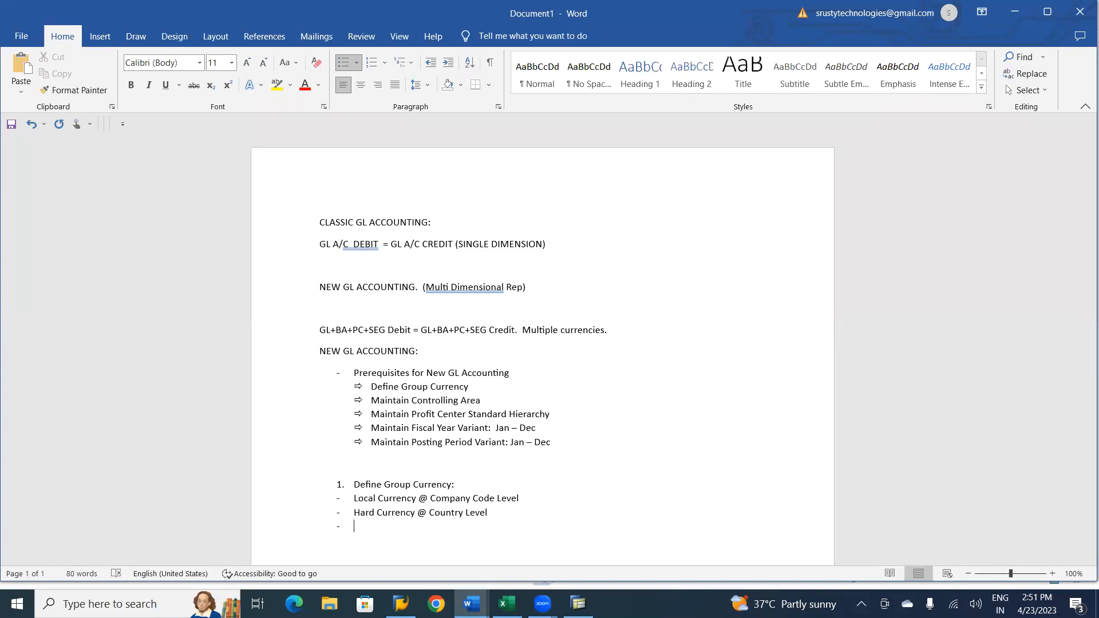
type("Global Currency @ Comap")
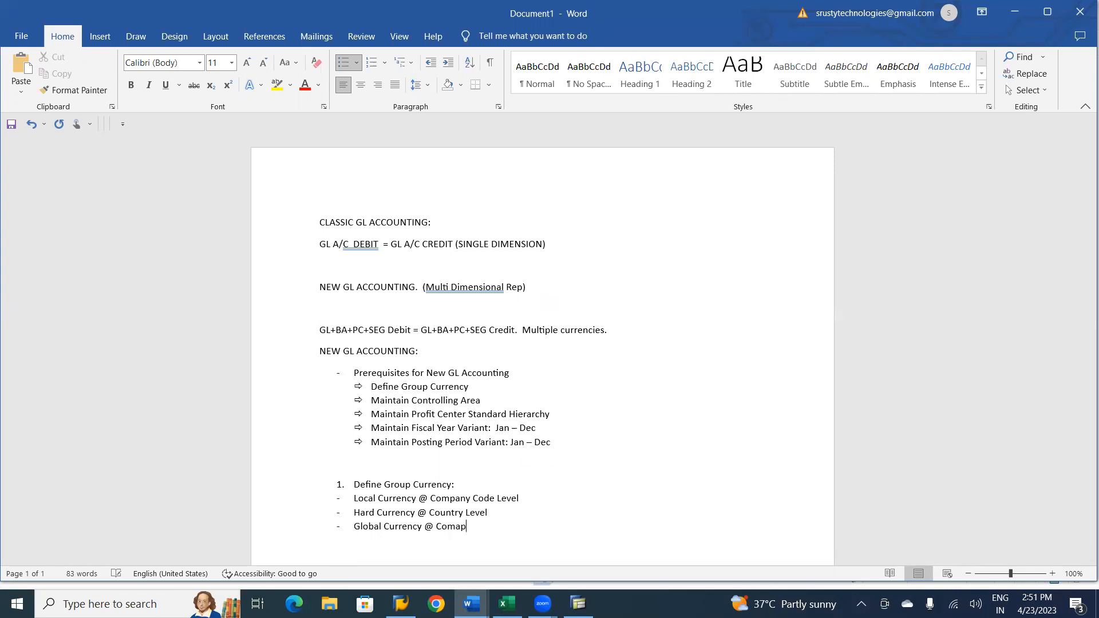
key("BackSpace")
key("BackSpace")
type("pany Level")
Step: Switch to SAP, open transaction OX15 and position the internal trading partners list at company LAHARI
key("alt+Tab")
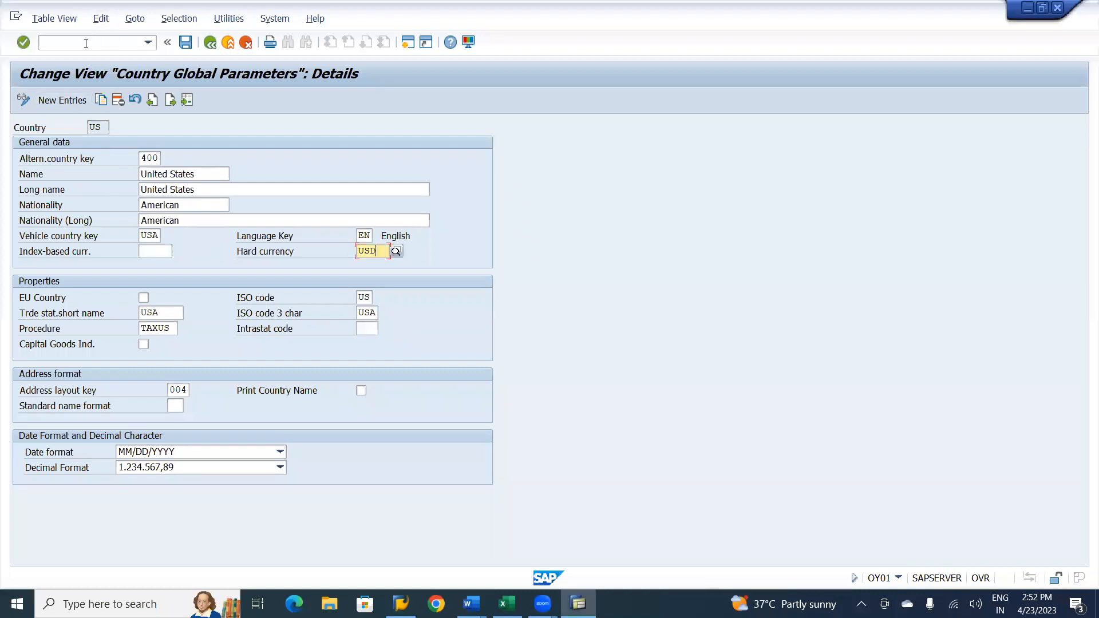
left_click(86, 44)
type("/n")
type("sm30")
key("Return")
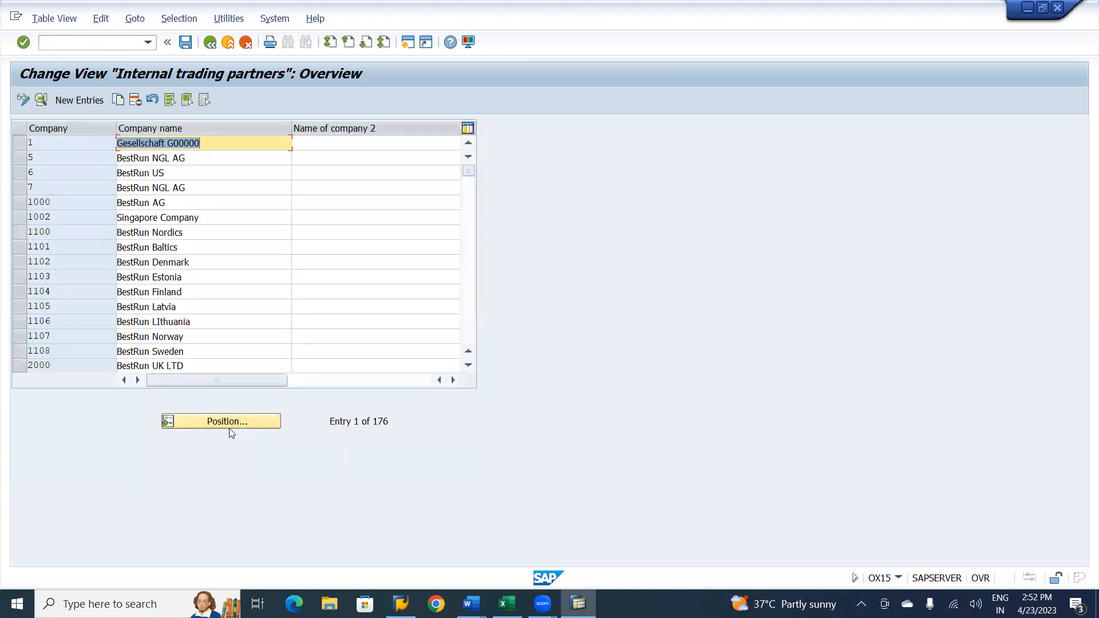
left_click(234, 423)
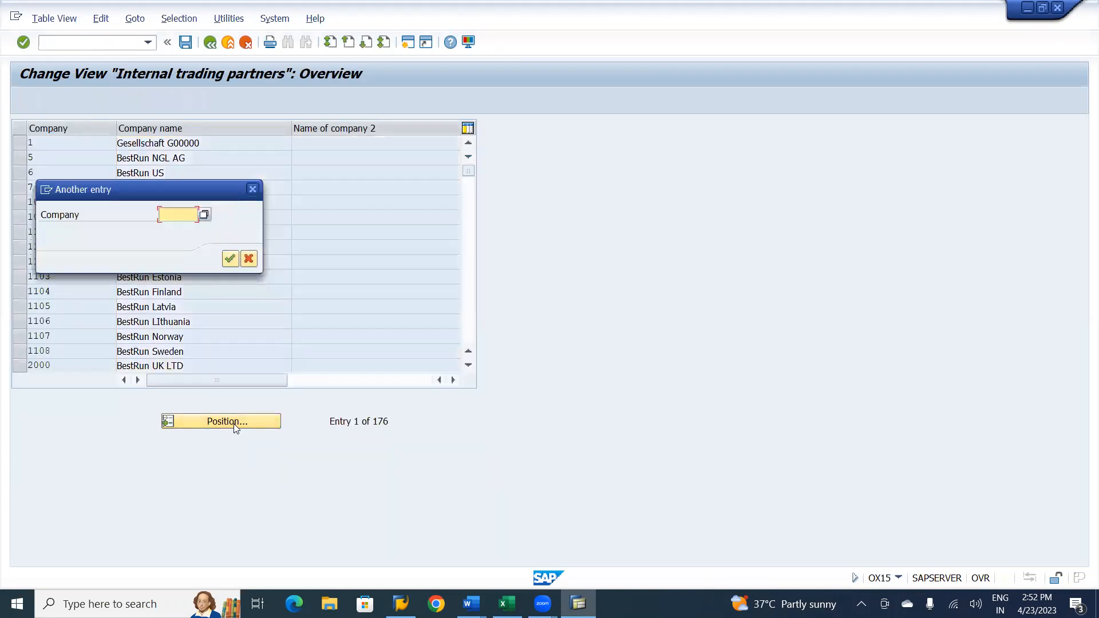
type("lahari")
key("Return")
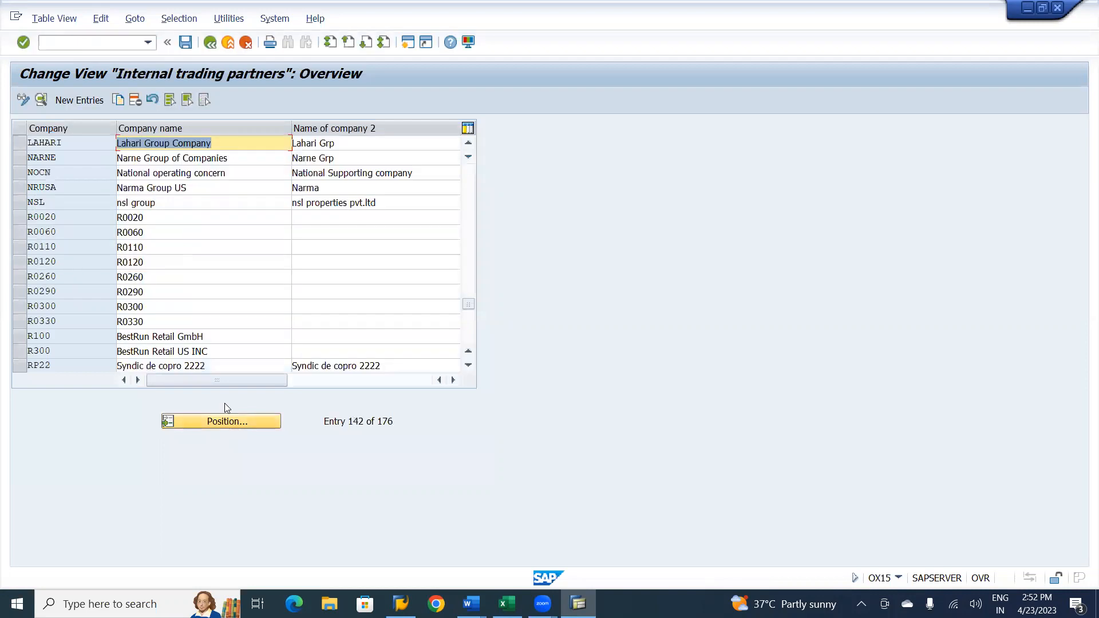
Step: Open the details of company LAHARI to examine its currency
left_click(20, 142)
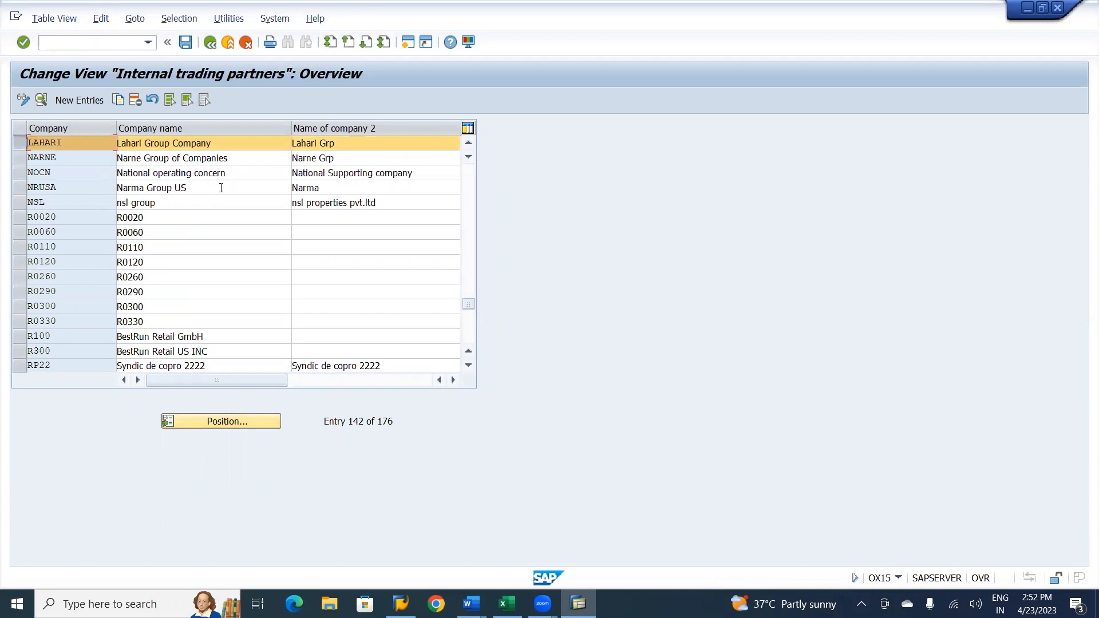
left_click(43, 99)
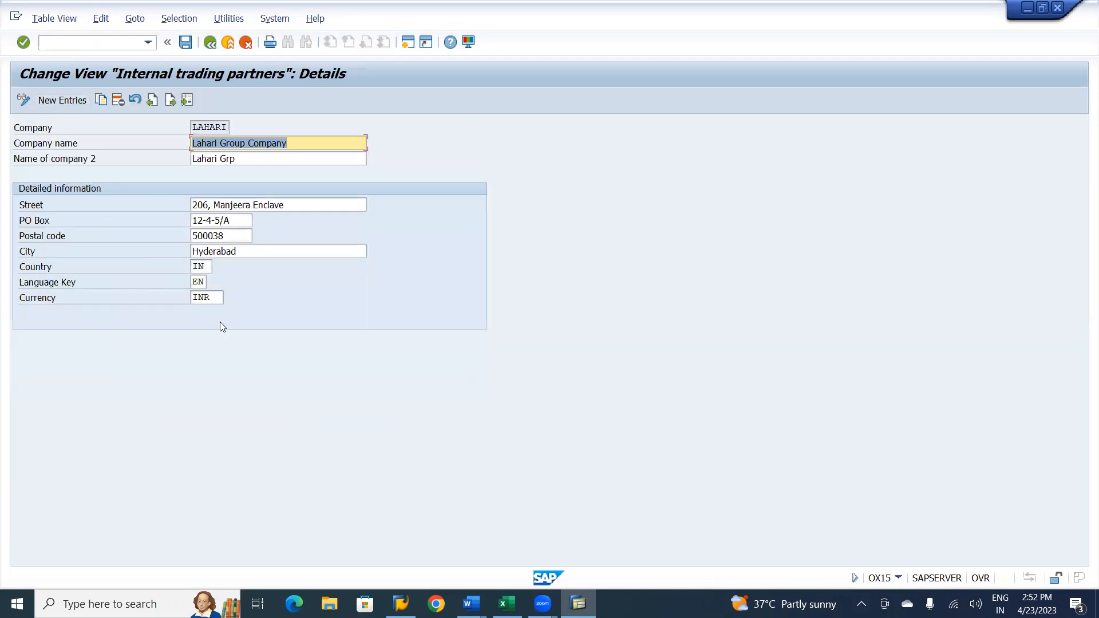
left_click(219, 297)
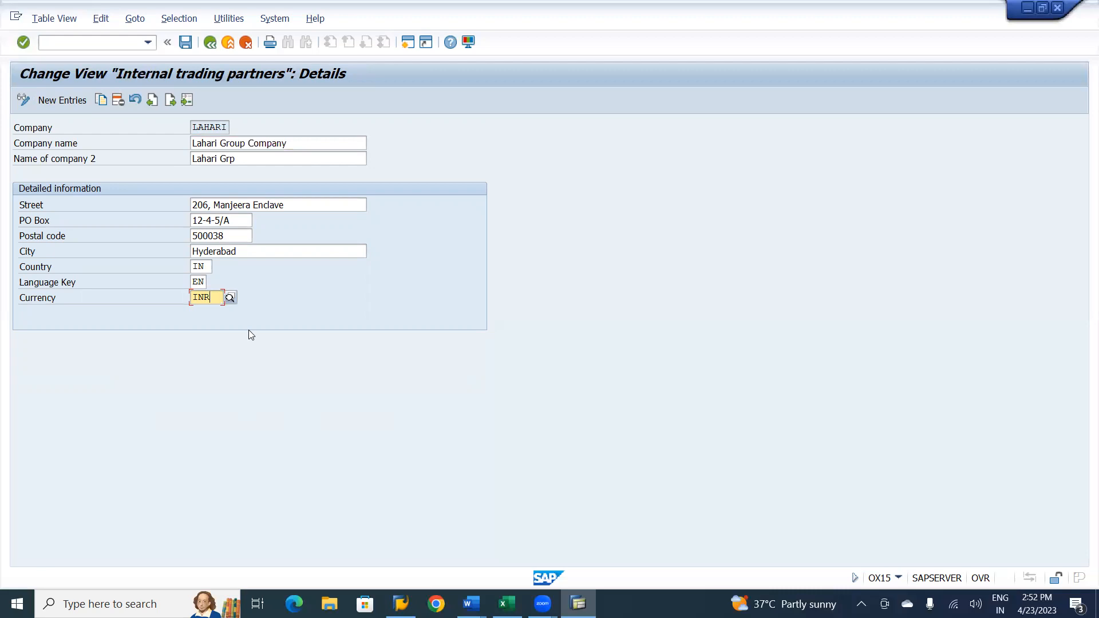
Step: Switch to Word and add "Group Currency @ Client Level → SCC4" as the fourth dash-bulleted item under "Define Group Currency:"
key("alt+Tab")
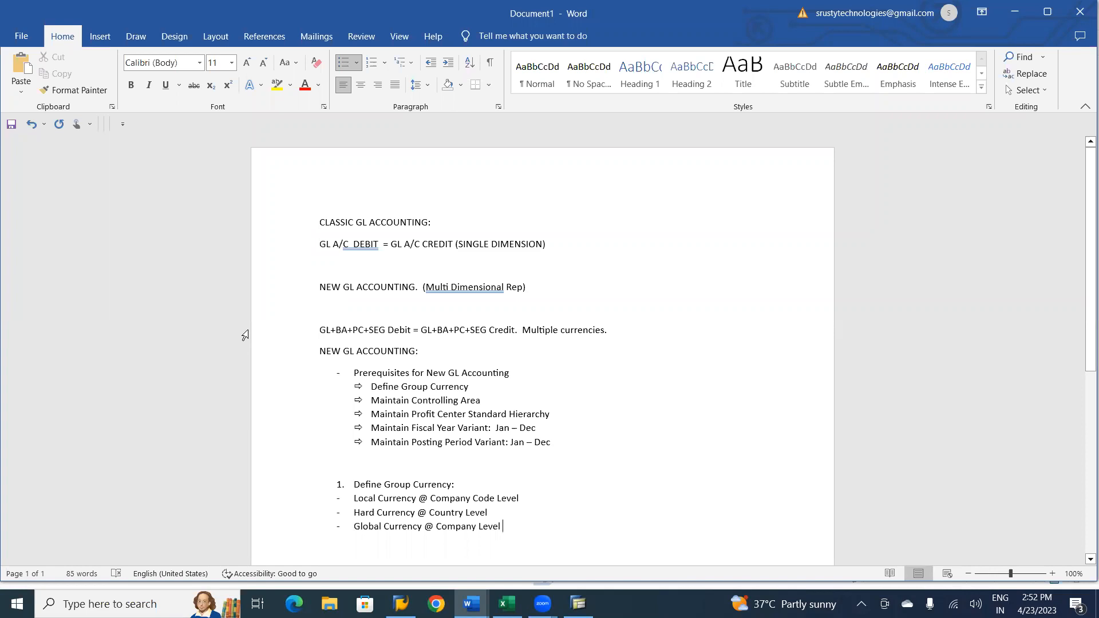
key("Return")
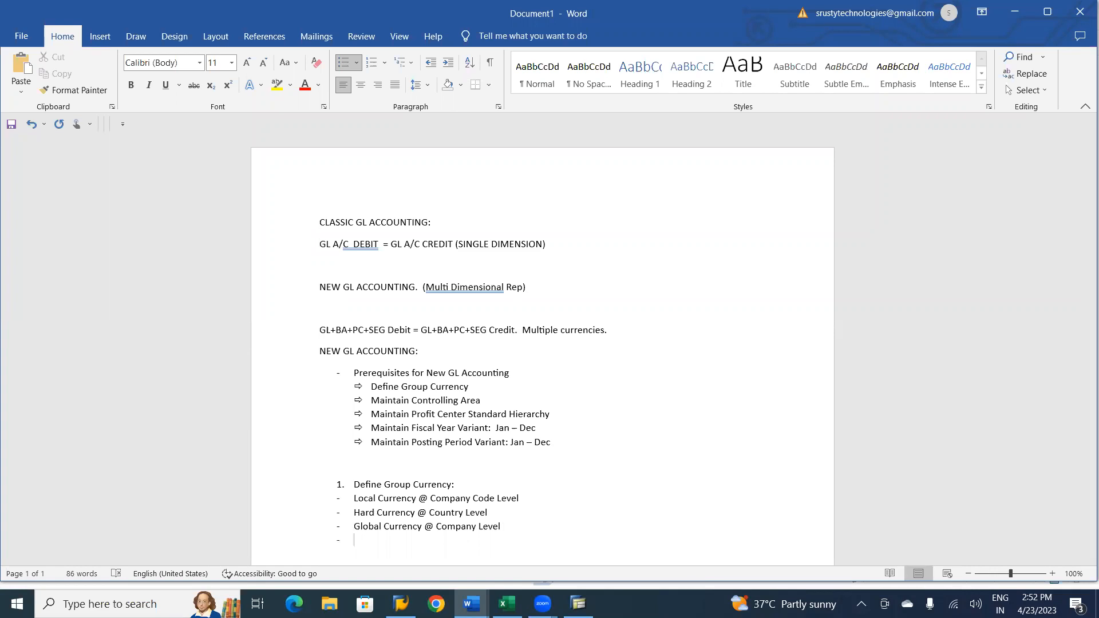
type("Group Currency @ Client Level")
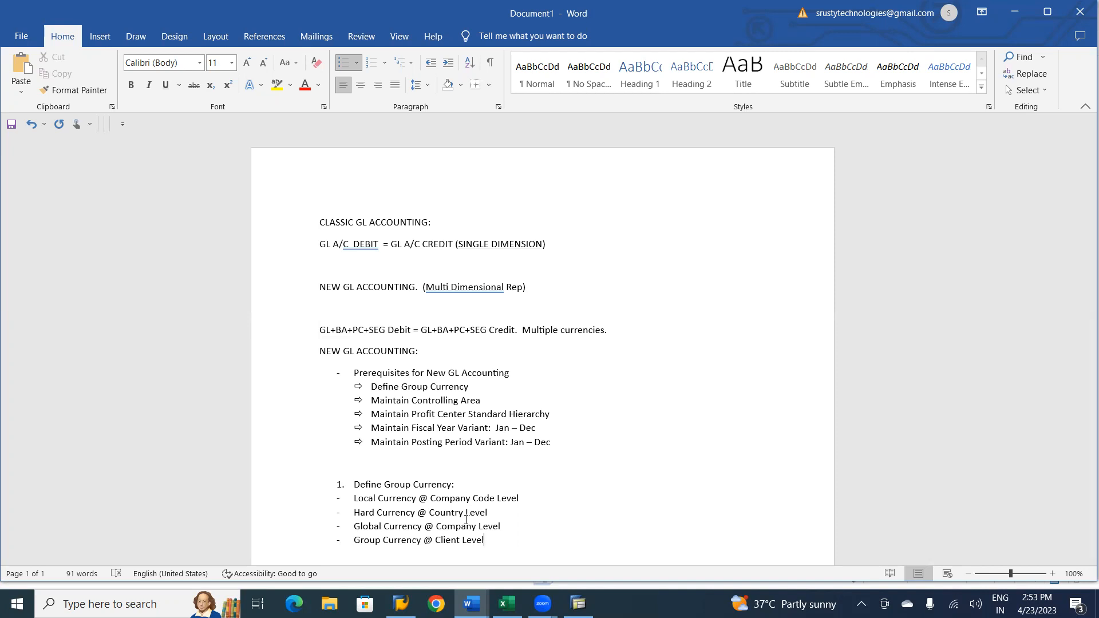
type("-->")
type("SCC4")
Step: Switch to SAP and open transaction SCC4 to display the clients overview
key("alt+Tab")
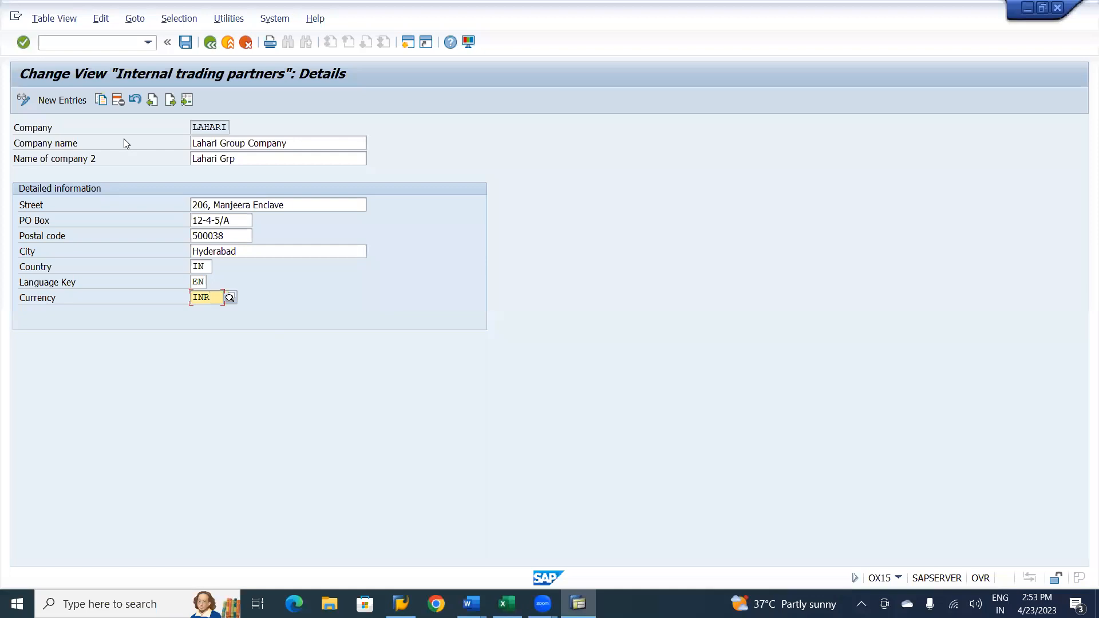
left_click(100, 43)
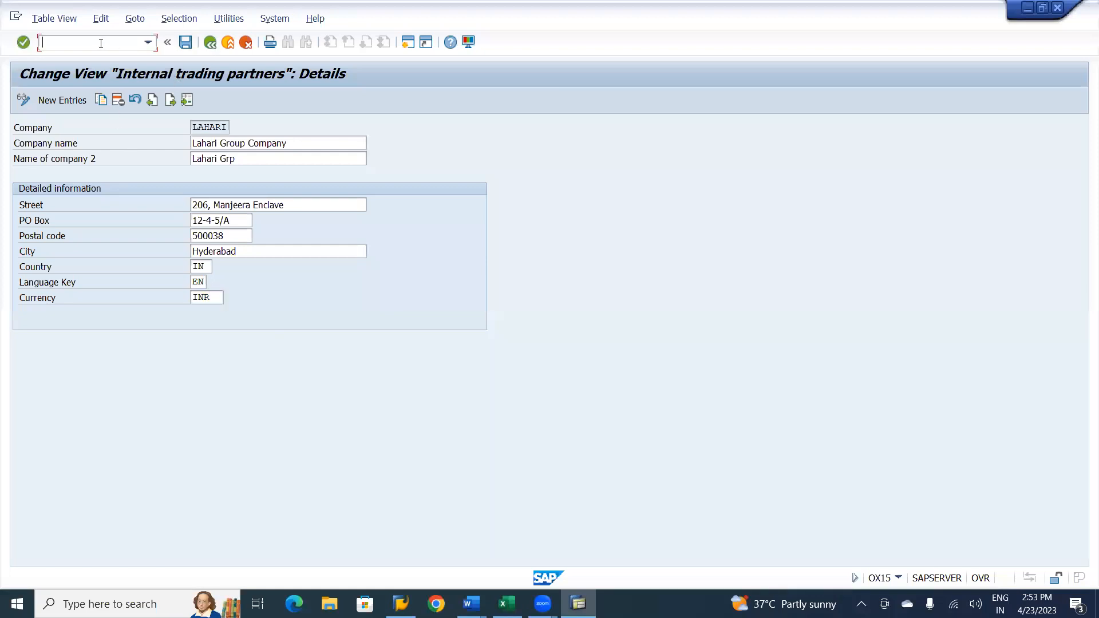
type("/NSCC4")
key("Return")
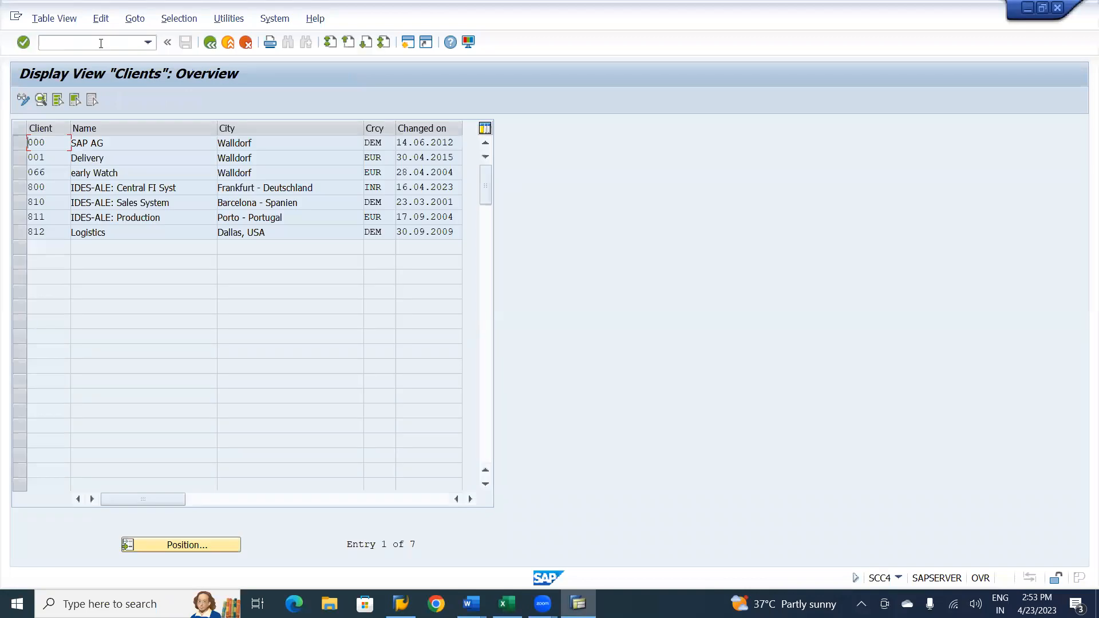
Step: Mark and unmark the clients from 000 to 812 to examine them, leaving client 800 selected, and focus on its currency
left_click(20, 143)
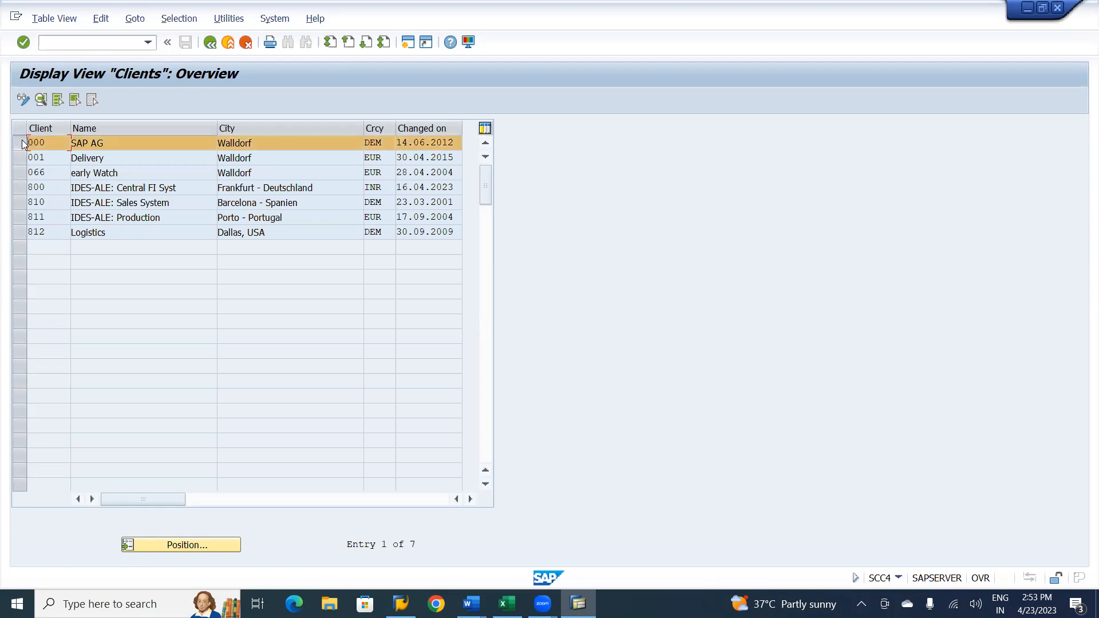
left_click(21, 158)
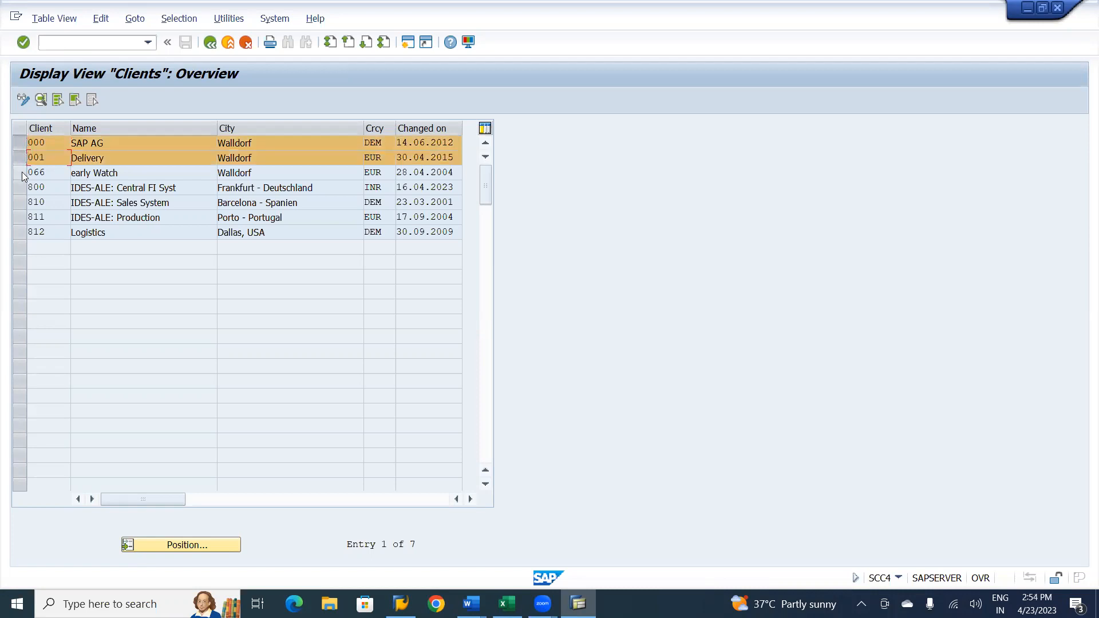
left_click(21, 173)
left_click(22, 188)
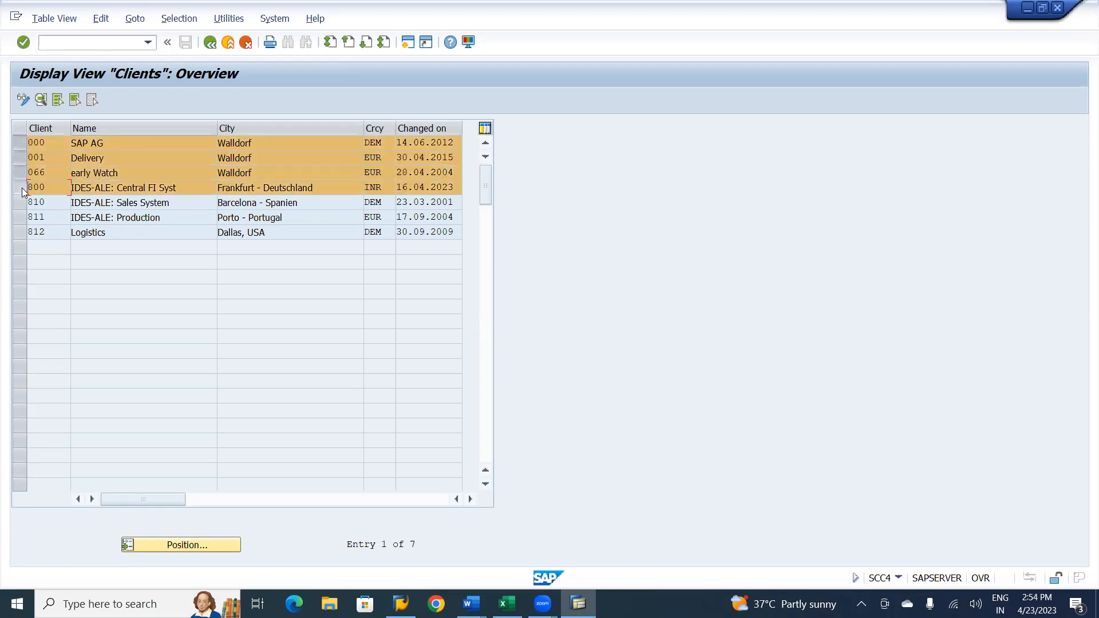
left_click(20, 178)
left_click(21, 158)
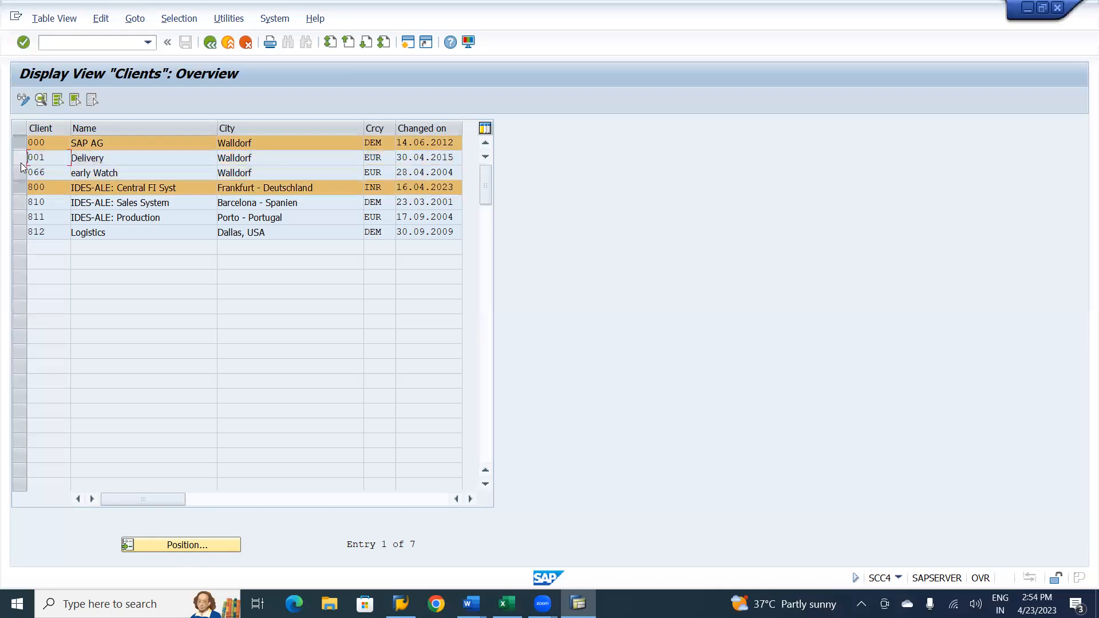
left_click(23, 143)
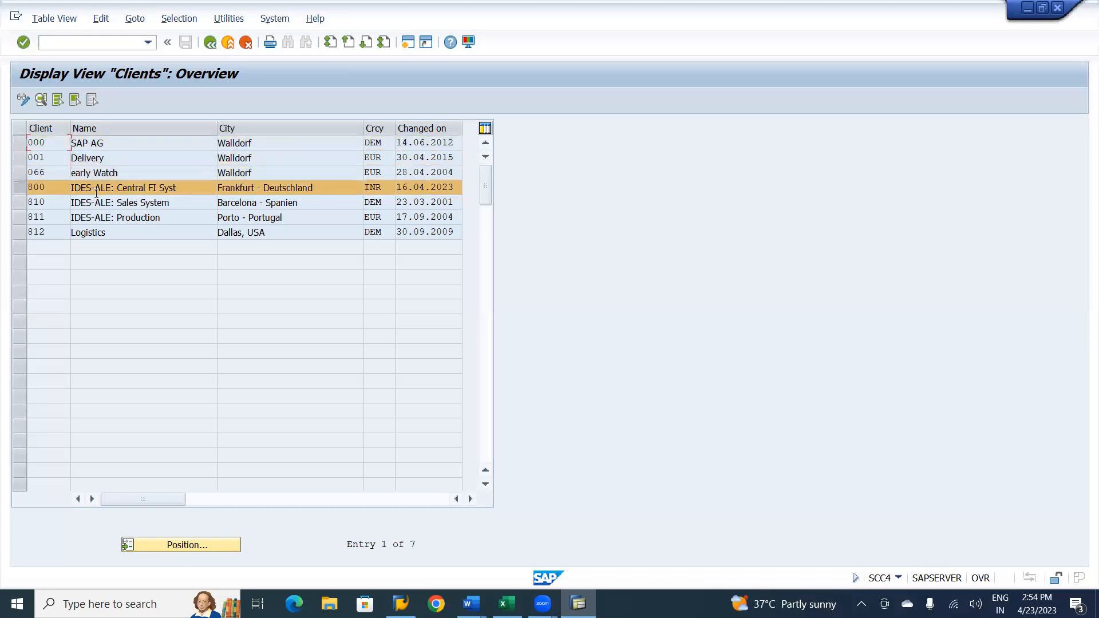
left_click(20, 203)
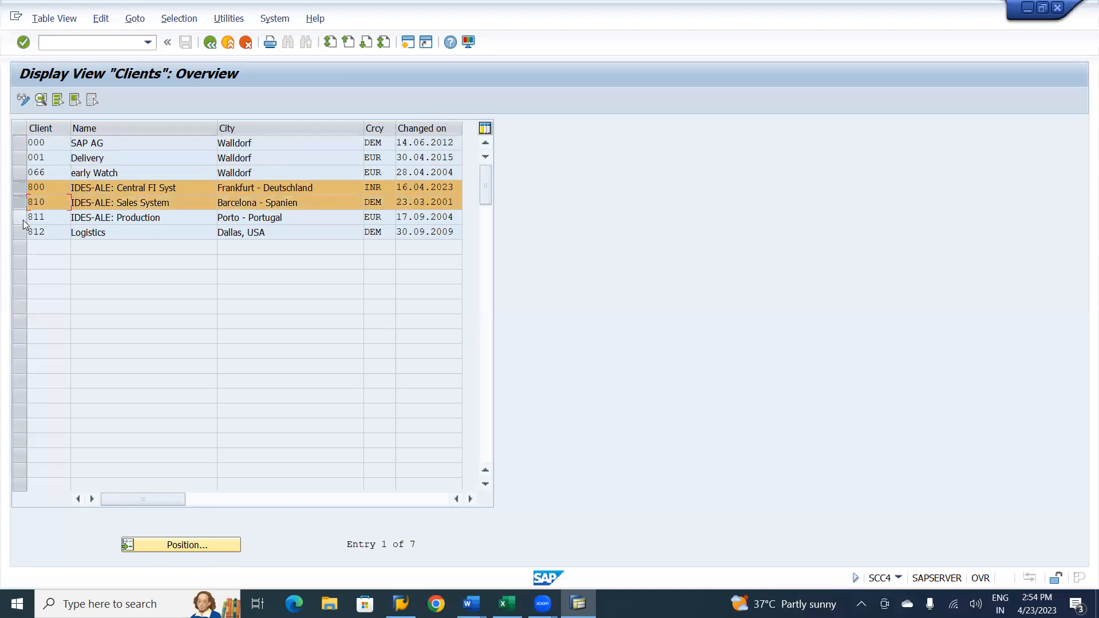
left_click(20, 218)
left_click(26, 231)
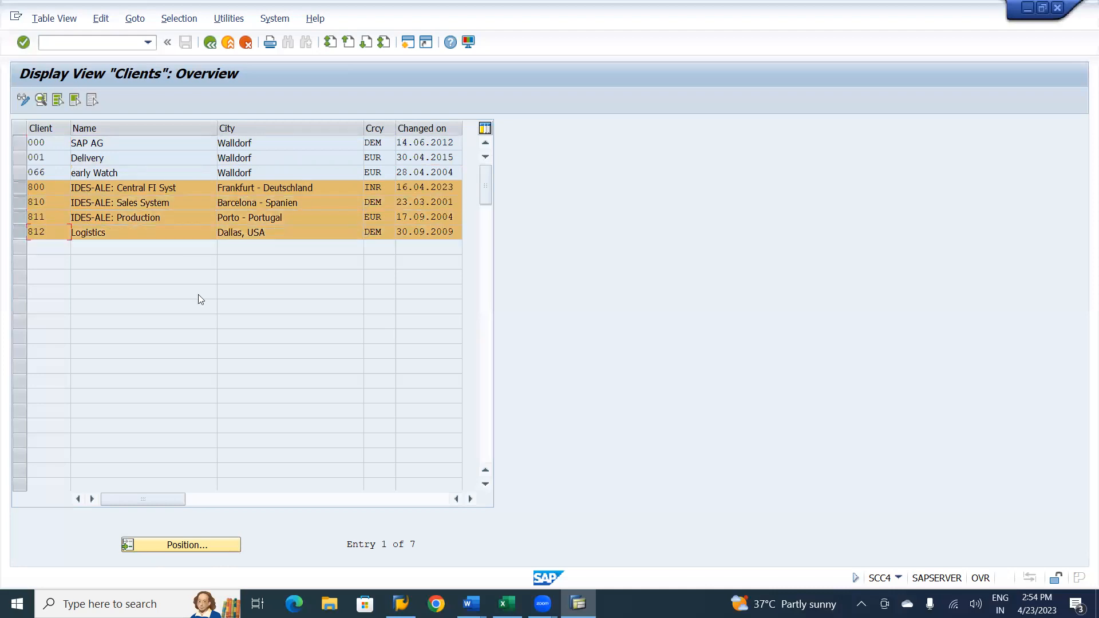
left_click(20, 233)
left_click(19, 218)
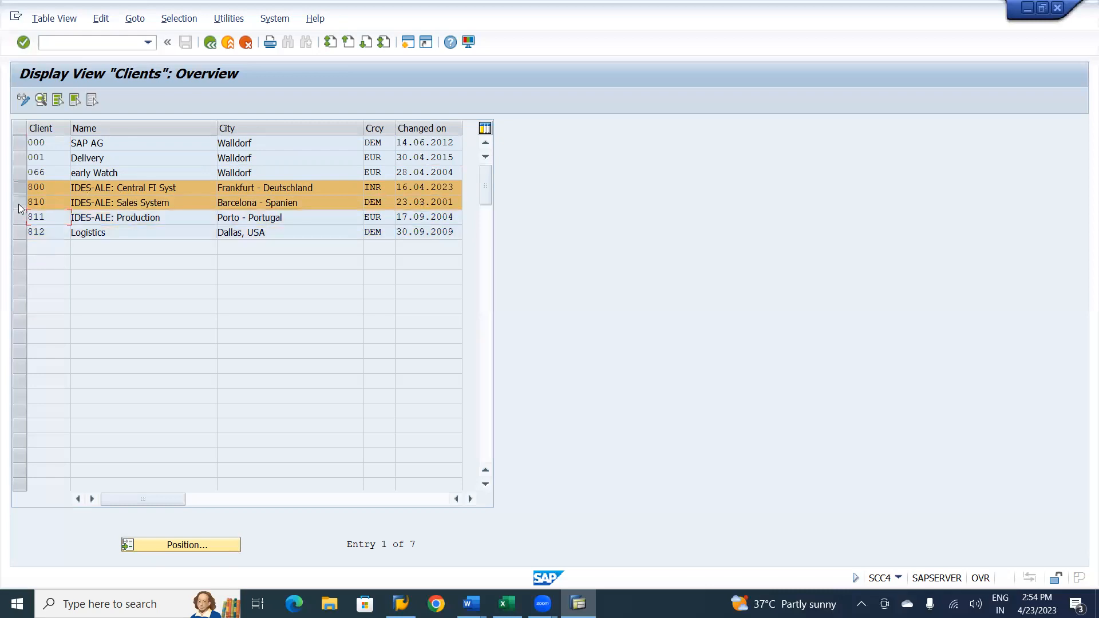
left_click(20, 203)
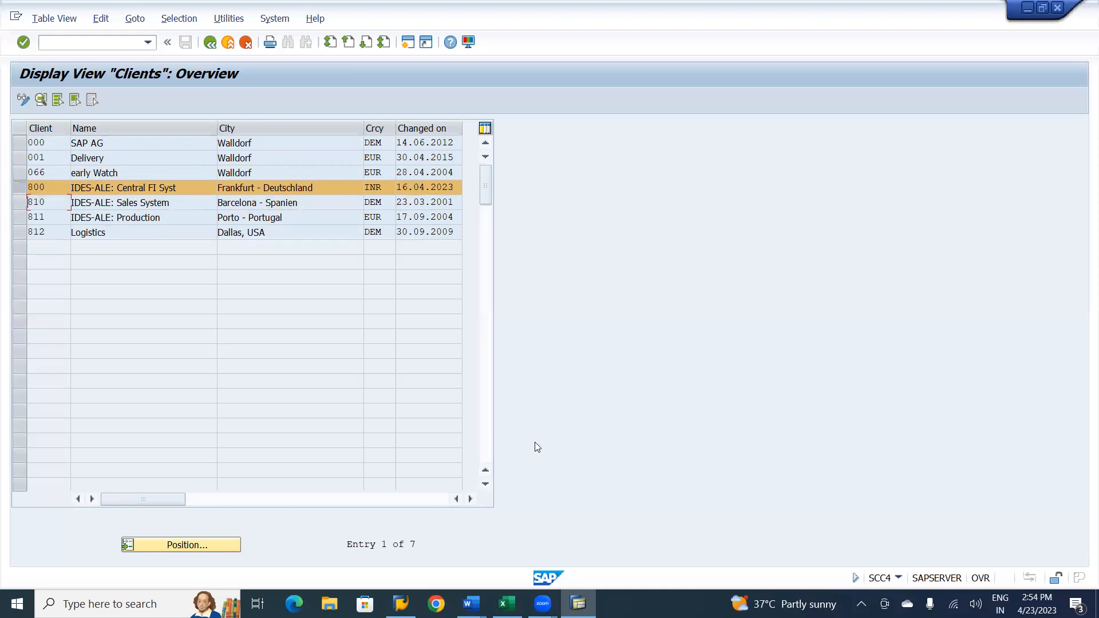
left_click(392, 188)
Step: Review the currency-level notes in Word against the clients overview in SAP, and return to Word
key("alt+Tab")
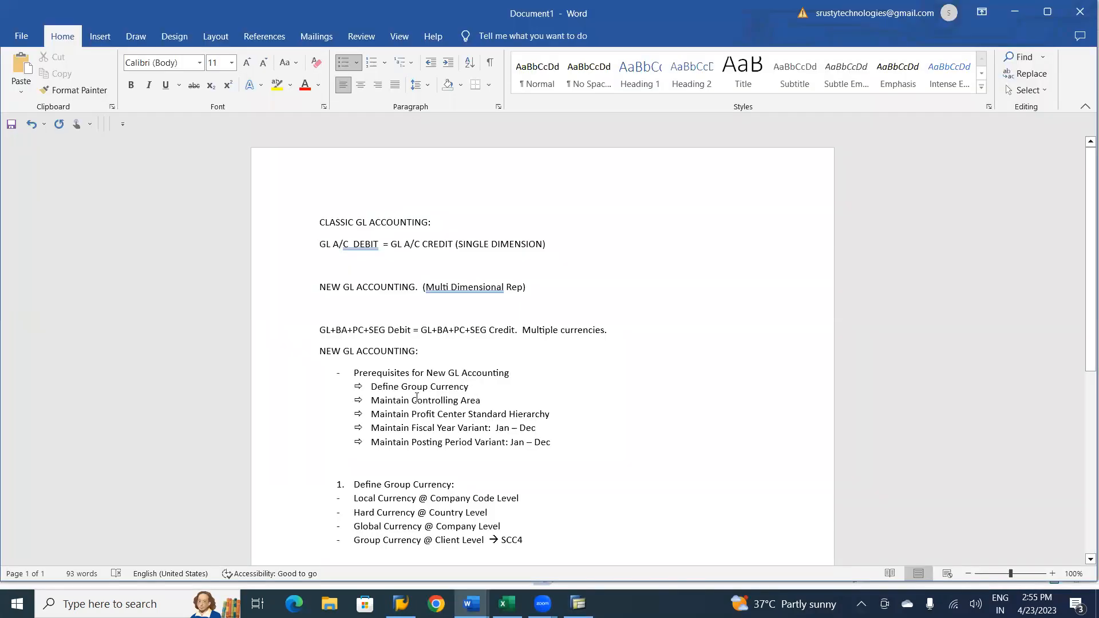
key("alt+Tab")
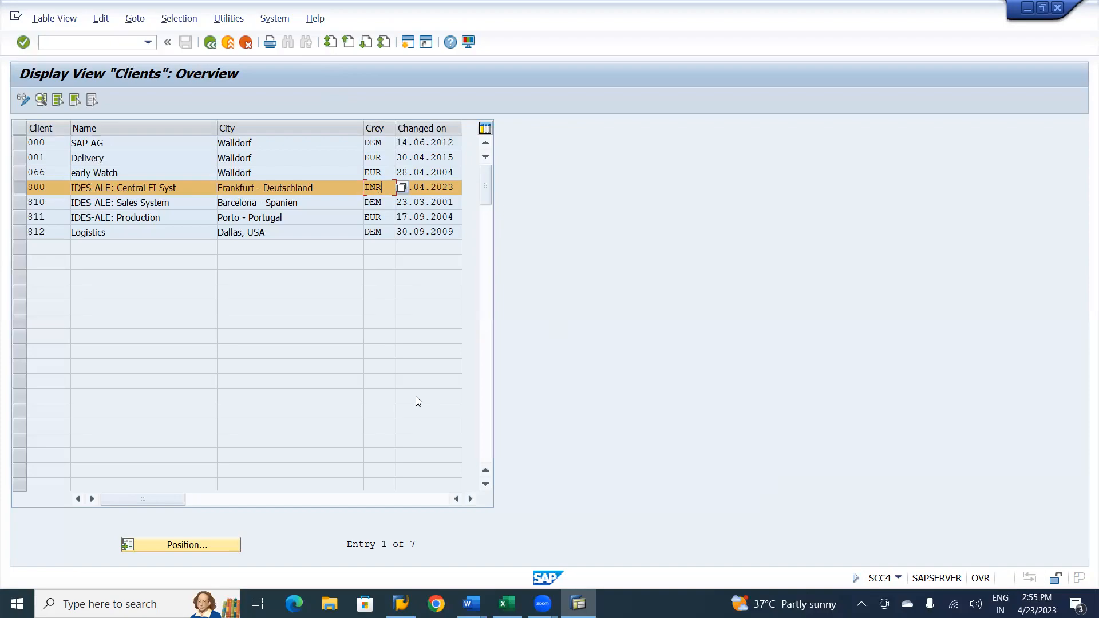
key("alt+Tab")
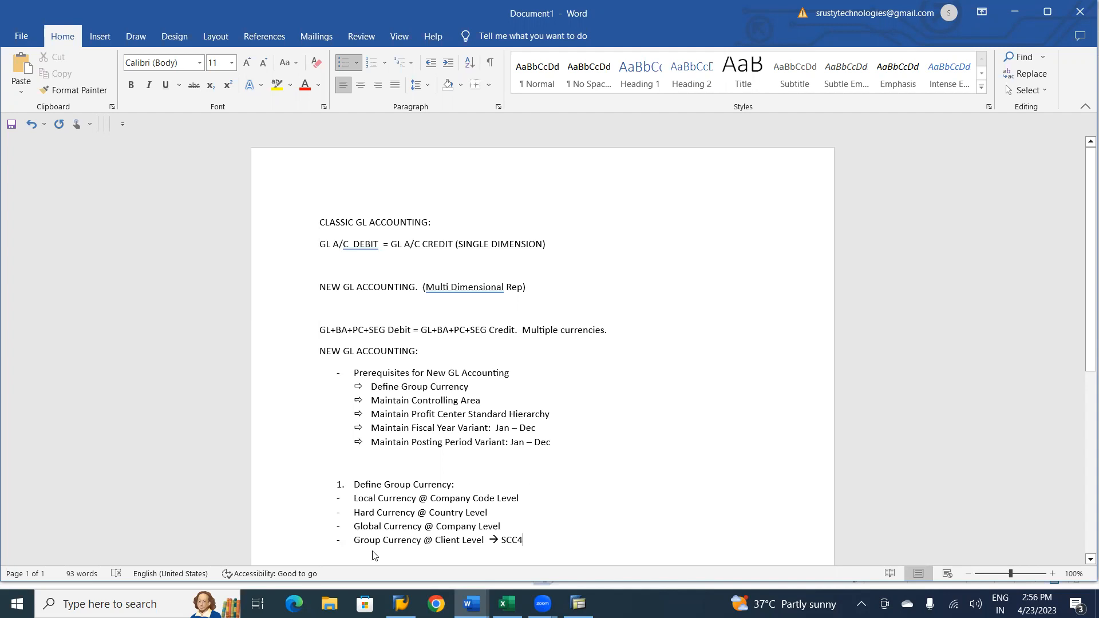
Step: Switch to SAP and put the clients overview into change mode, accepting the cross-client notice
key("alt+Tab")
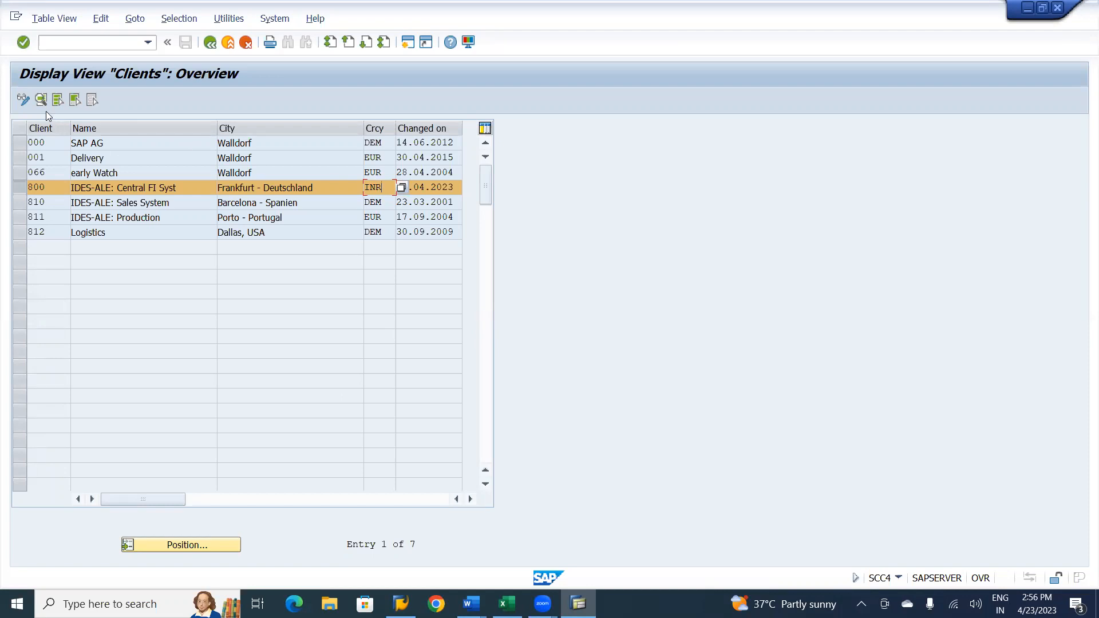
left_click(22, 99)
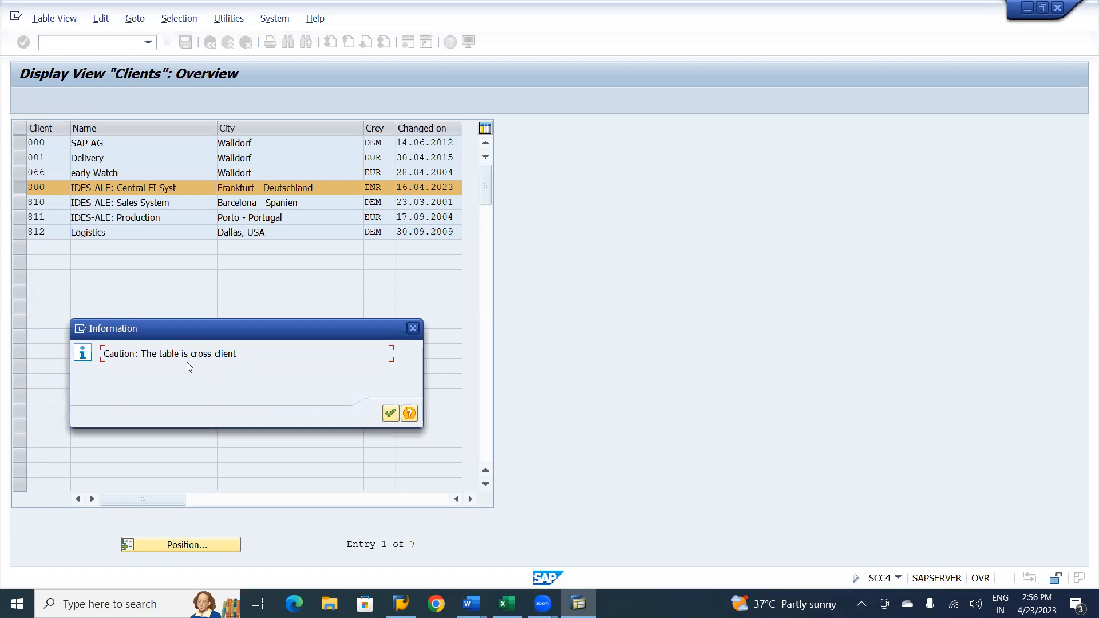
left_click(392, 416)
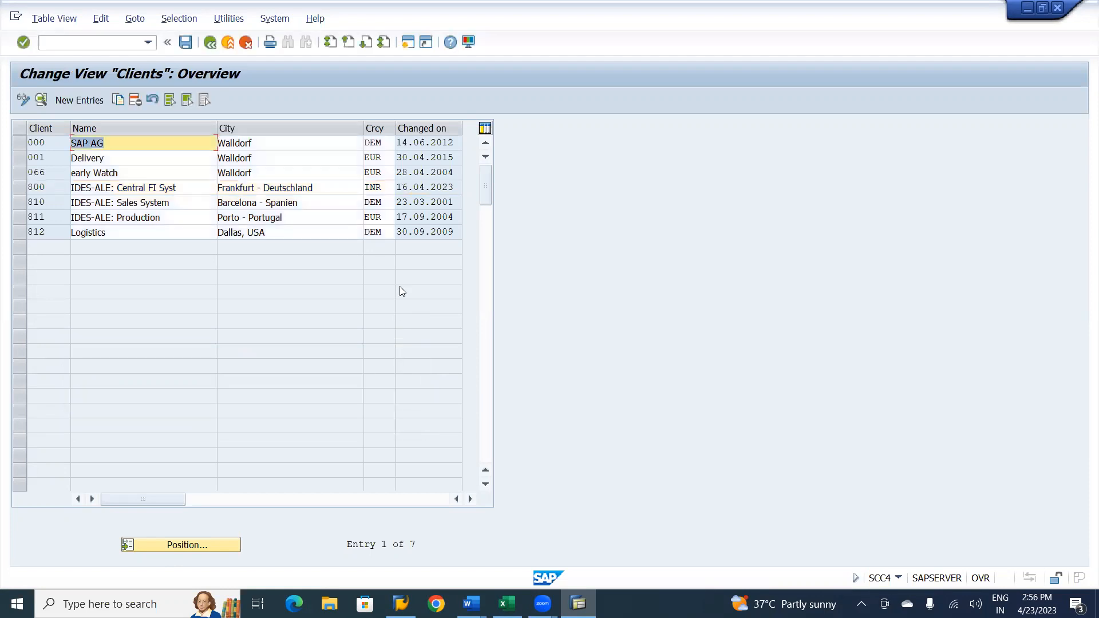
Step: Mark client 800 in the clients overview, review its currency and change date, and save the table
left_click(381, 185)
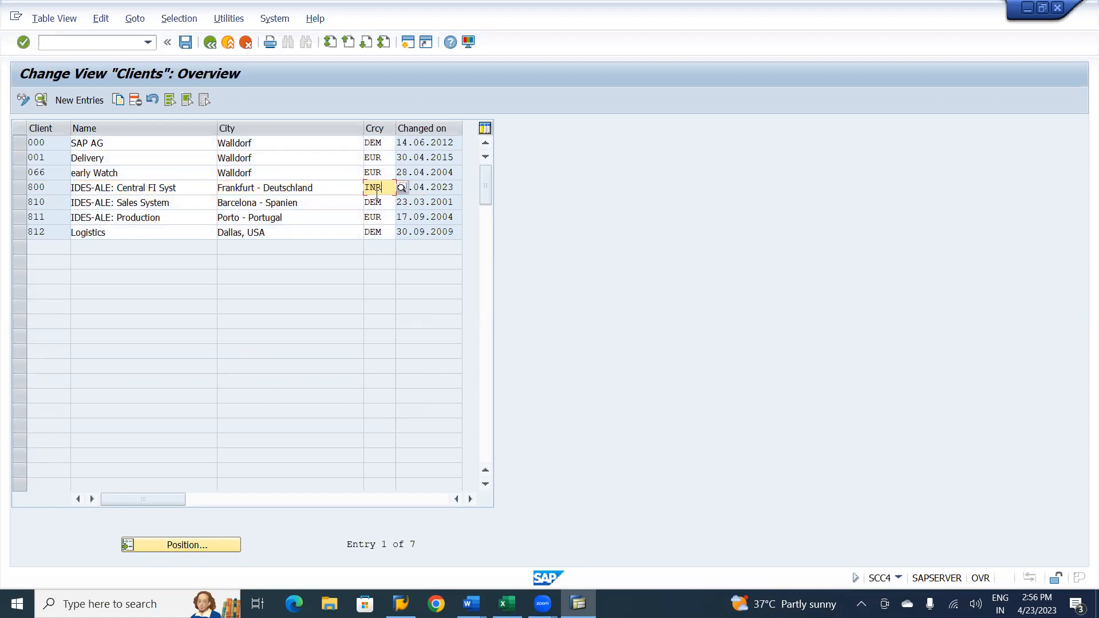
left_click(17, 190)
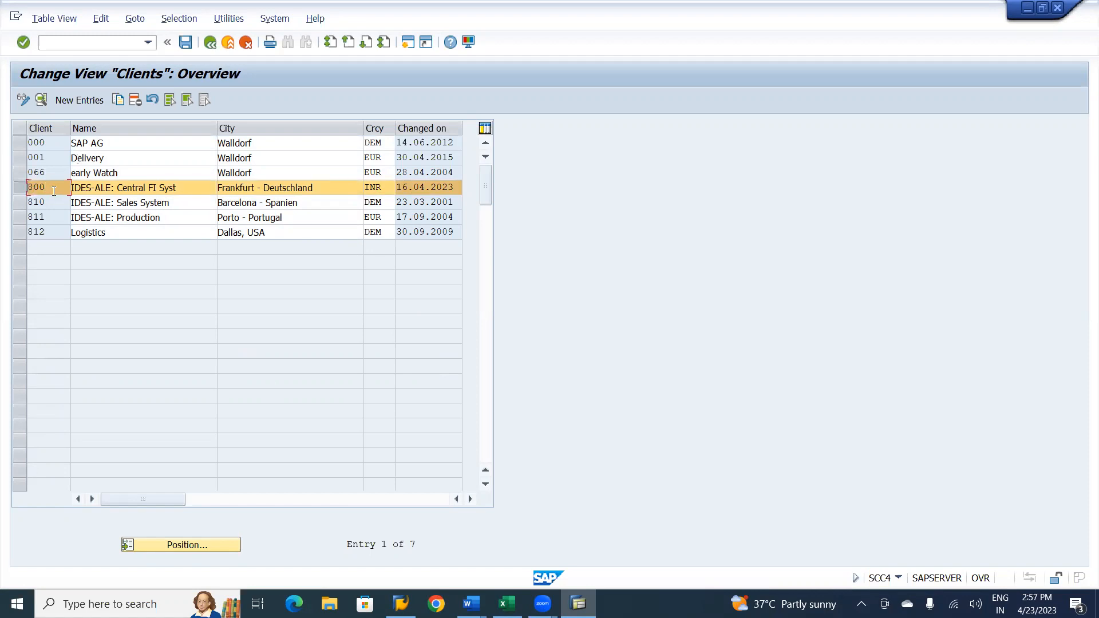
left_click(391, 192)
left_click(458, 189)
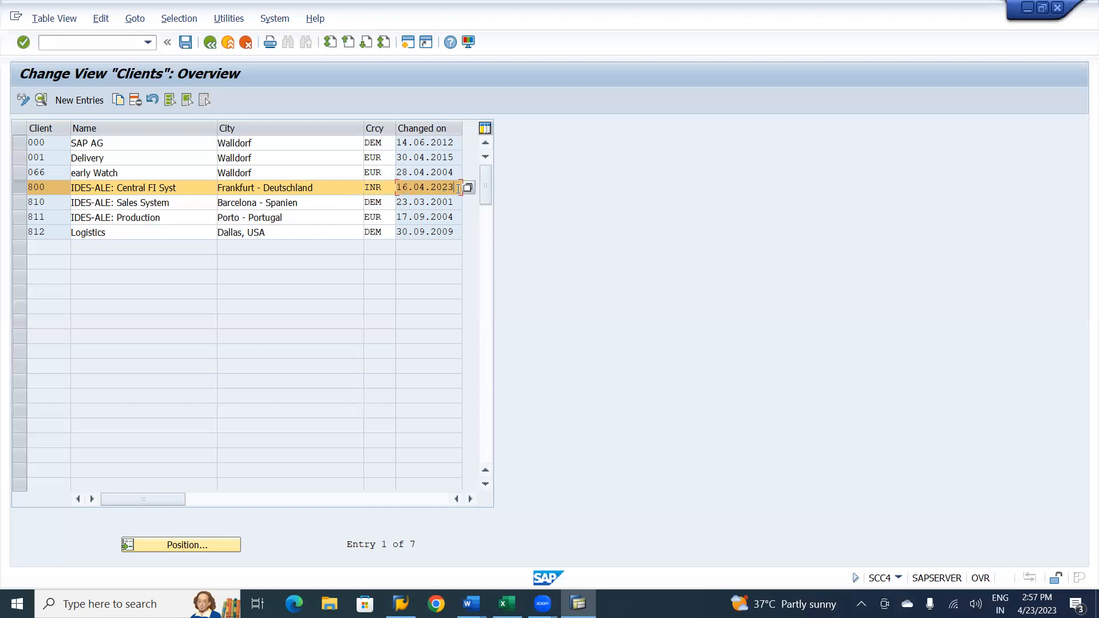
left_click(185, 48)
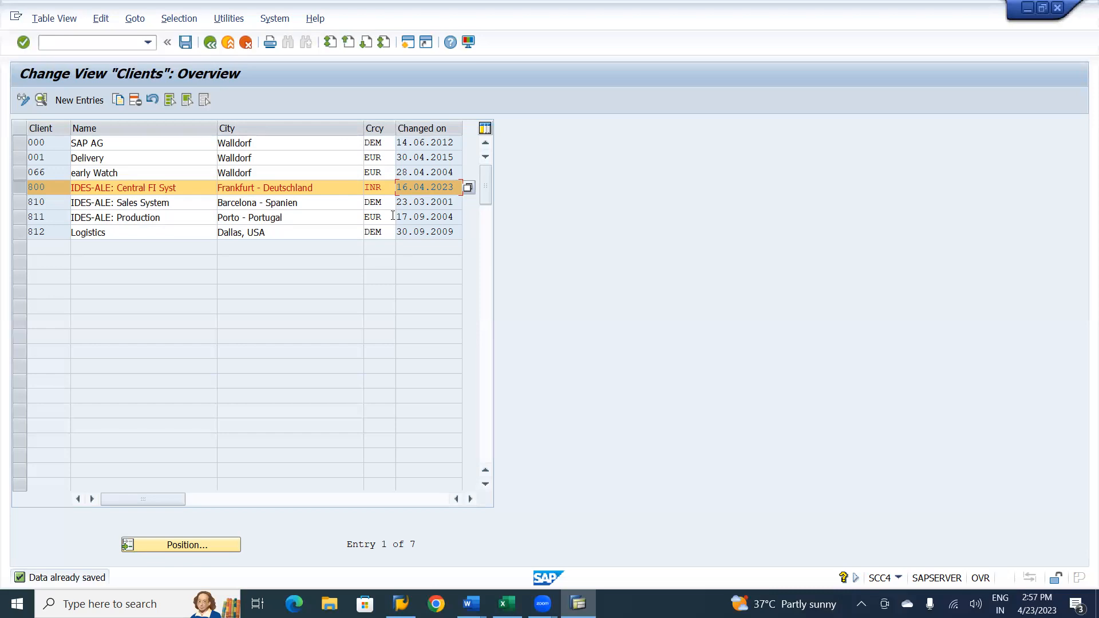
Step: Switch to the Word notes and add "→ INR" after "Local Currency @ Company Code Level"
key("alt+Tab")
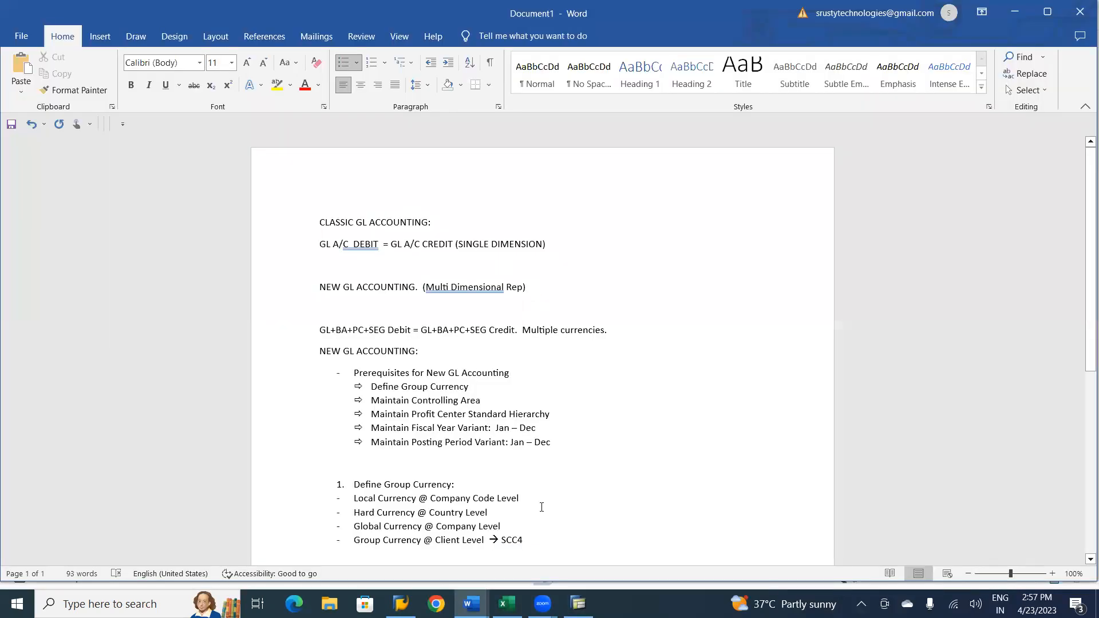
key("Up")
key("Up")
key("Up")
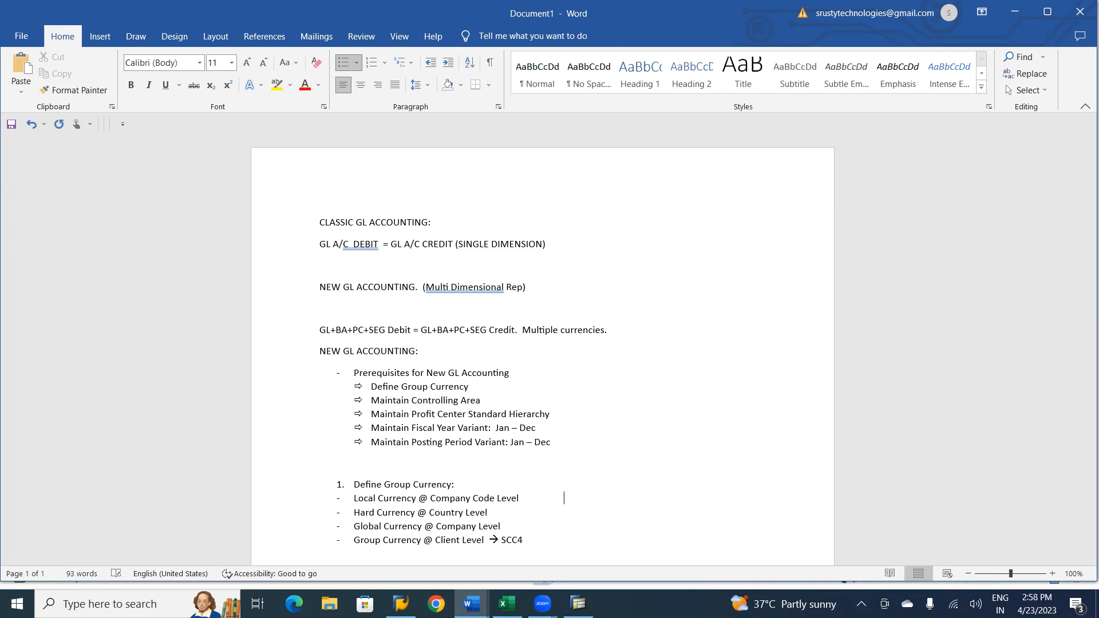
type("-->")
type(" IN")
type("R")
Step: Add "→ USD" after "Hard Currency @ Country Level", aligned under the local currency's arrow
key("Tab")
key("Tab")
key("Tab")
key("Tab")
type("--> USD")
Step: Add an aligned "→ INR" after both the Global Currency and the Group Currency lines
type("-->")
key("Tab")
key("BackSpace")
type("INR-")
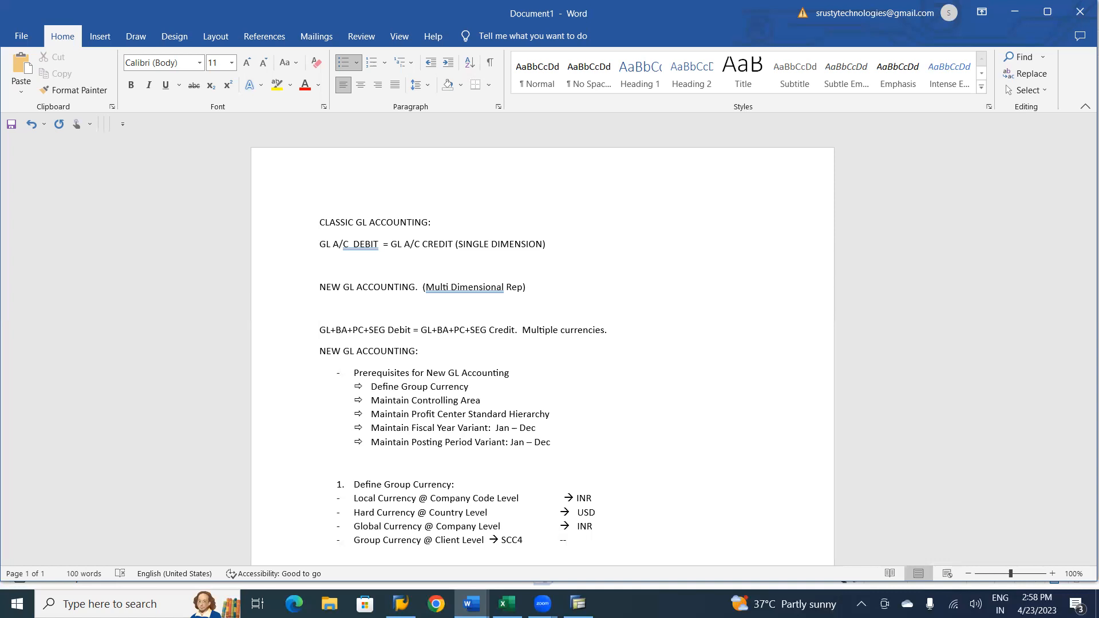
type(">")
type(" INR")
Step: Start numbered item 2, "Maintain Controlling Area:", below the currency list with a blank line between
left_click(487, 406)
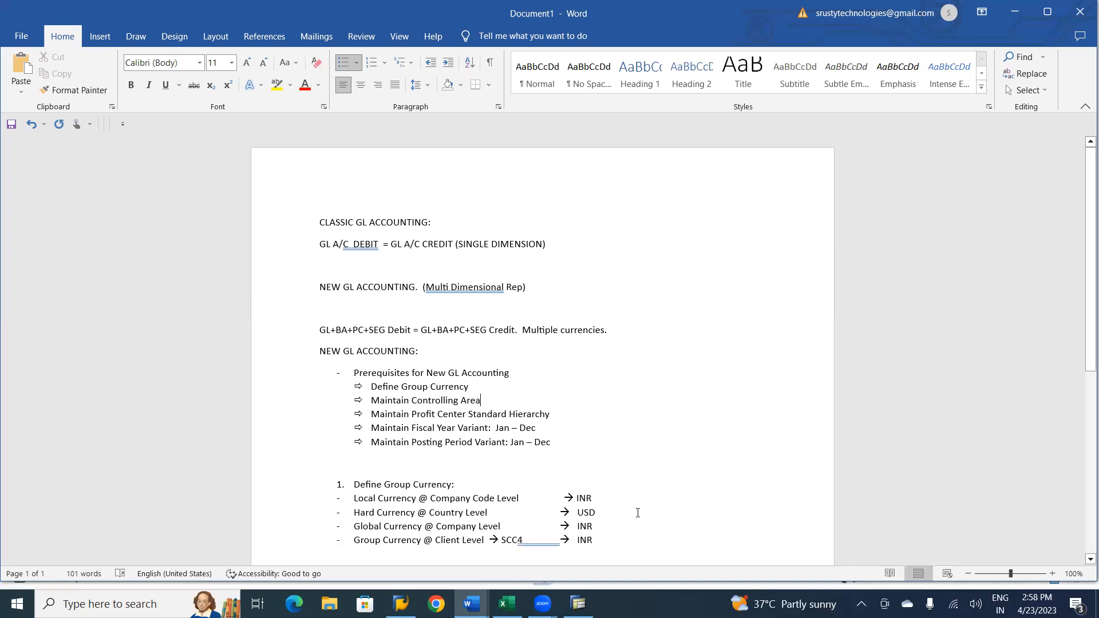
left_click(613, 545)
key("Return")
key("Return")
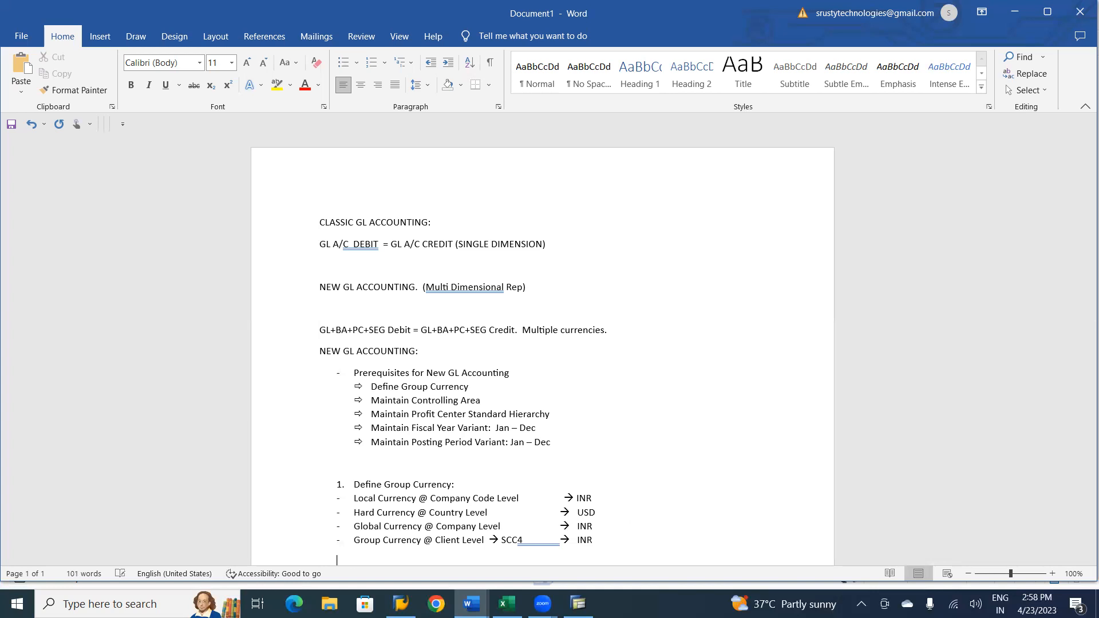
key("Return")
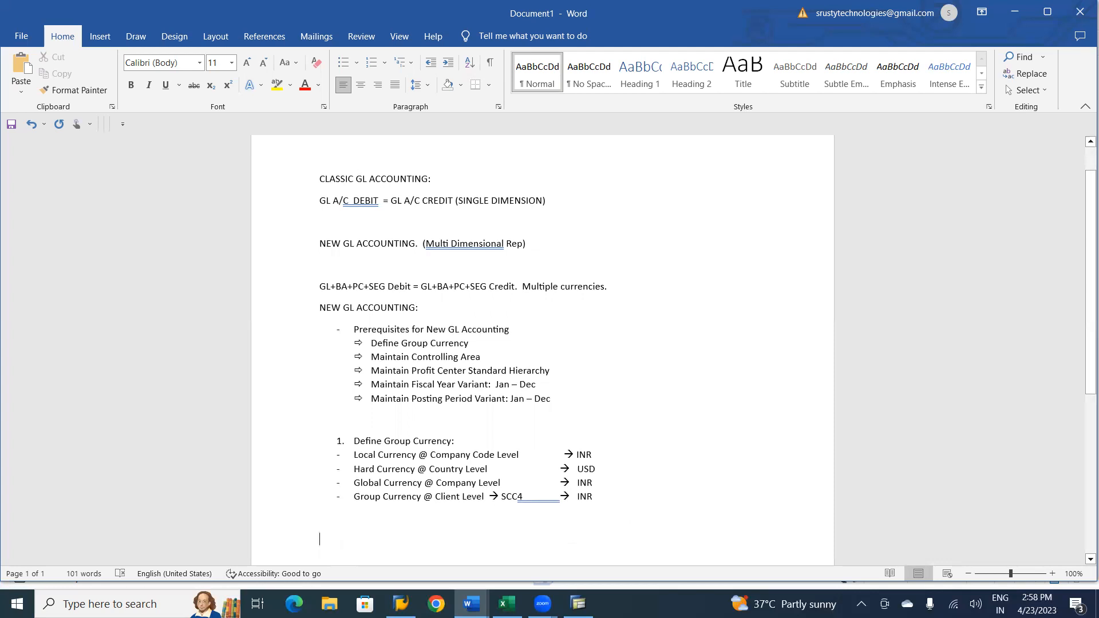
type("2. m")
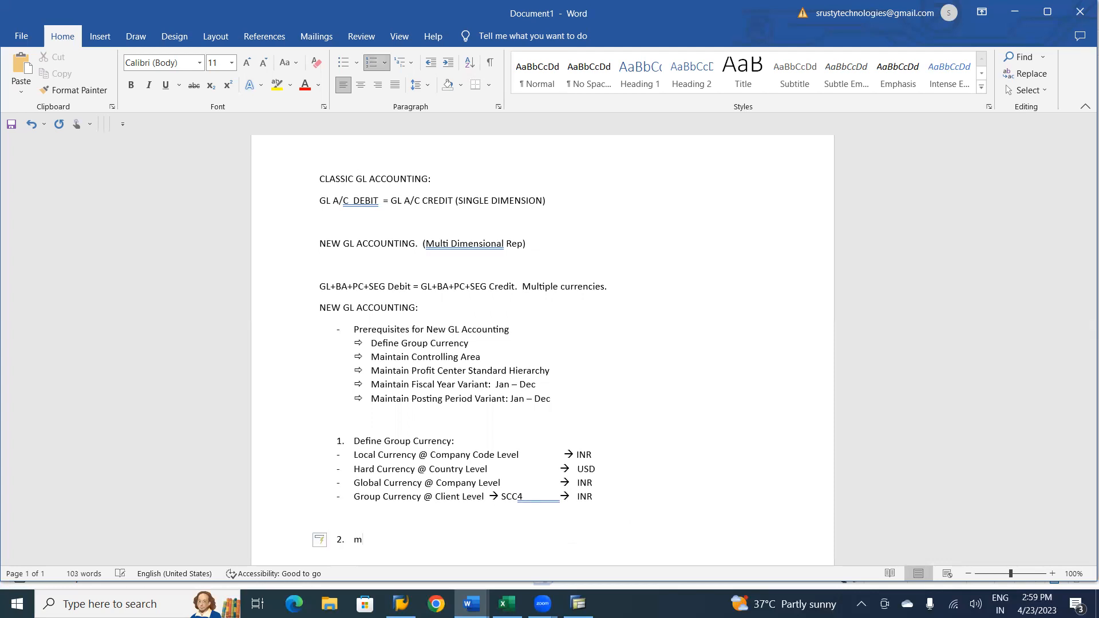
key("BackSpace")
type("Maintain Controlling Area:")
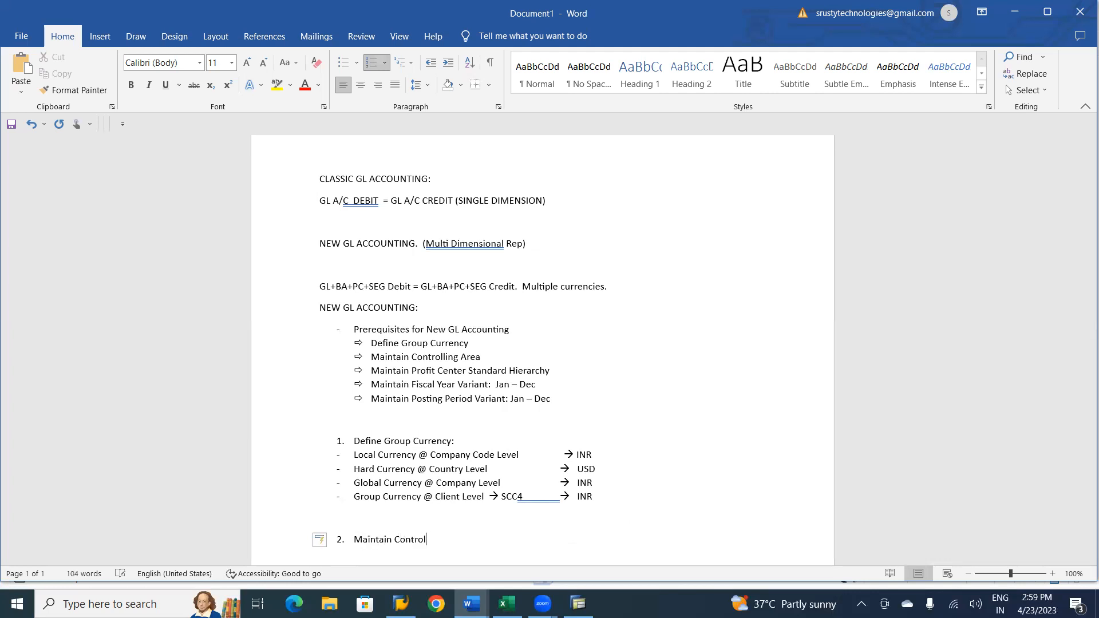
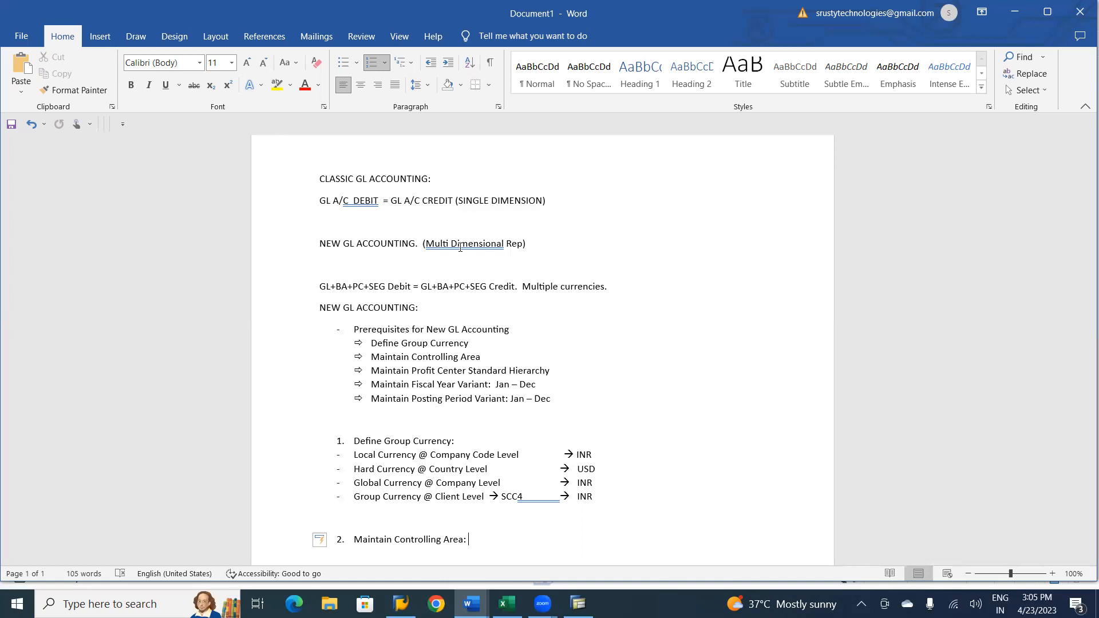
Step: Extend item 2 with "Controlling area can be maintained two methods." and leave blank space below it
double_click(355, 284)
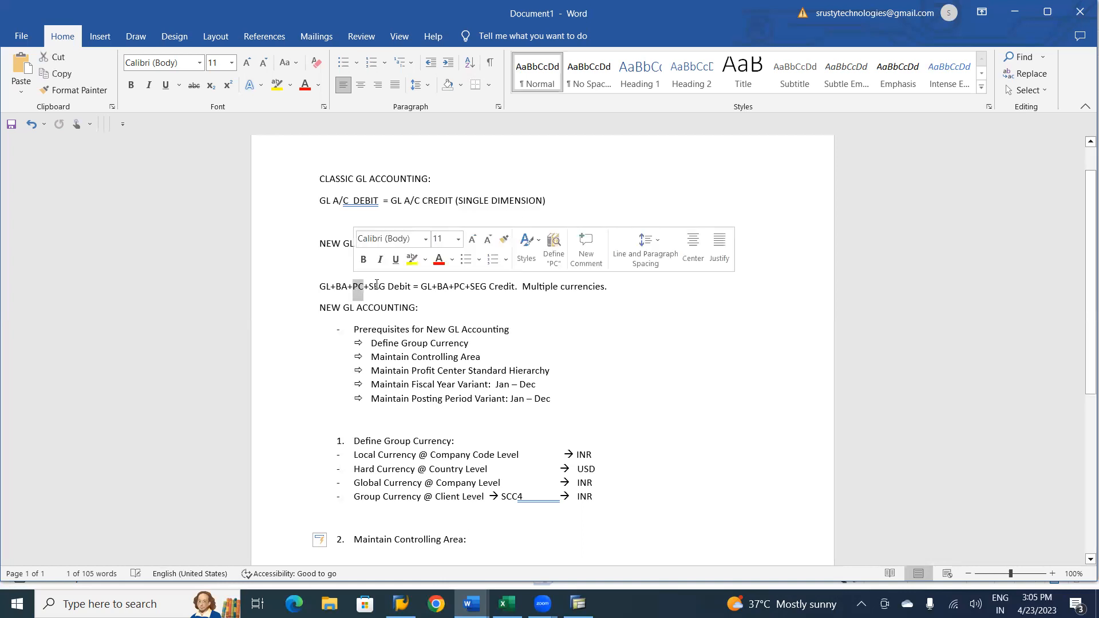
left_click(379, 284)
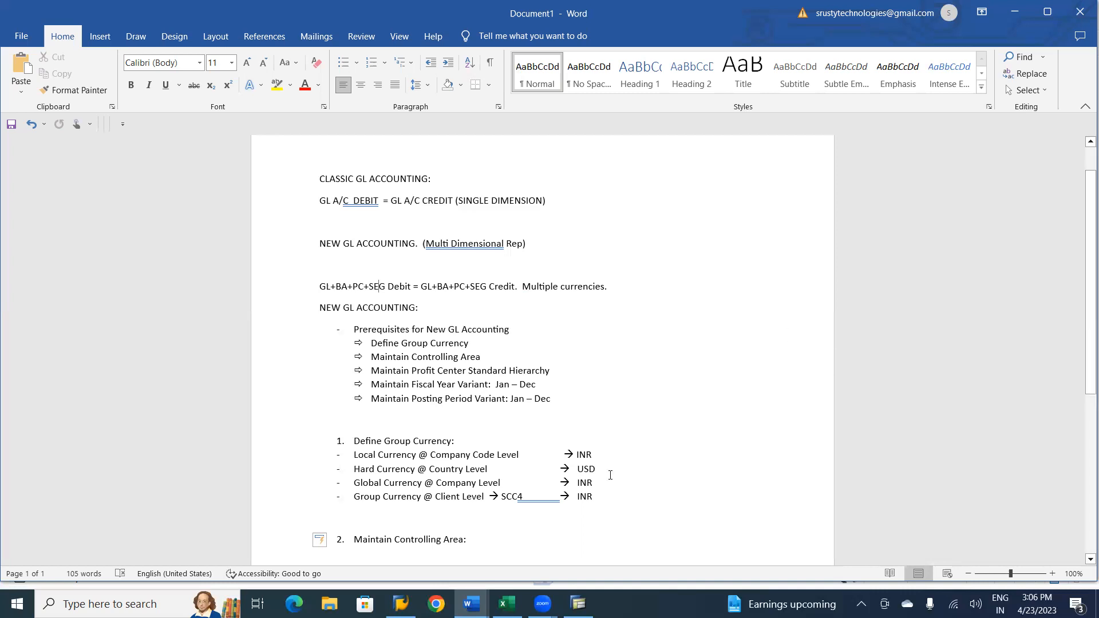
left_click(508, 538)
type("Controlling area can be ")
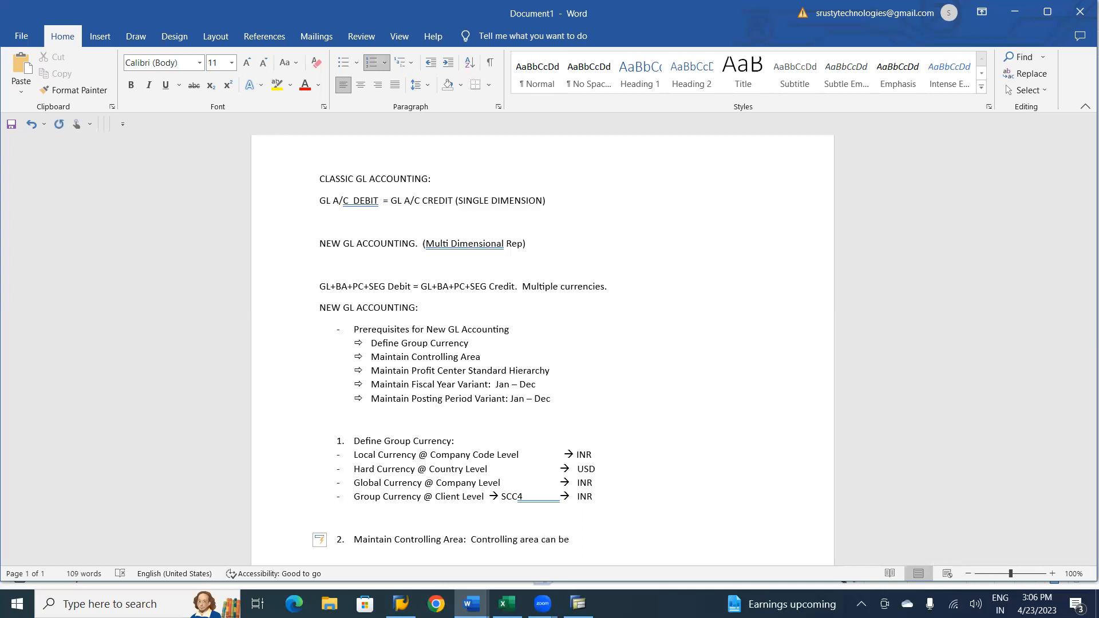
type("maintained two methods")
key("Return")
key("Return")
key("Return")
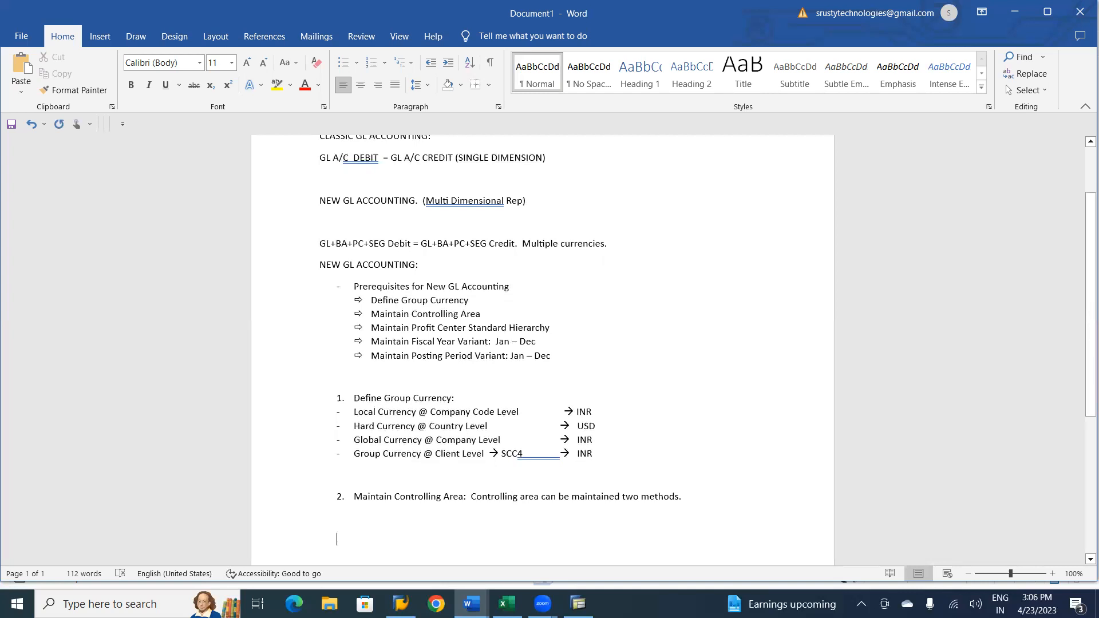
Step: Add lettered item A) "Controlling Area = Company Code's (1:N)" below item 2
key("Tab")
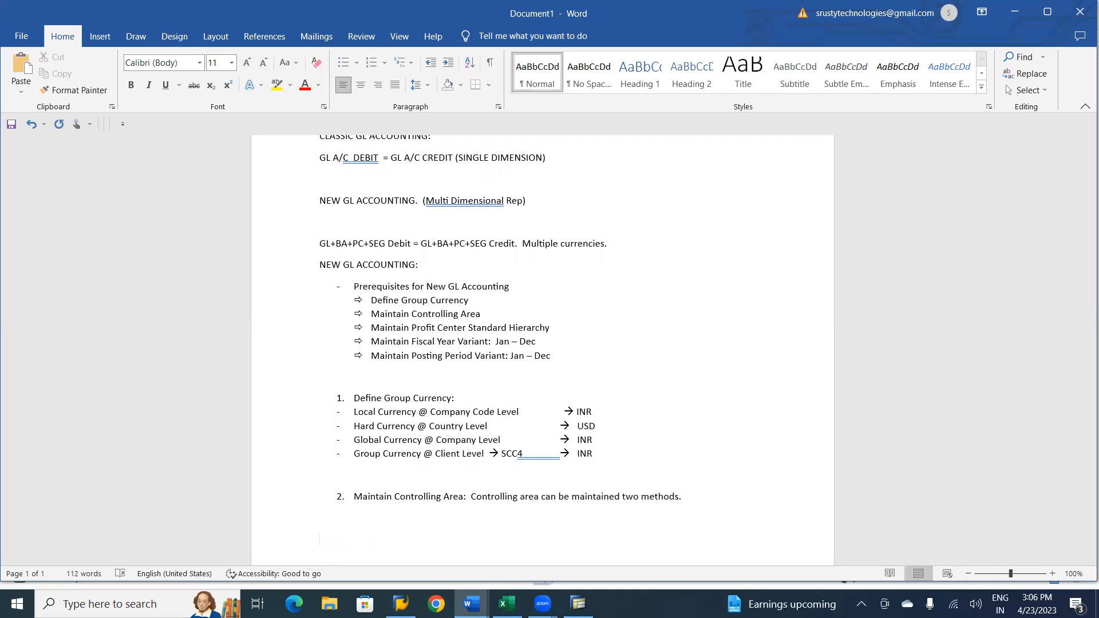
type("I.")
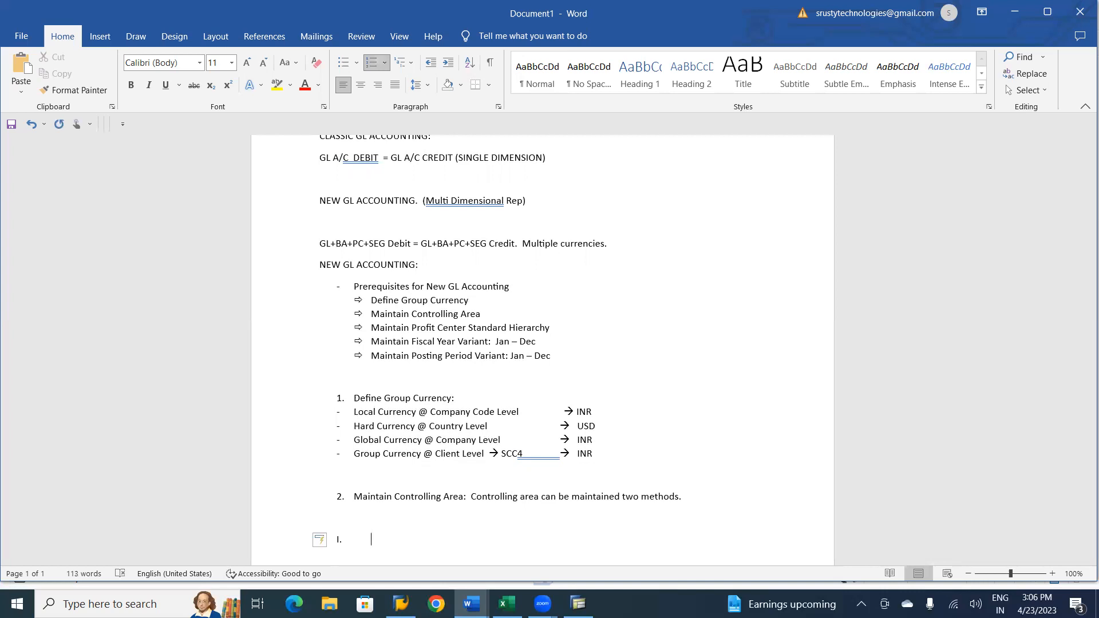
key("Return")
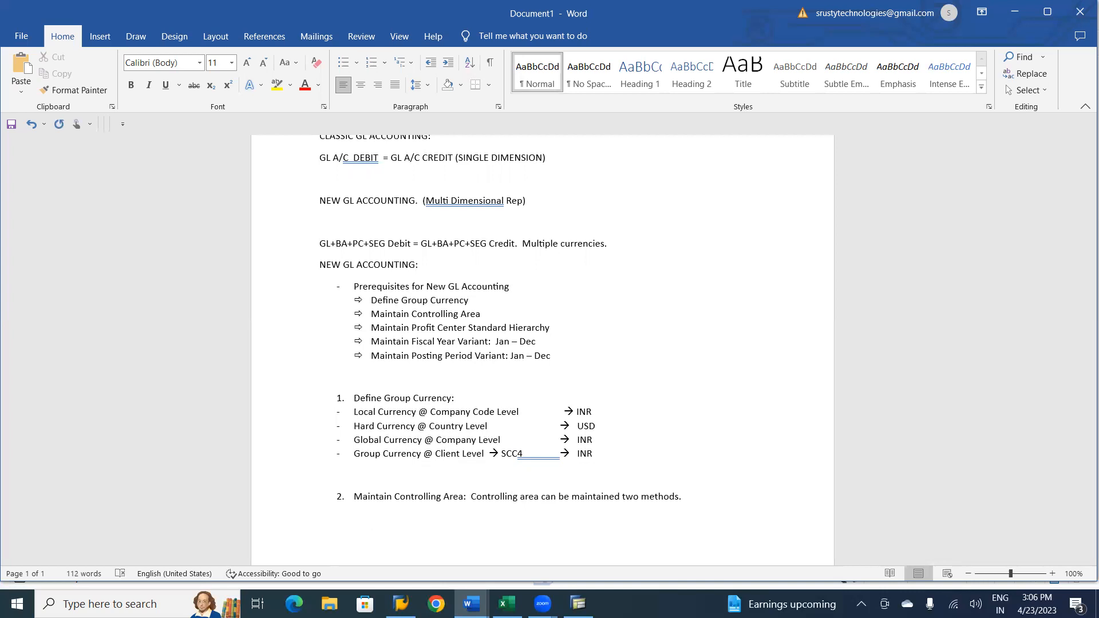
type("A)")
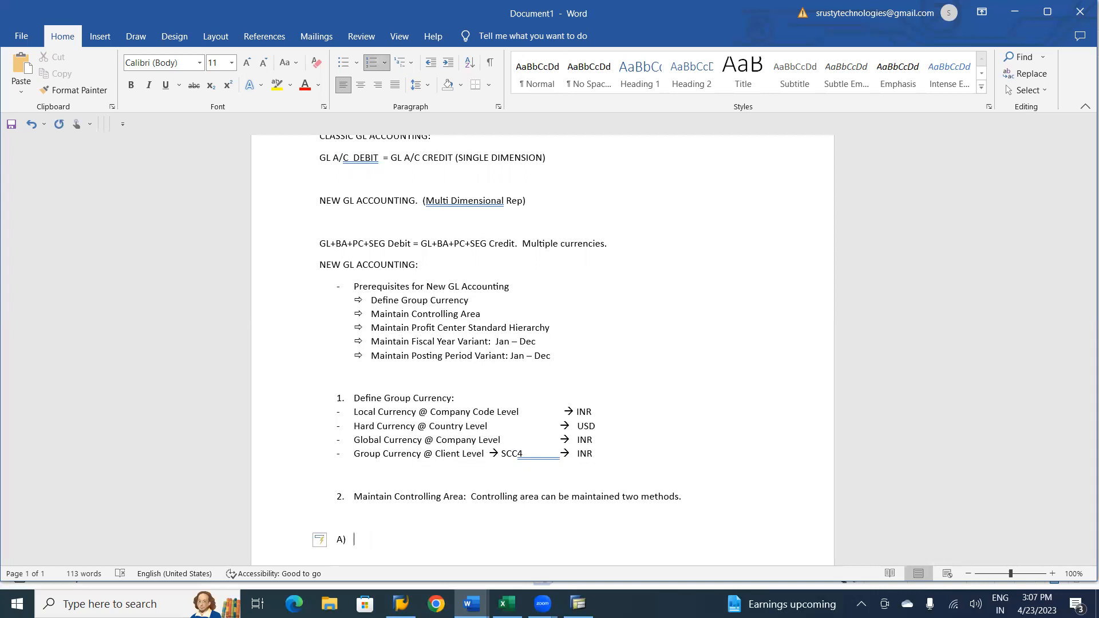
type(" Controlling Area = Company Codes")
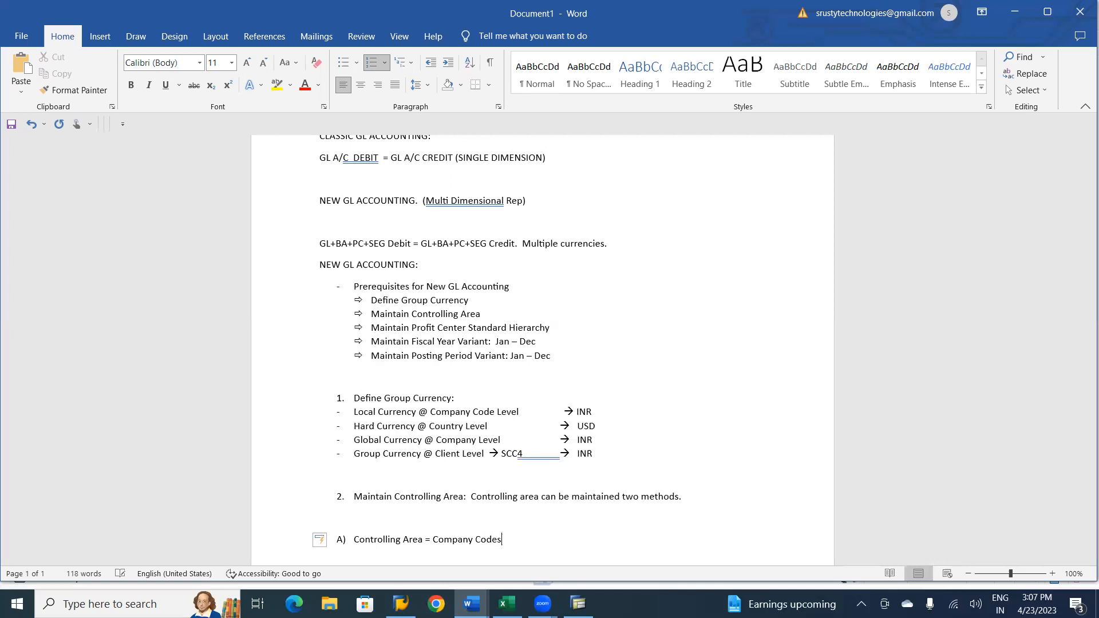
key("BackSpace")
type("'s ")
type("(1")
type(":n")
key("BackSpace")
type("N)")
Step: Add lettered item B) "Controlling Area = Company Code (1:1)" and end the lettered list
key("Return")
type("Controlling Area")
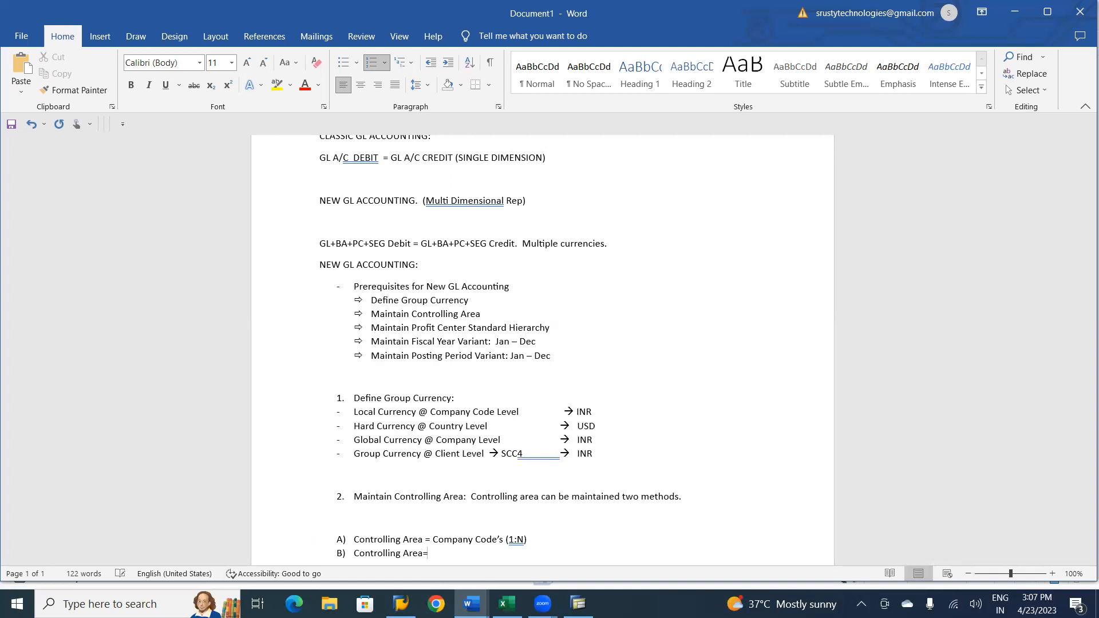
type("= Company Code (1:1)")
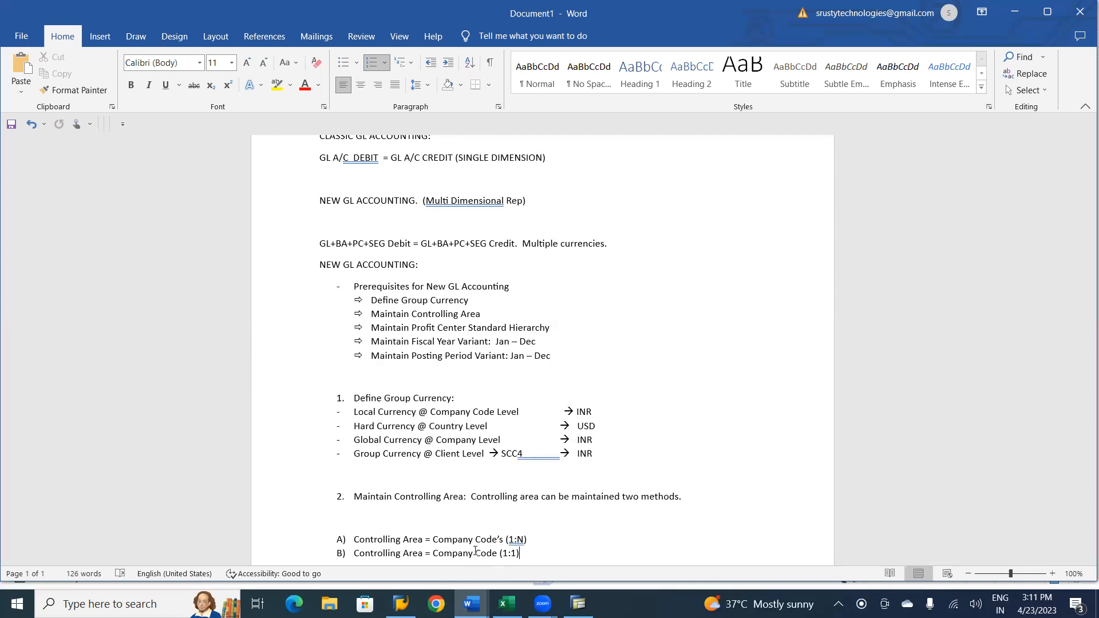
key("Return")
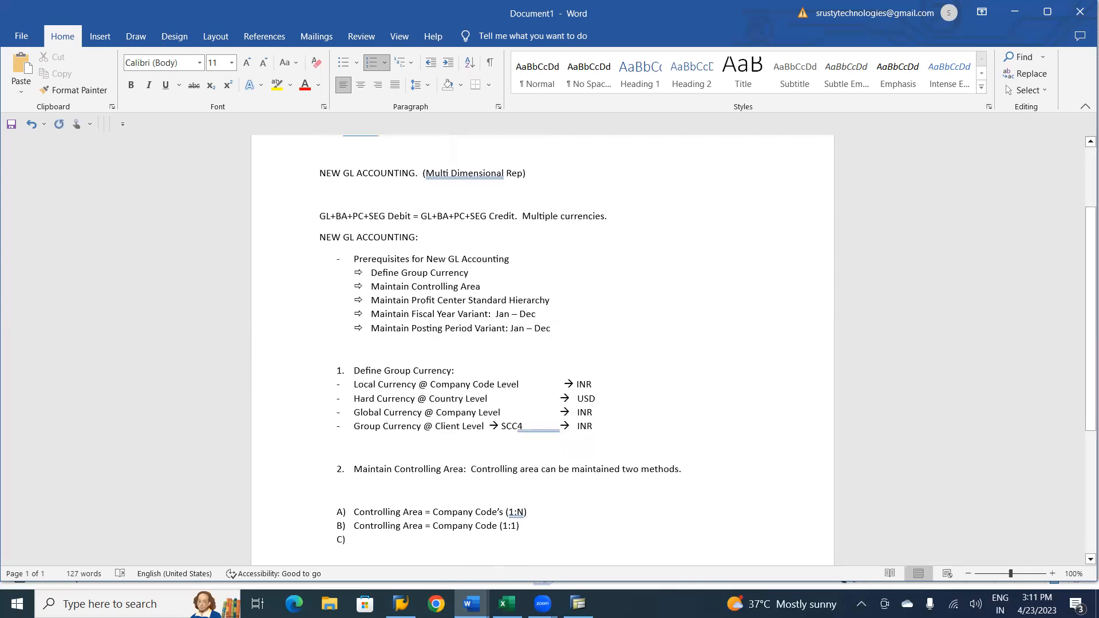
key("Return")
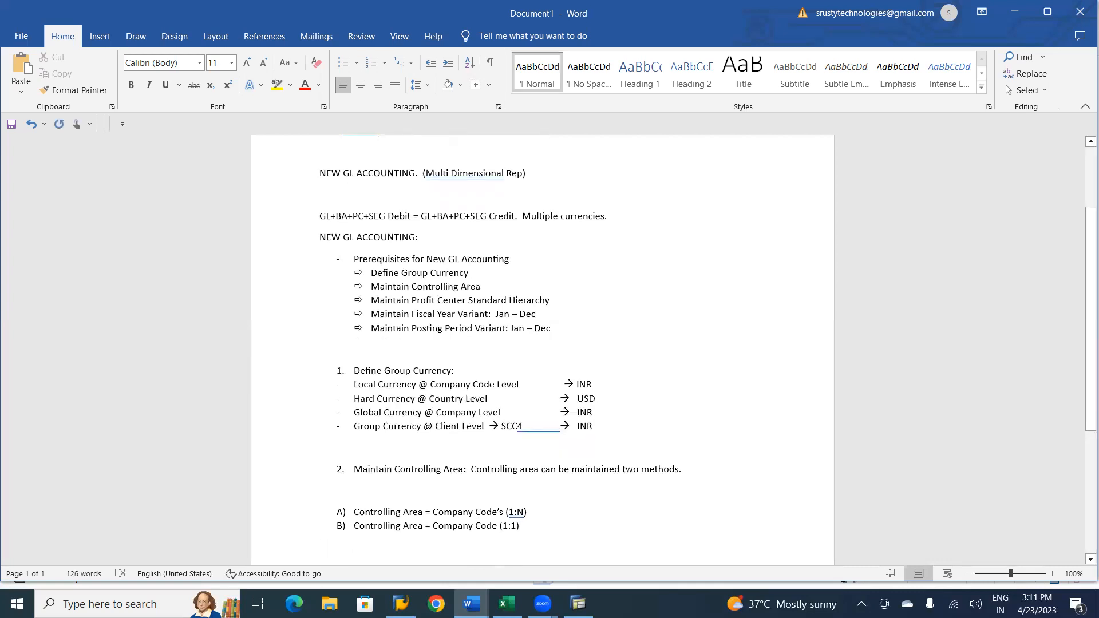
Step: Write "1:N" on a new plain line below the two controlling area methods
scroll(543, 344, "down", 1)
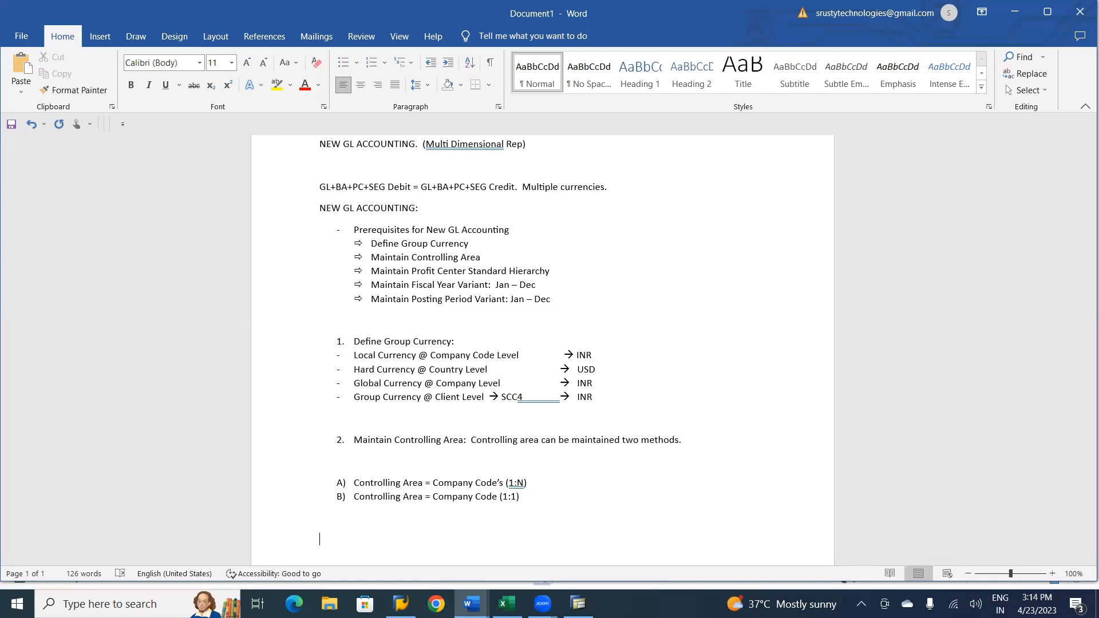
type("1")
type(";")
type("N")
key("BackSpace")
key("BackSpace")
type(":N")
Step: Switch to the LAHARI FICO ENTERPRISE STRUCTURE document and find the diagram of controlling areas with 1:N and 1:1 company code assignment
key("alt+Tab")
key("alt+Tab")
key("alt+Tab")
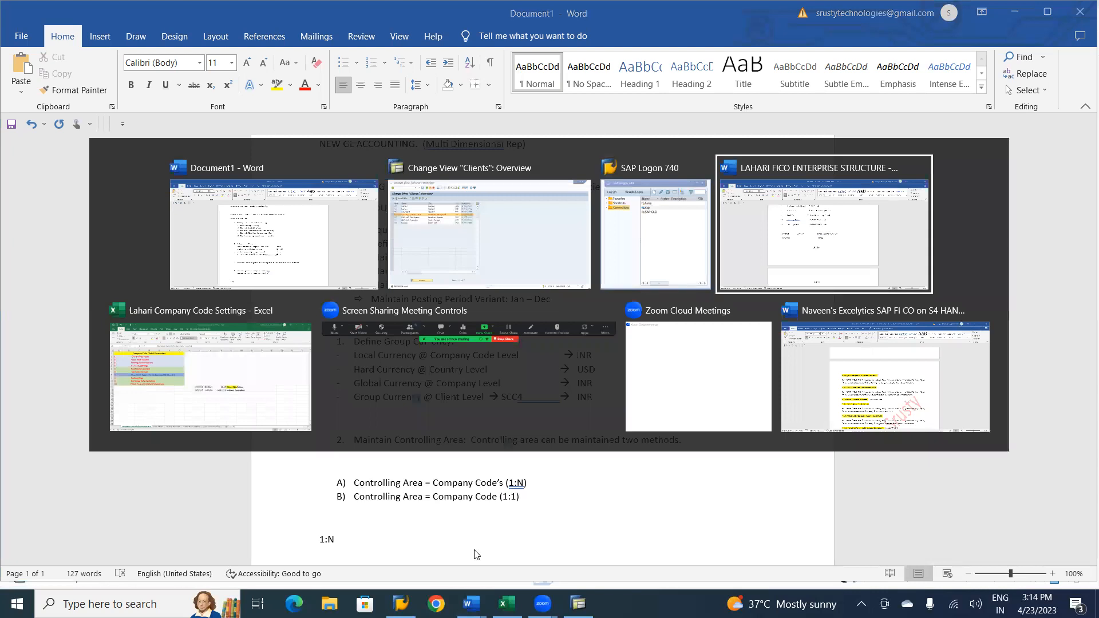
scroll(474, 550, "down", 10)
scroll(474, 550, "up", 2)
scroll(475, 551, "down", 10)
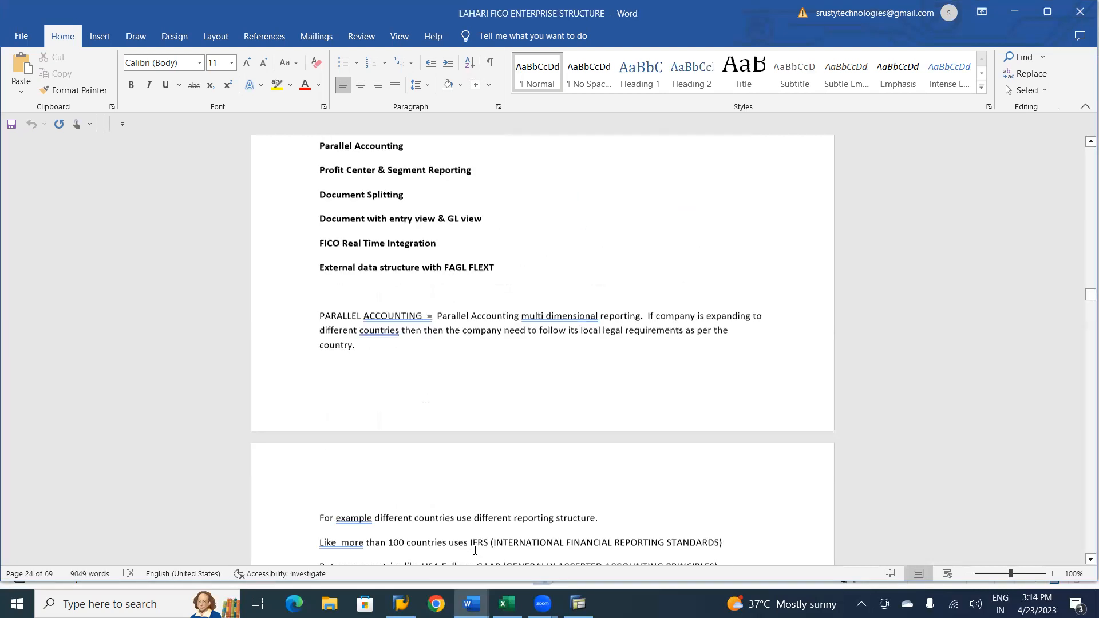
scroll(475, 550, "down", 5)
scroll(475, 549, "up", 2)
scroll(475, 550, "down", 5)
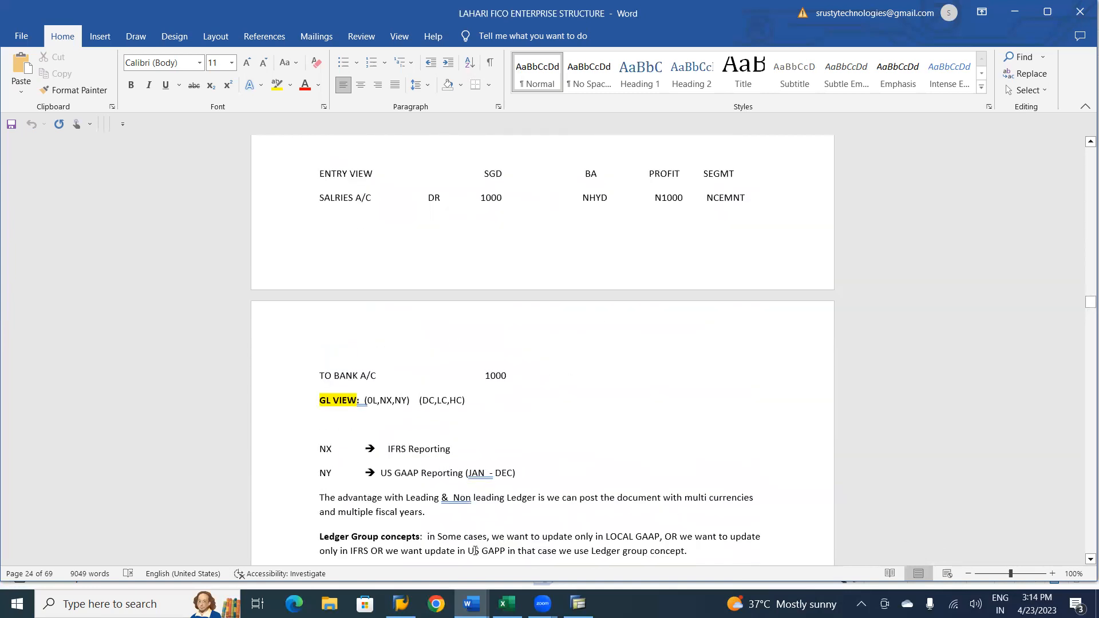
scroll(475, 550, "up", 10)
scroll(475, 551, "up", 15)
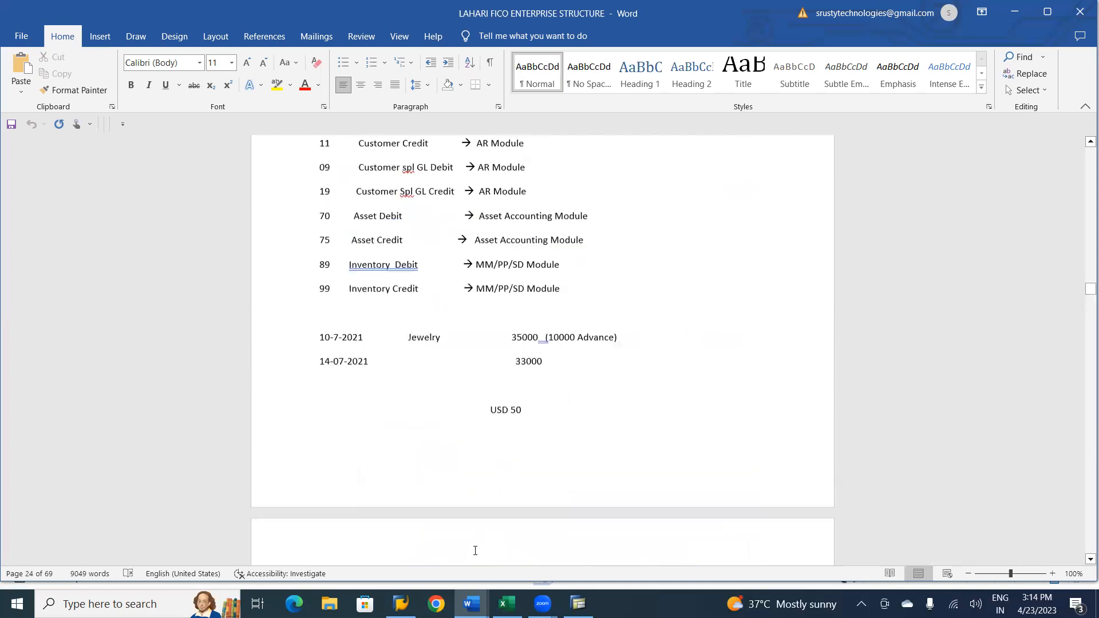
scroll(475, 550, "up", 15)
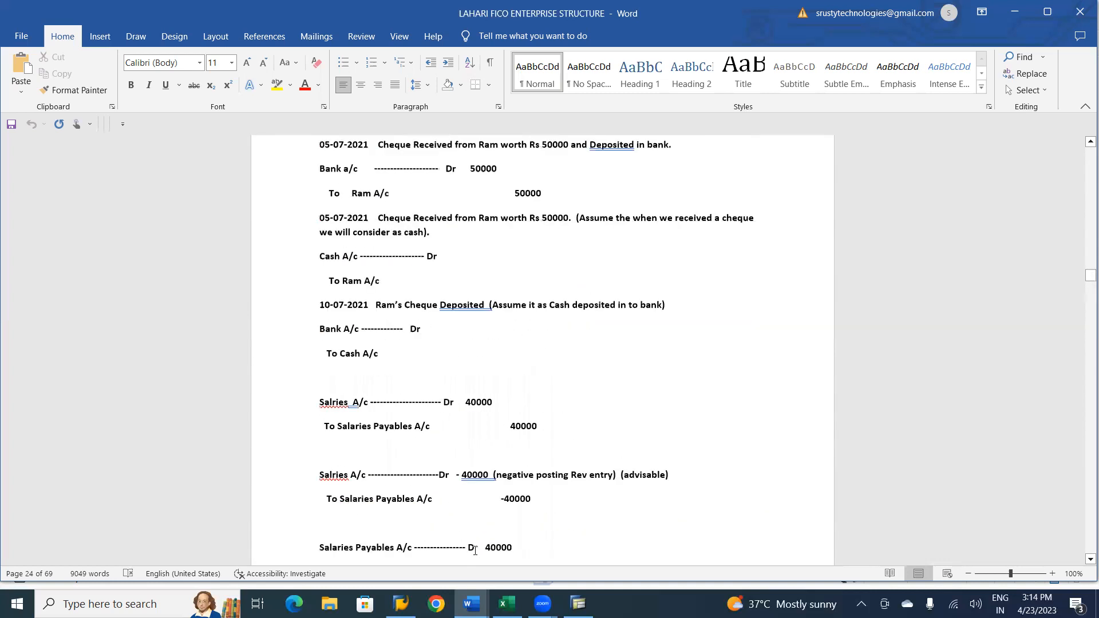
scroll(475, 550, "up", 3)
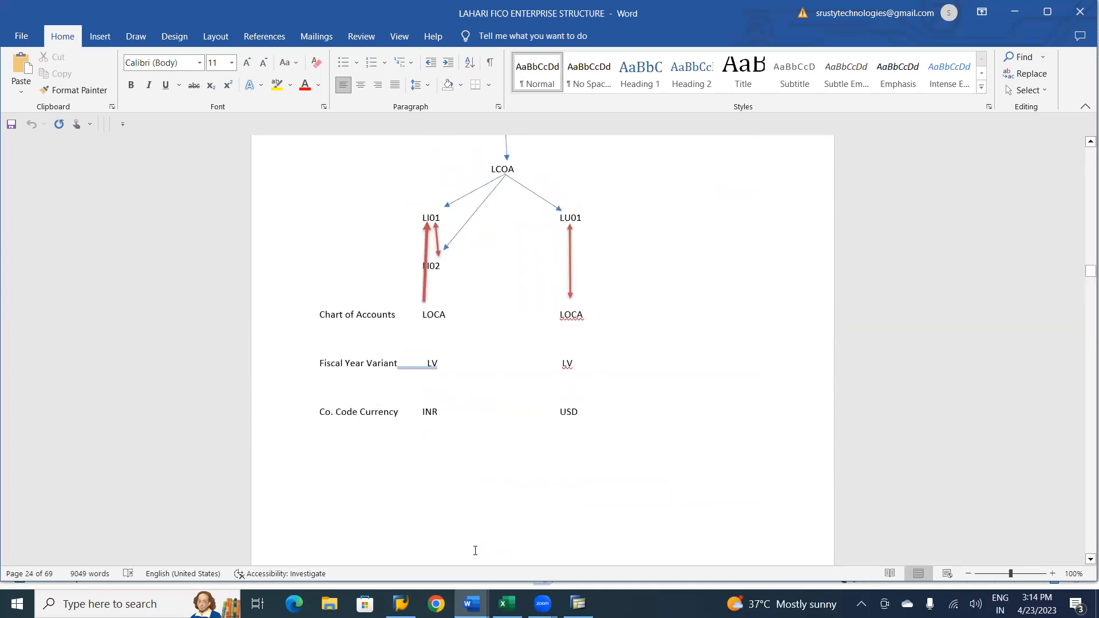
scroll(475, 550, "up", 15)
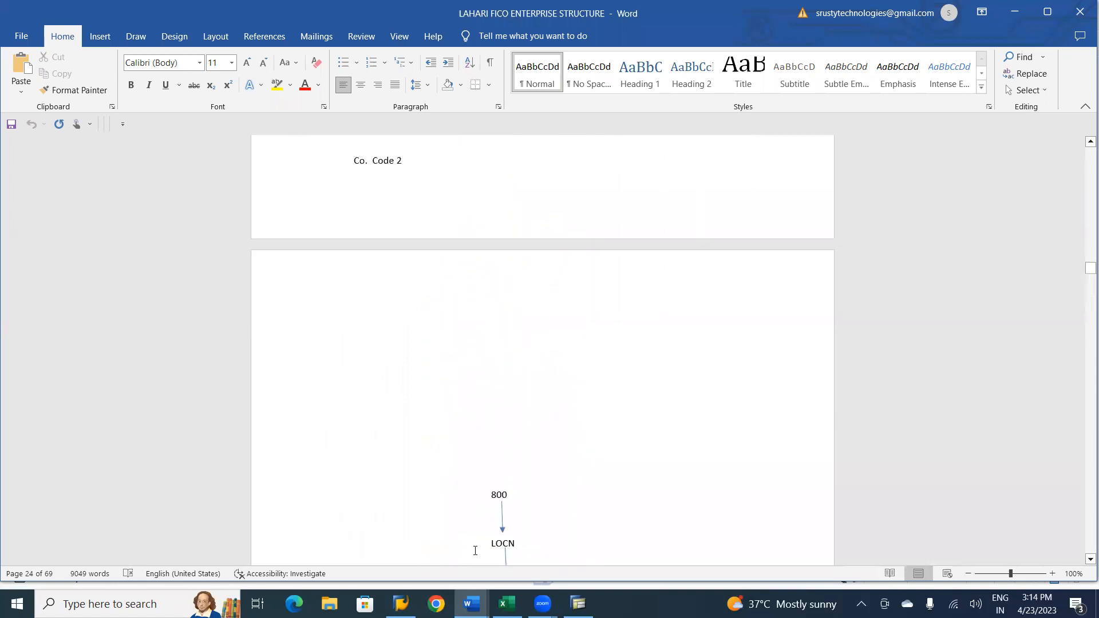
scroll(474, 550, "down", 2)
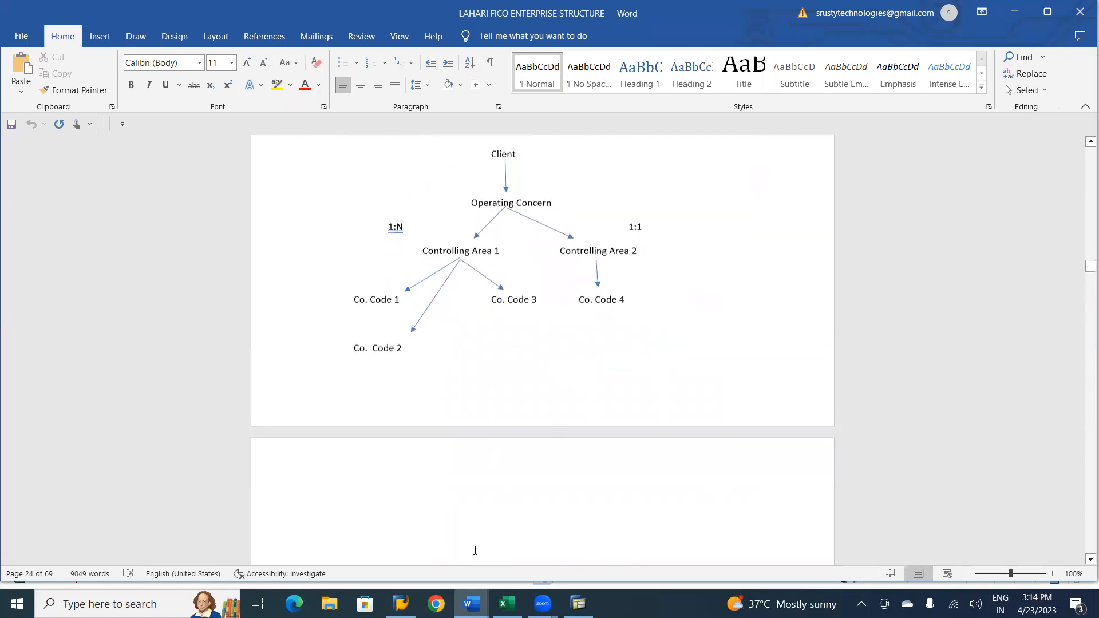
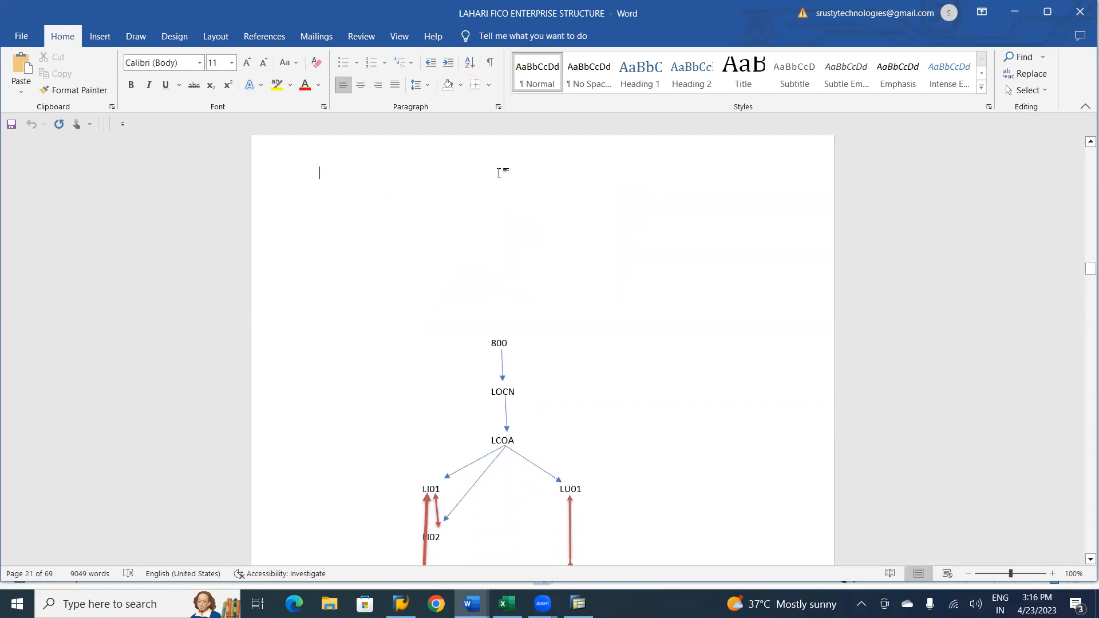
Step: Label the diagram's 800, LOCN and LCOA nodes "CLIENT", "LAHARI OPERATING CONCERN" and "LAHARI CONTROLLING AREA", and save the document
scroll(498, 173, "down", 3)
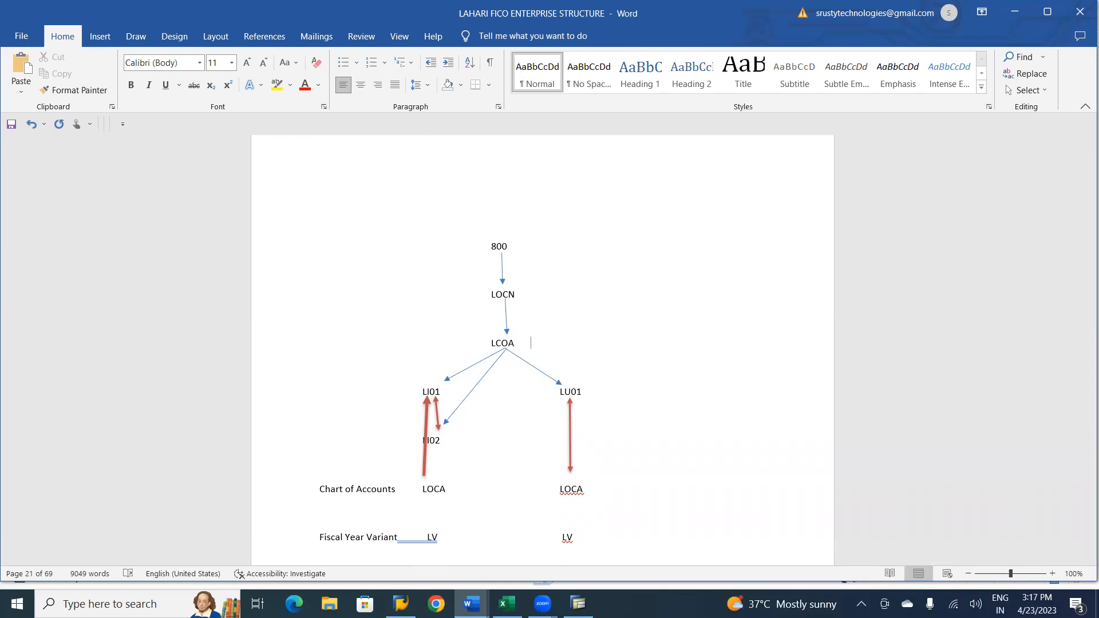
type("C")
type("LIENT")
type("    LAHARI ")
type("OPERTAT")
key("BackSpace")
key("BackSpace")
key("BackSpace")
type("ATING CONCERN")
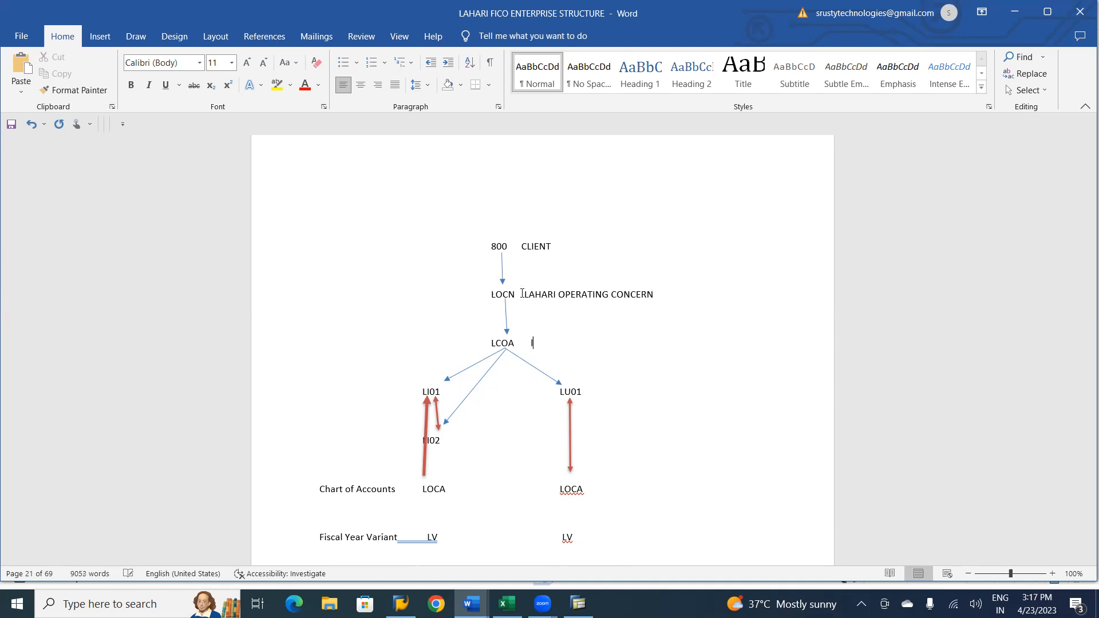
type("LAHARI CONTROLLING AREA")
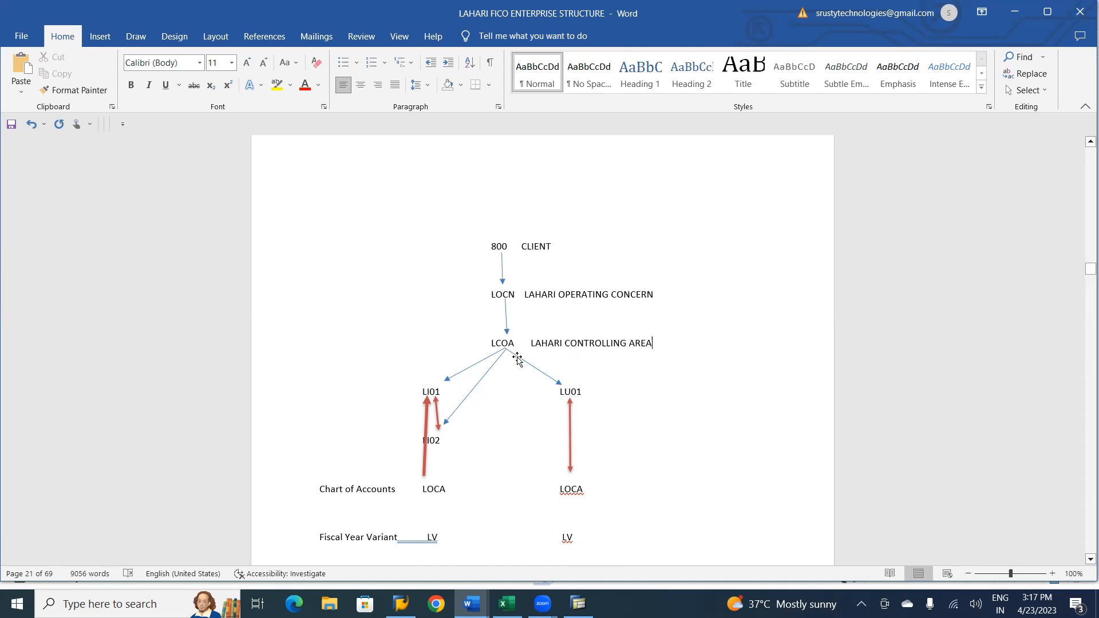
key("ctrl+s")
Step: Add "(CO-PA)" after the "LAHARI OPERATING CONCERN" label in the diagram
left_click(1083, 562)
left_click(1083, 561)
left_click(1083, 562)
left_click(1083, 561)
left_click(1083, 561)
left_click(1083, 562)
left_click(1083, 561)
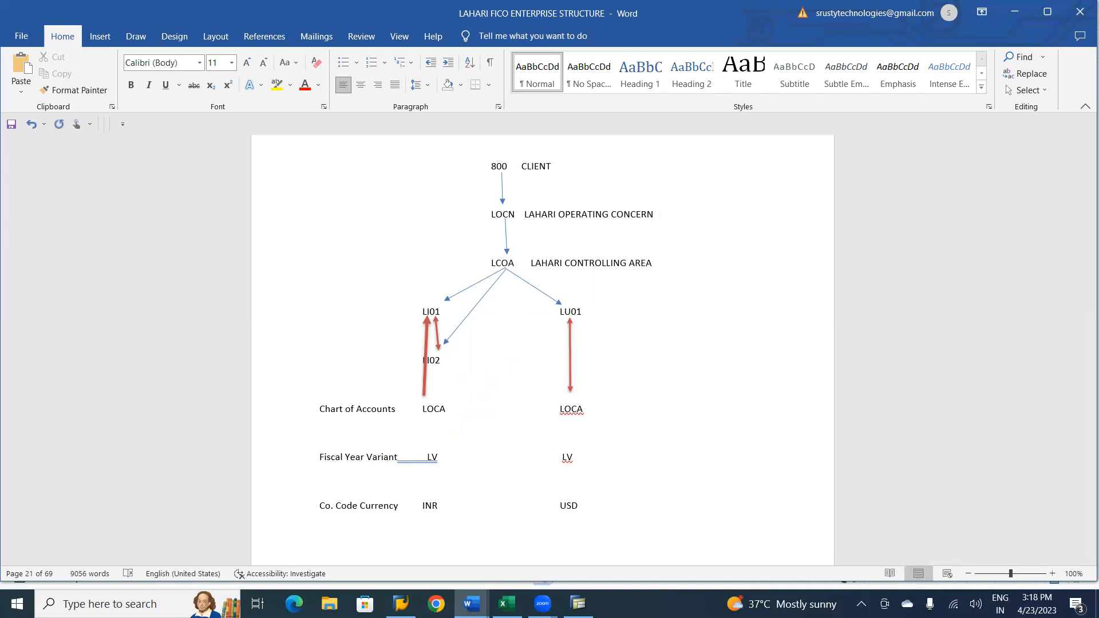
type("(CO-PA)")
scroll(666, 214, "down", 1)
scroll(666, 214, "up", 1)
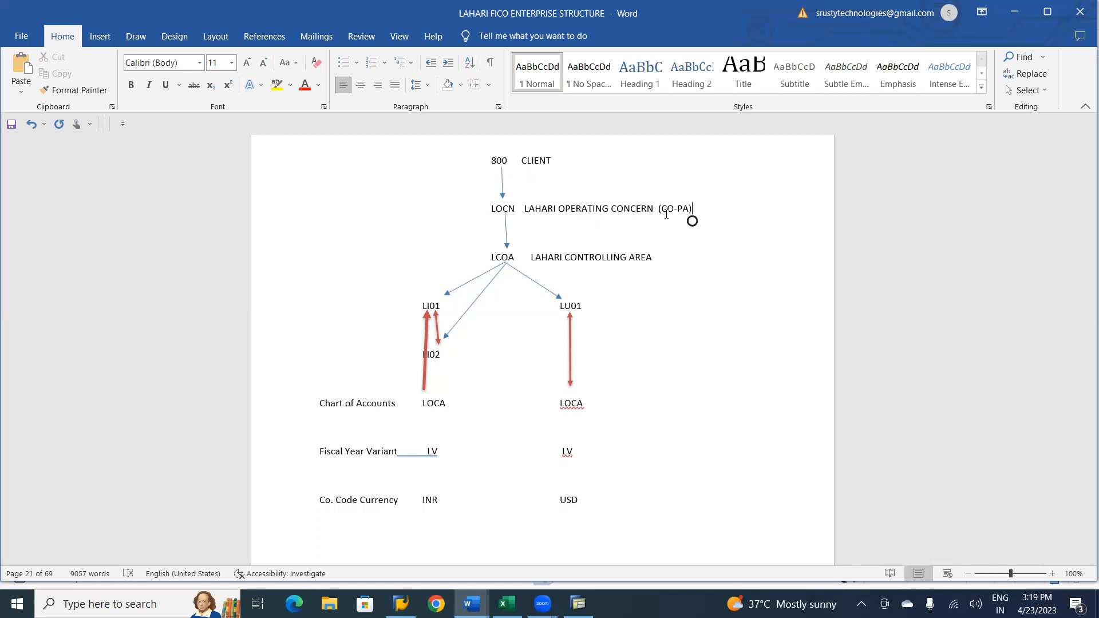
Step: Switch to the SAP FI CO on S4 HANA Material New Notes document and look back through it for the controlling area configuration
scroll(666, 214, "down", 5)
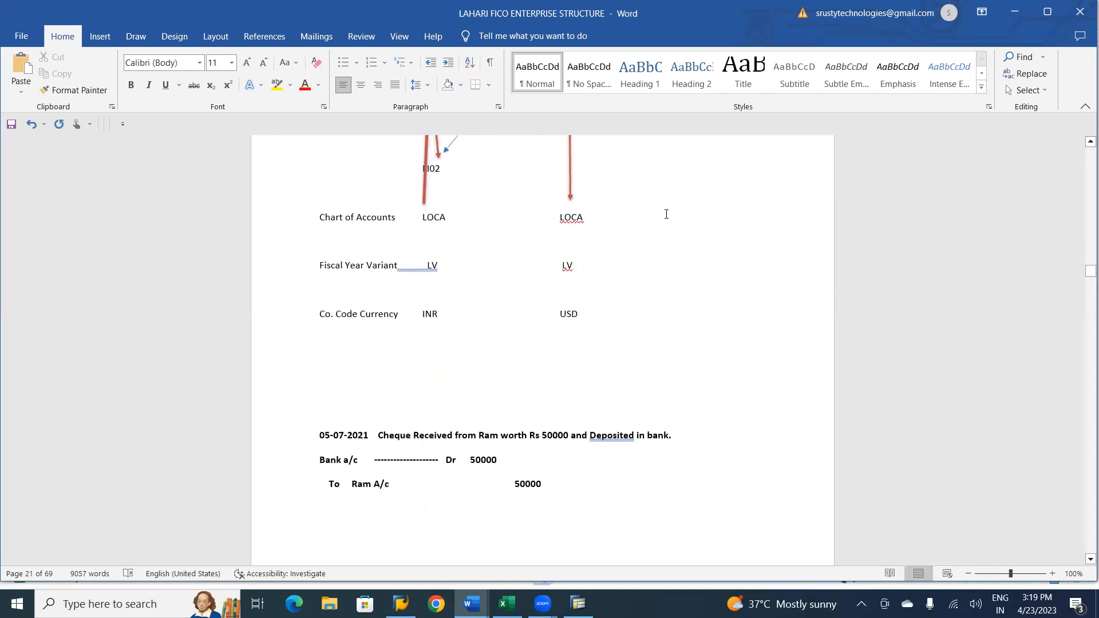
key("alt+Tab")
key("alt+Tab")
key("alt+Tab")
key("alt+Tab")
key("alt+Tab")
key("alt+Tab")
key("alt+Tab")
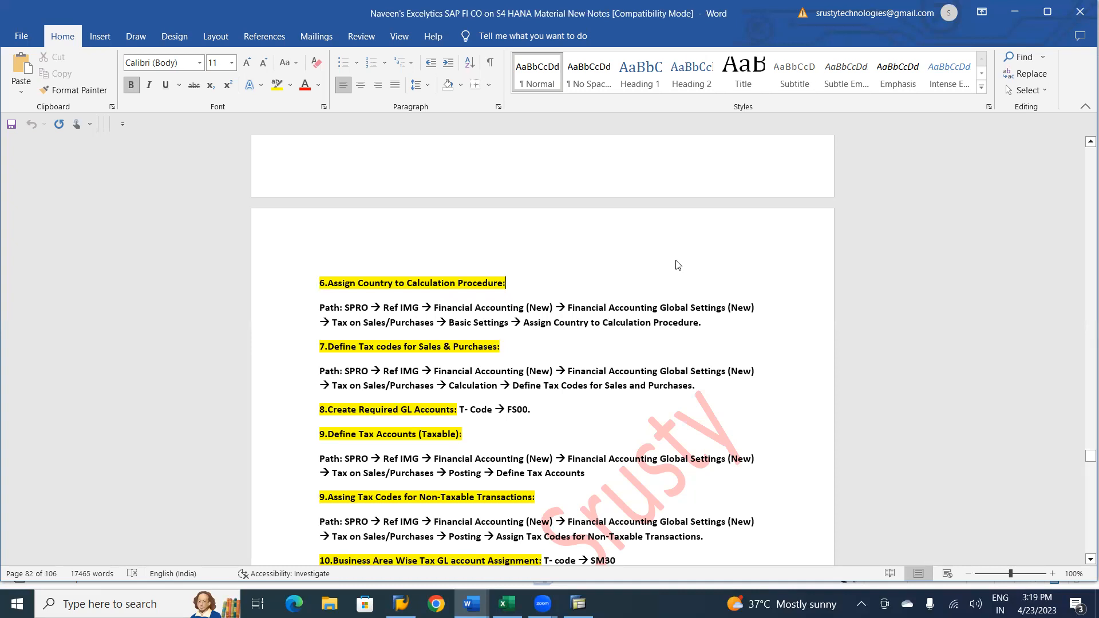
scroll(677, 264, "up", 20)
scroll(677, 264, "up", 20)
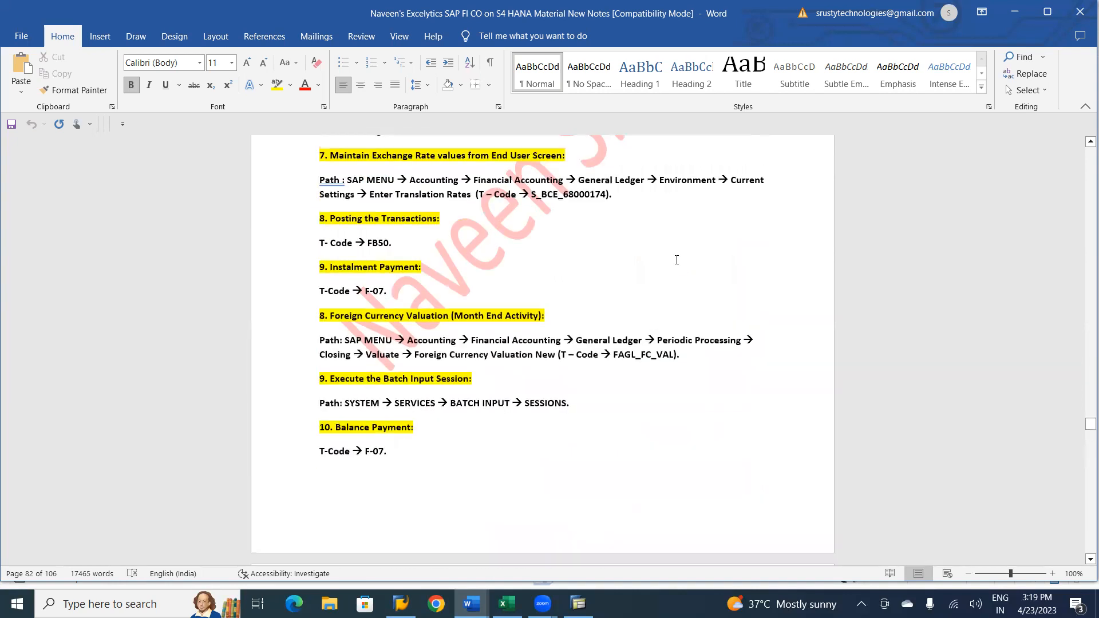
scroll(676, 260, "up", 20)
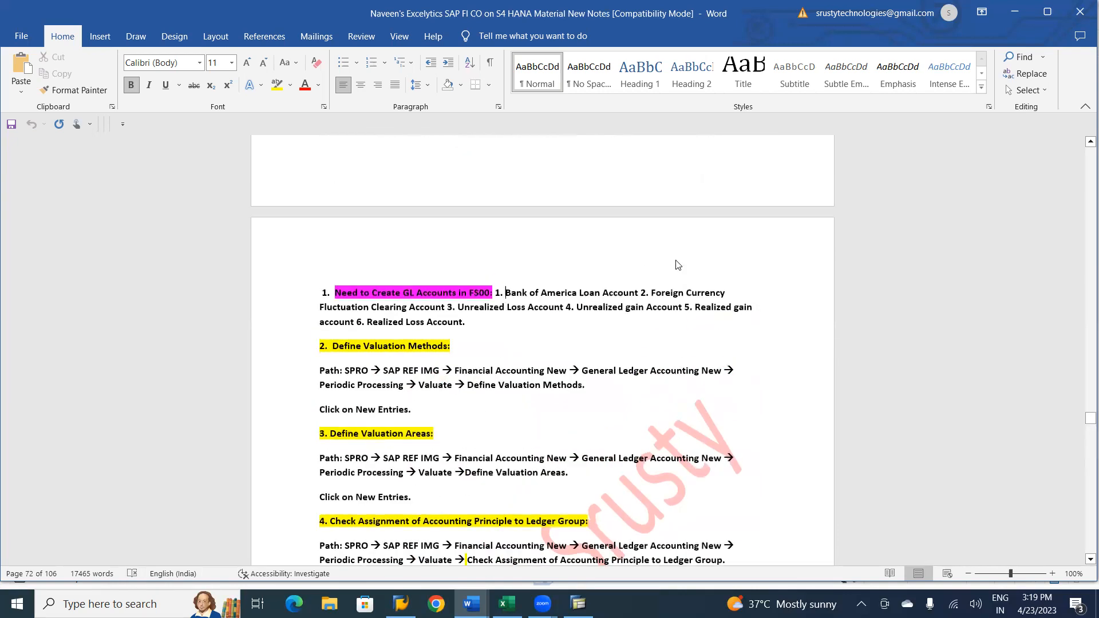
scroll(677, 264, "up", 10)
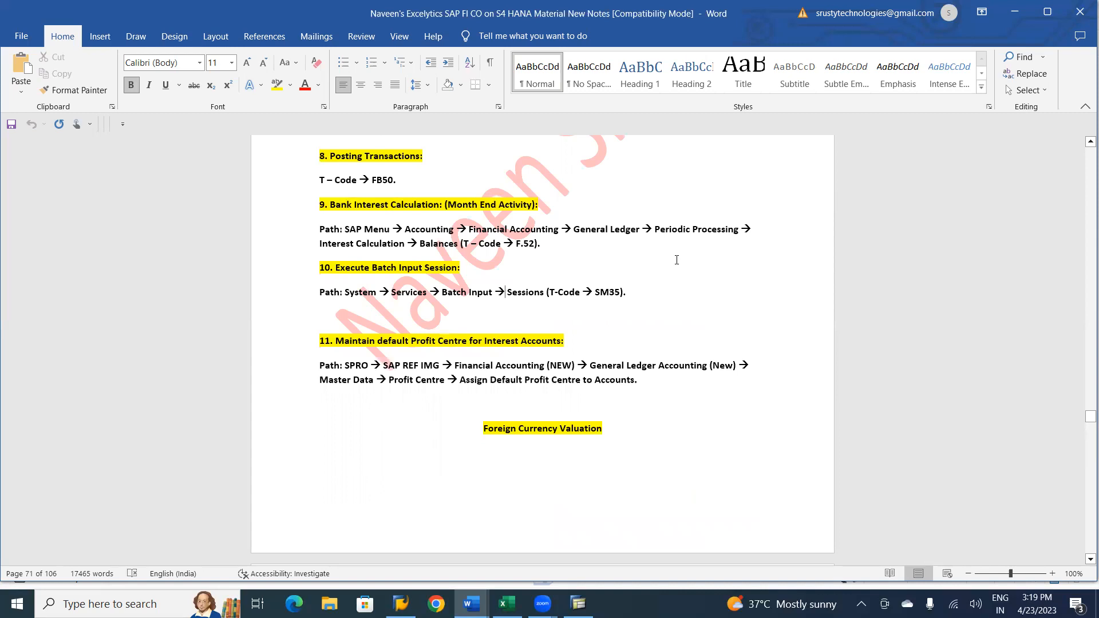
scroll(676, 260, "up", 20)
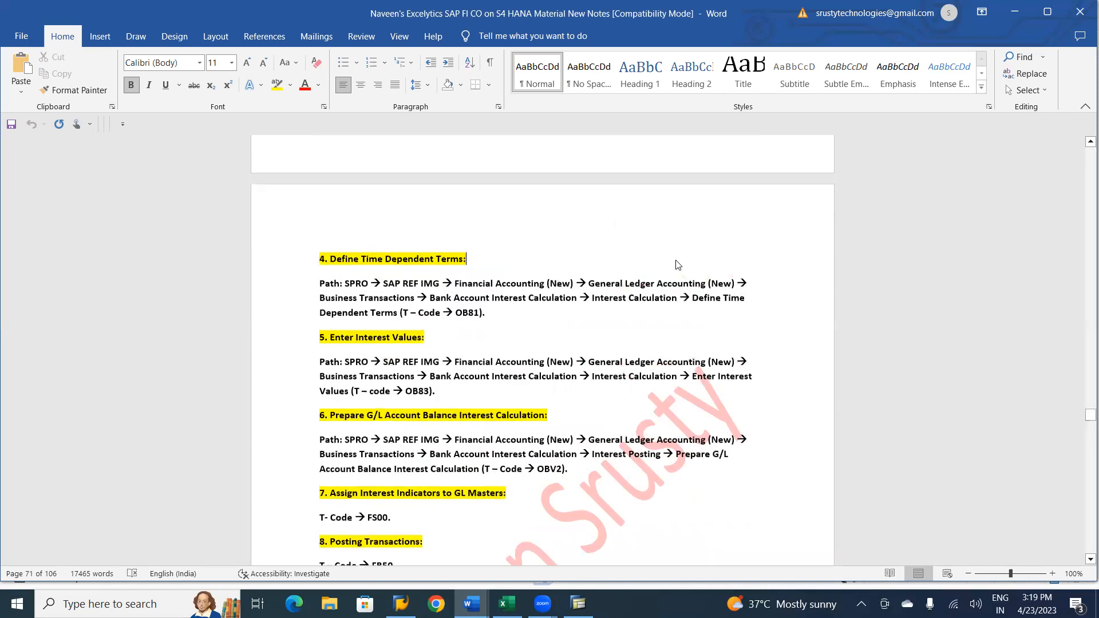
scroll(676, 262, "up", 20)
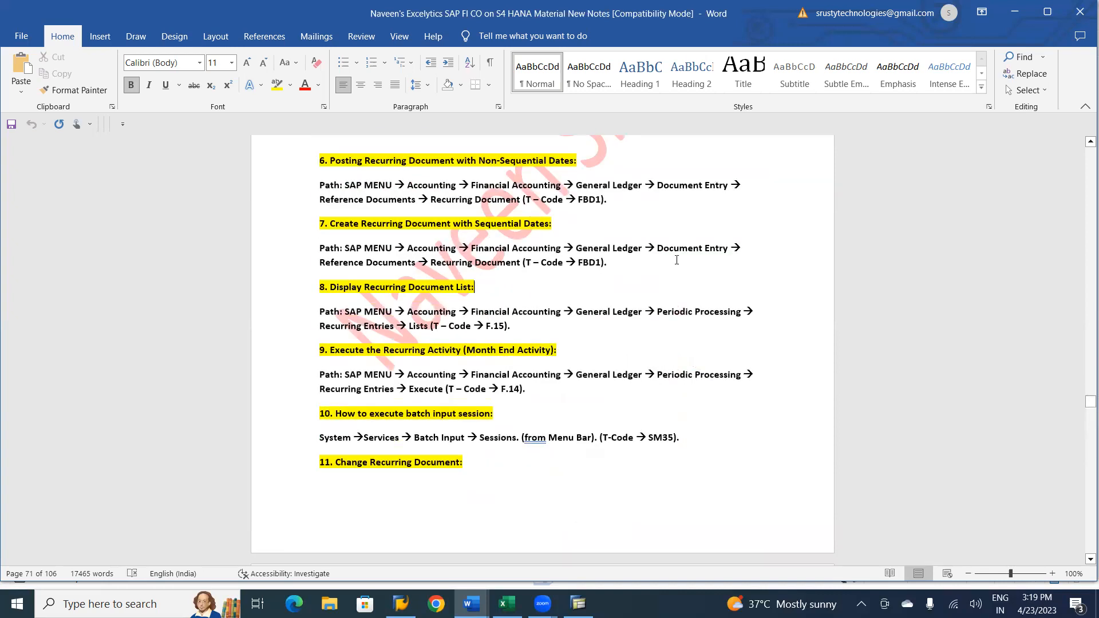
key("ctrl+Page_Up")
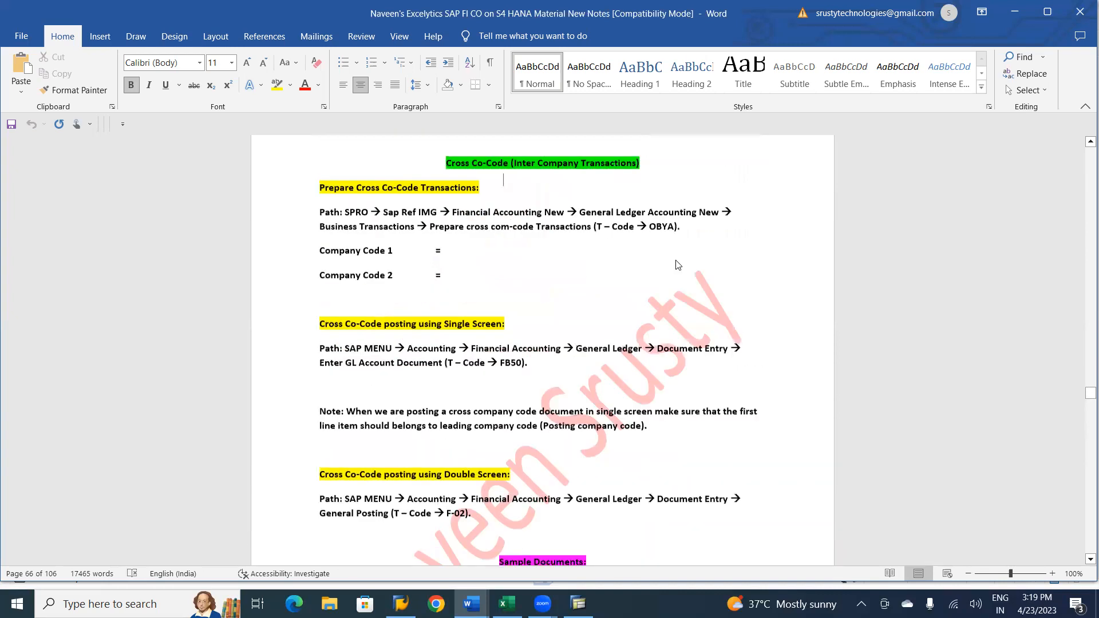
key("Page_Up")
key("Page_Up")
key("Page_Up")
key("Page_Up")
key("Page_Up")
key("Page_Up")
key("Page_Up")
key("Page_Up")
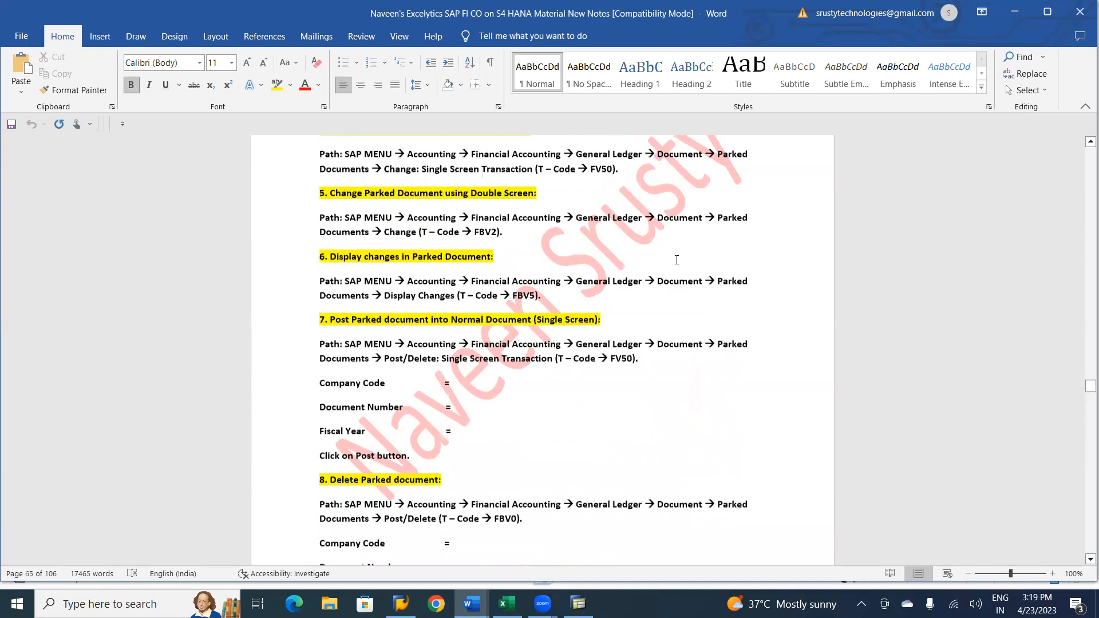
key("Page_Up")
key("Page_Up")
key("Page_Up")
key("Page_Up")
key("Page_Up")
key("Page_Up")
key("Page_Up")
key("Page_Up")
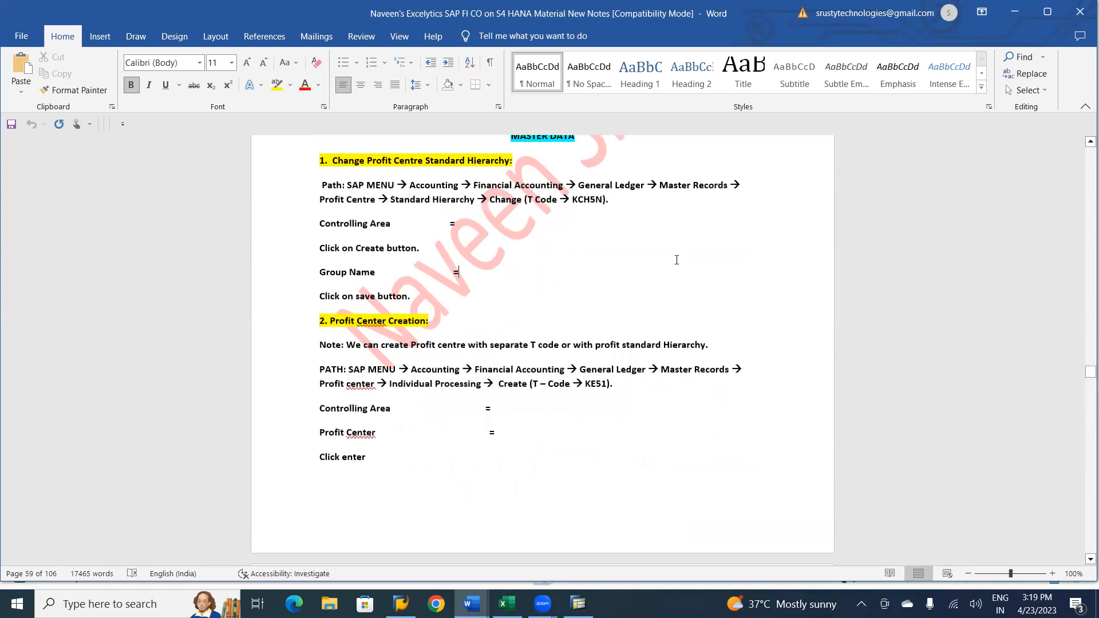
key("Page_Up")
key("Page_Up")
key("Page_Up")
key("Page_Up")
key("Page_Up")
key("Page_Up")
key("Page_Up")
key("Page_Up")
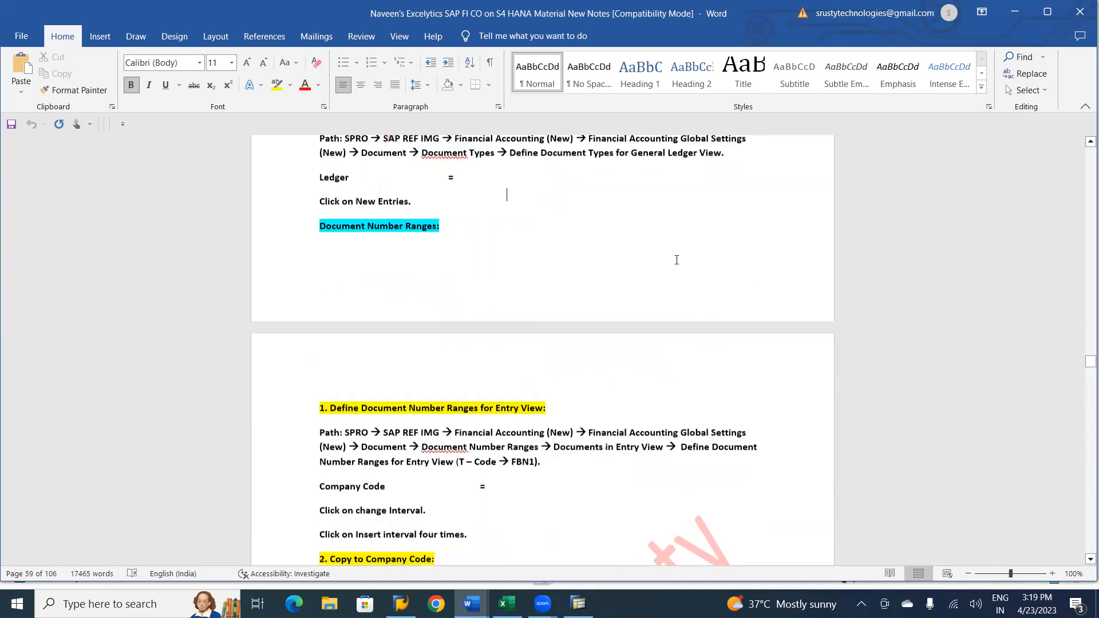
key("Page_Up")
key("Page_Up")
key("Page_Up")
key("Page_Up")
key("Page_Up")
key("Page_Up")
key("Page_Up")
key("Page_Up")
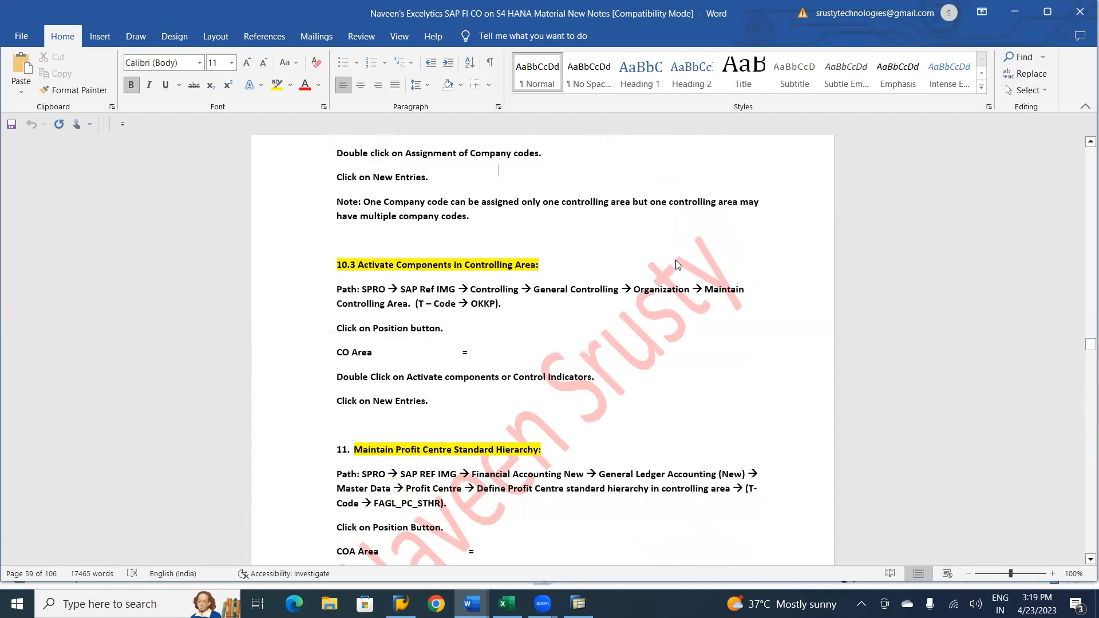
key("Page_Up")
key("Page_Up")
key("Page_Up")
key("Page_Up")
key("Page_Up")
key("Page_Up")
key("Page_Up")
key("Page_Up")
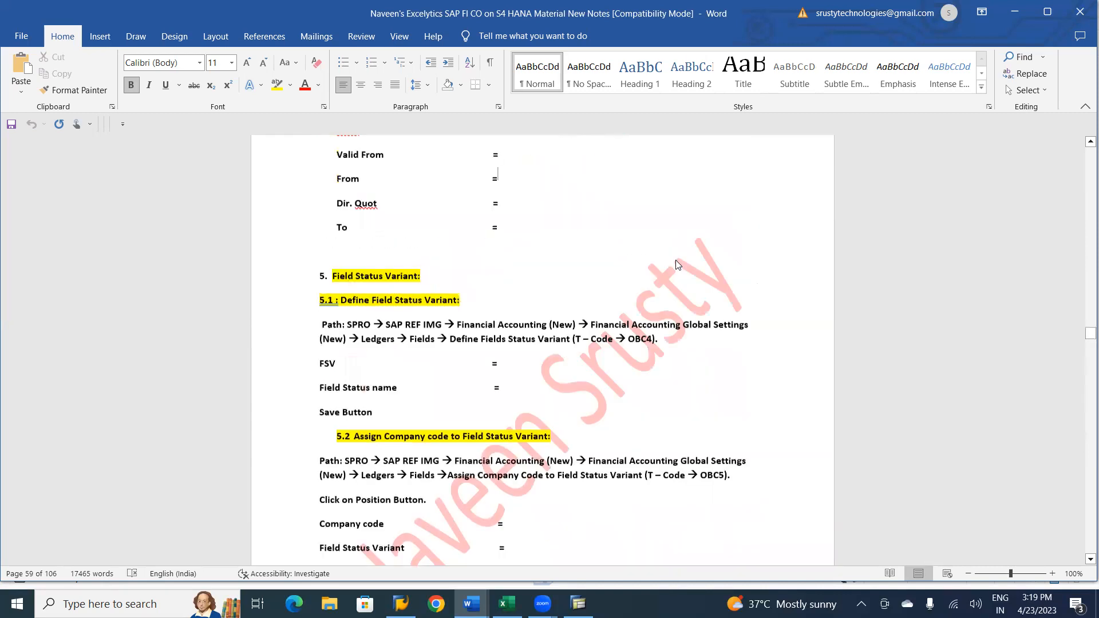
key("Page_Up")
key("Page_Up")
key("Page_Up")
key("Page_Up")
key("Page_Up")
key("Page_Up")
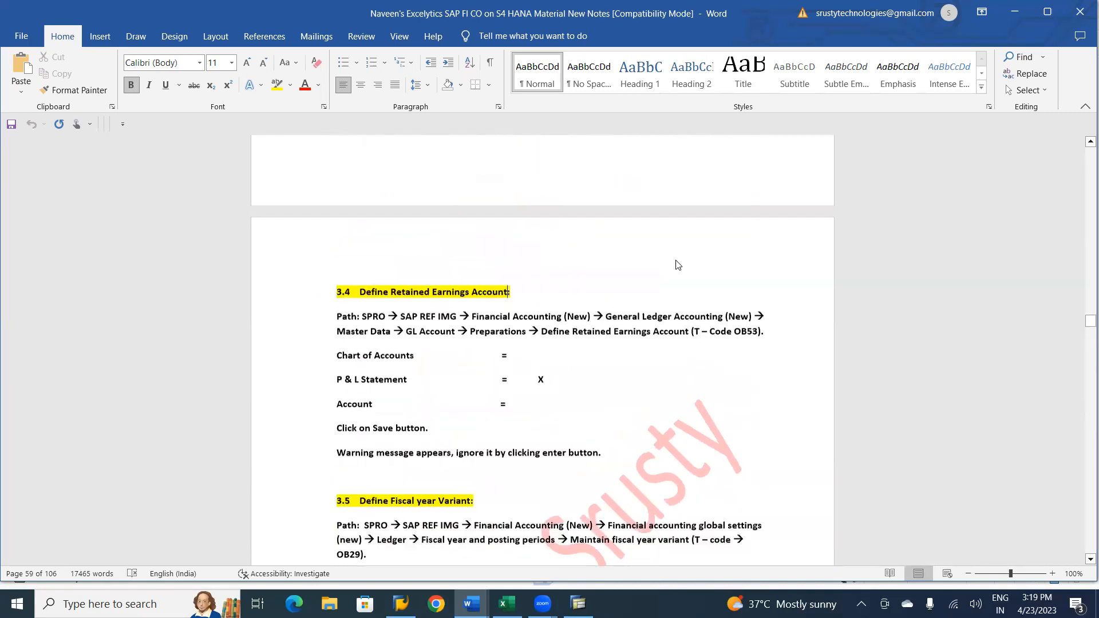
key("Page_Up")
key("Page_Up")
key("Page_Up")
key("Page_Up")
key("Page_Up")
key("Page_Up")
key("Page_Up")
key("Page_Up")
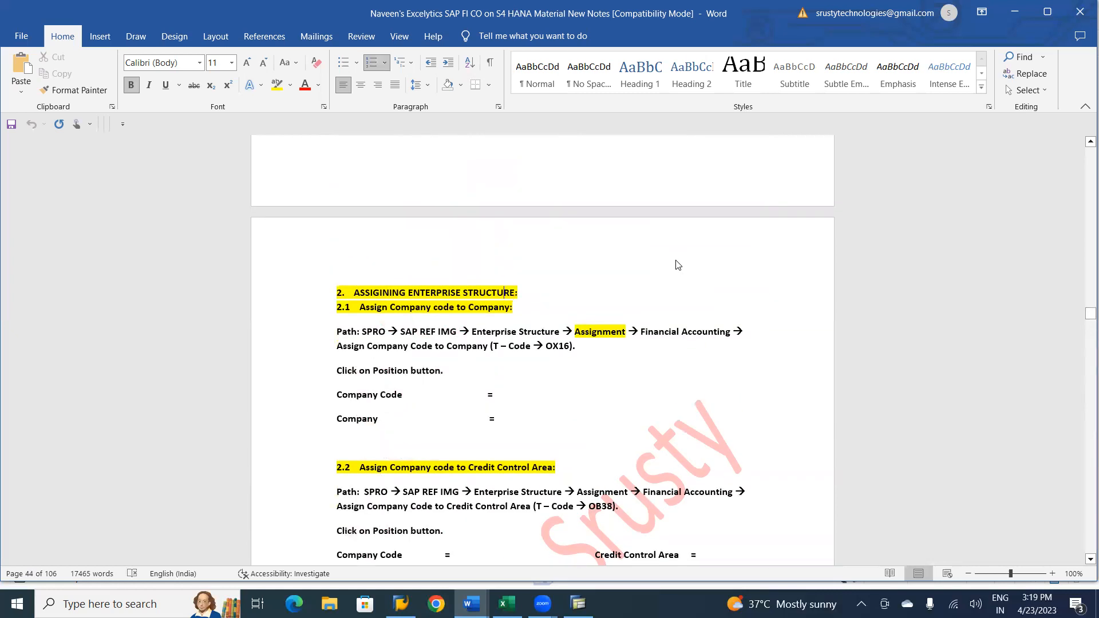
Step: Look forward from the enterprise structure assignments to section 10, Controlling Area, and examine the Maintaining Controlling Area path
key("Page_Down")
key("Page_Down")
key("Page_Down")
key("Page_Down")
key("Page_Down")
key("Page_Down")
key("Page_Down")
key("Page_Down")
key("Page_Down")
key("Page_Down")
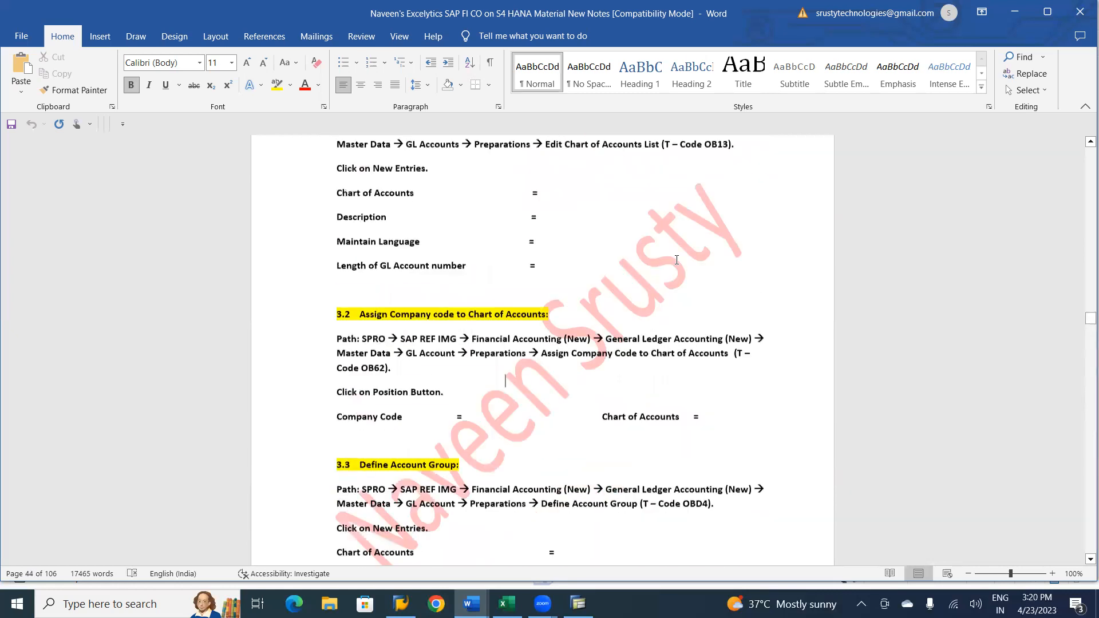
key("Page_Down")
key("Page_Down")
key("Page_Down")
key("Page_Down")
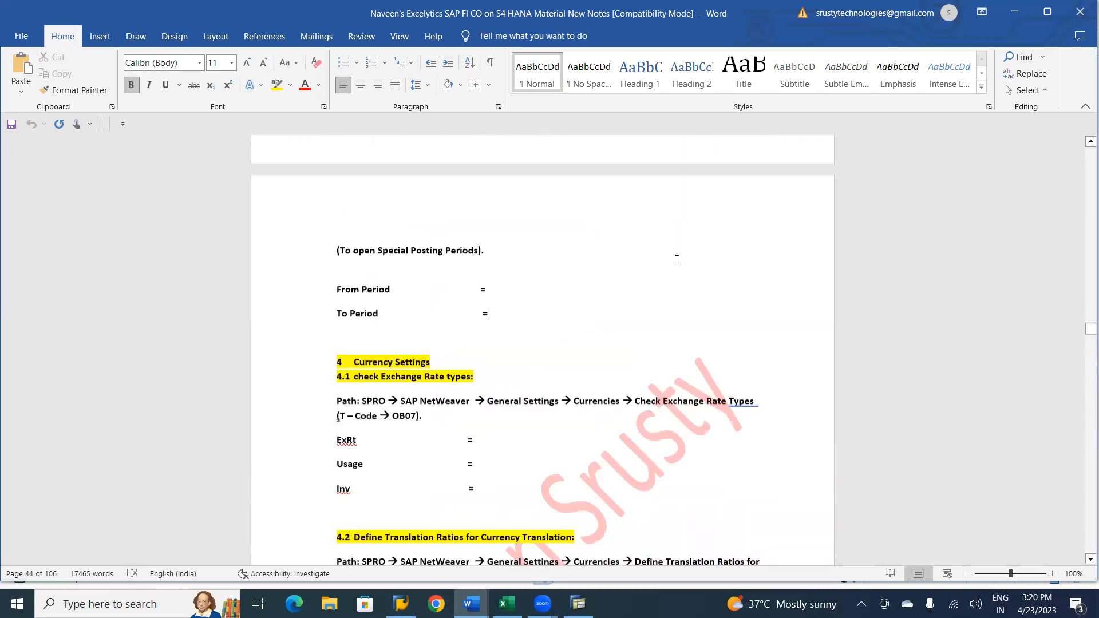
key("Page_Down")
key("Page_Down")
key("Page_Down")
key("Page_Down")
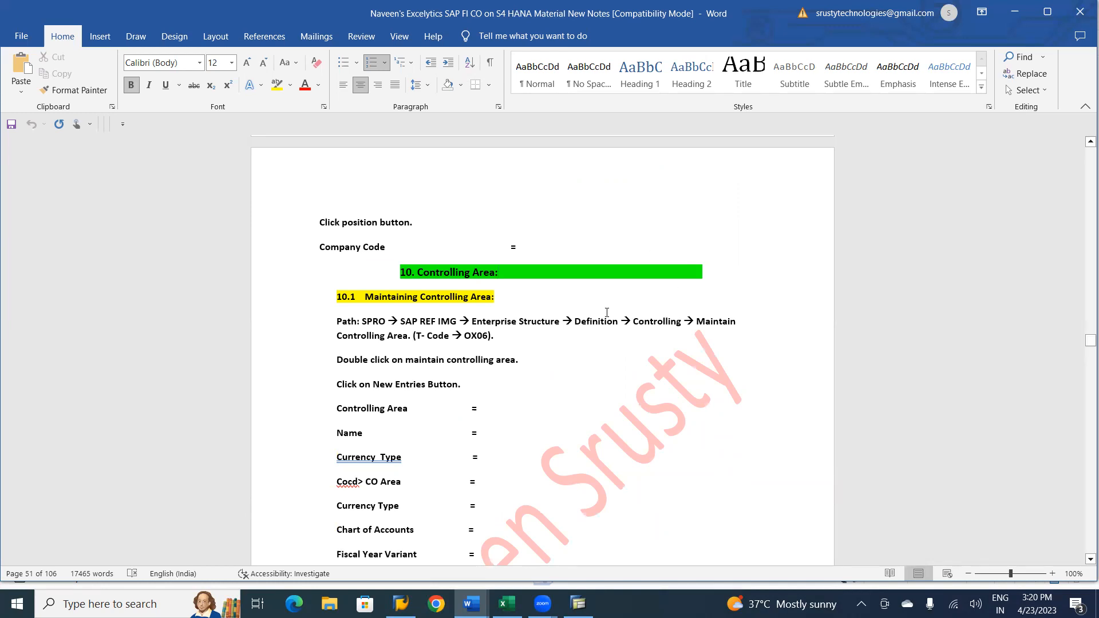
Step: Change the 10.1 heading to "Maintain Controlling Area:" and save the document
left_click(573, 305)
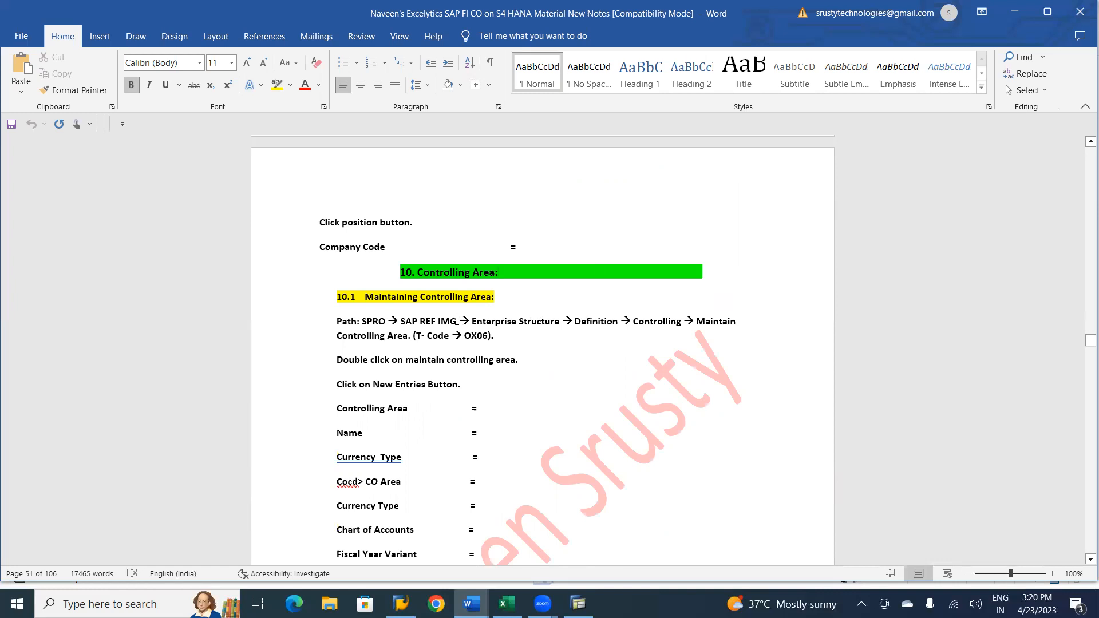
left_click(418, 298)
key("BackSpace")
key("BackSpace")
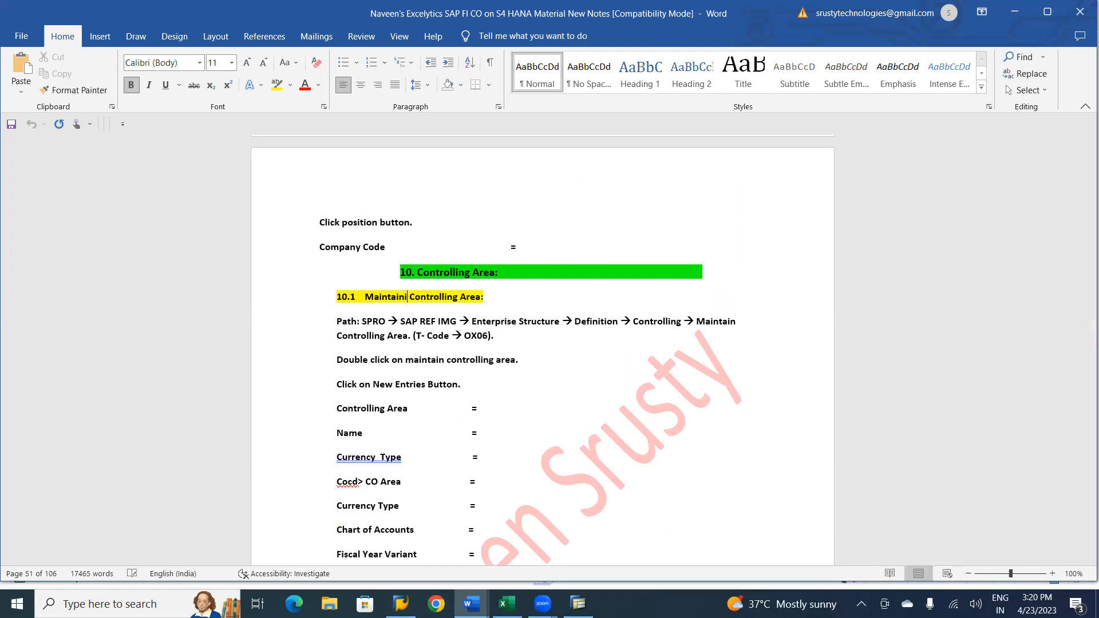
key("BackSpace")
key("ctrl+s")
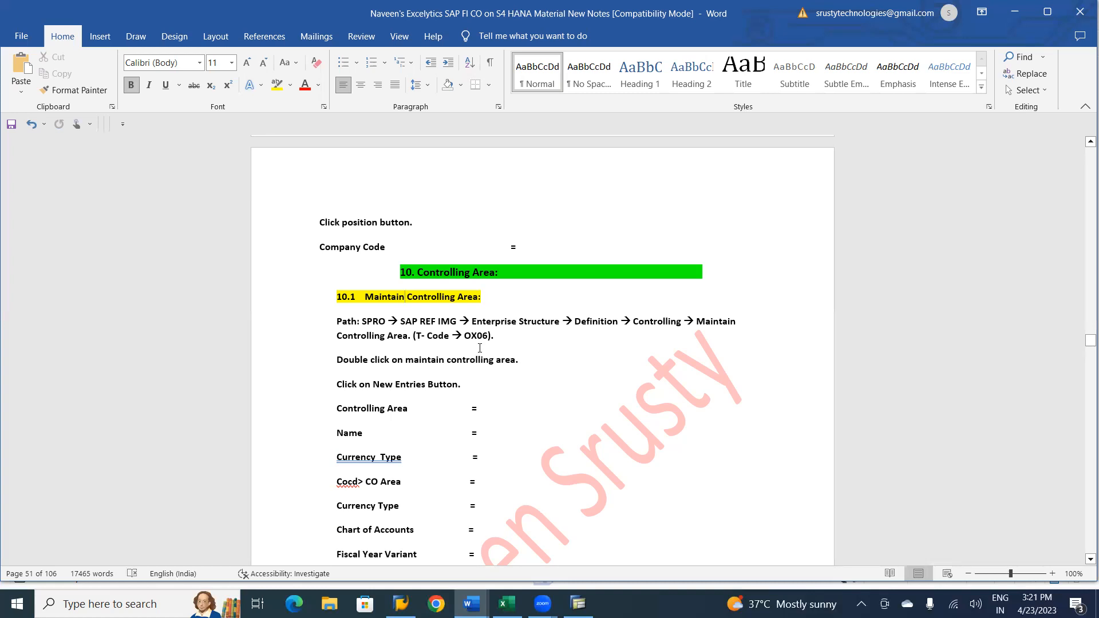
Step: Switch to the SAP session showing the Clients overview and save the view
key("alt+Tab")
key("alt+Tab")
key("alt+Tab")
key("alt+Tab")
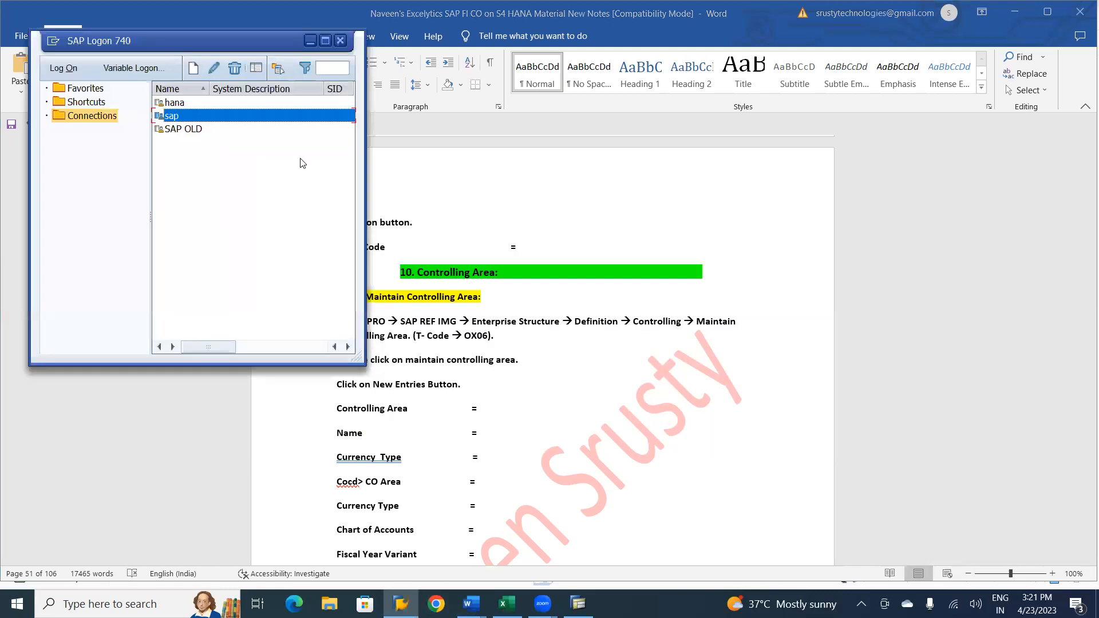
key("alt+Tab")
key("alt+Tab")
key("alt+Tab")
key("alt+Tab")
key("alt+Tab")
key("alt+shift+Tab")
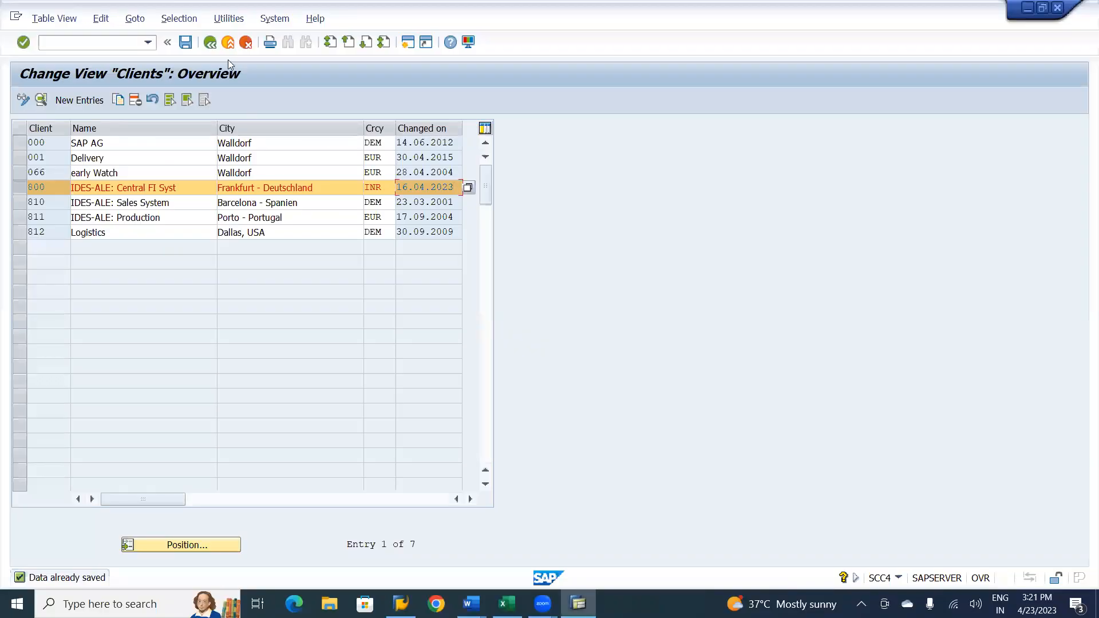
left_click(187, 42)
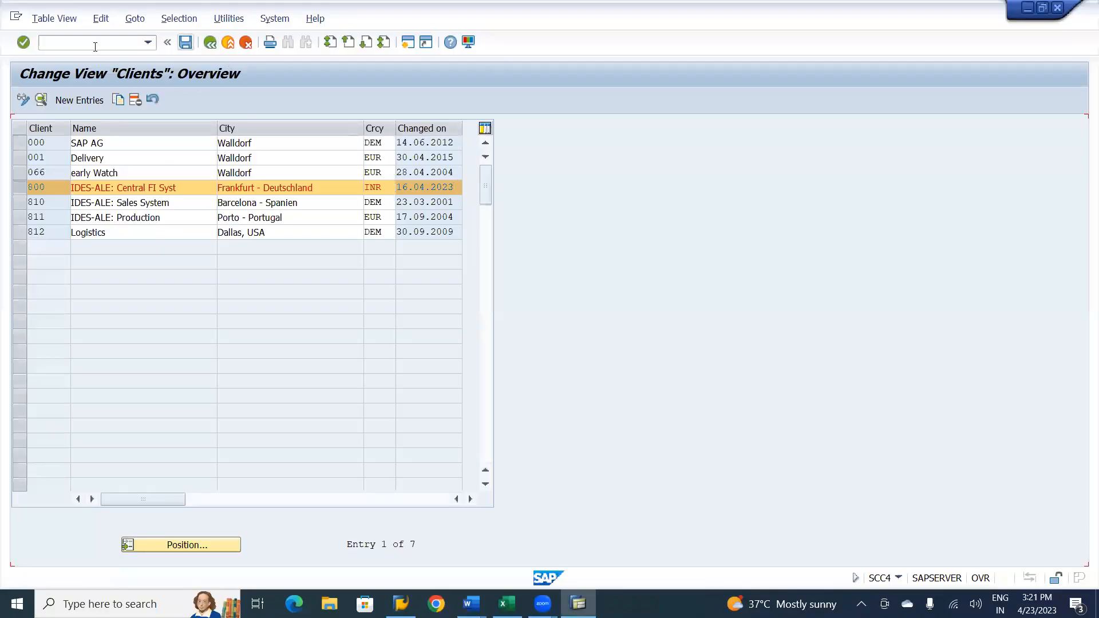
Step: Start the customizing transaction with /NSPRO and display the SAP Reference IMG
left_click(95, 45)
type("SPRO")
key("Return")
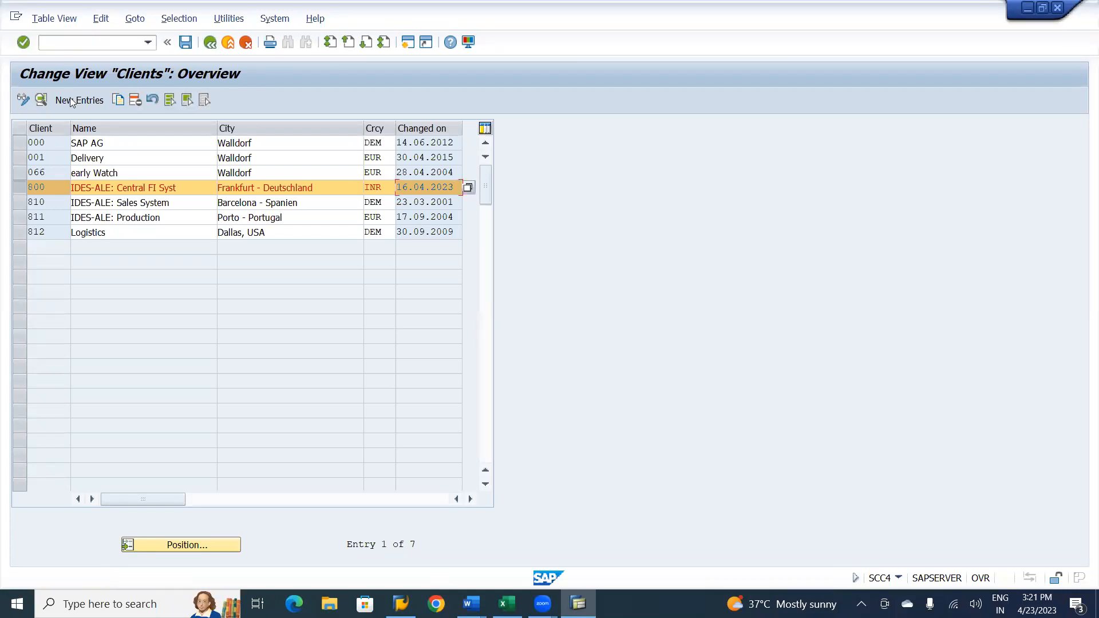
left_click(63, 41)
type("/NSPRO")
key("Return")
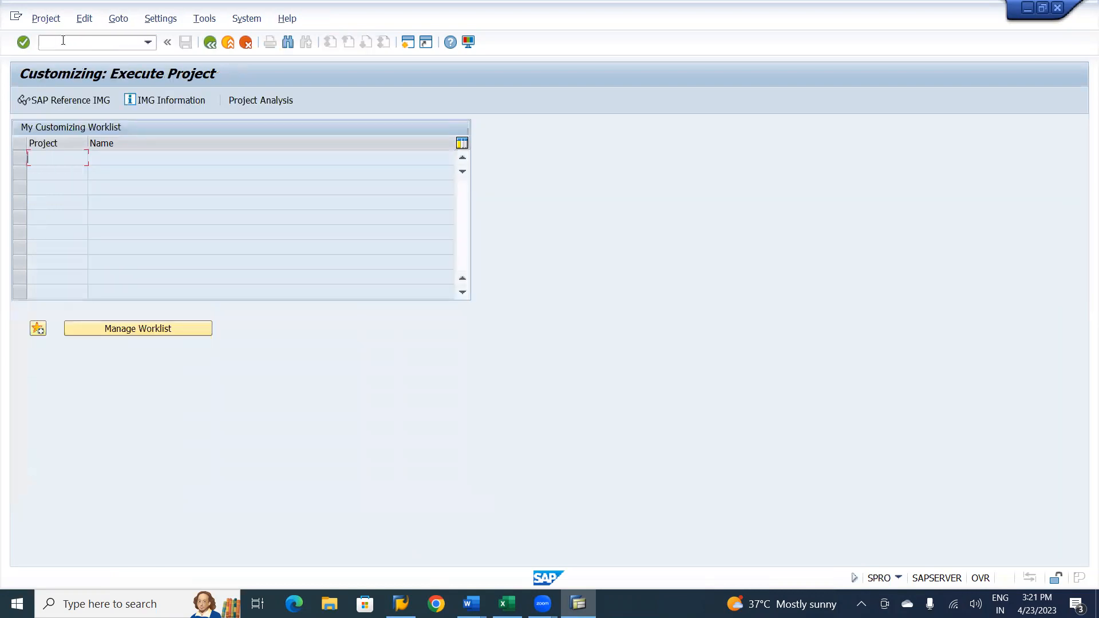
left_click(63, 105)
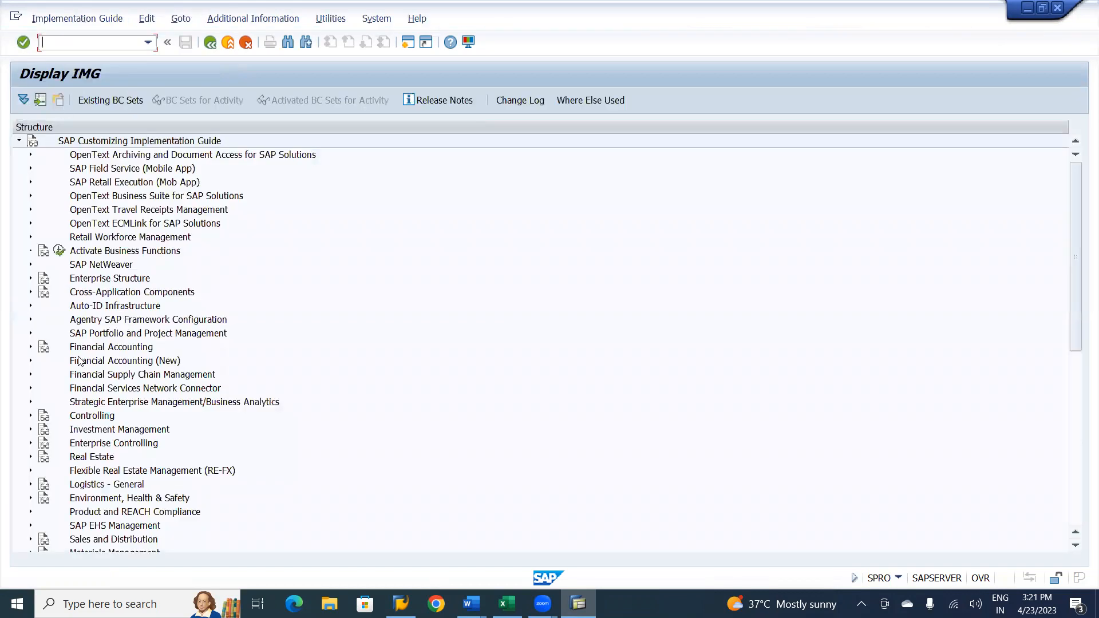
Step: Expand the IMG structure through Enterprise Structure and Definition to the Controlling activities
left_click(31, 278)
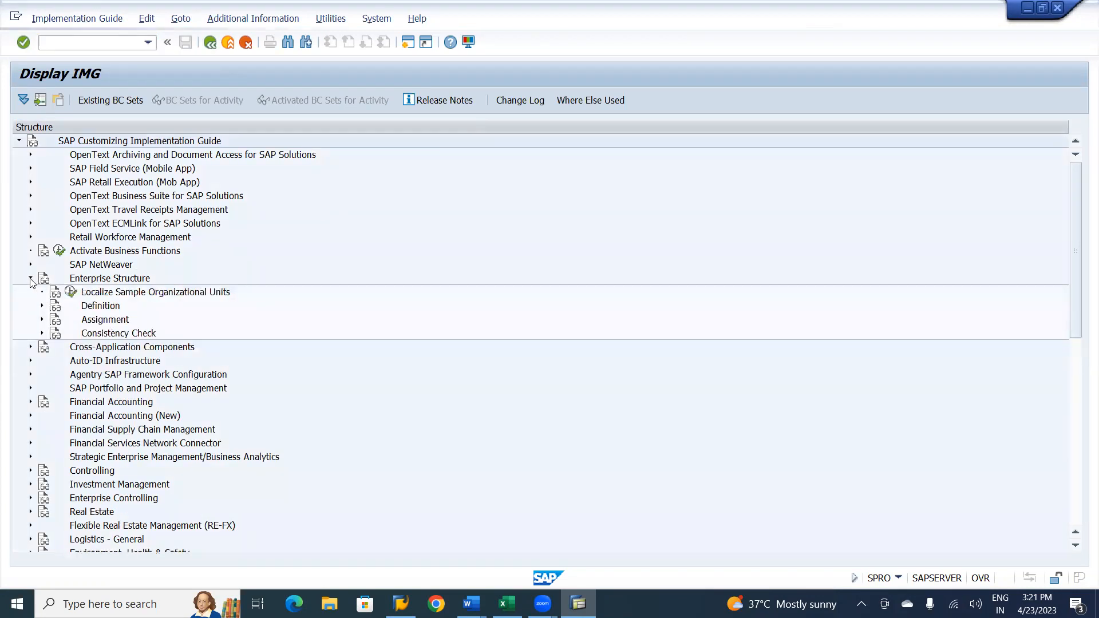
left_click(42, 306)
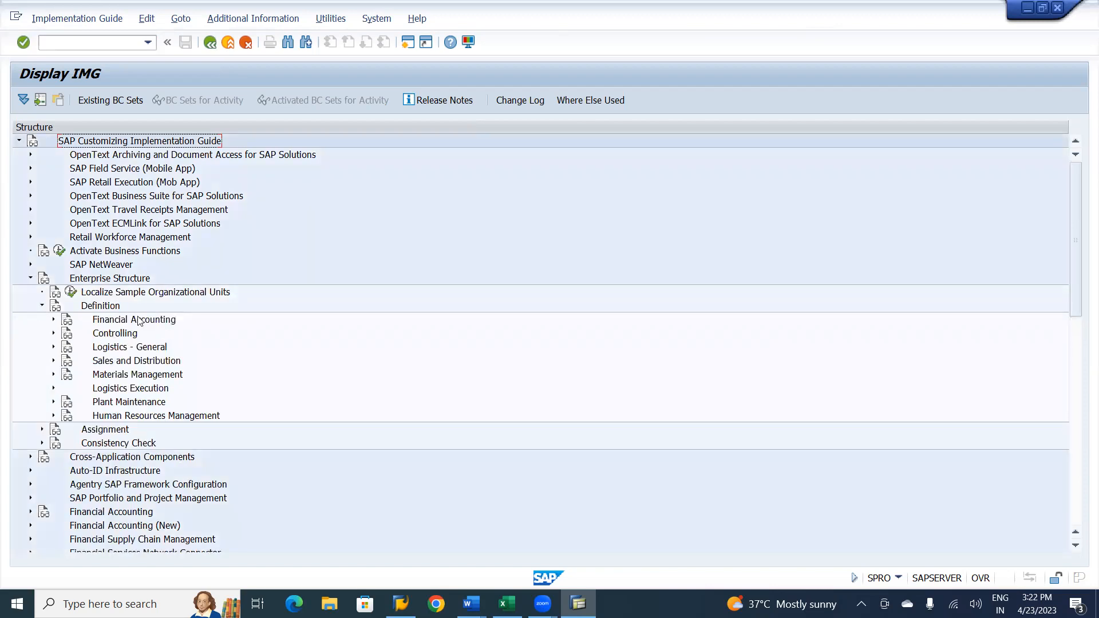
left_click(54, 335)
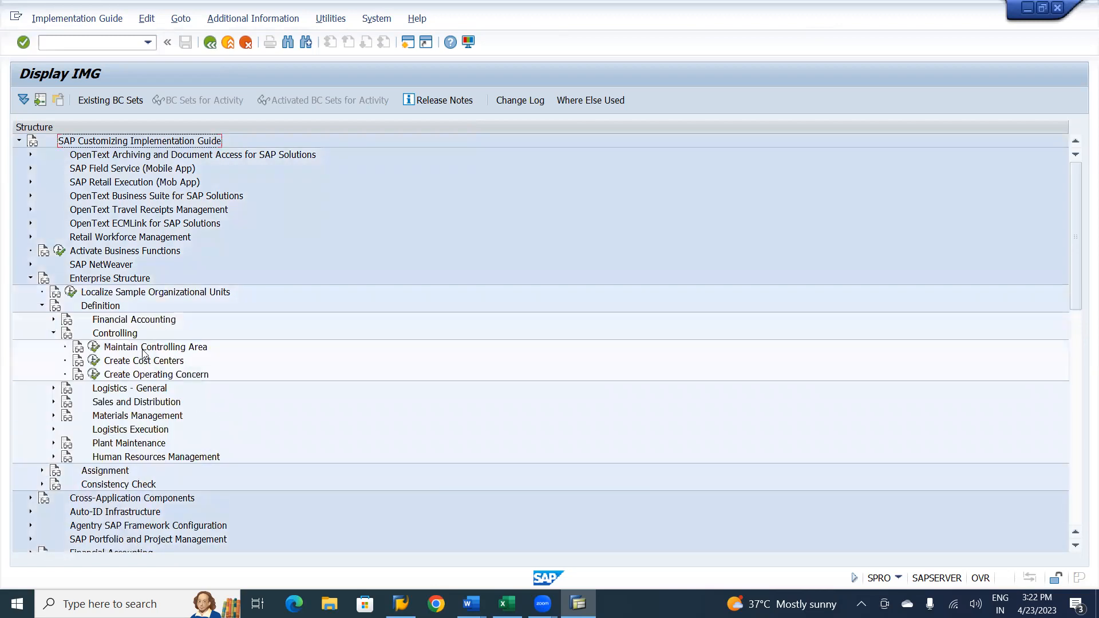
Step: Show the IMG Activity keys as additional information and widen their column to reveal the full keys
left_click(224, 23)
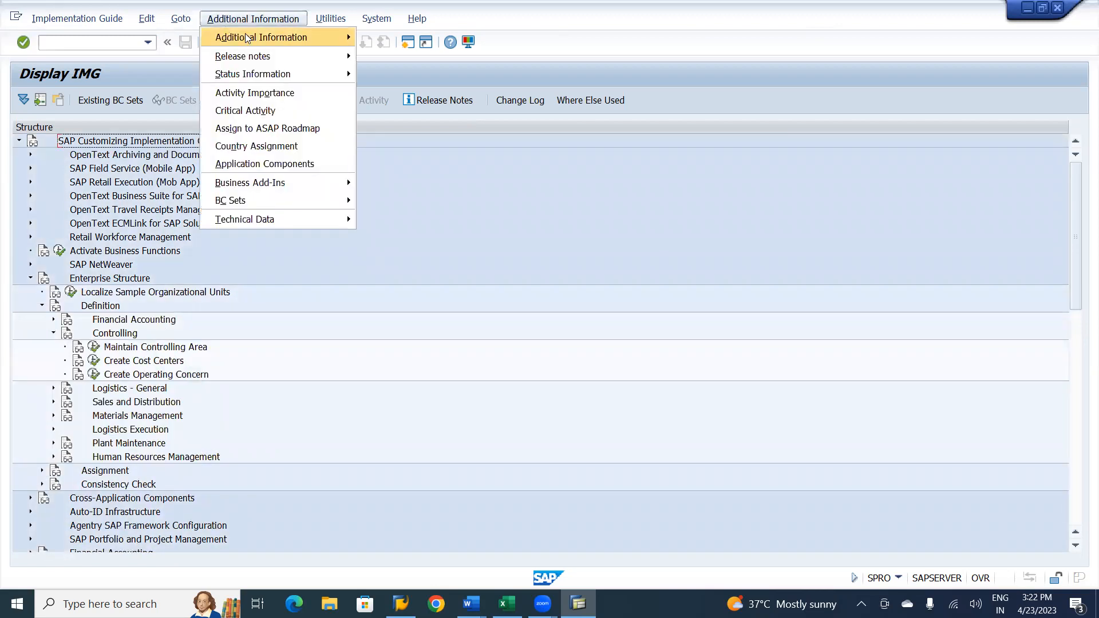
mouse_move(245, 34)
mouse_move(385, 56)
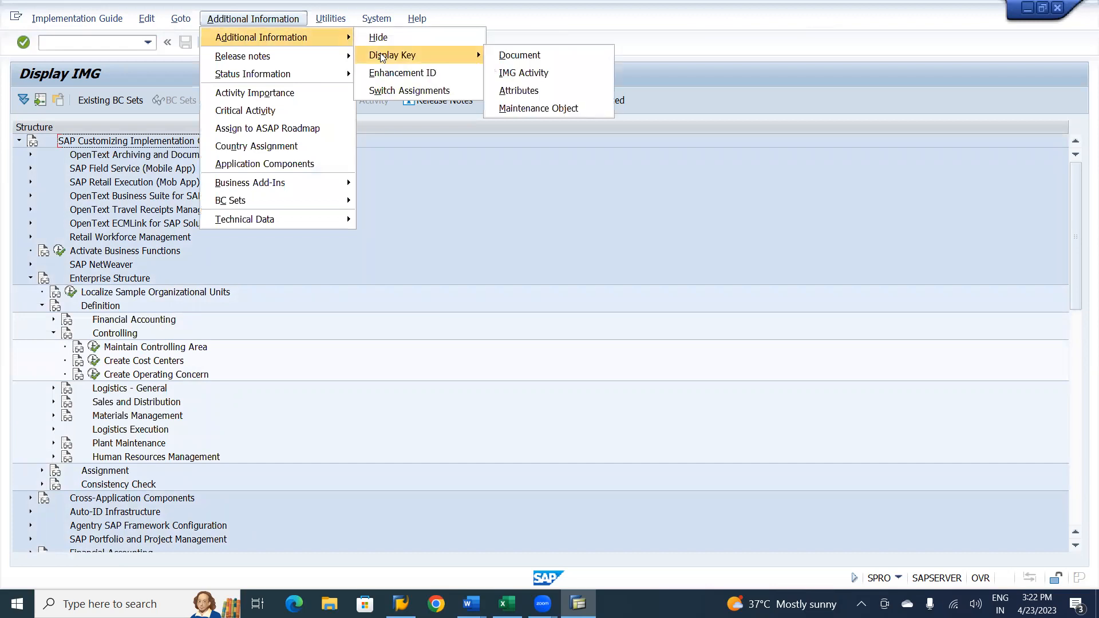
left_click(513, 73)
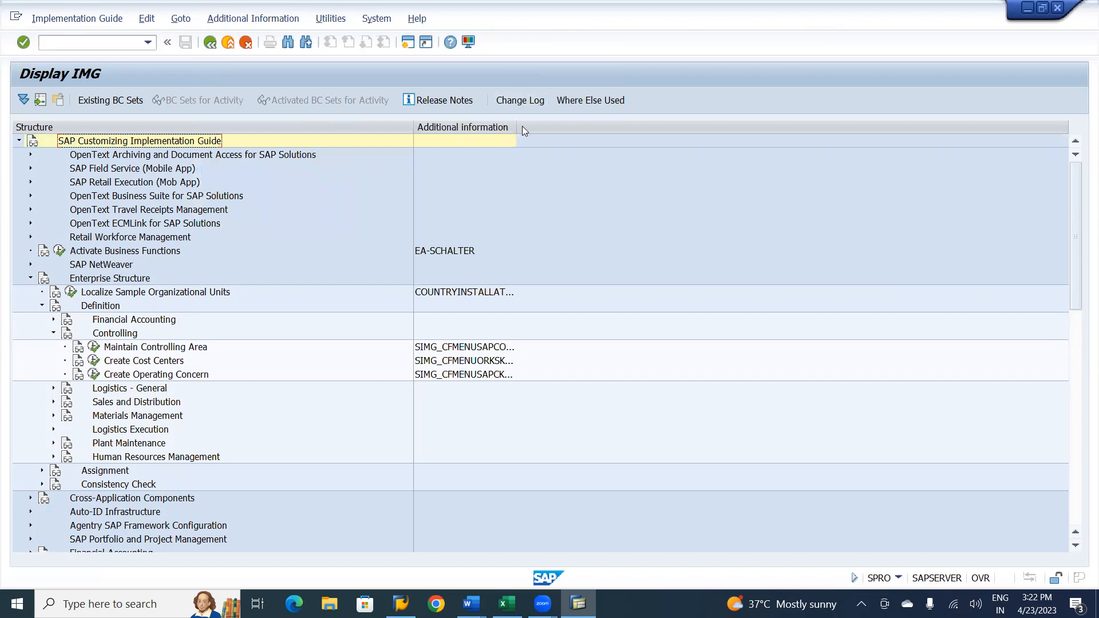
left_click_drag(517, 126, 583, 127)
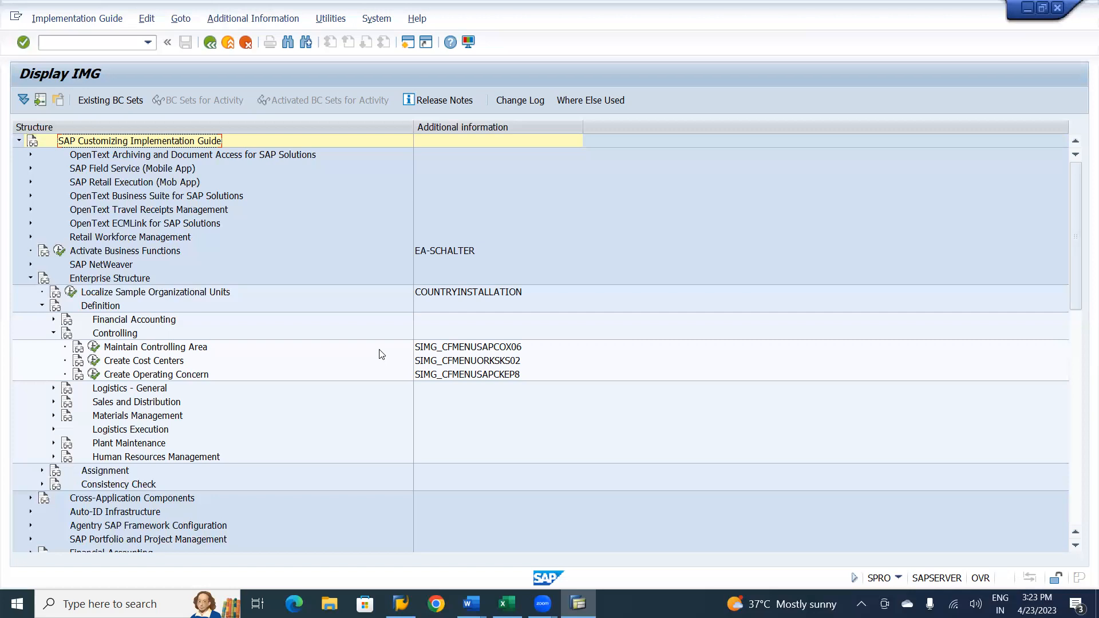
Step: Run the Maintain Controlling Area activity and start a new controlling area entry
left_click(95, 347)
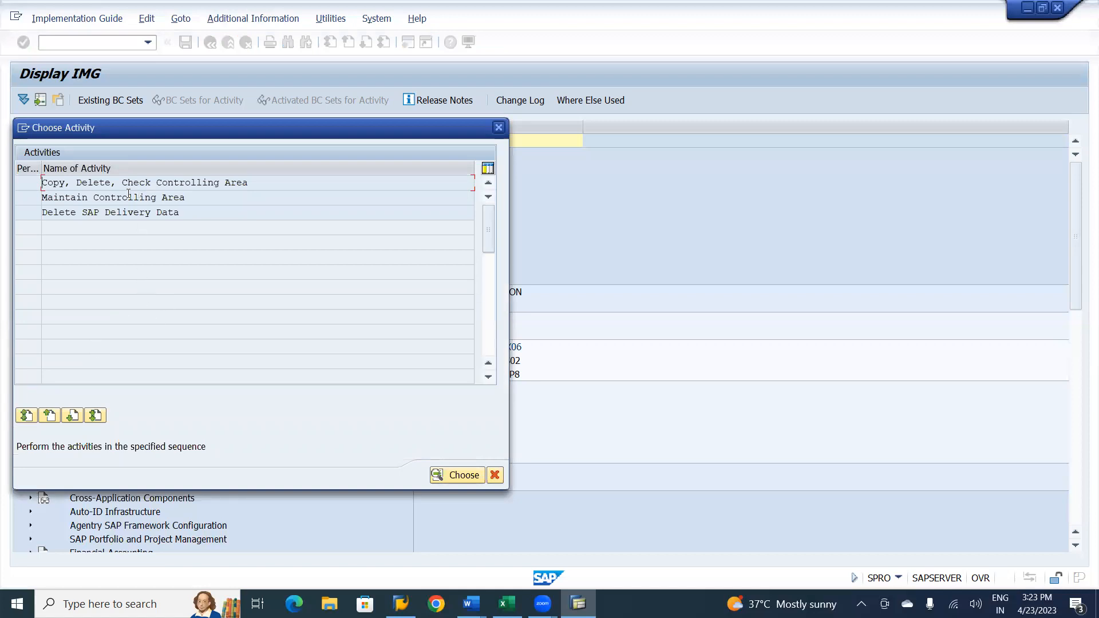
double_click(112, 198)
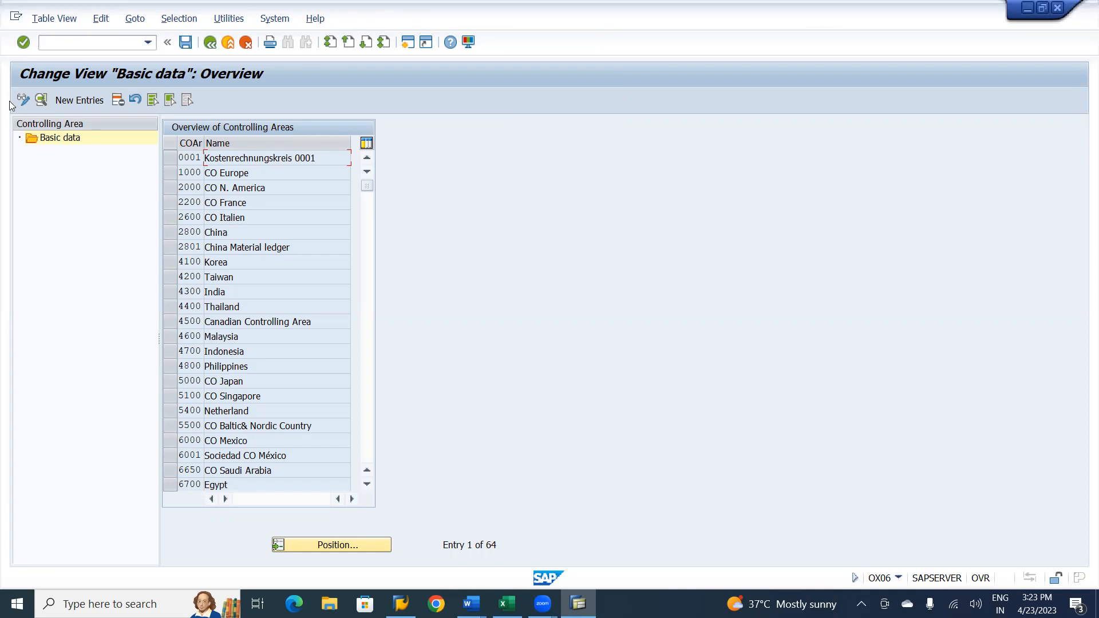
left_click(94, 99)
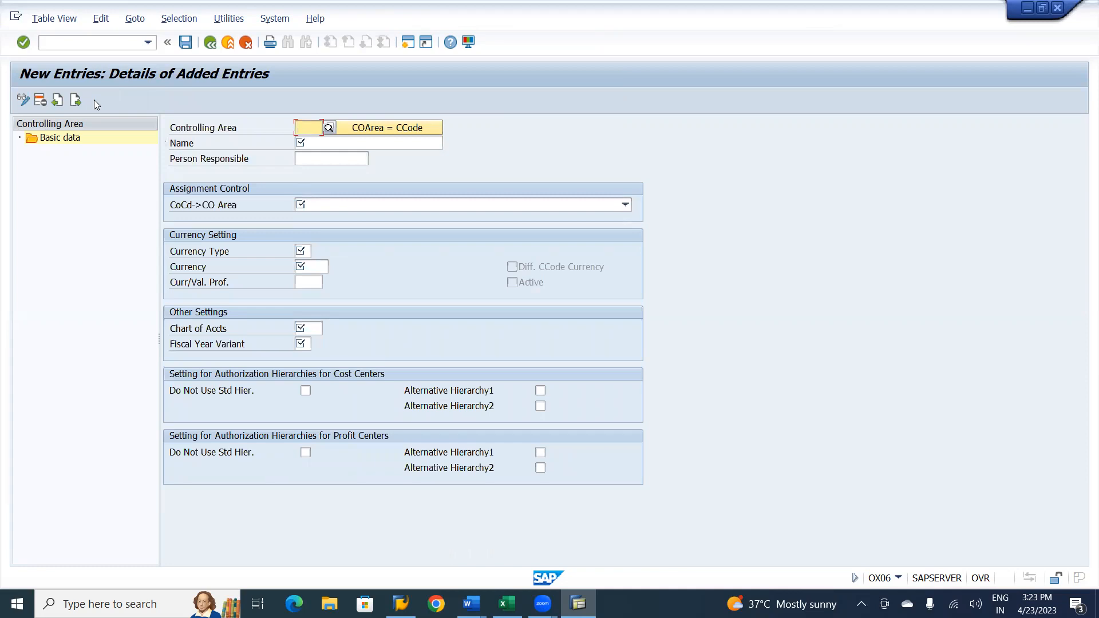
Step: Check the controlling area code in the LAHARI FICO ENTERPRISE STRUCTURE document's diagram and return to the new SAP entry
key("alt+Tab")
key("alt+Tab")
key("alt+Tab")
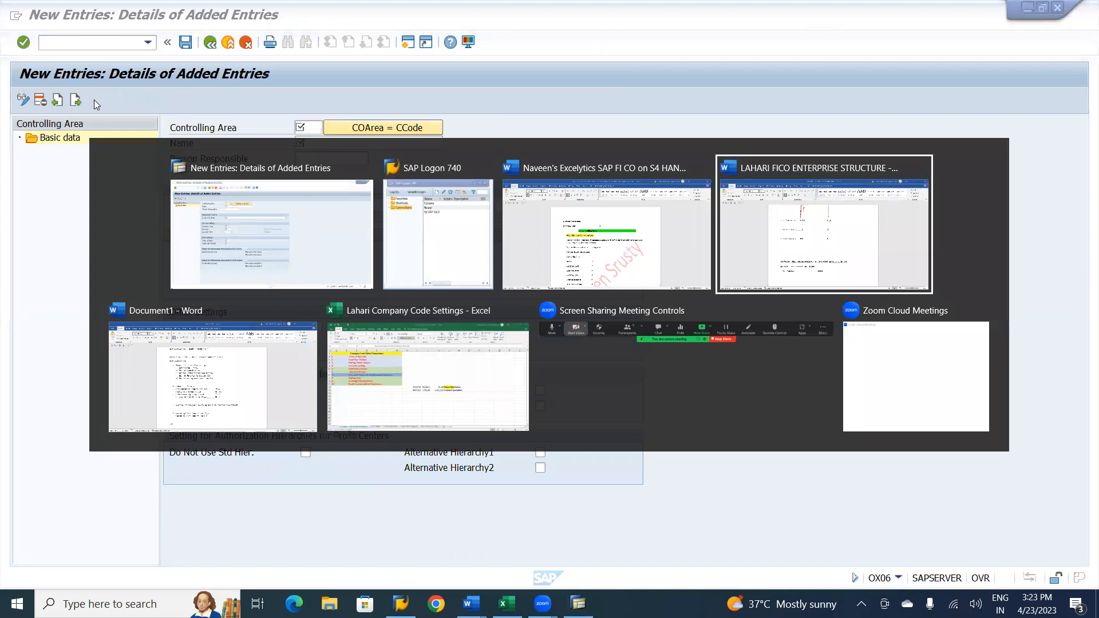
scroll(543, 350, "up", 3)
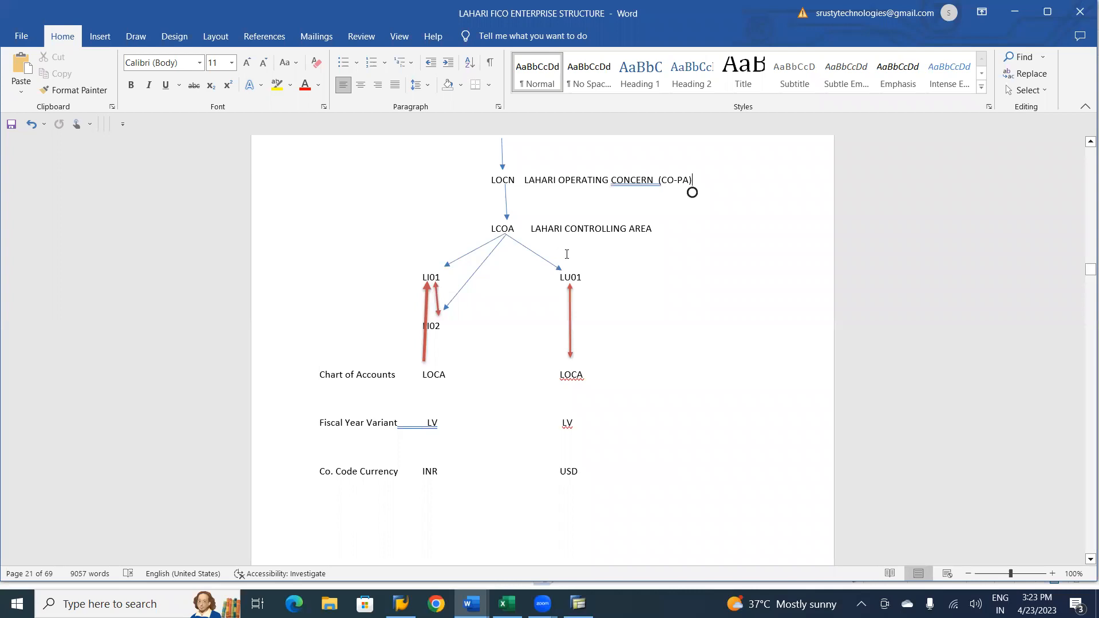
key("alt+Tab")
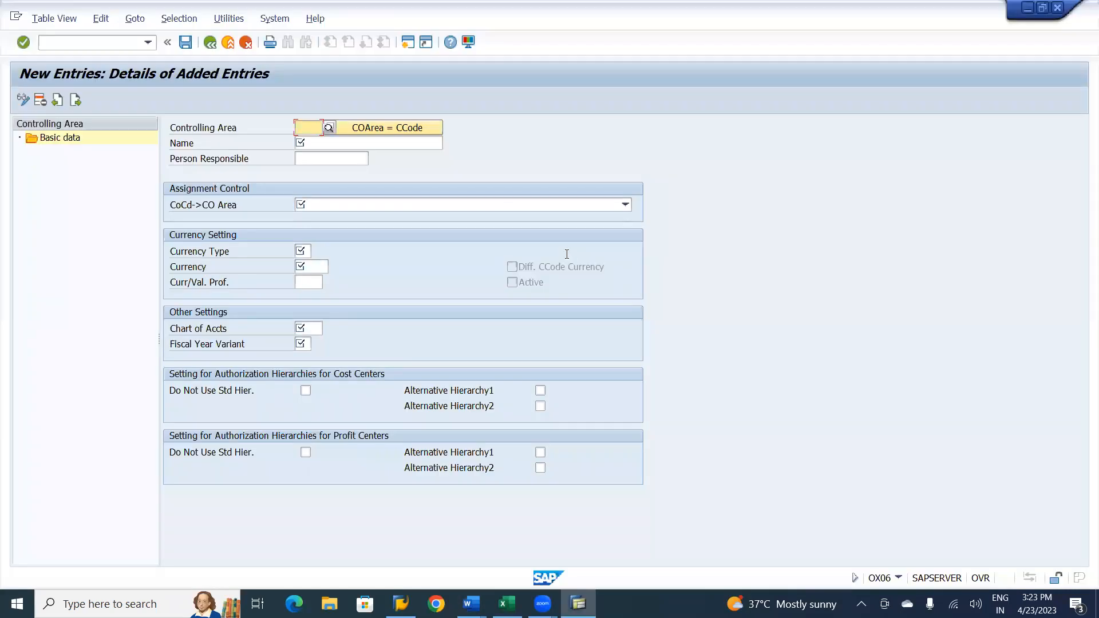
Step: Enter LCOA as the controlling area and "Lahari Controlling Area" as its name
type("LC")
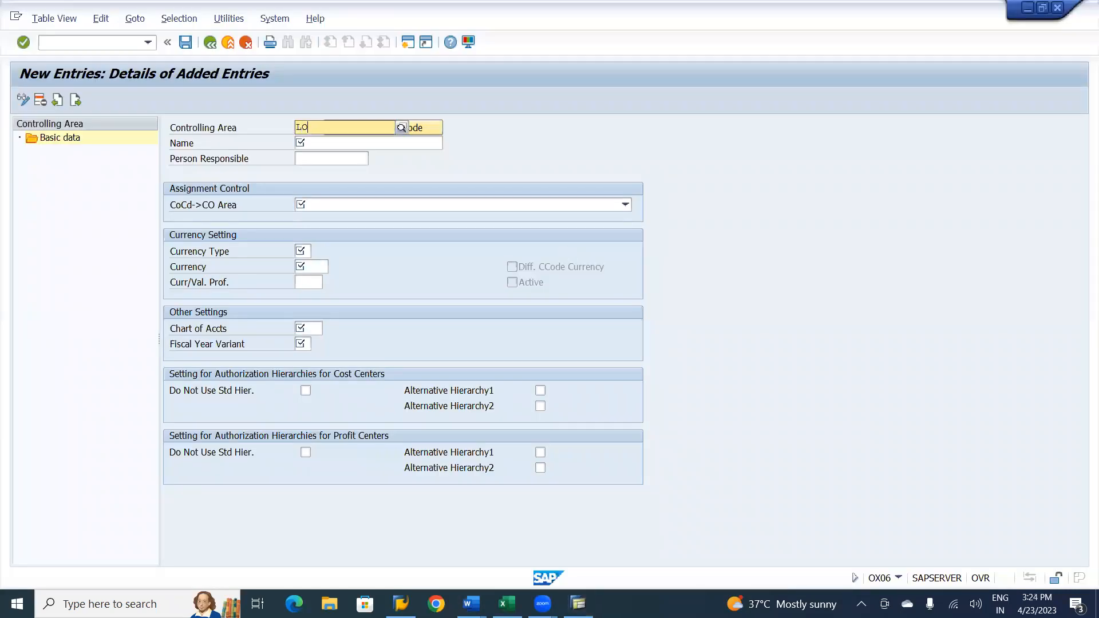
type("OA")
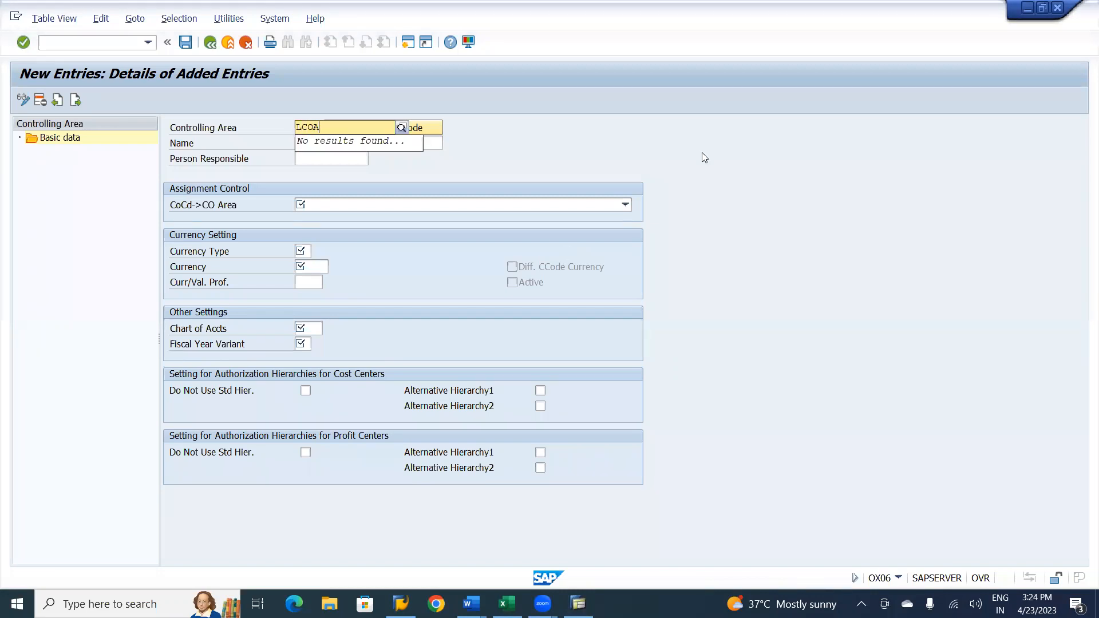
key("Return")
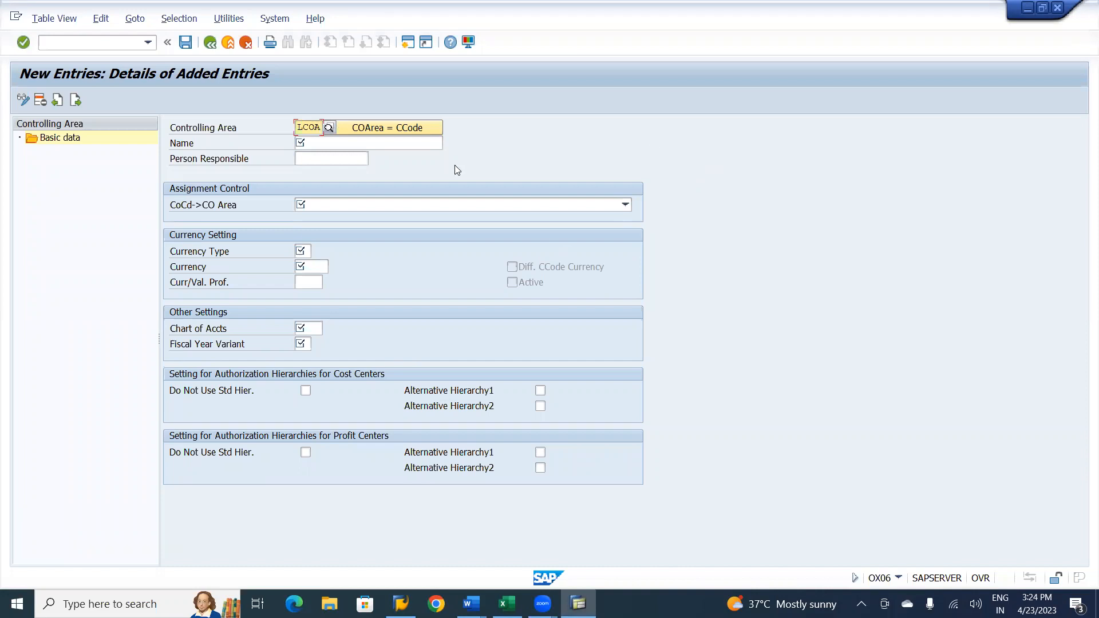
left_click(378, 142)
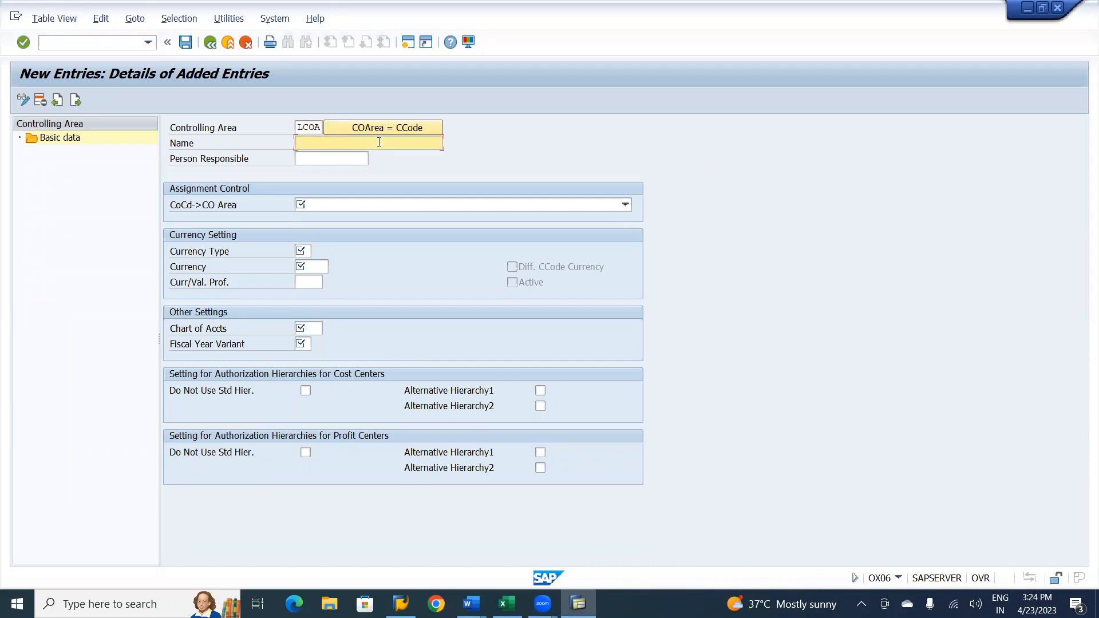
type("Lahari Controlling Area")
Step: Set CoCd->CO Area to Cross-company-code cost accounting and the currency type to 30, Group currency
left_click(626, 205)
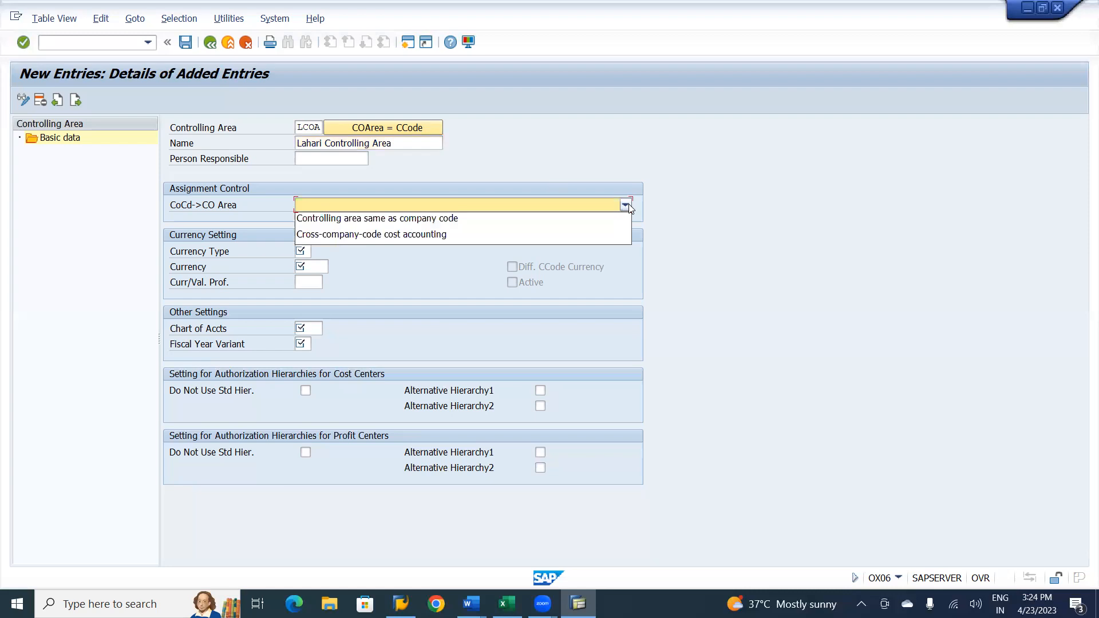
left_click(407, 234)
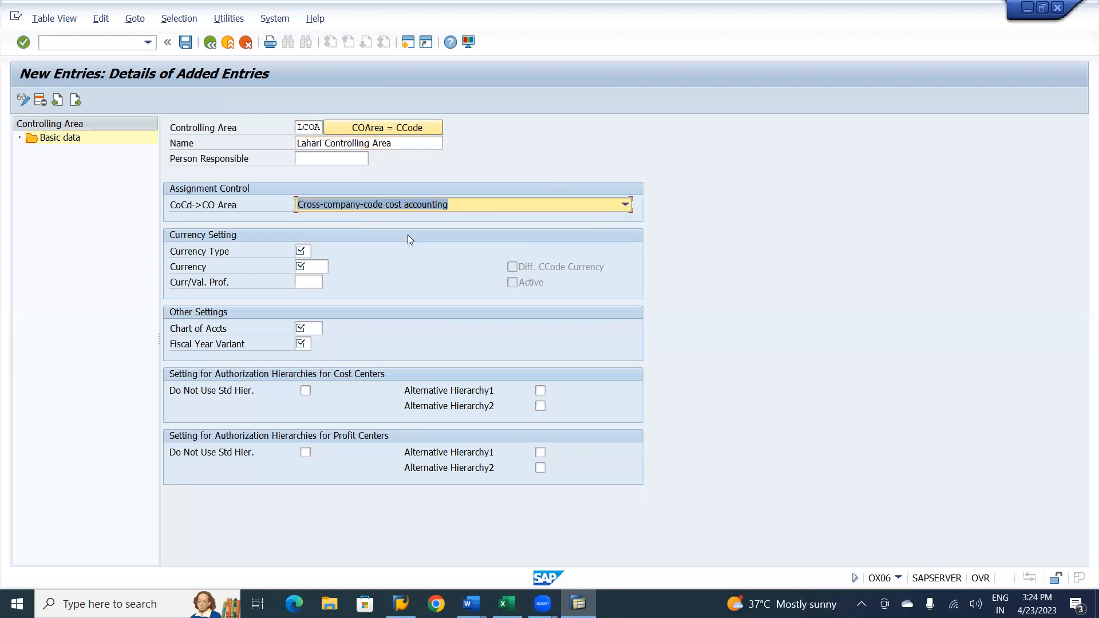
left_click(304, 250)
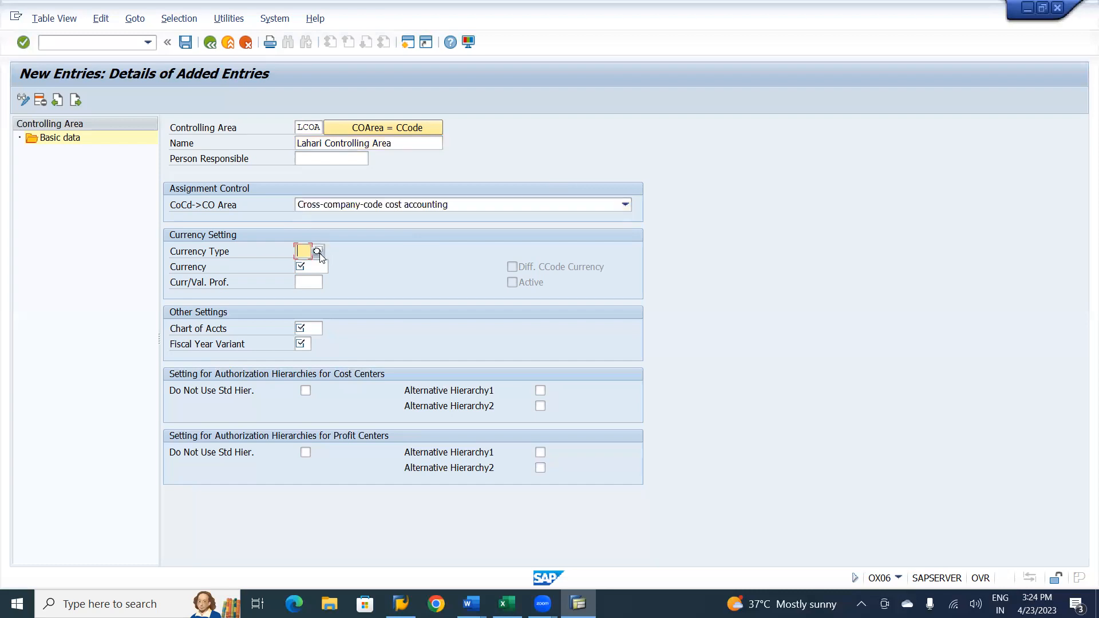
left_click(319, 253)
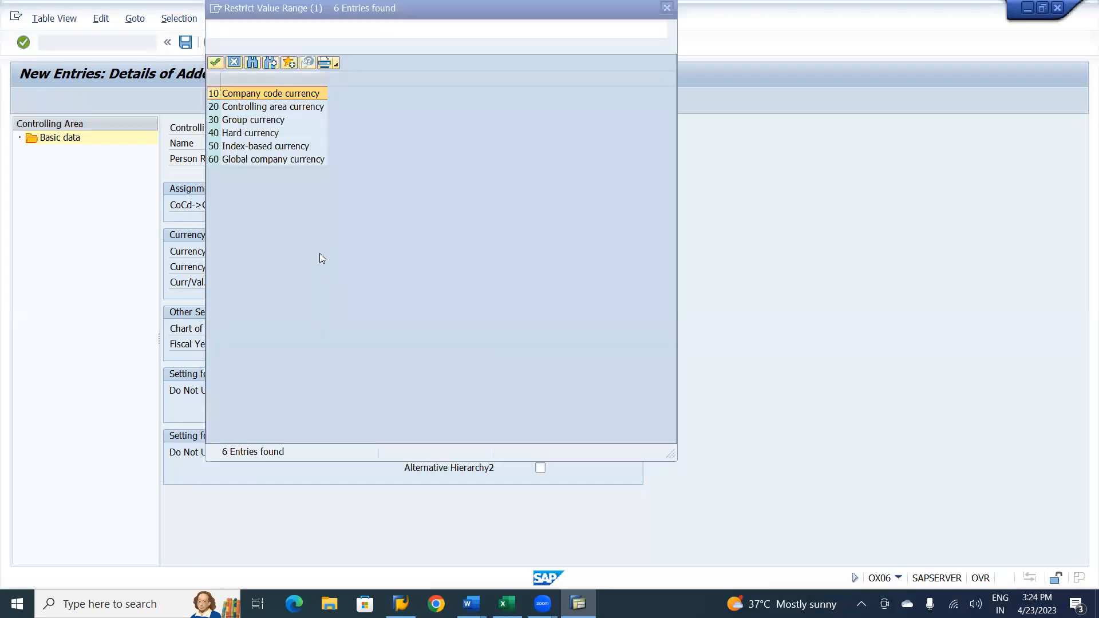
double_click(262, 120)
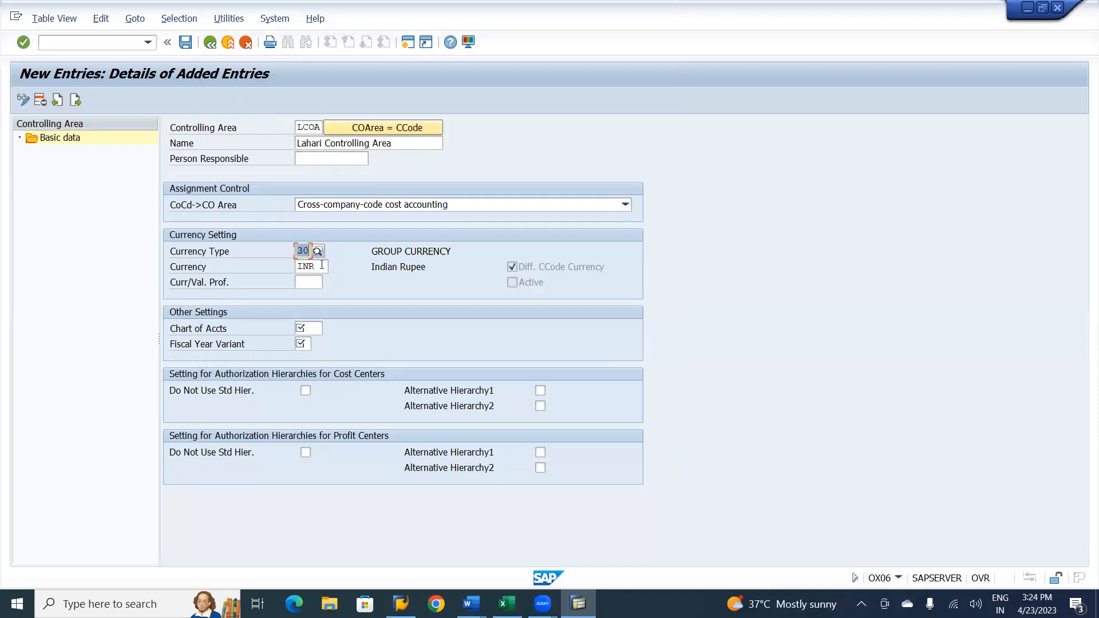
Step: Assign chart of accounts LOCA and fiscal year variant LV to the controlling area
left_click(312, 329)
left_click(327, 330)
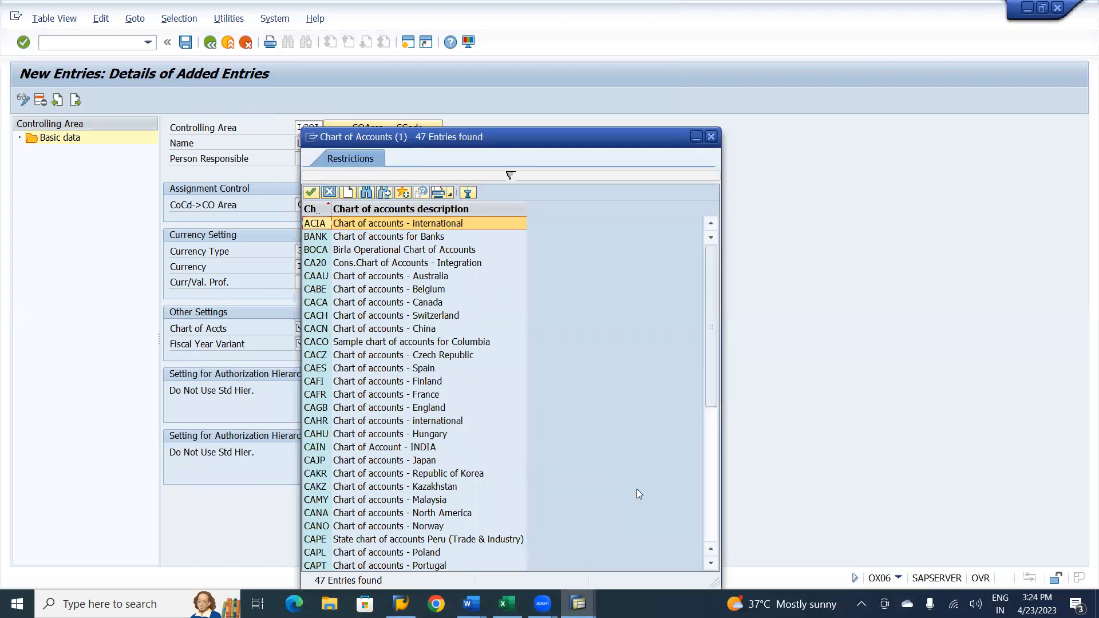
left_click(716, 529)
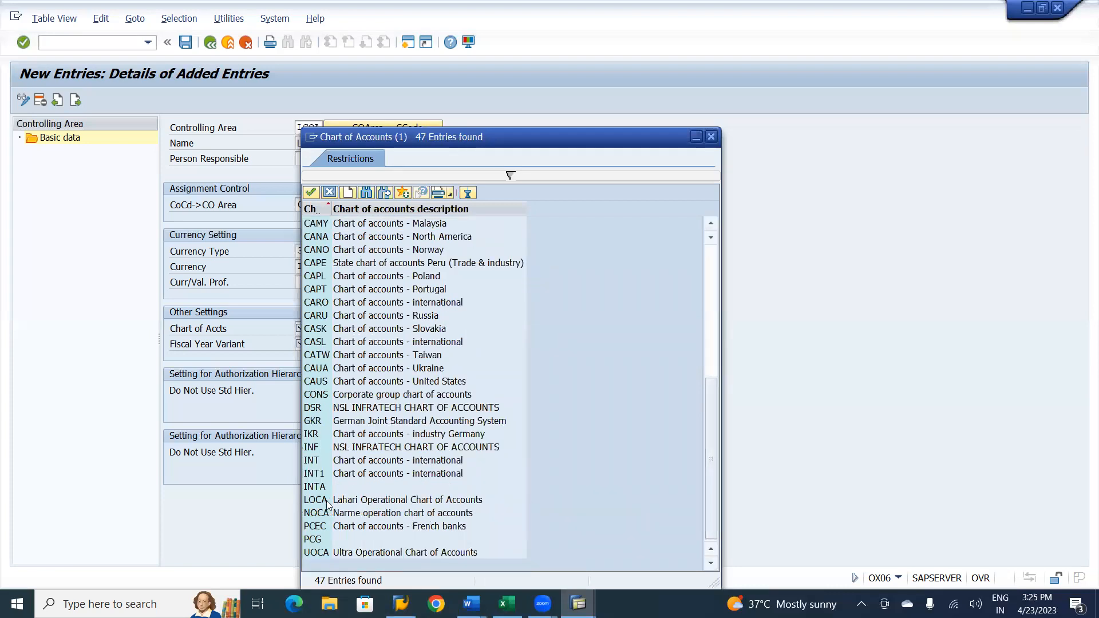
double_click(360, 501)
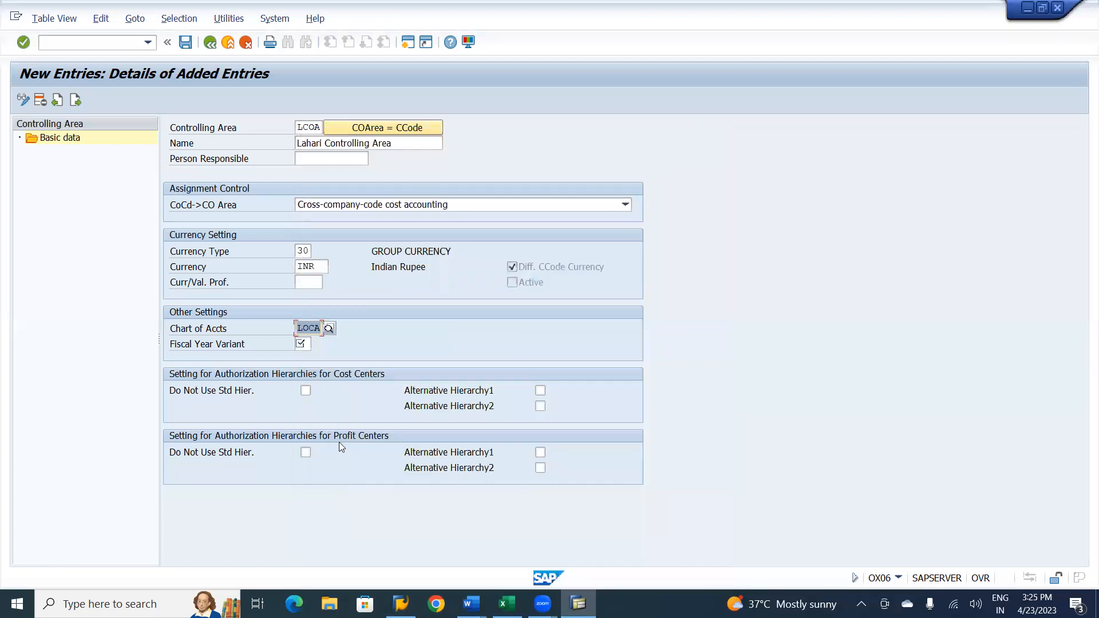
left_click(306, 341)
left_click(317, 345)
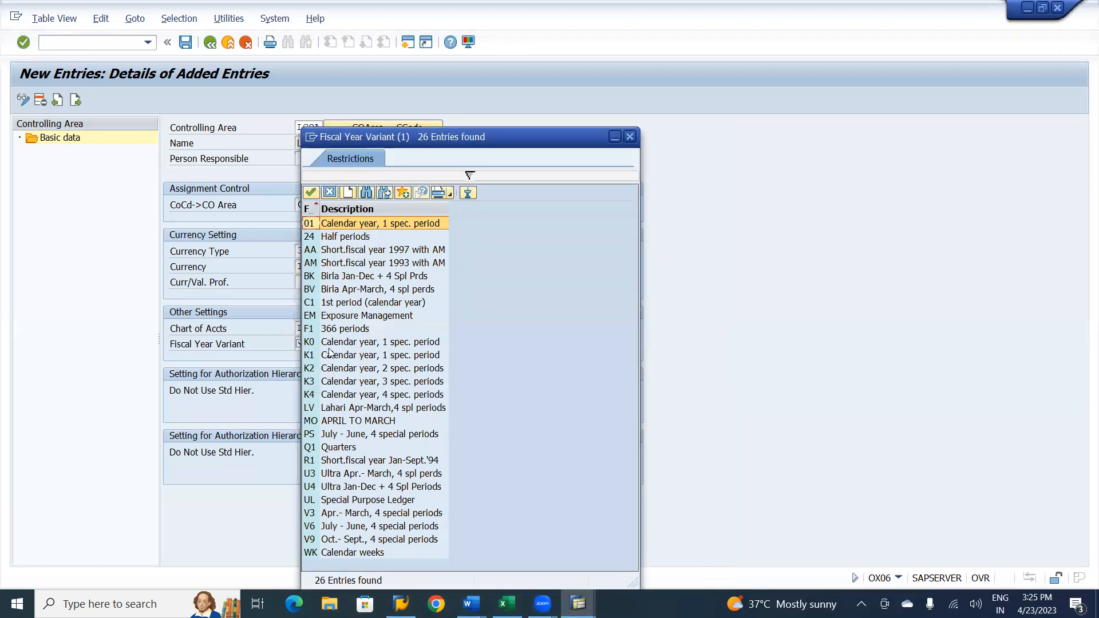
double_click(329, 408)
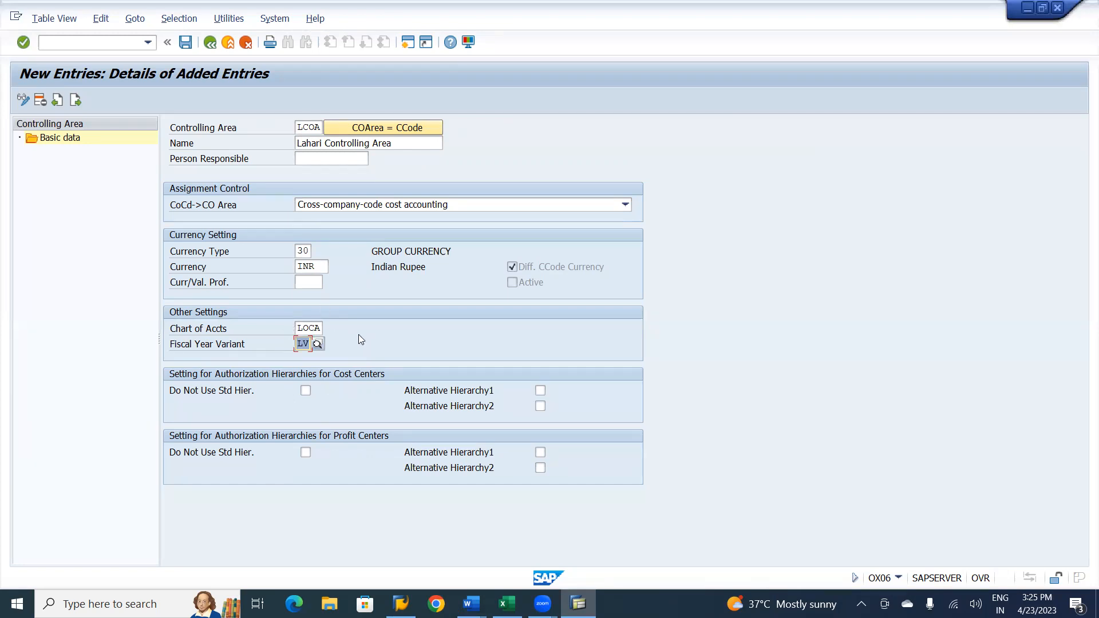
Step: Review the CoCd->CO Area assignment options and choose Cross-company-code cost accounting again
left_click(624, 204)
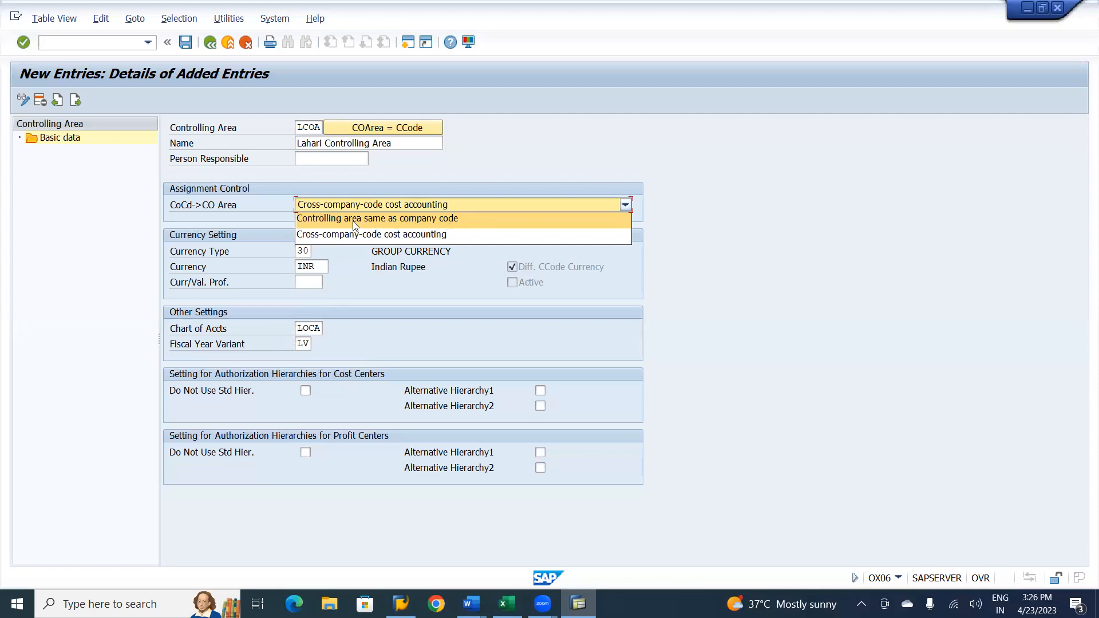
left_click(316, 236)
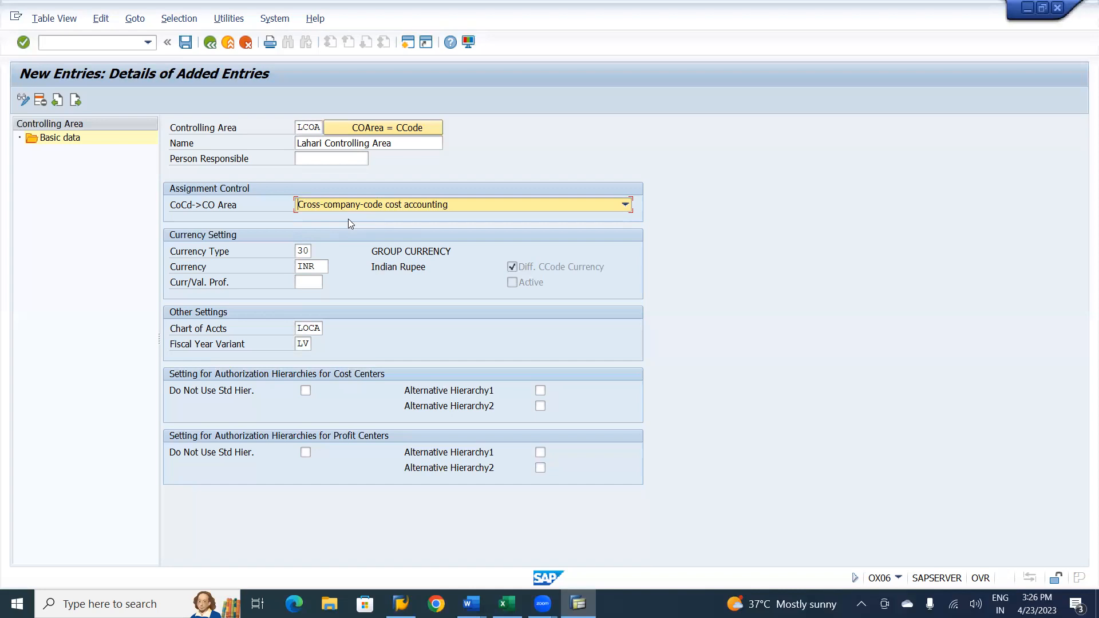
Step: Keep Cross-company-code cost accounting as the assignment control and save the controlling area under customizing request SR2K900004
left_click(630, 204)
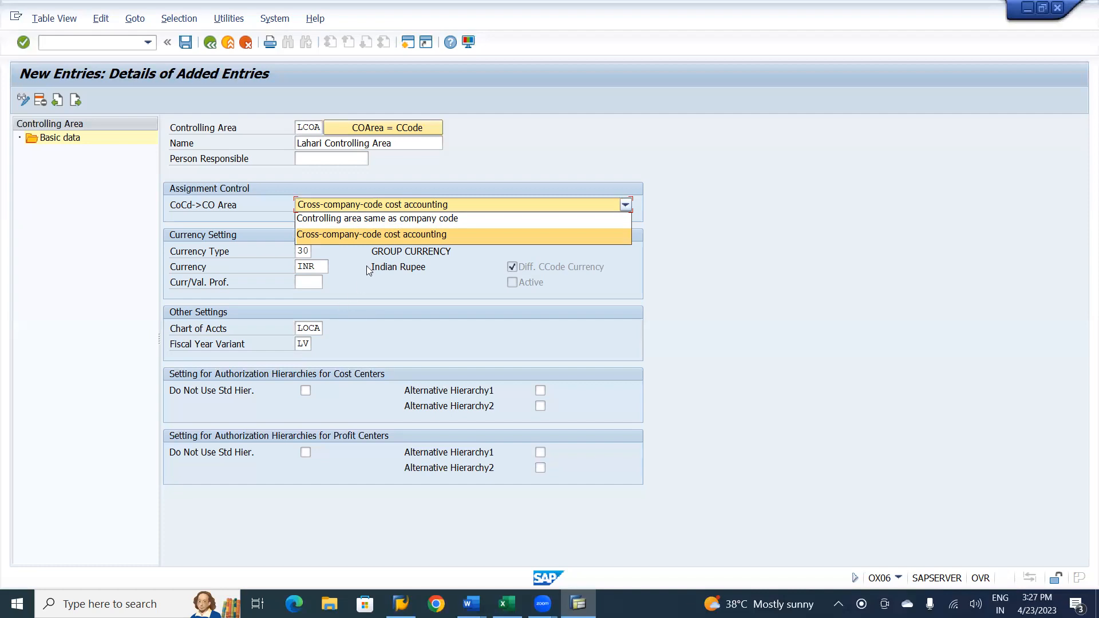
left_click(389, 235)
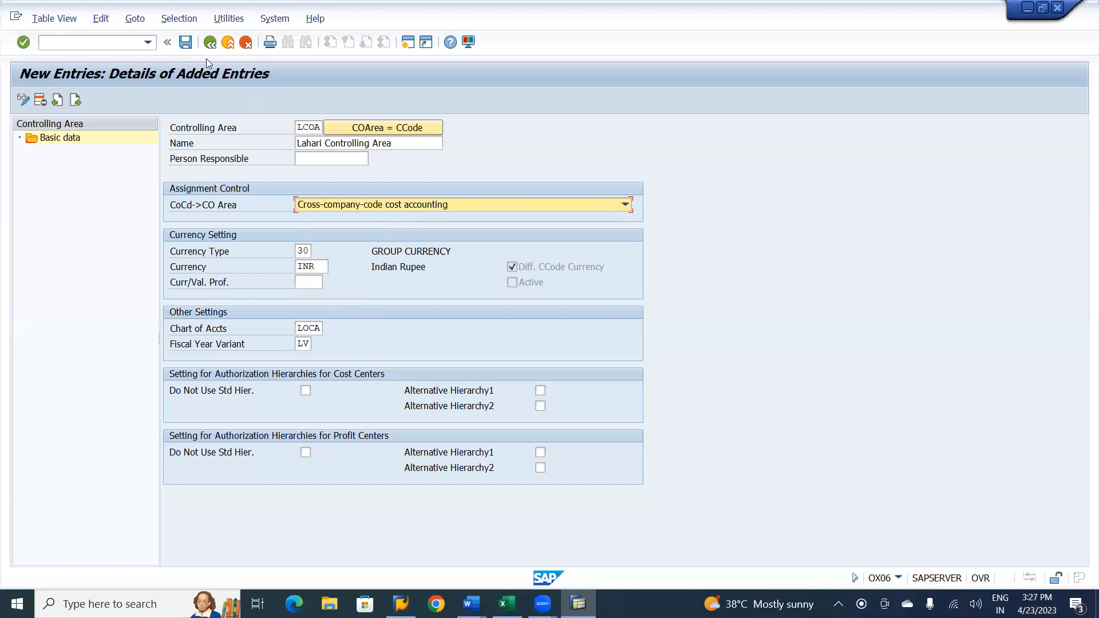
left_click(186, 42)
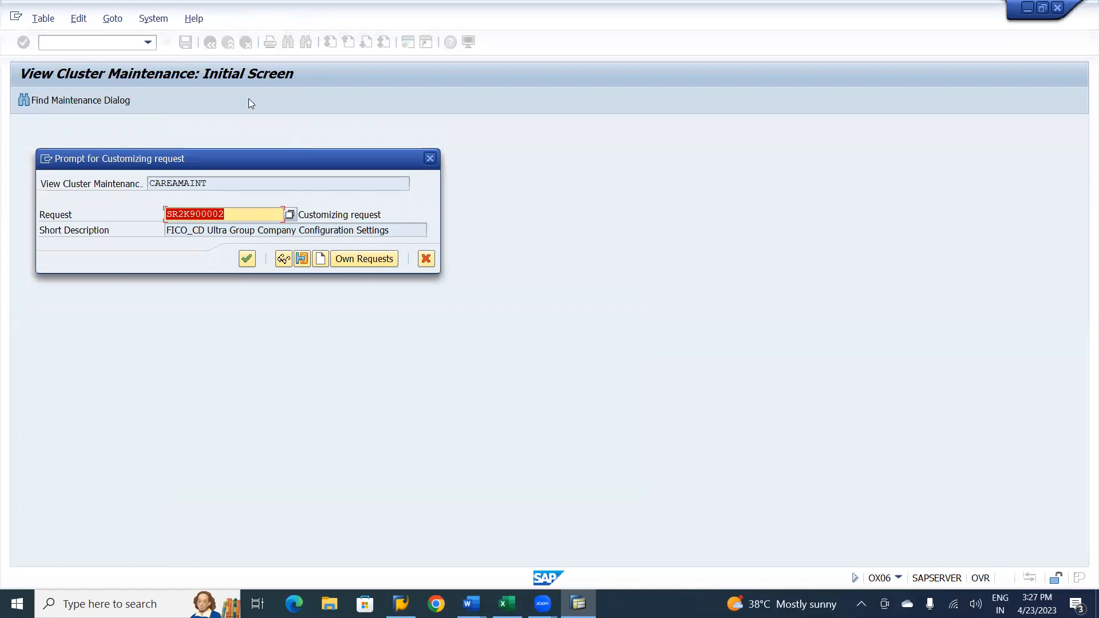
left_click(360, 265)
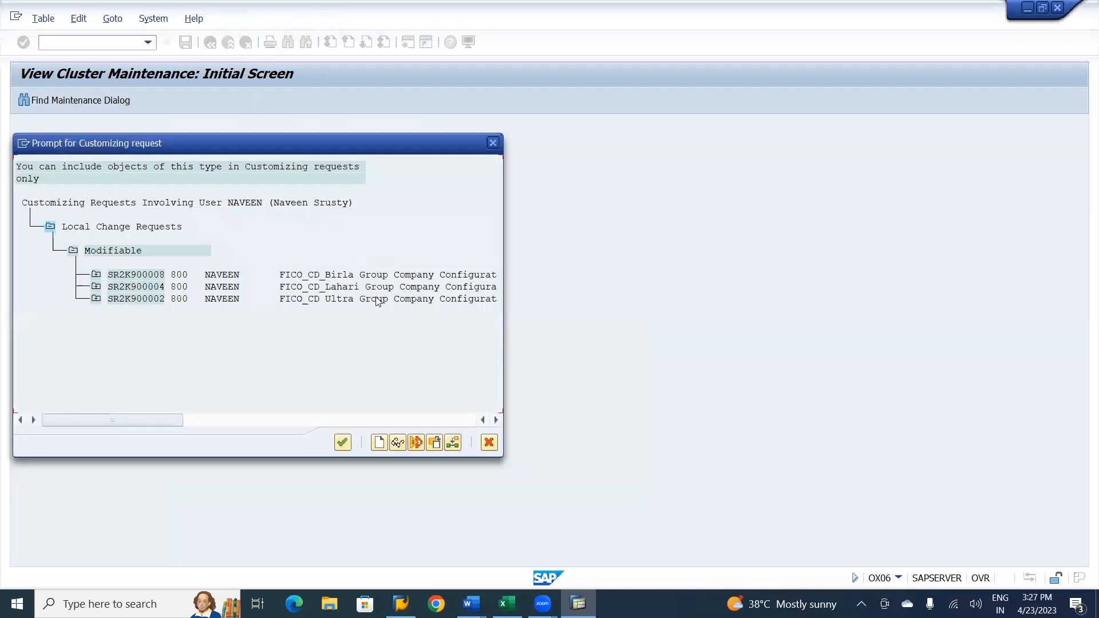
double_click(386, 286)
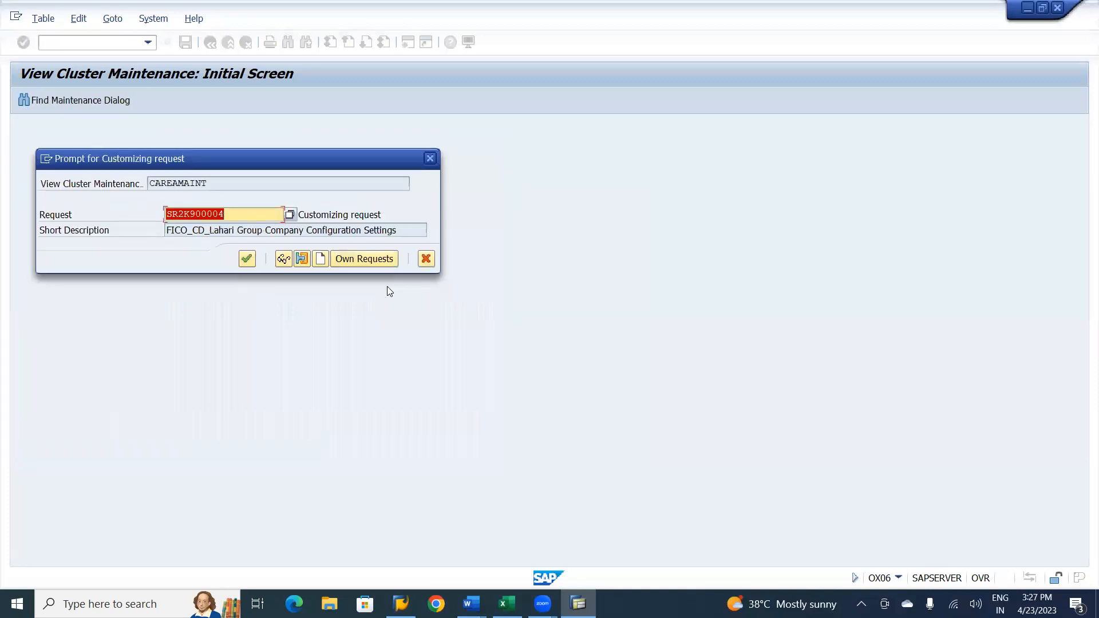
left_click(246, 259)
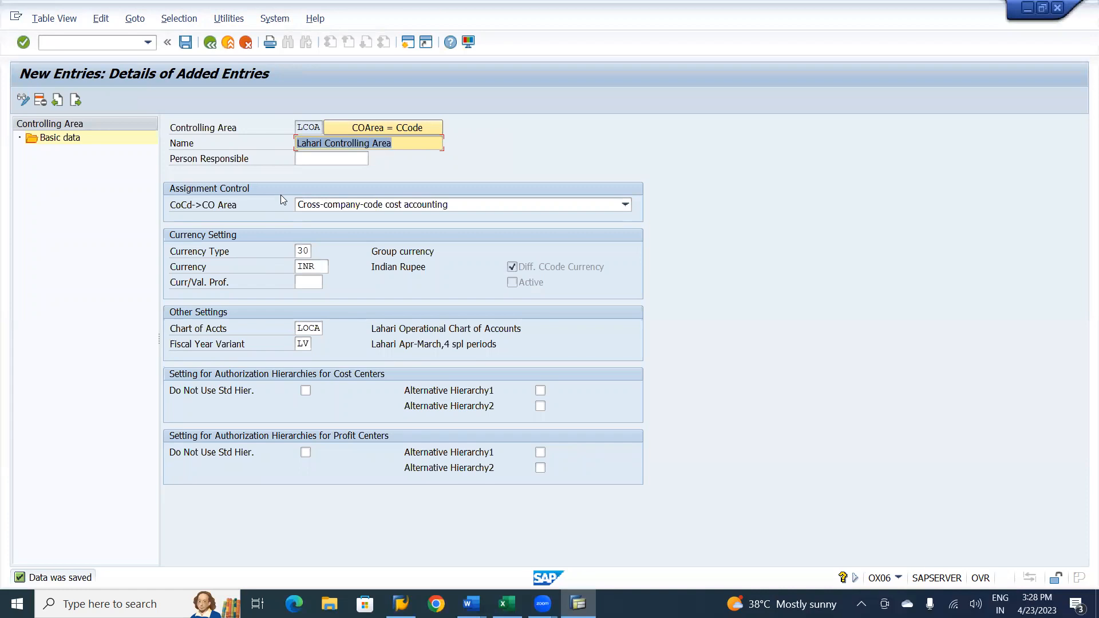
Step: Switch to the Word notes and read section 10.2 on assigning company codes to the controlling area
key("alt+Tab")
key("alt+Tab")
key("alt+Tab")
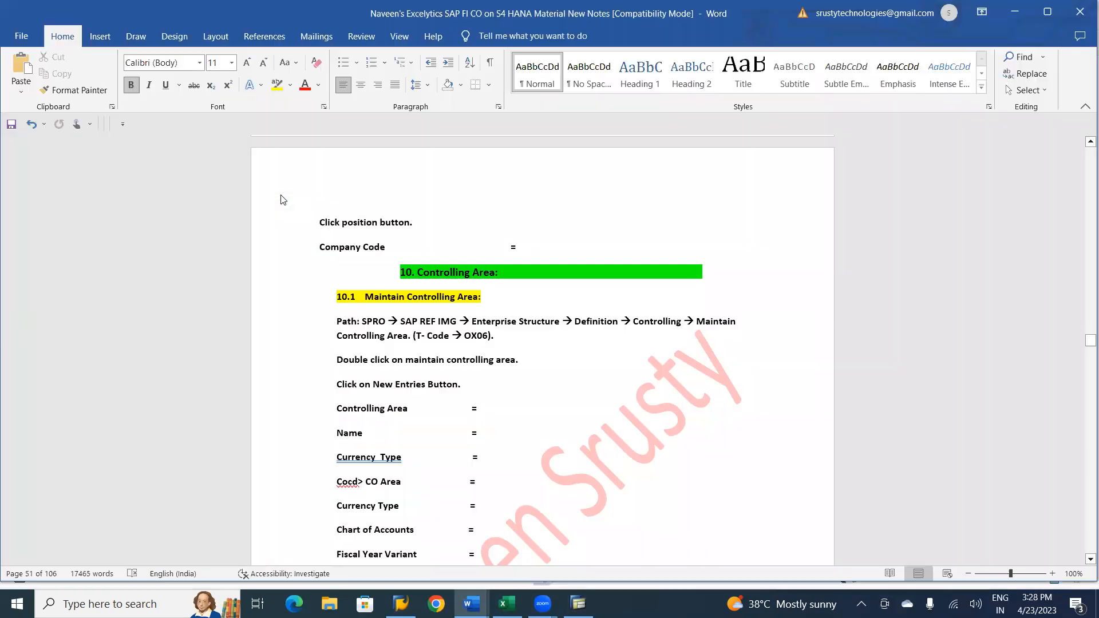
scroll(280, 199, "down", 5)
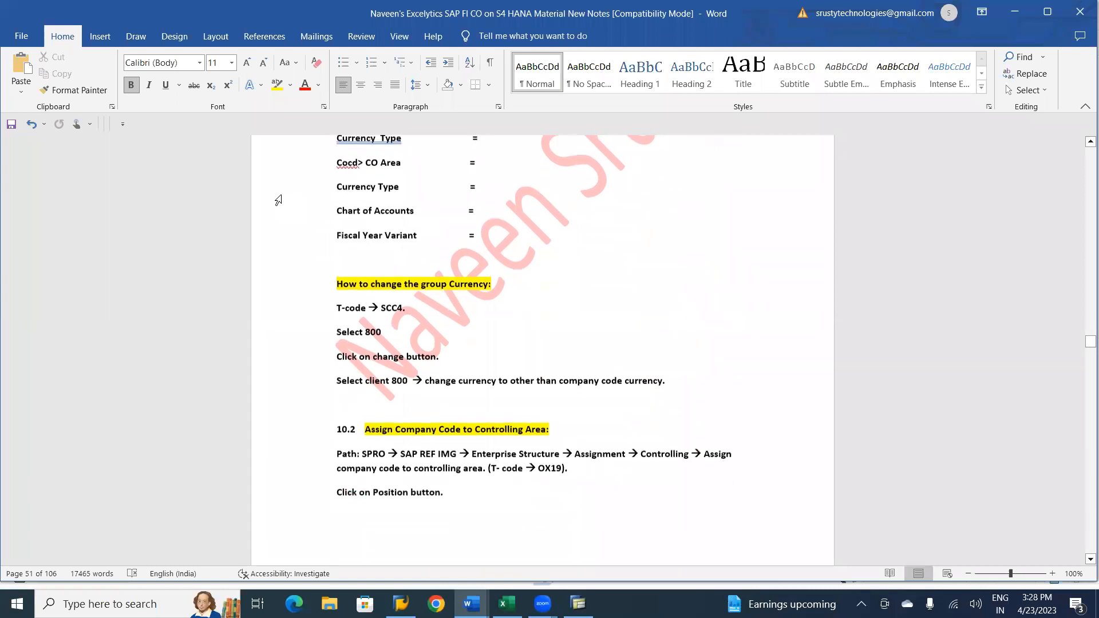
scroll(279, 200, "down", 1)
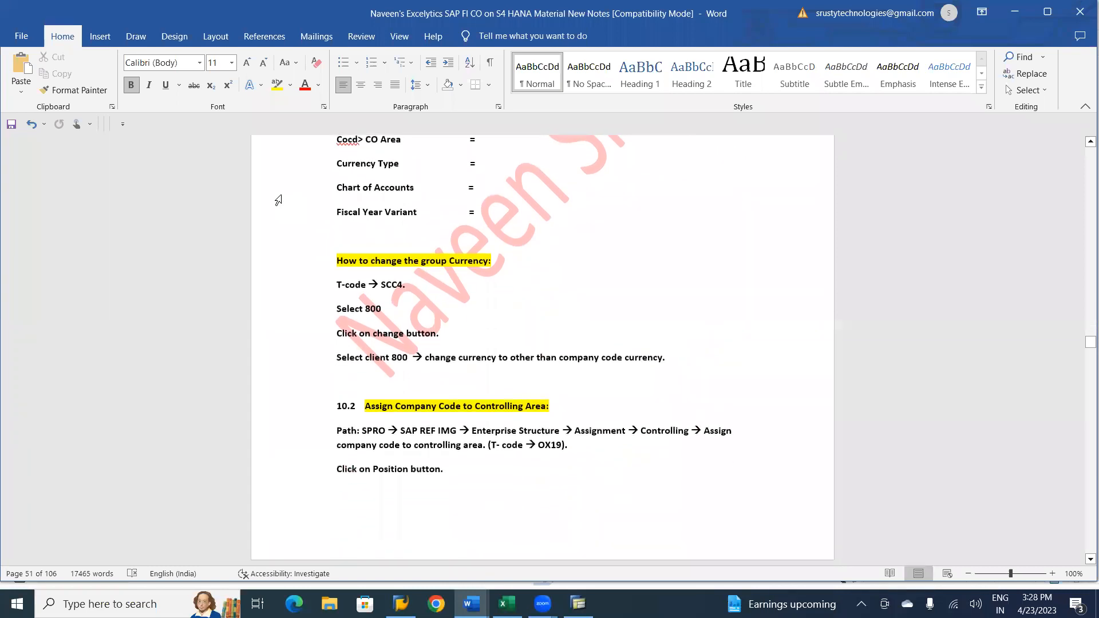
scroll(278, 200, "up", 8)
key("alt+Tab")
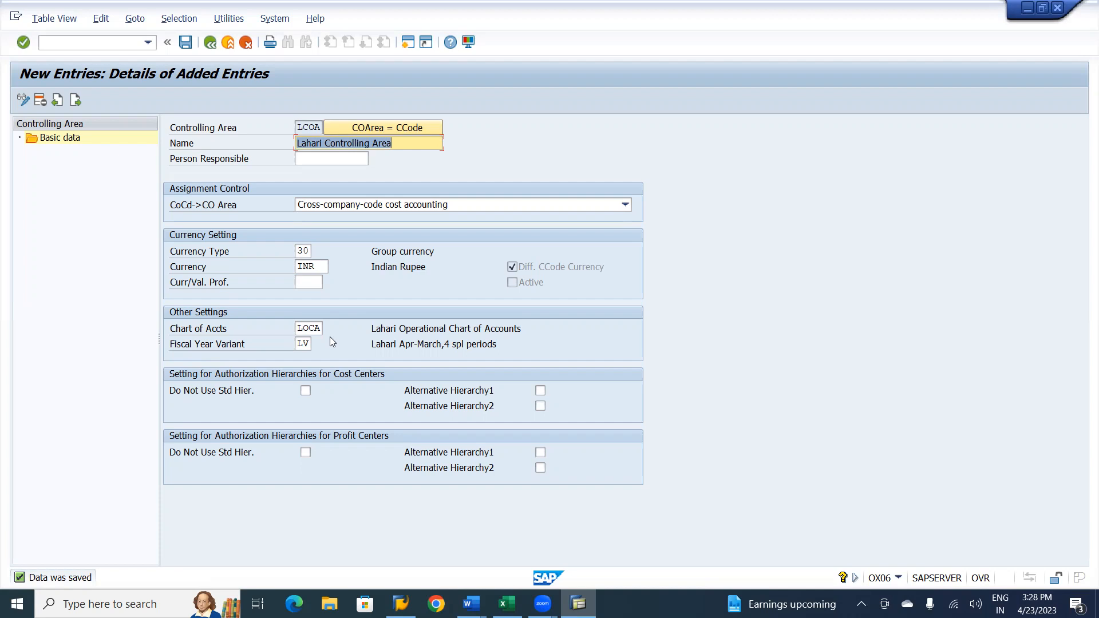
key("alt+Tab")
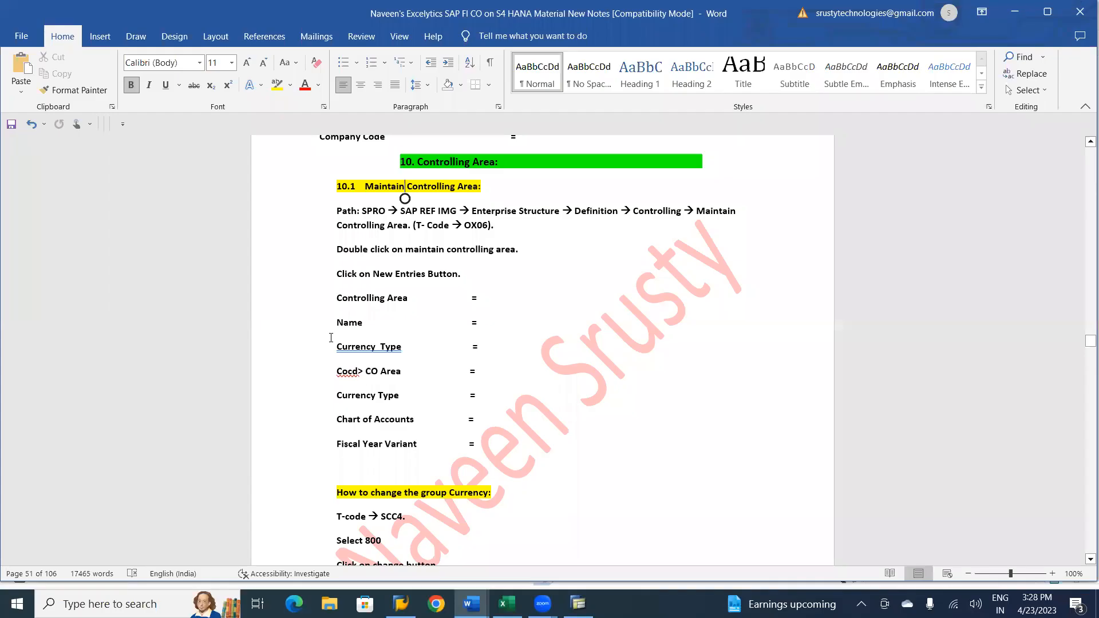
scroll(331, 338, "down", 10)
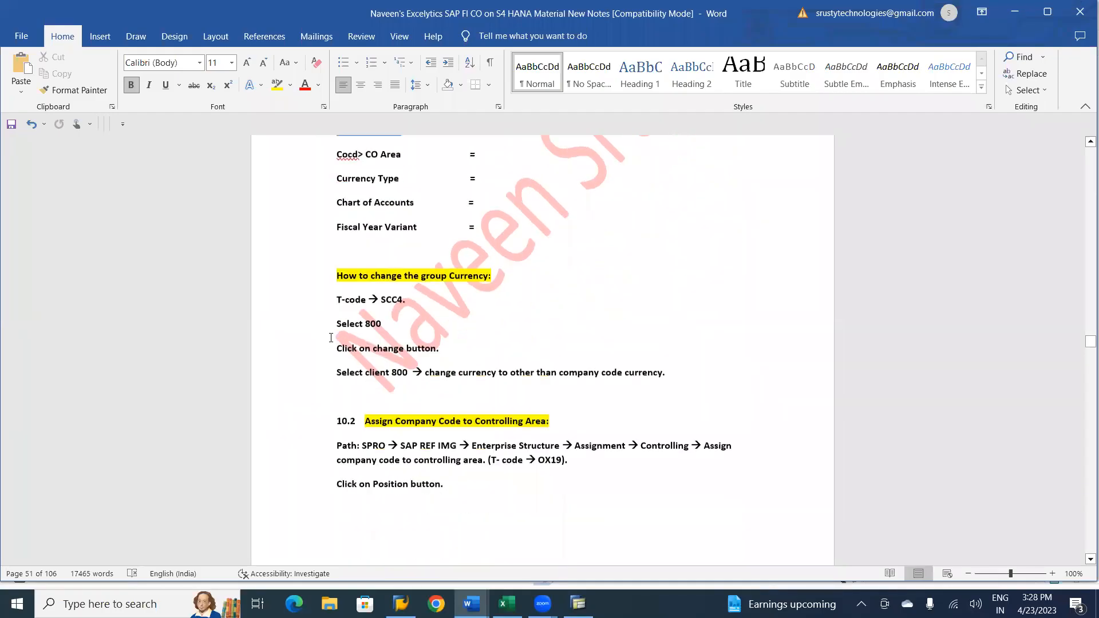
scroll(331, 337, "down", 2)
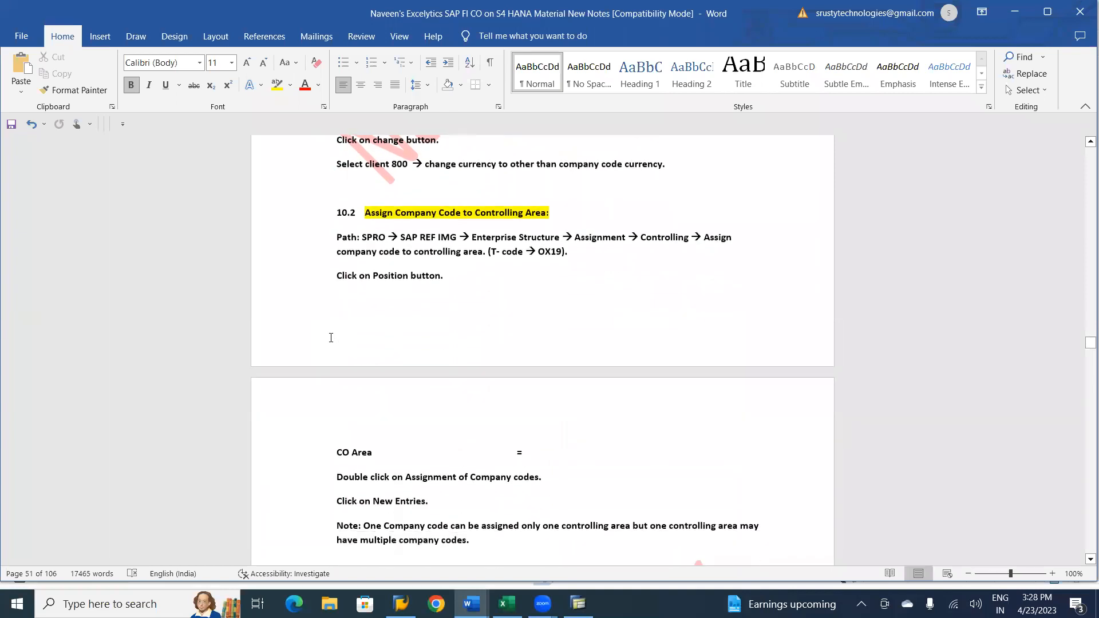
scroll(330, 338, "down", 4)
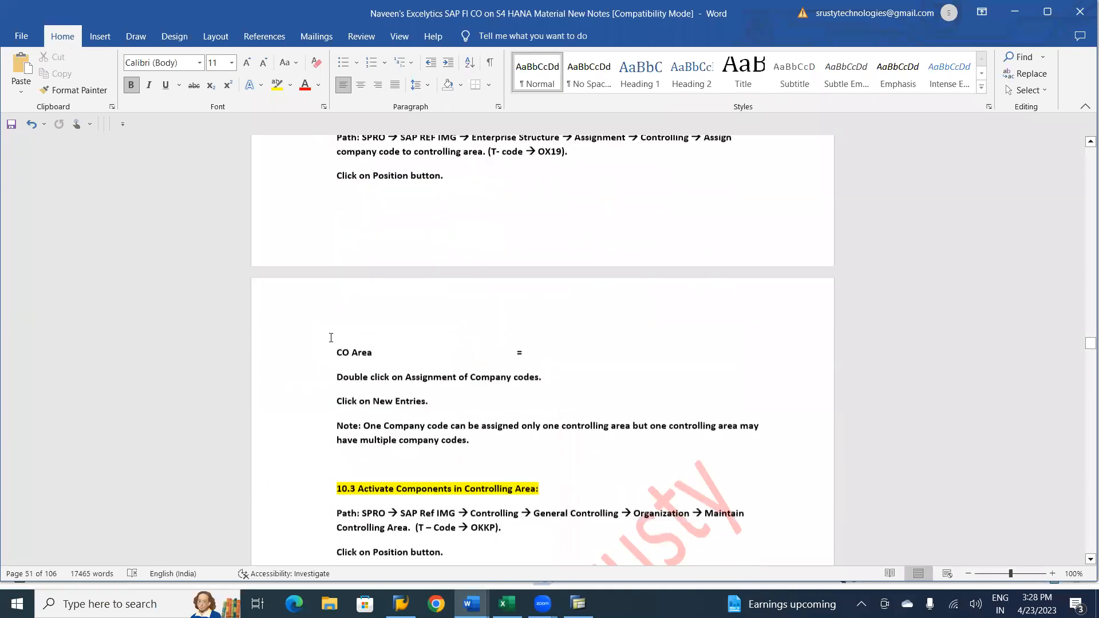
scroll(331, 337, "up", 4)
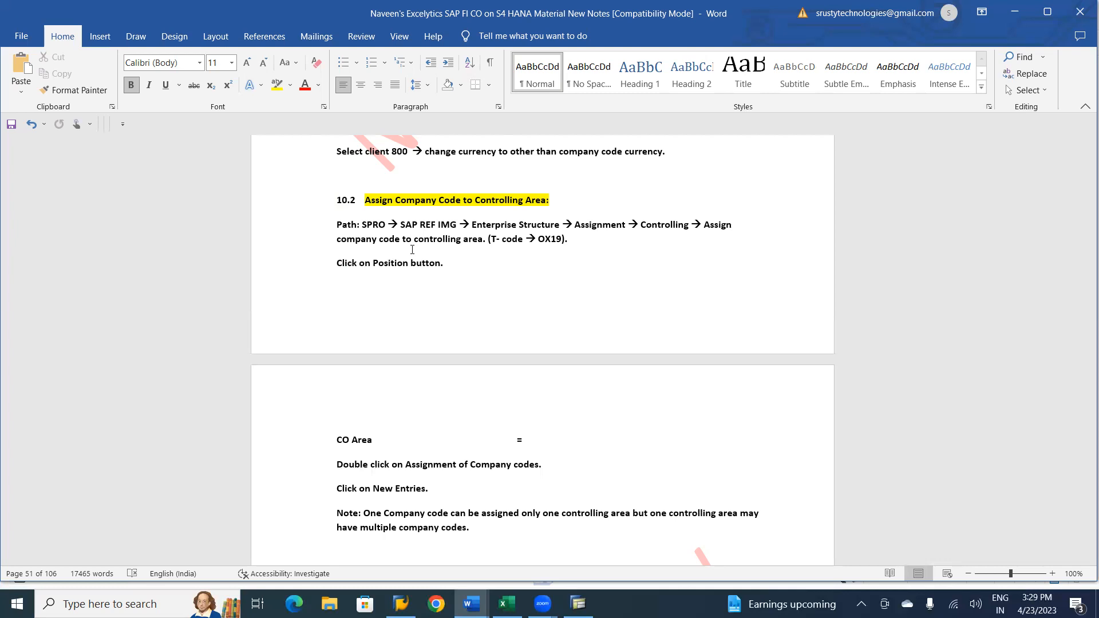
Step: Return to SAP and leave controlling area maintenance for the implementation guide, saving the changes
key("alt+Tab")
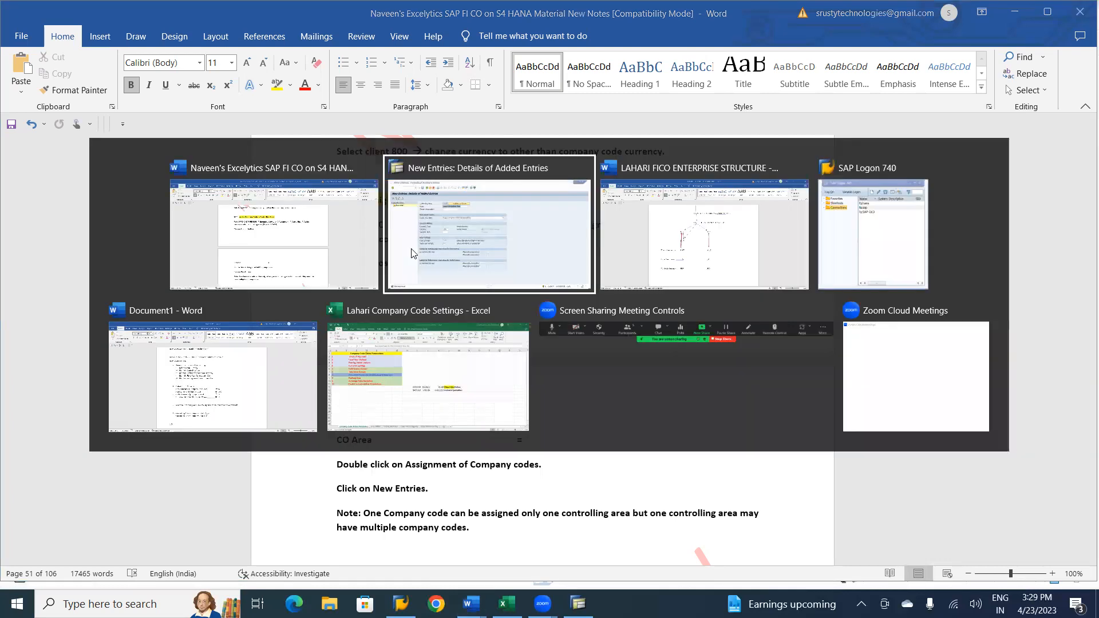
left_click(186, 45)
left_click(211, 44)
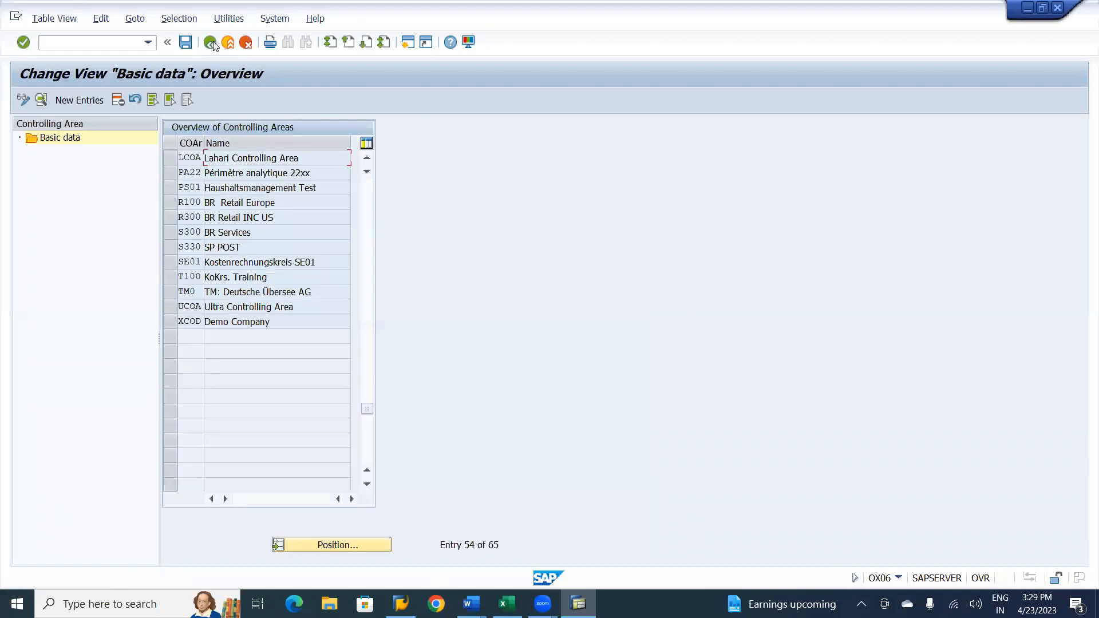
left_click(211, 43)
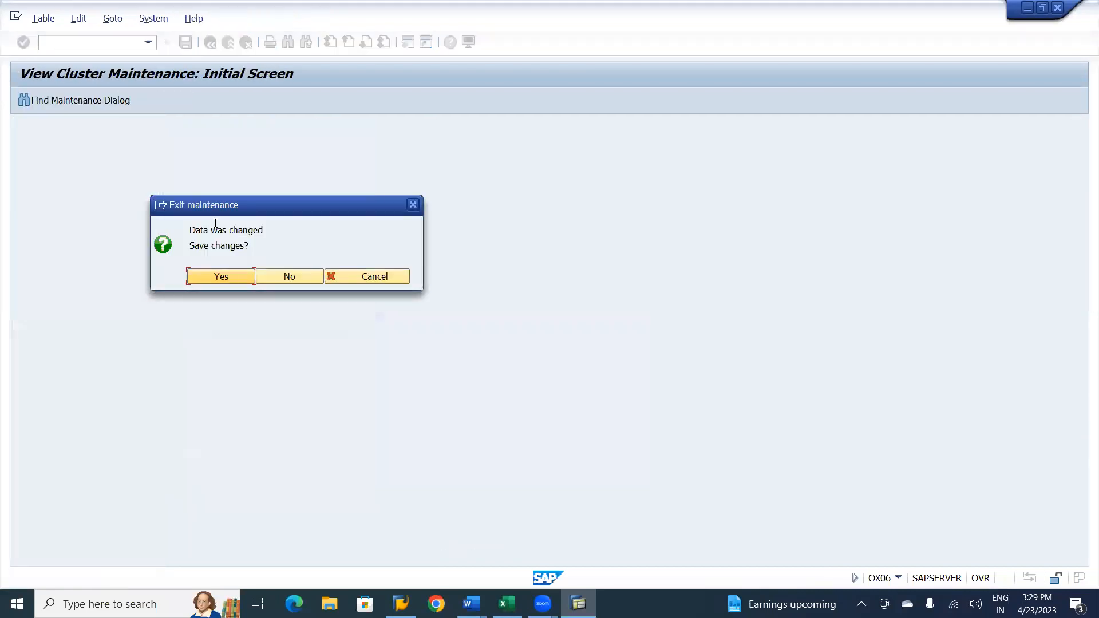
left_click(222, 276)
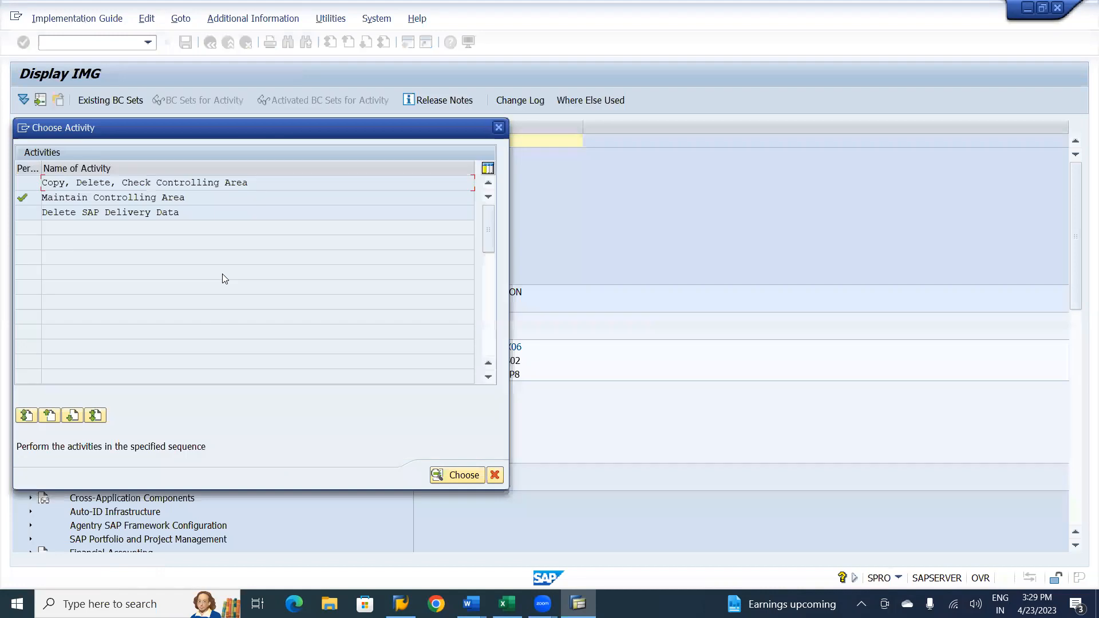
left_click(498, 476)
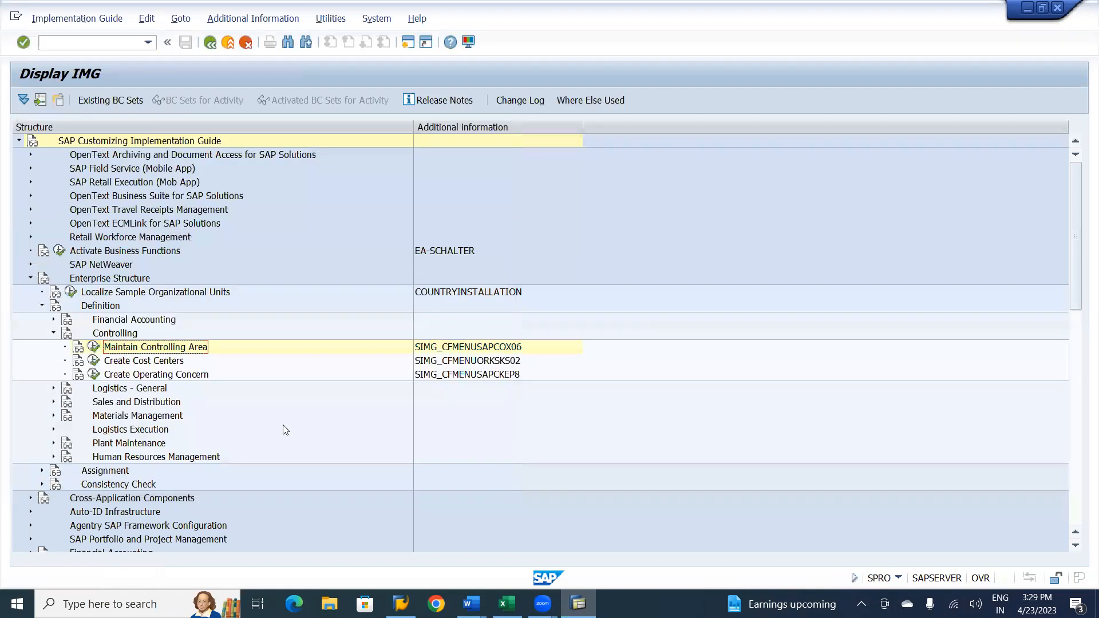
Step: Open the Assign company code to controlling area activity for Controlling under Enterprise Structure, Assignment
left_click(54, 333)
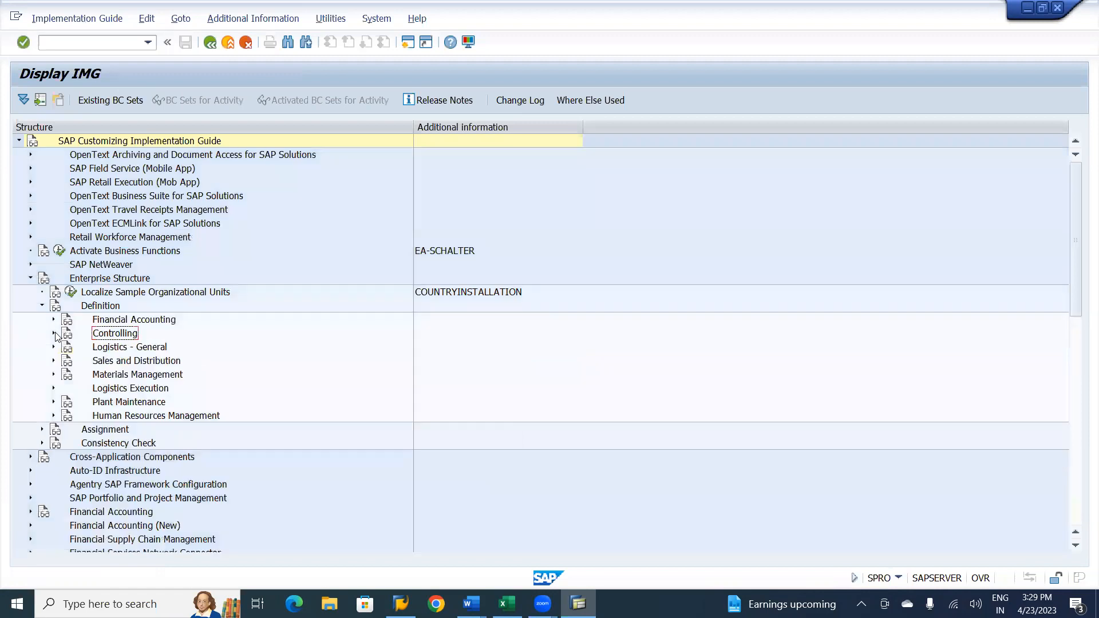
left_click(42, 306)
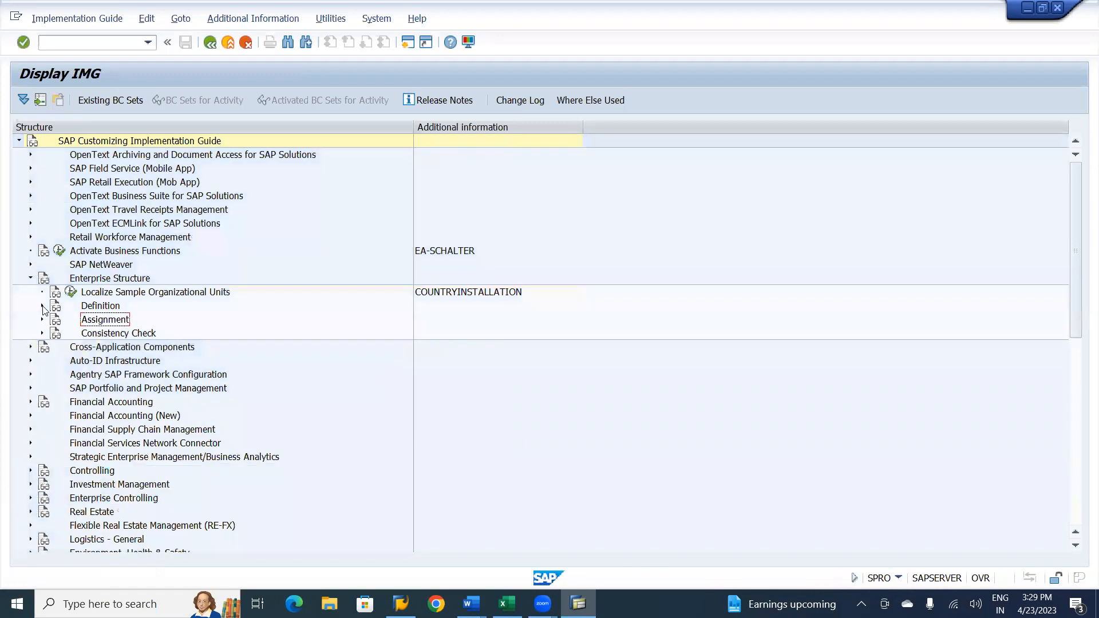
left_click(42, 320)
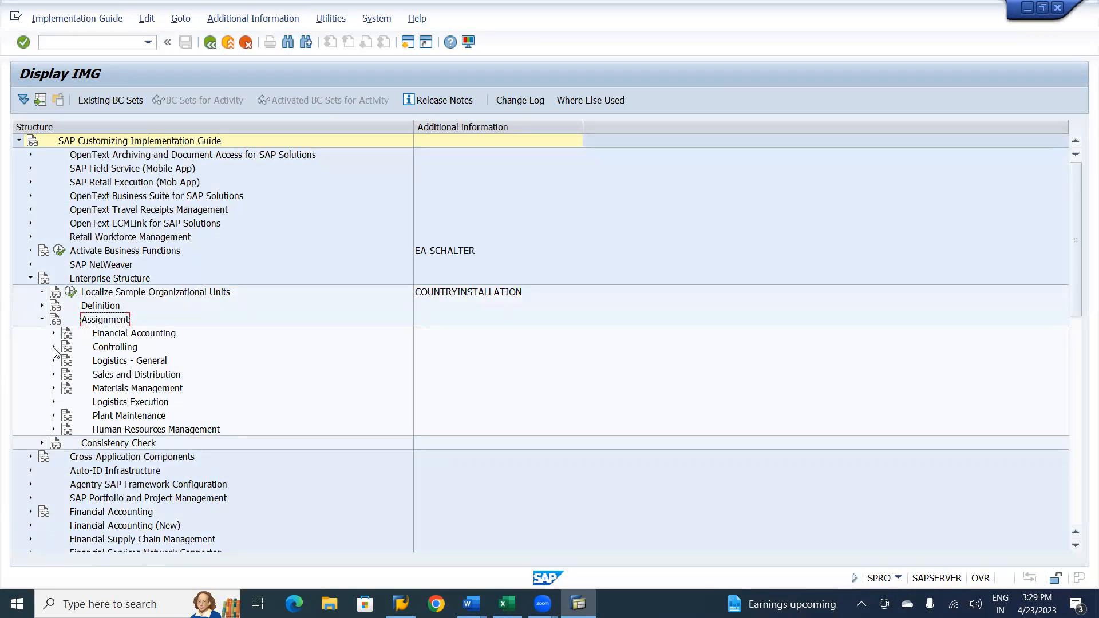
left_click(53, 348)
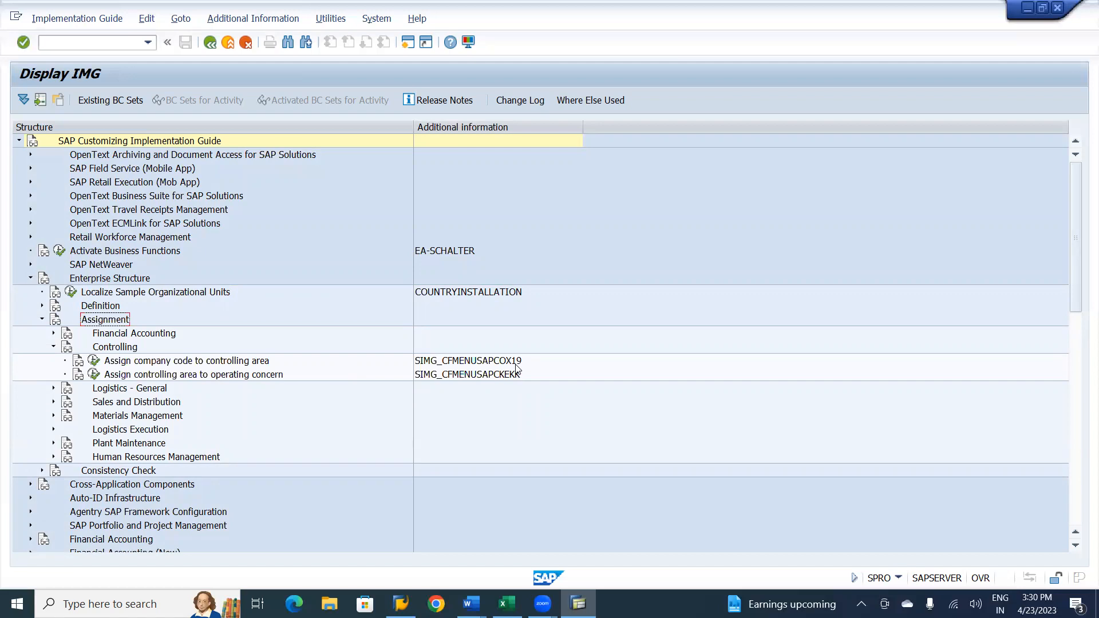
left_click(95, 362)
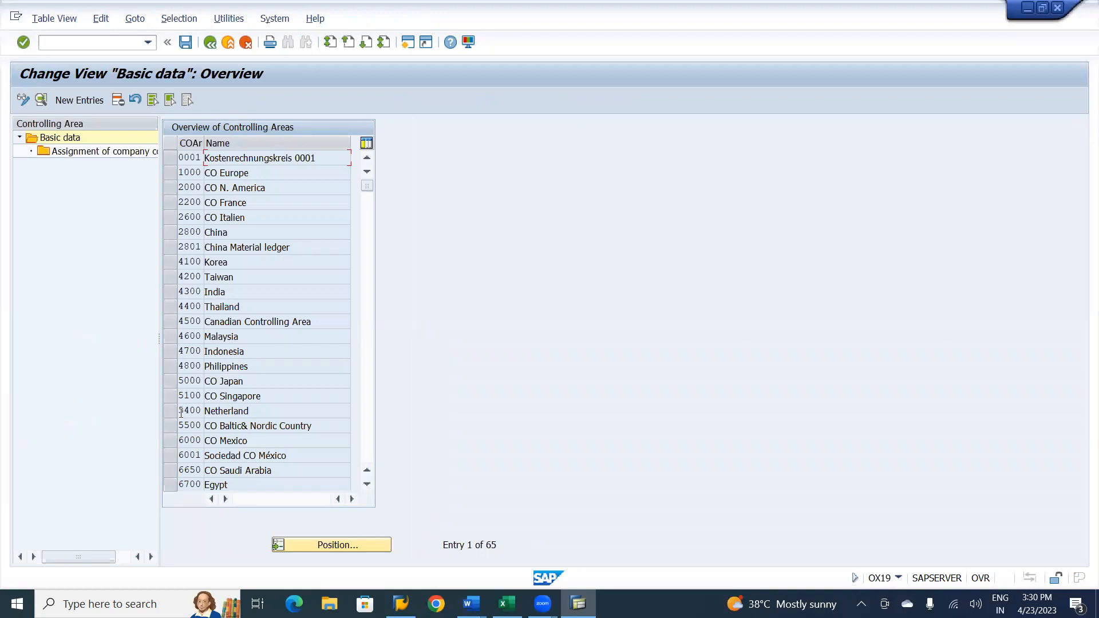
Step: Position the overview on controlling area LCOA, select it and open its assignment of company codes
left_click(329, 545)
type("1")
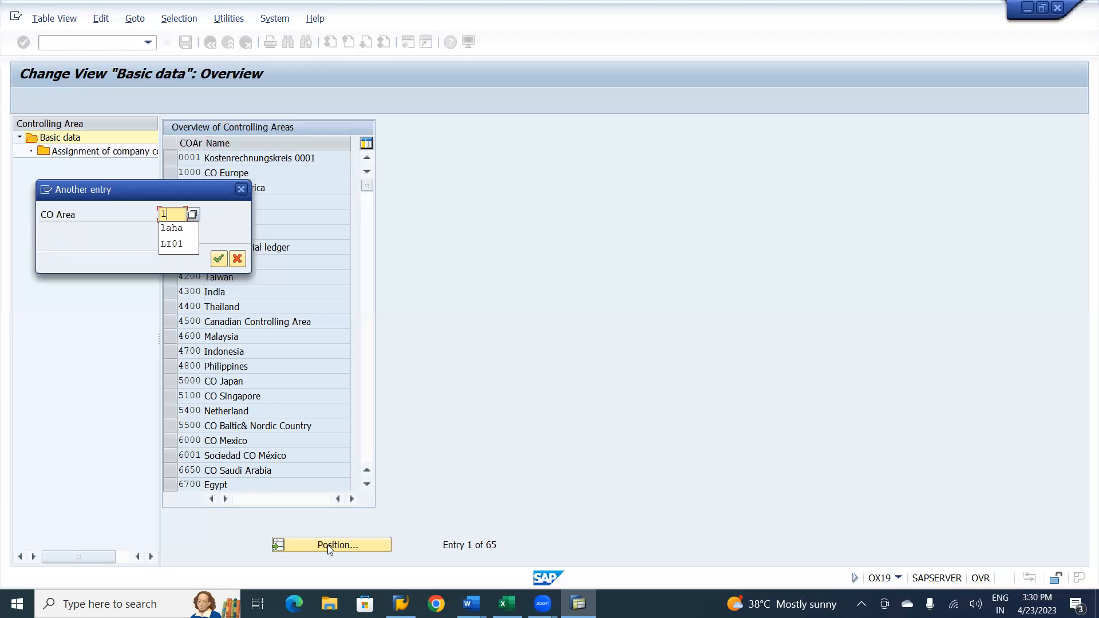
type("coa")
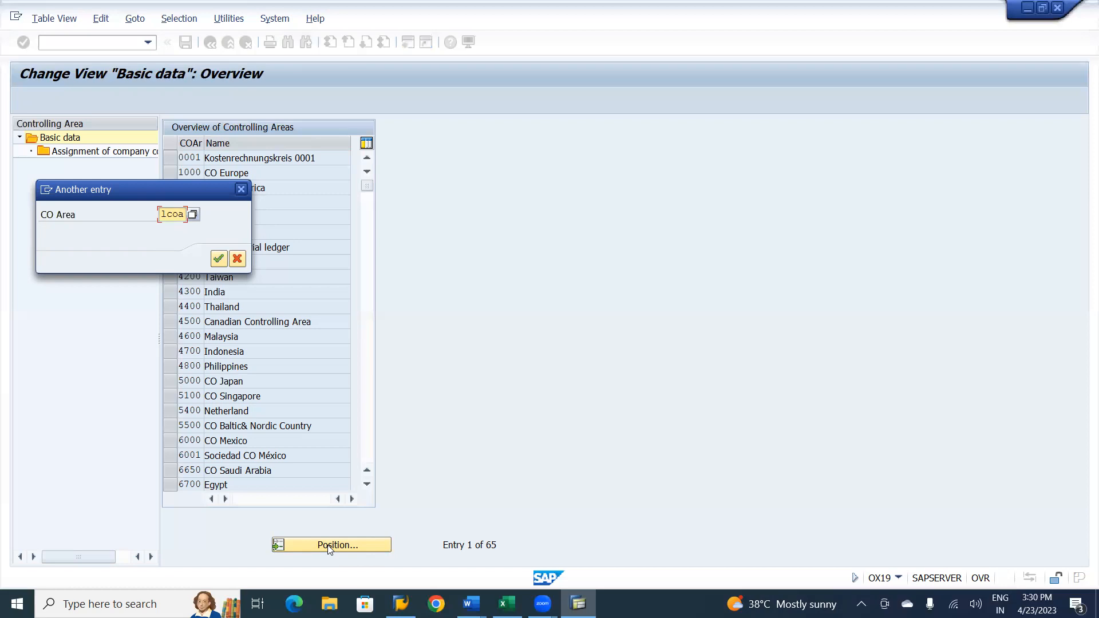
key("Return")
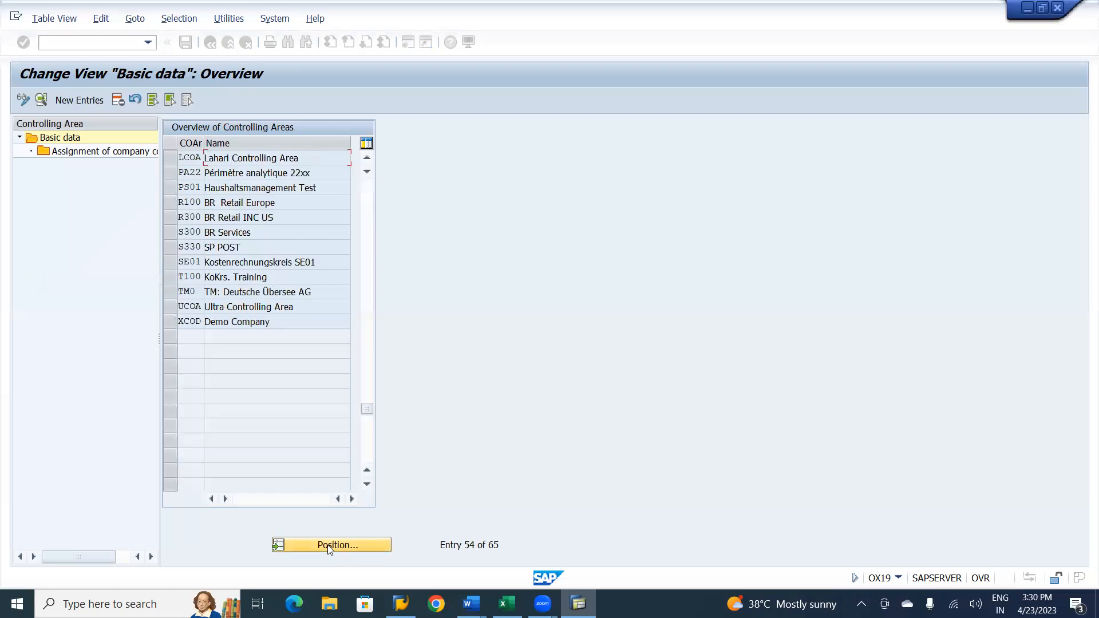
left_click(167, 161)
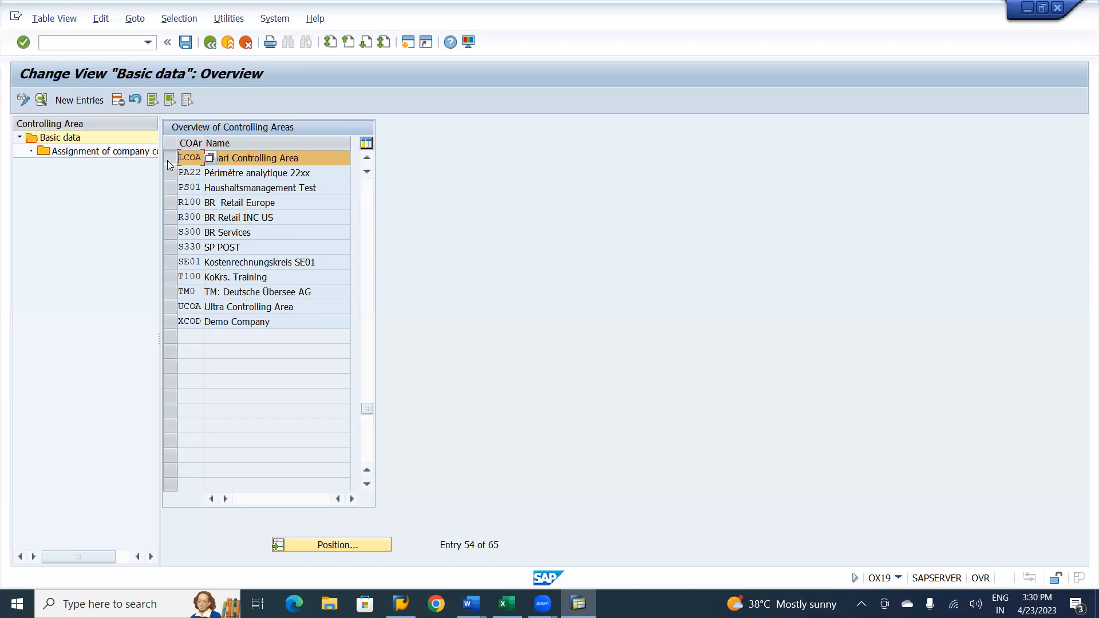
left_click(319, 157)
double_click(92, 154)
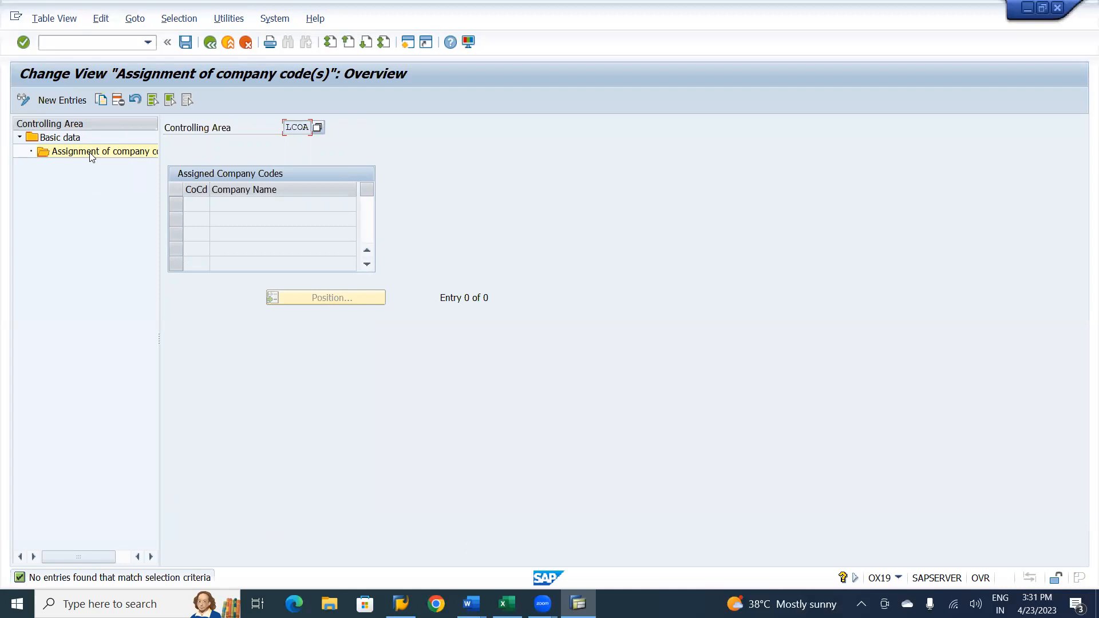
Step: Add company codes LI01, LI02 and LU01 as new assignments of controlling area LCOA and save them in customizing request SR2K900004
left_click(63, 101)
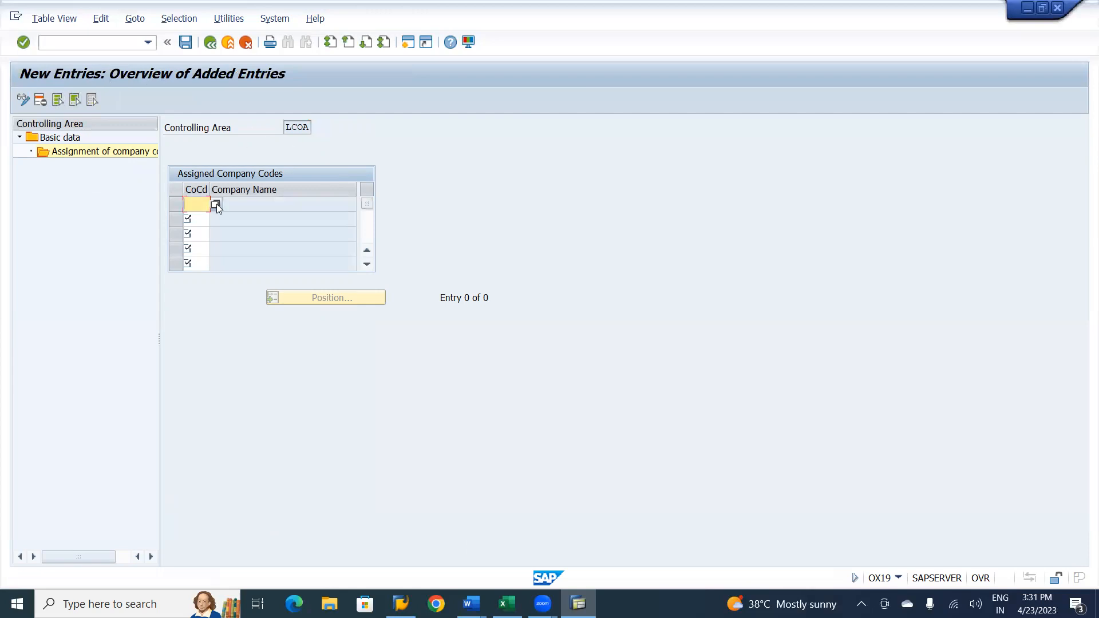
type("LI01")
key("Down")
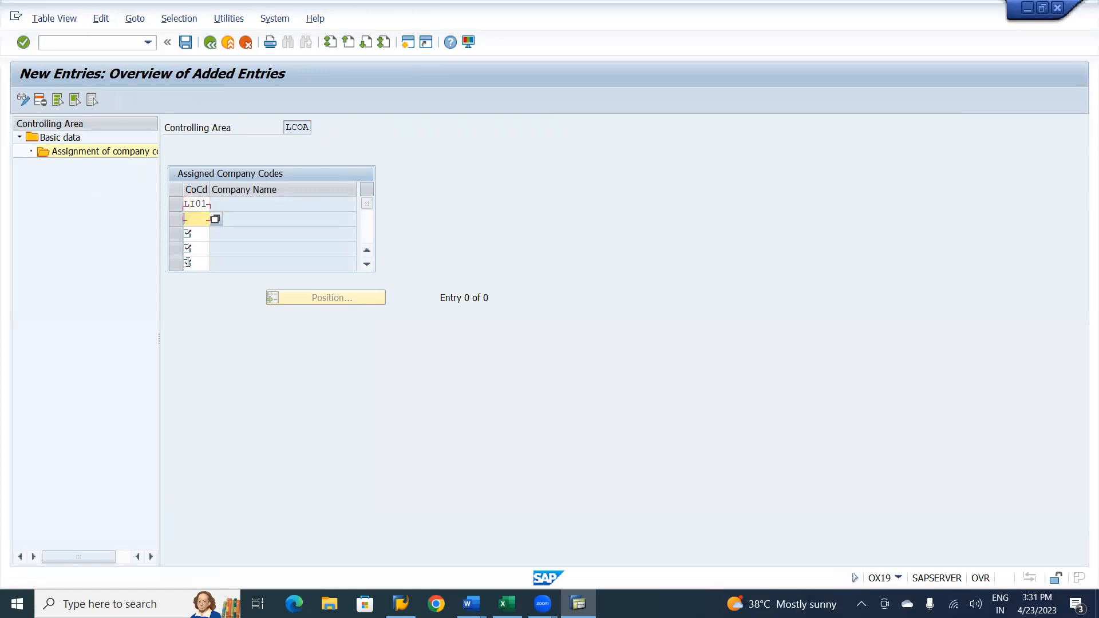
type("LI02")
key("Down")
type("LU01")
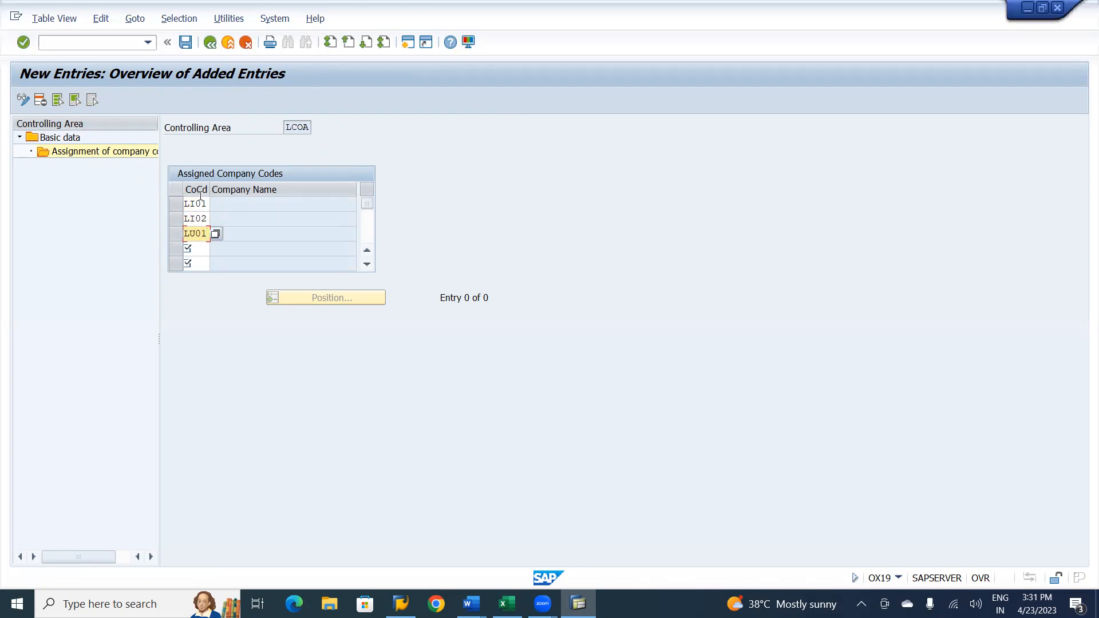
key("Return")
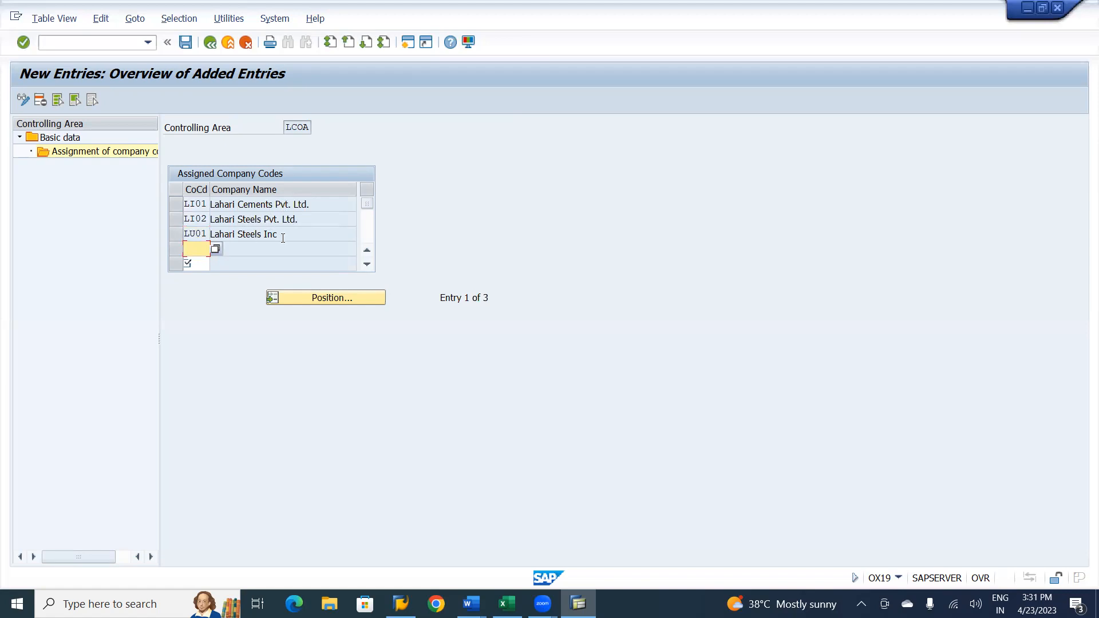
left_click(186, 43)
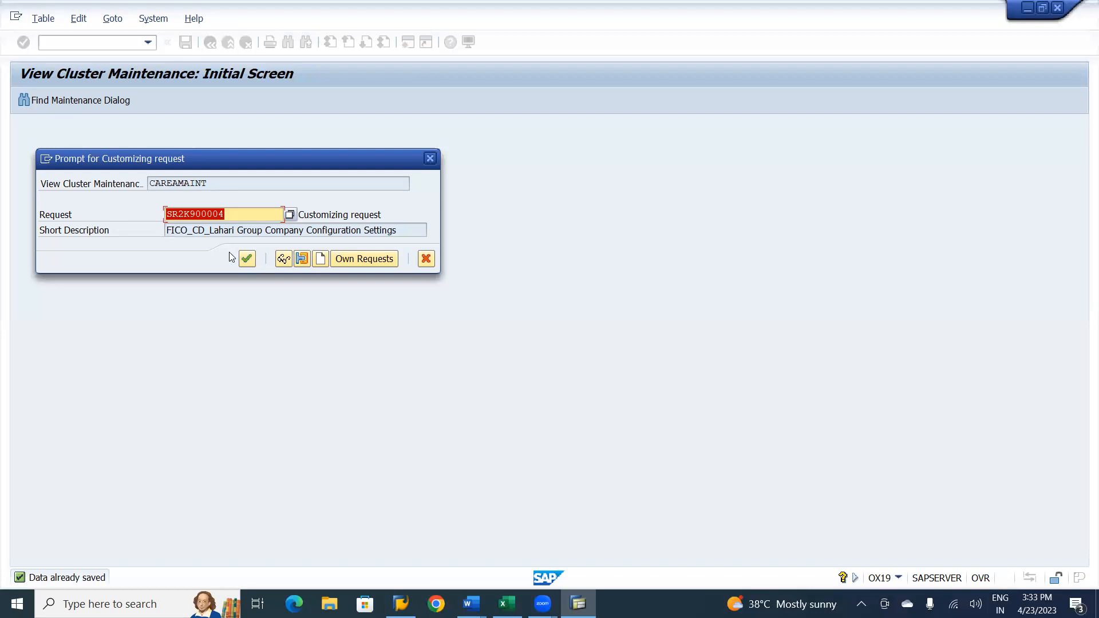
left_click(247, 260)
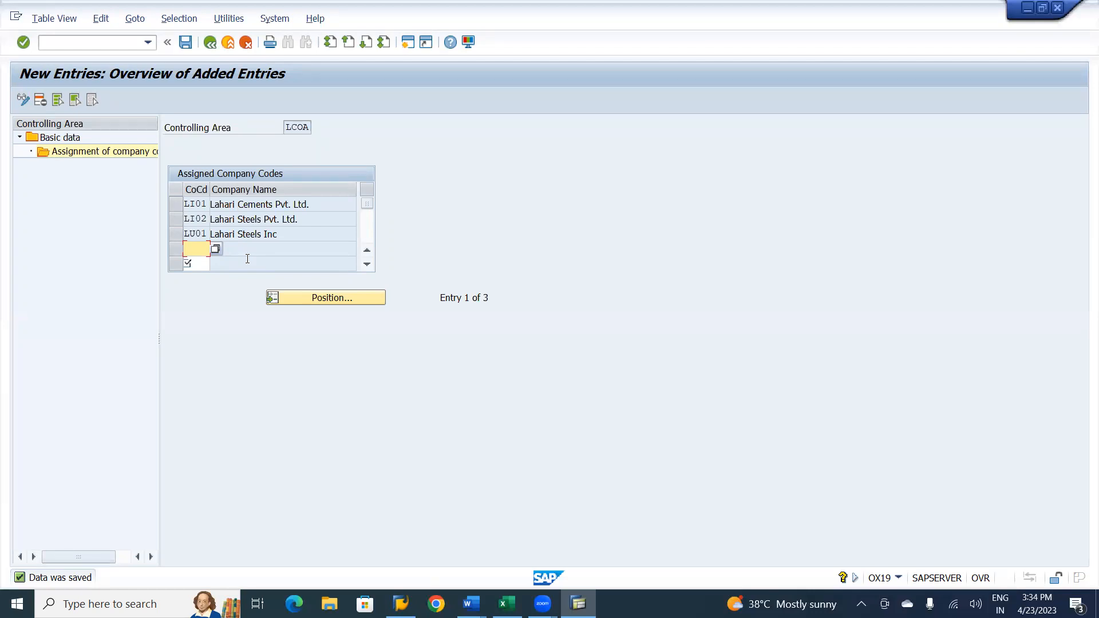
Step: Switch to the Word notes and read section 10.3 on activating components in the controlling area, reviewing sections 10.1 and 10.2
key("alt+Tab")
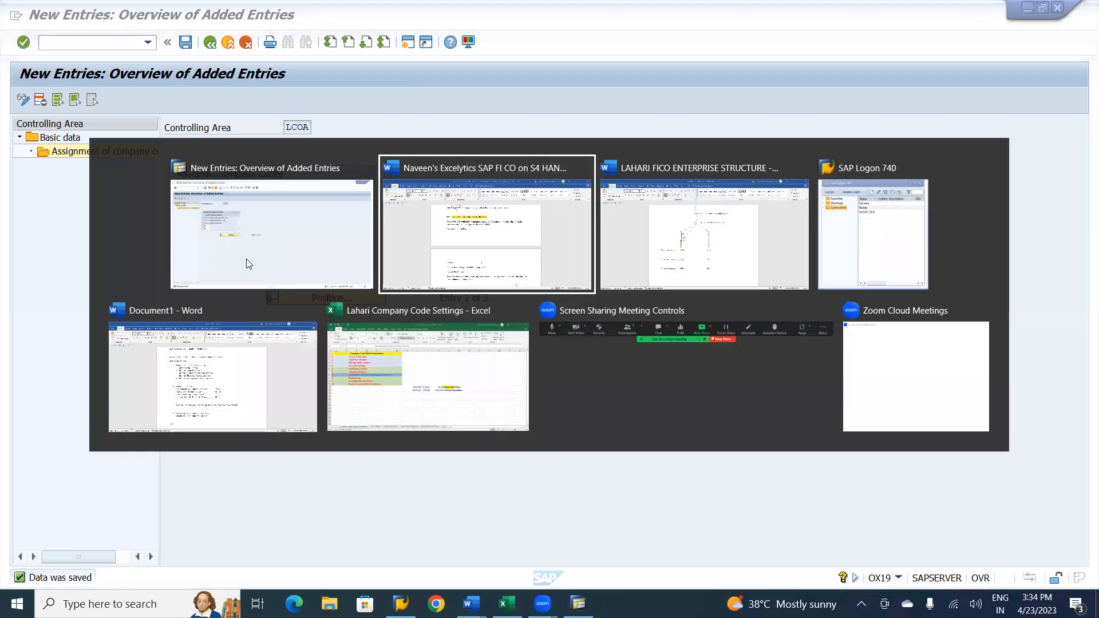
scroll(244, 264, "down", 7)
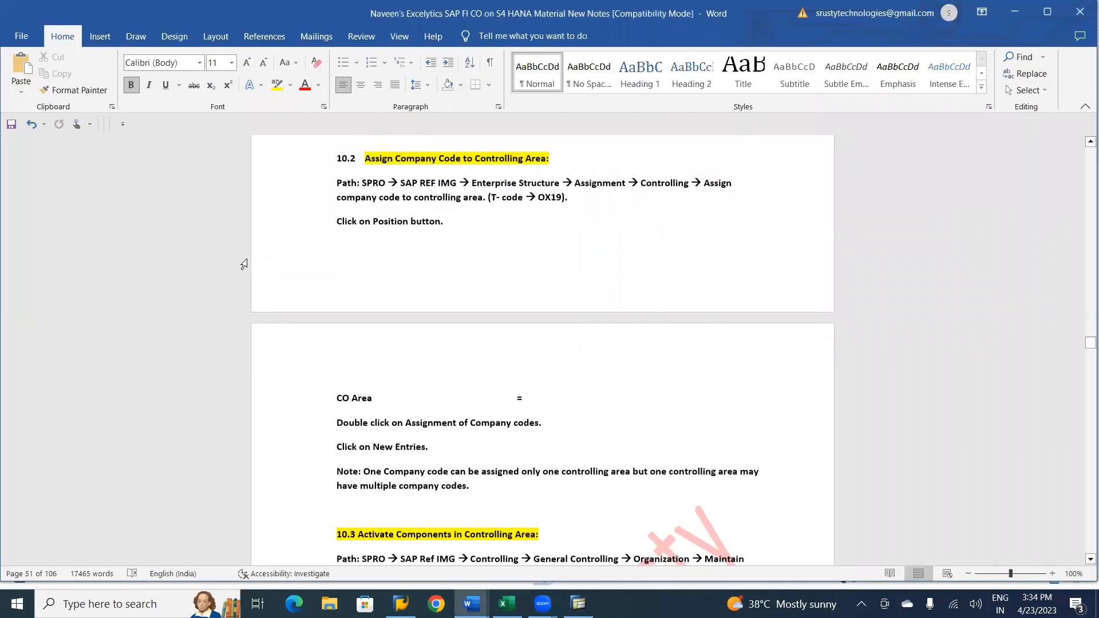
scroll(244, 264, "down", 1)
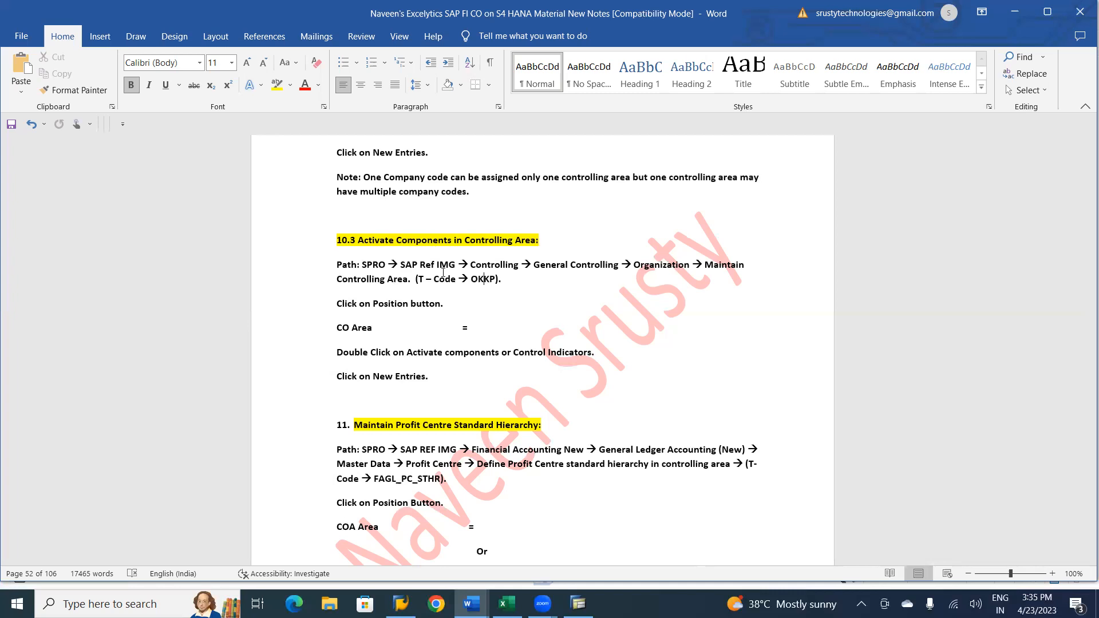
scroll(443, 272, "up", 9)
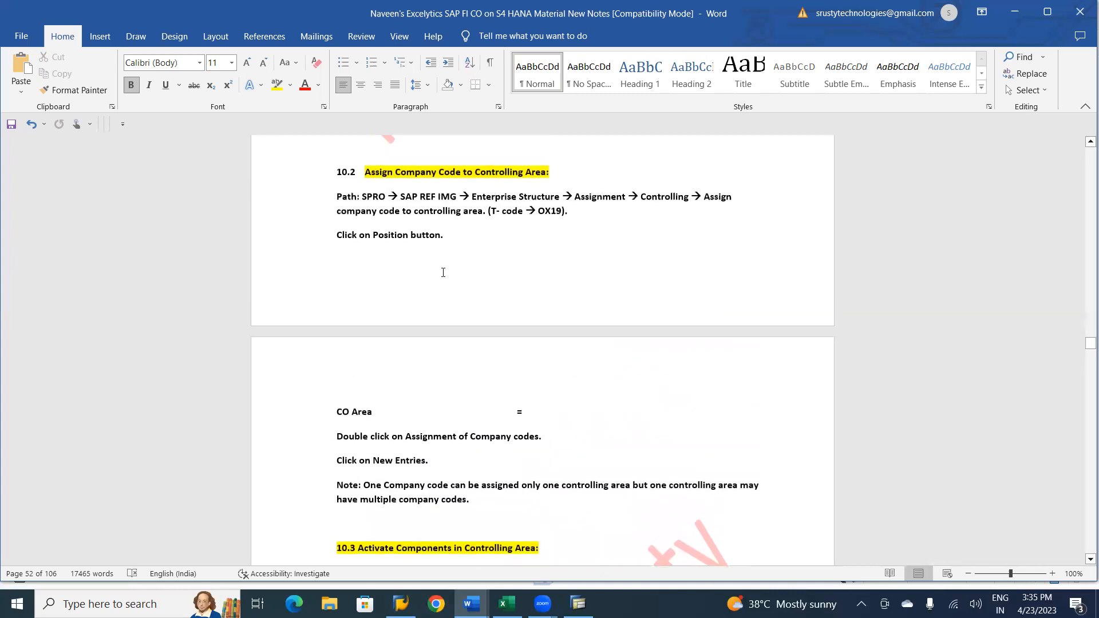
scroll(443, 273, "up", 11)
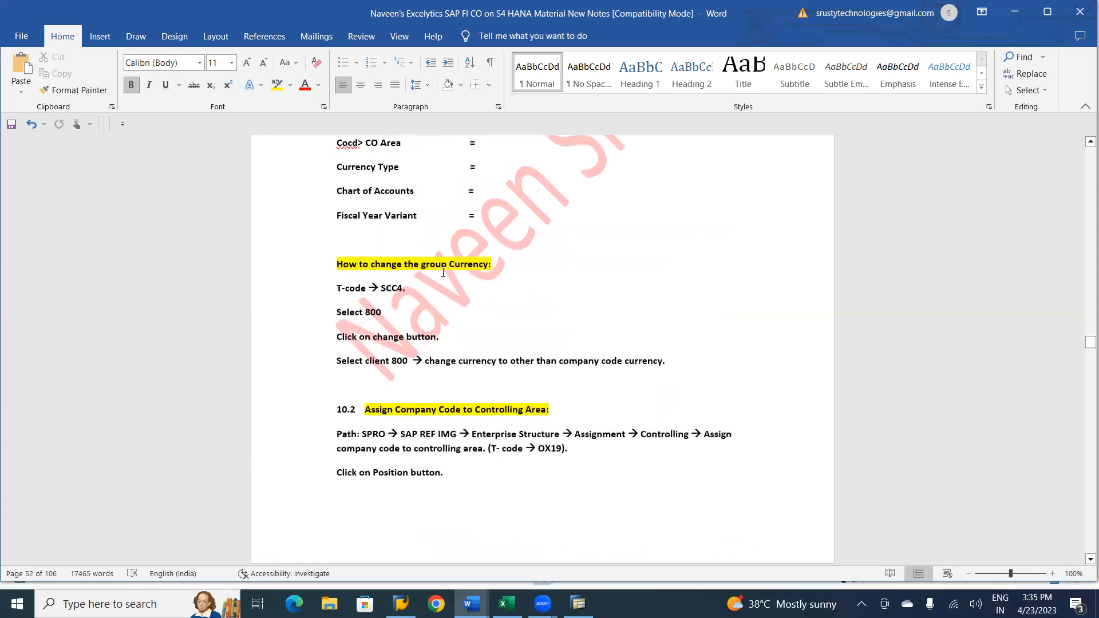
scroll(443, 272, "up", 1)
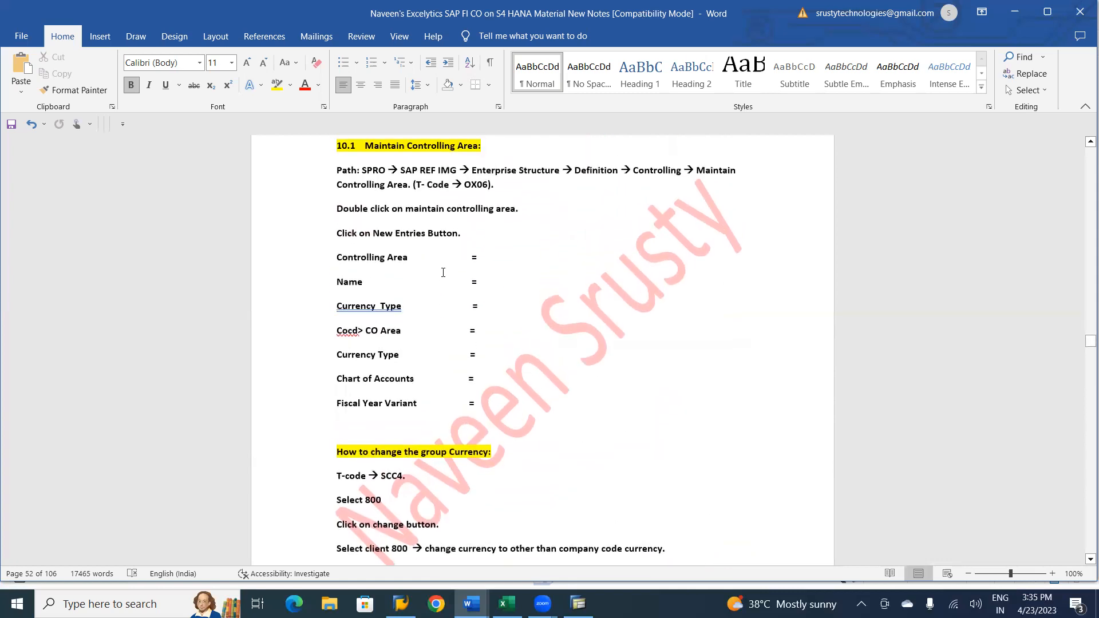
scroll(443, 272, "down", 11)
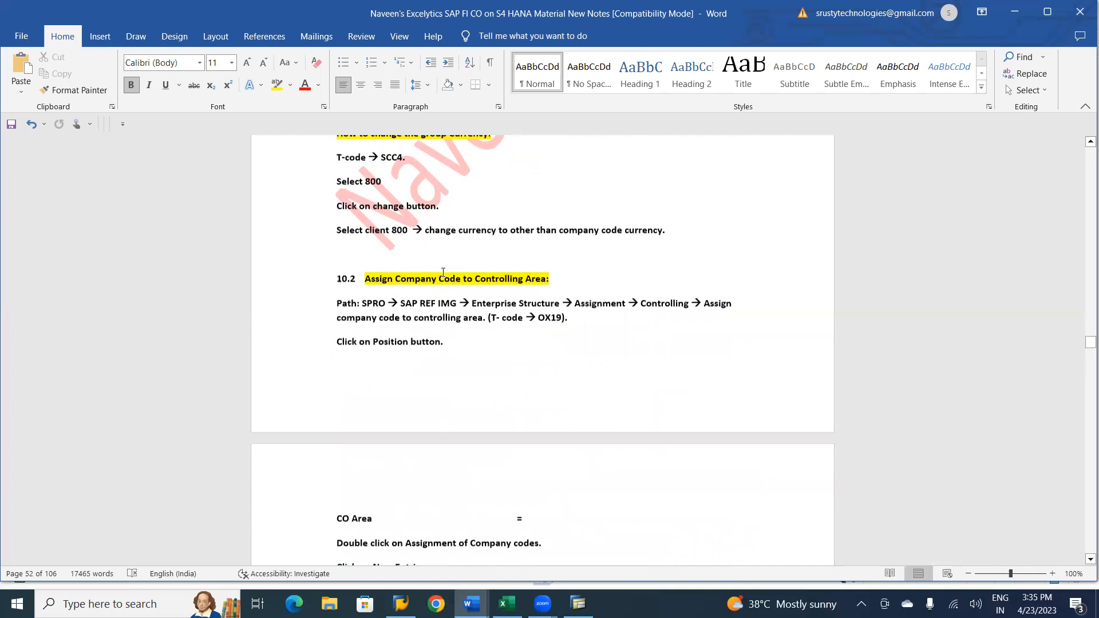
scroll(443, 273, "down", 7)
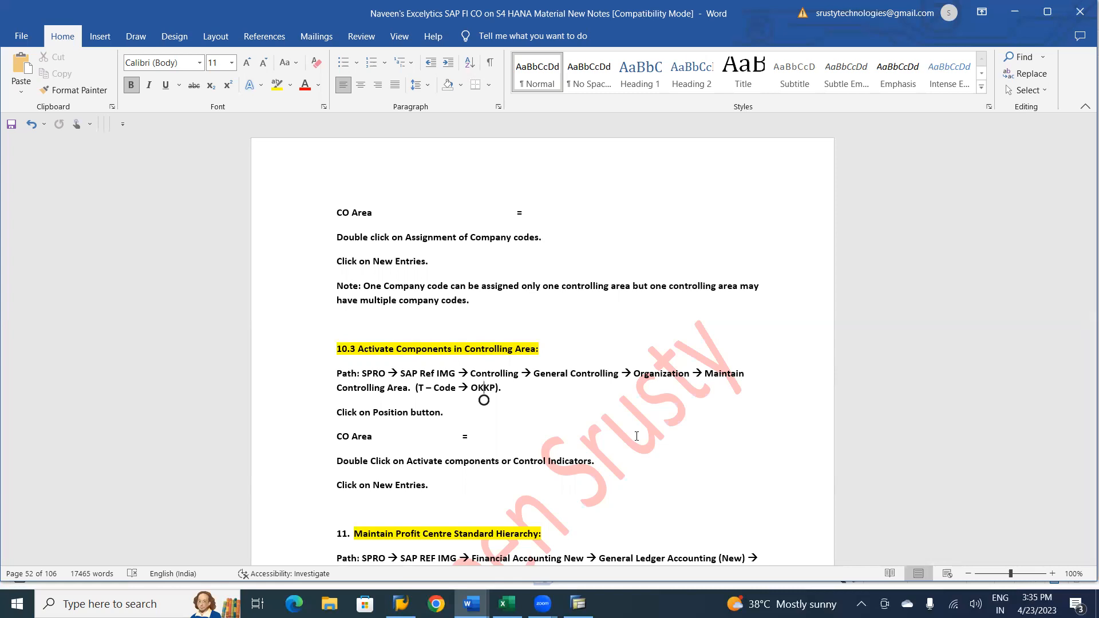
Step: Return to SAP and leave the company code assignment for the implementation guide
key("alt+Tab")
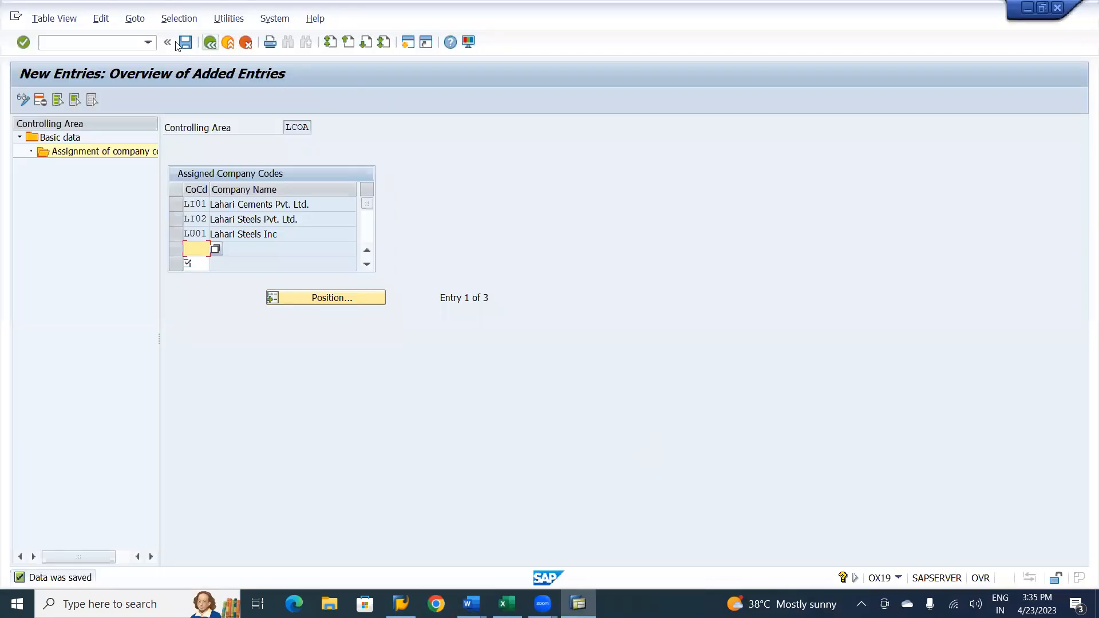
left_click(214, 47)
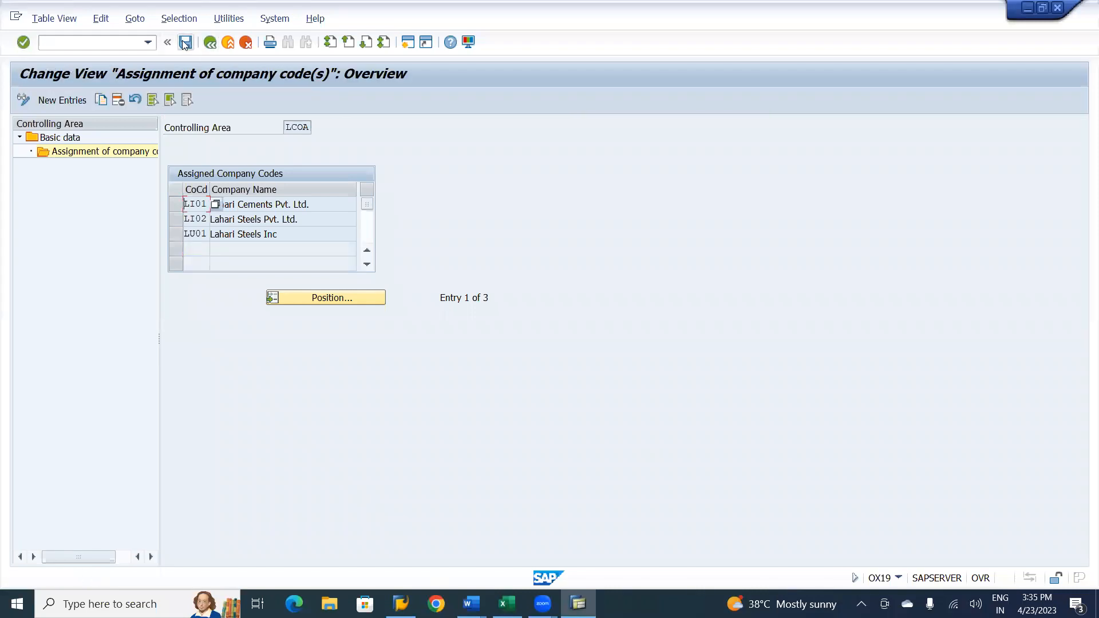
left_click(208, 44)
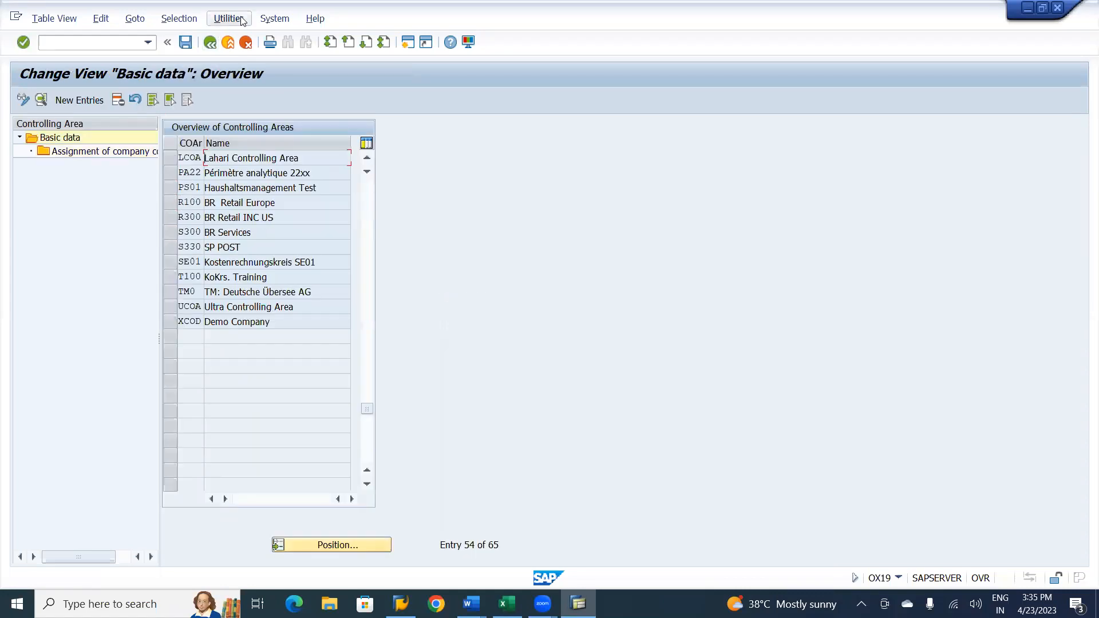
left_click(210, 45)
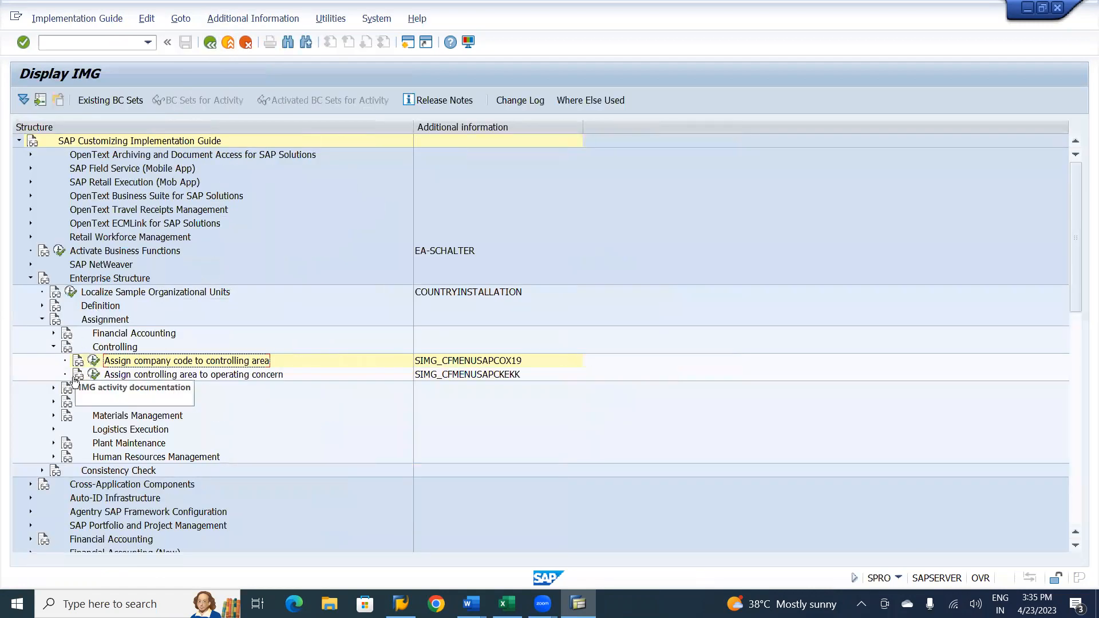
Step: Collapse Enterprise Structure and open the Maintain Controlling Area activity for Organization under Controlling, General Controlling
left_click(54, 347)
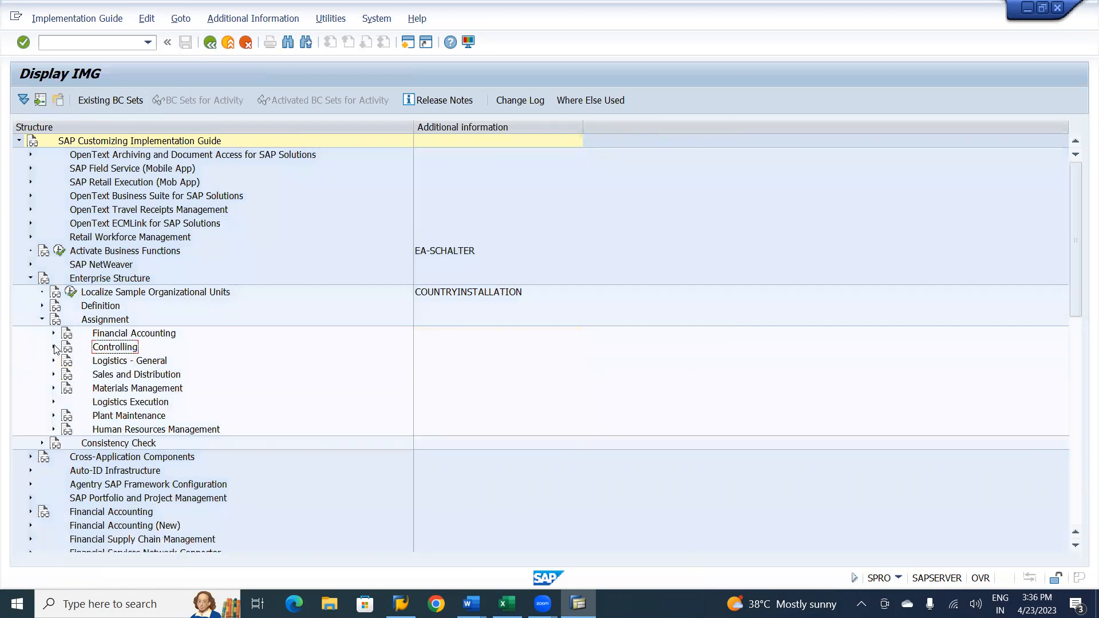
left_click(30, 279)
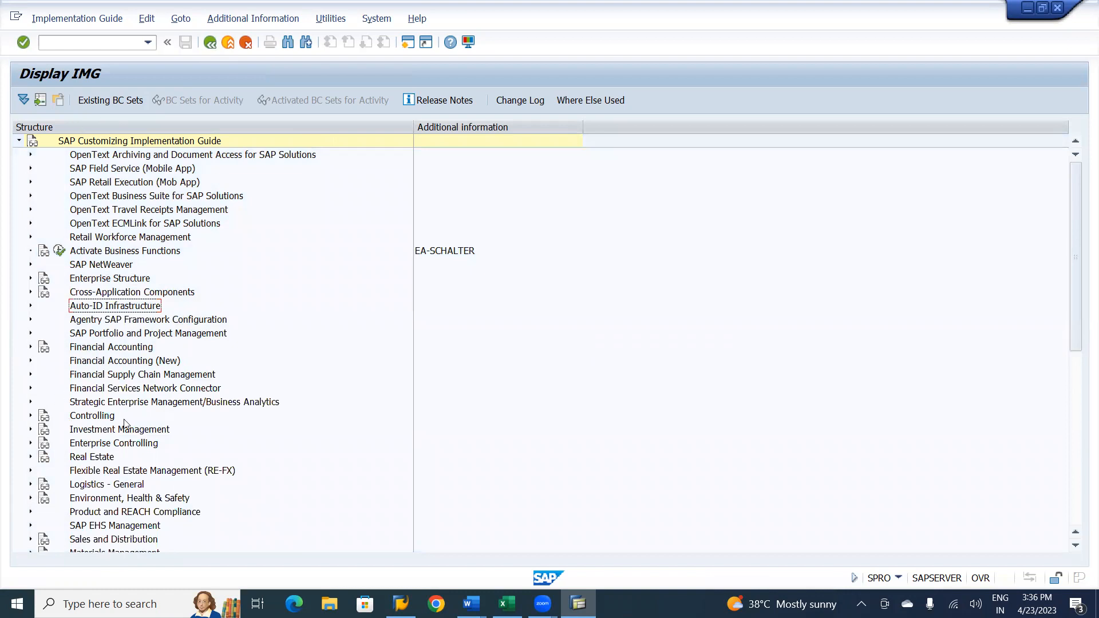
left_click(29, 417)
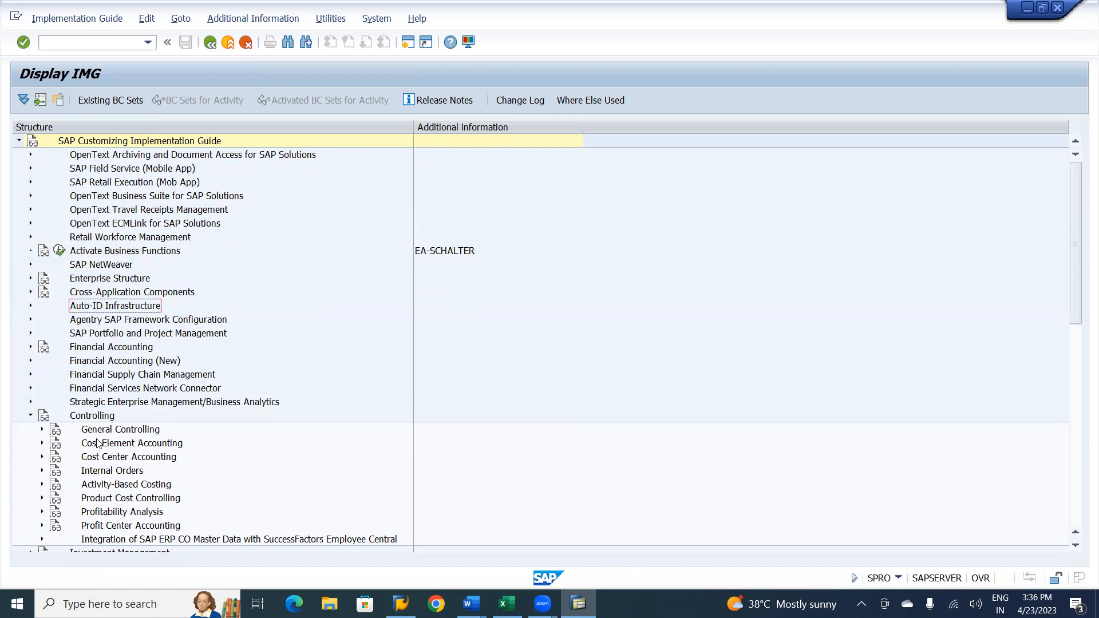
left_click(42, 430)
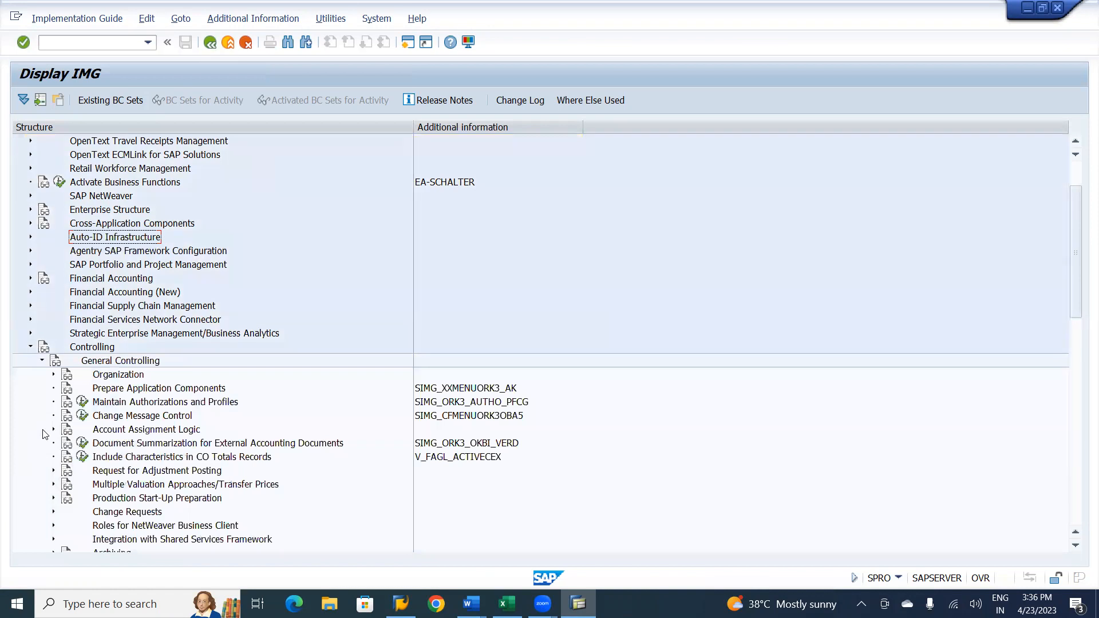
left_click(54, 375)
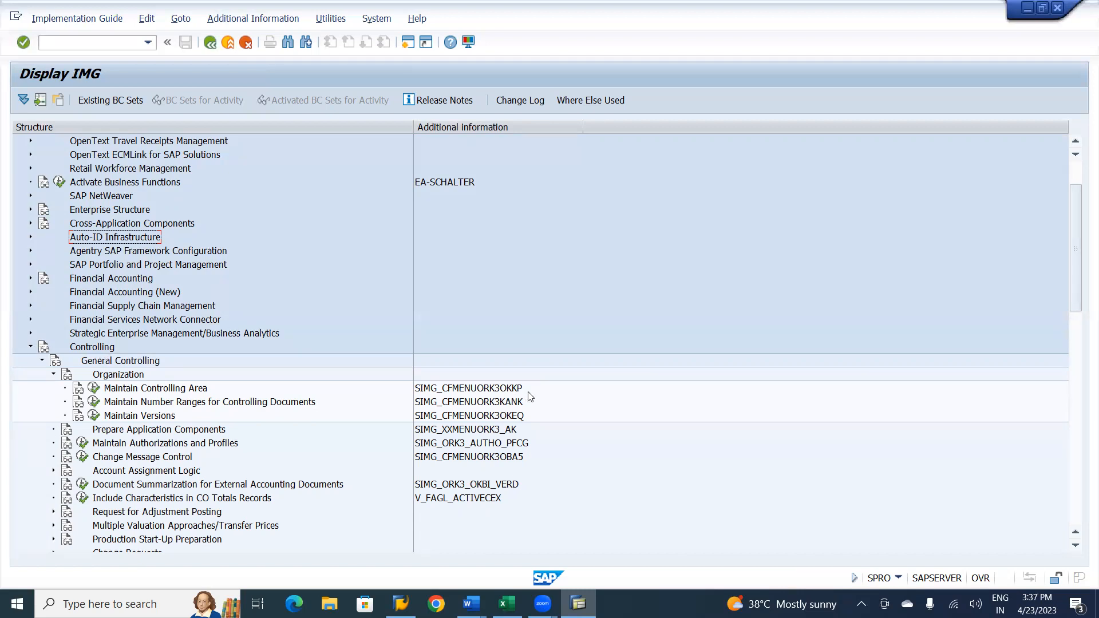
left_click(95, 390)
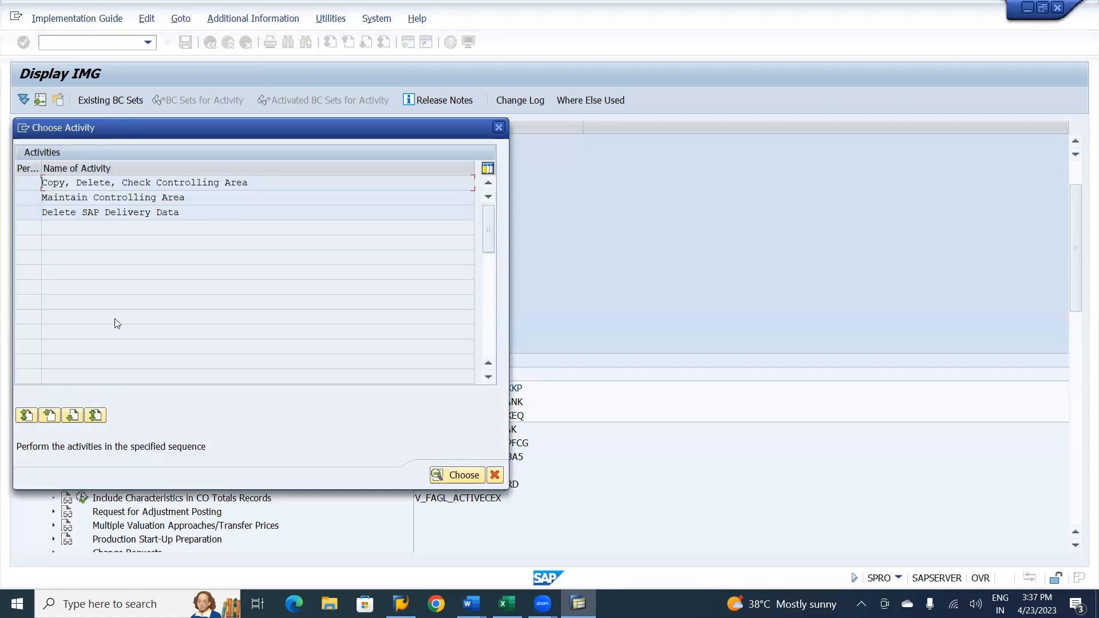
double_click(136, 199)
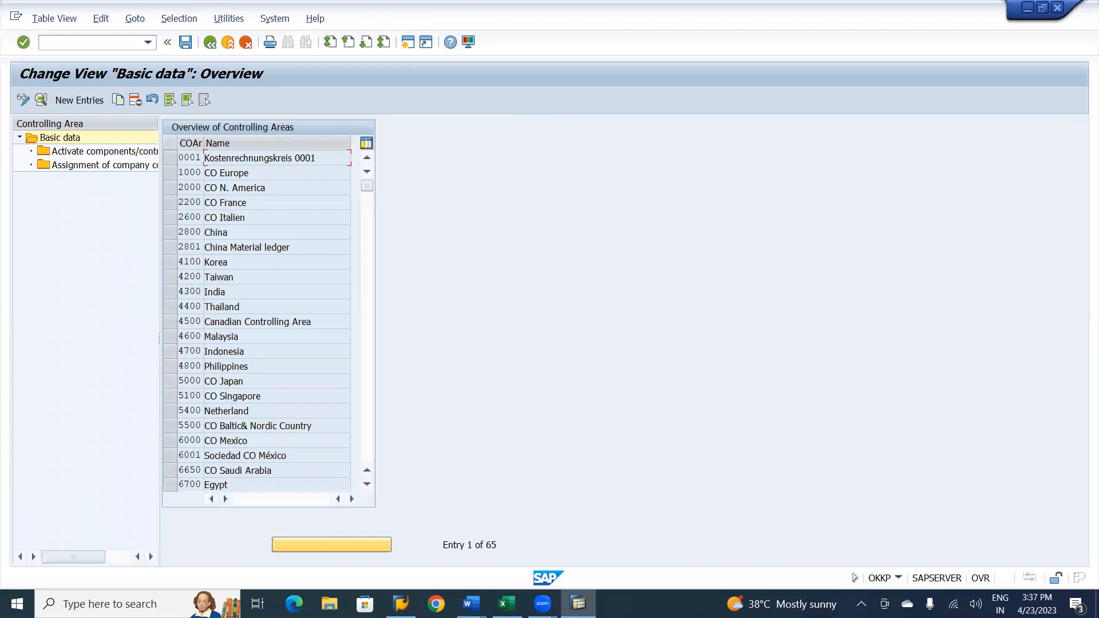
Step: Position the overview on controlling area LCOA, select it and open its Activate components/control indicators view
left_click(342, 551)
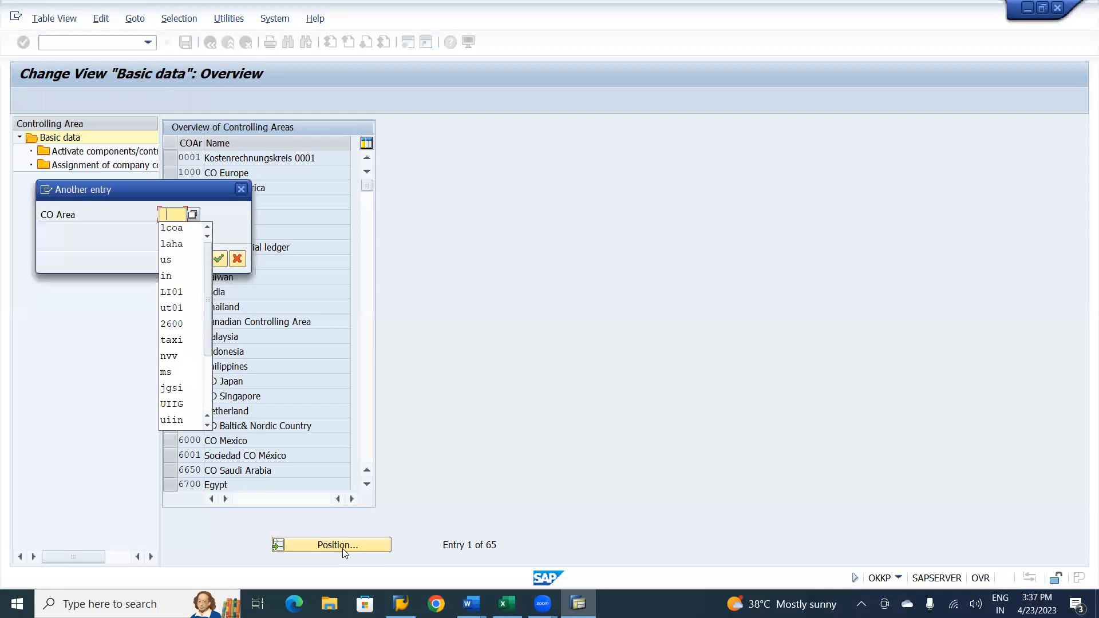
left_click(173, 228)
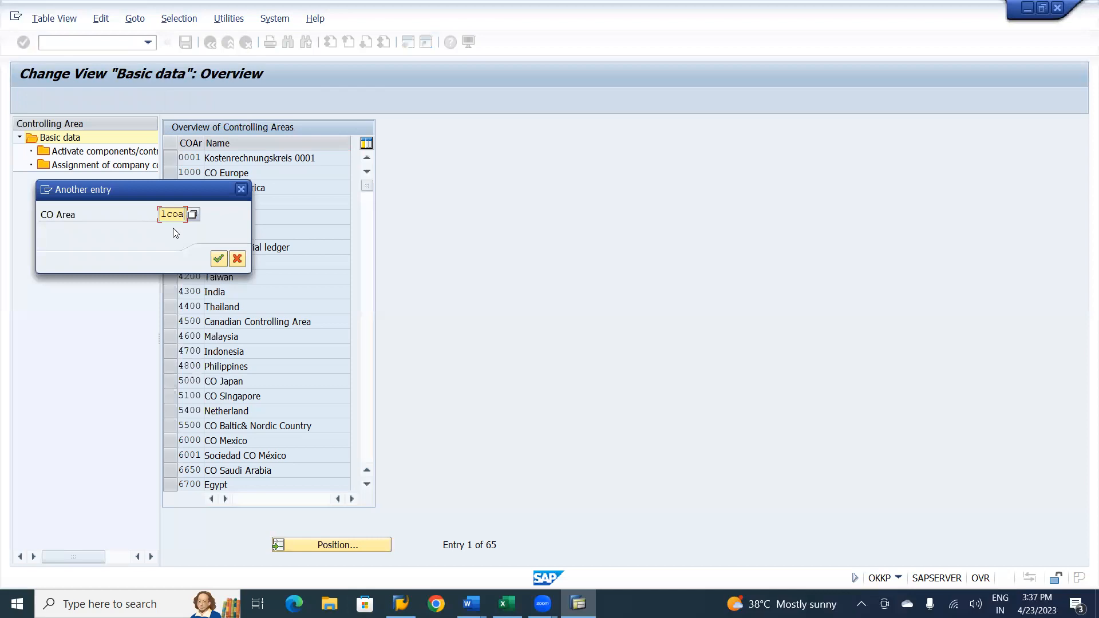
key("Return")
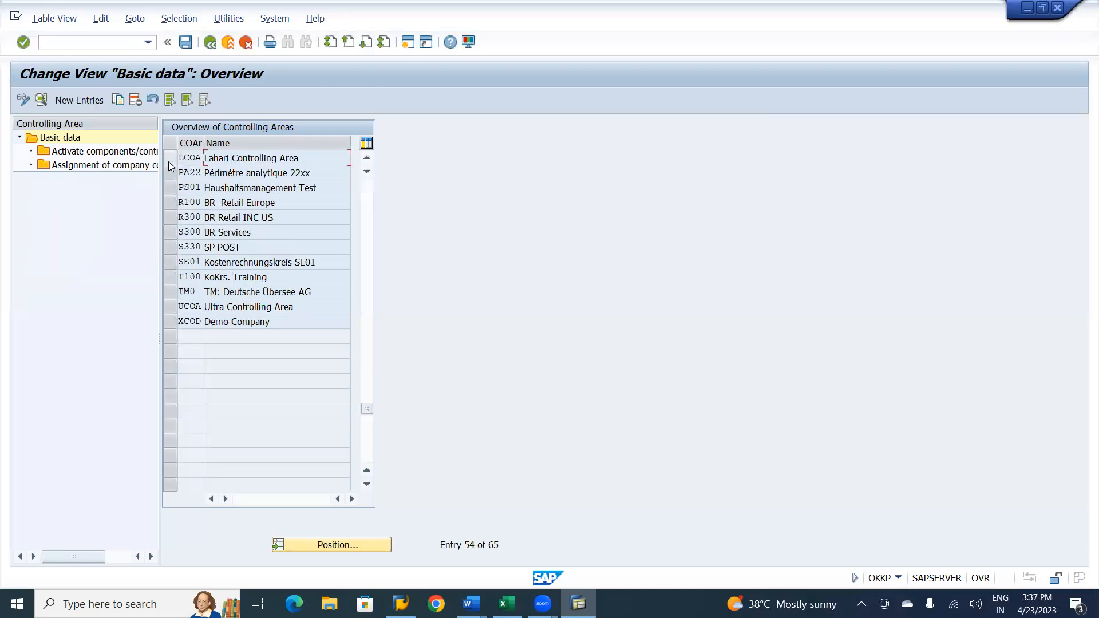
left_click(169, 163)
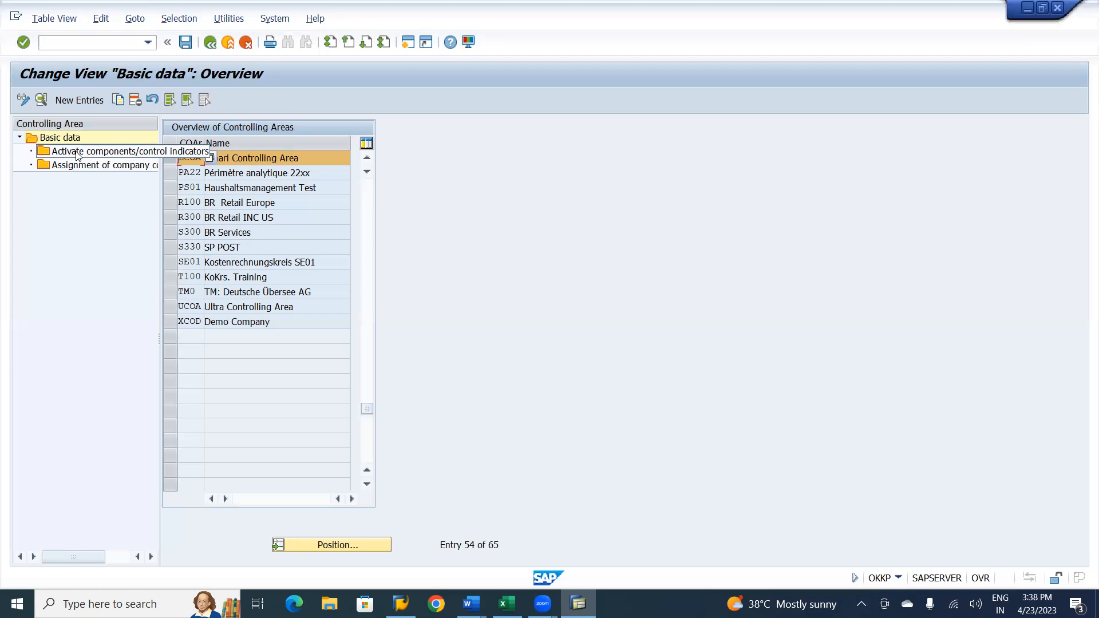
double_click(111, 156)
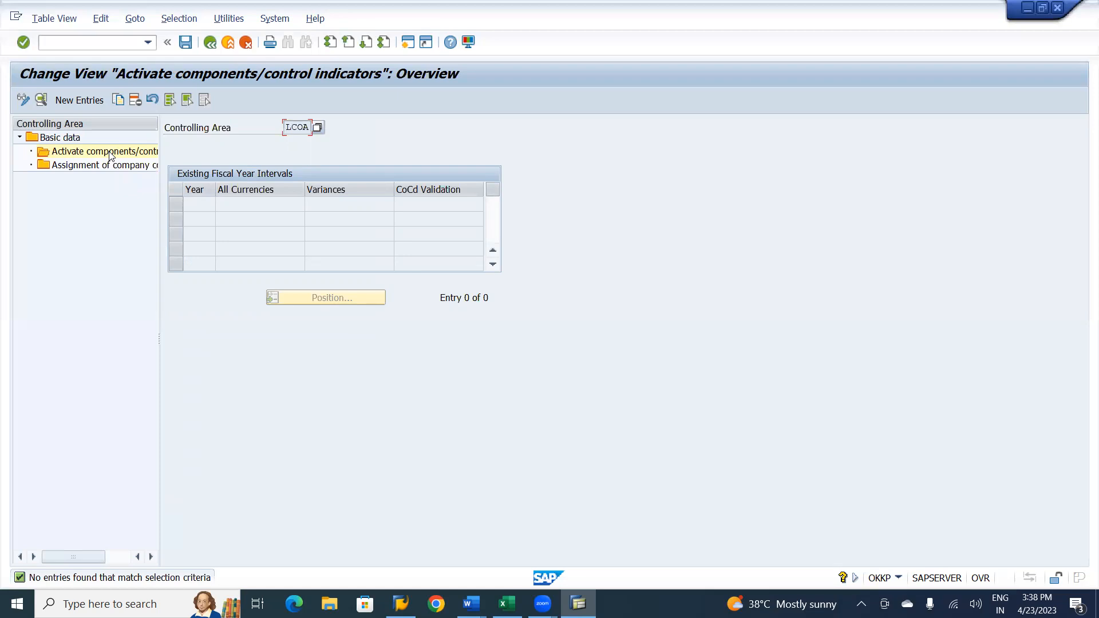
Step: Create a control indicator entry for LCOA starting in fiscal year 2022 and save it in customizing request SR2K900004
left_click(83, 102)
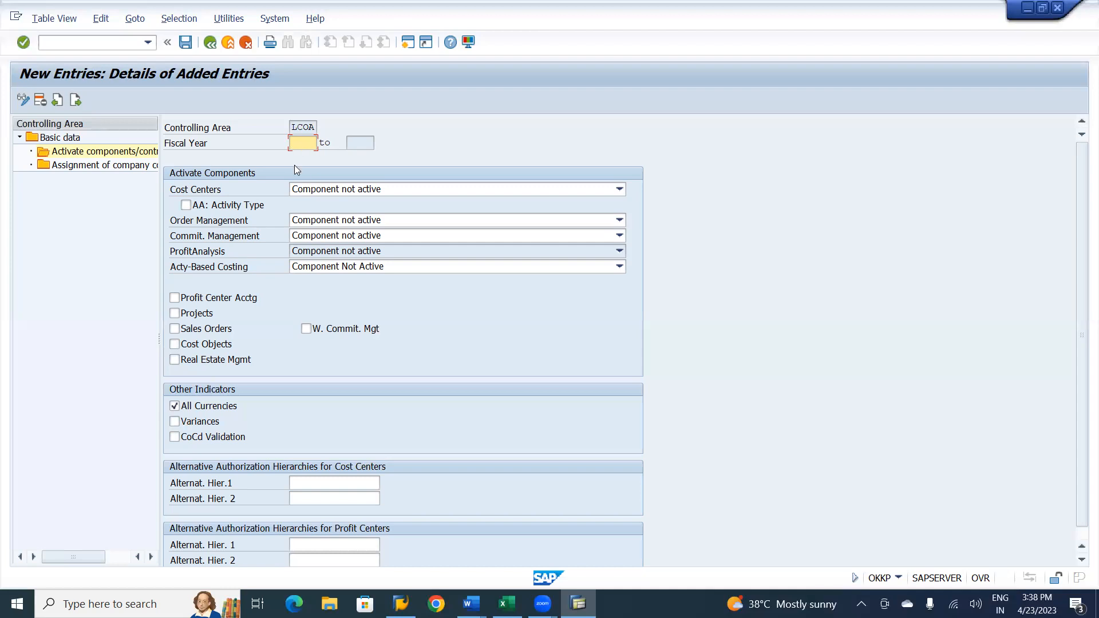
type("2022")
key("Return")
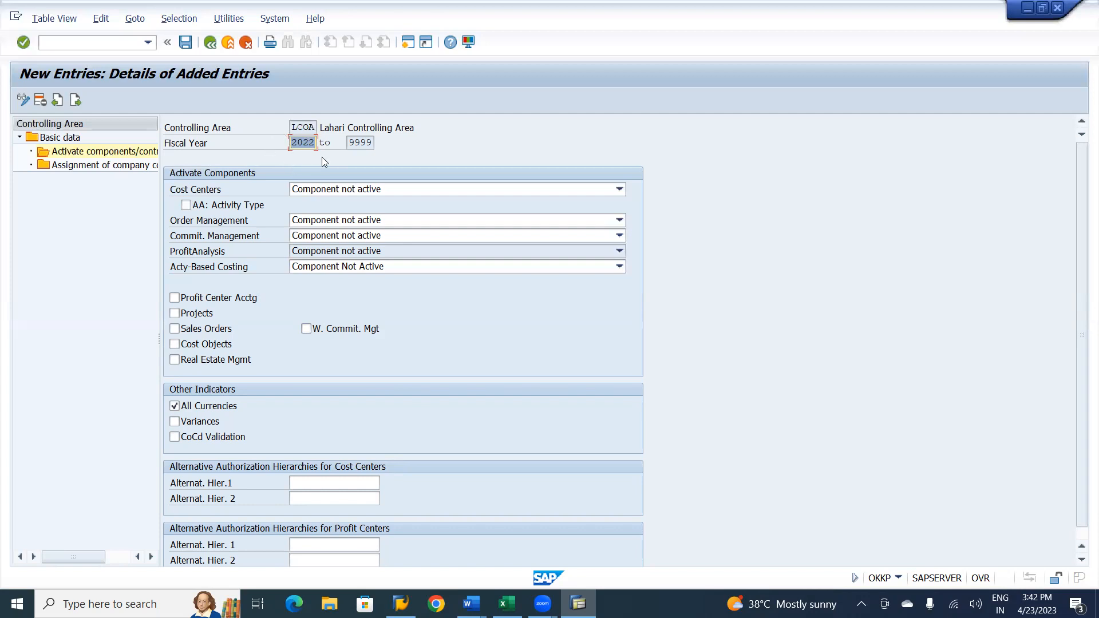
left_click(186, 43)
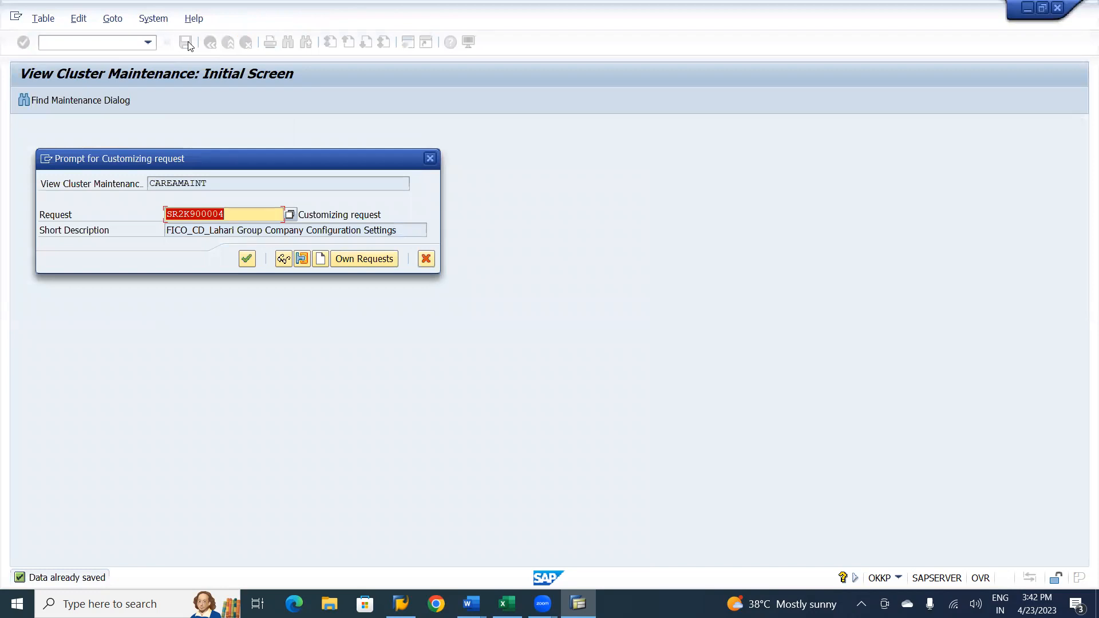
left_click(246, 259)
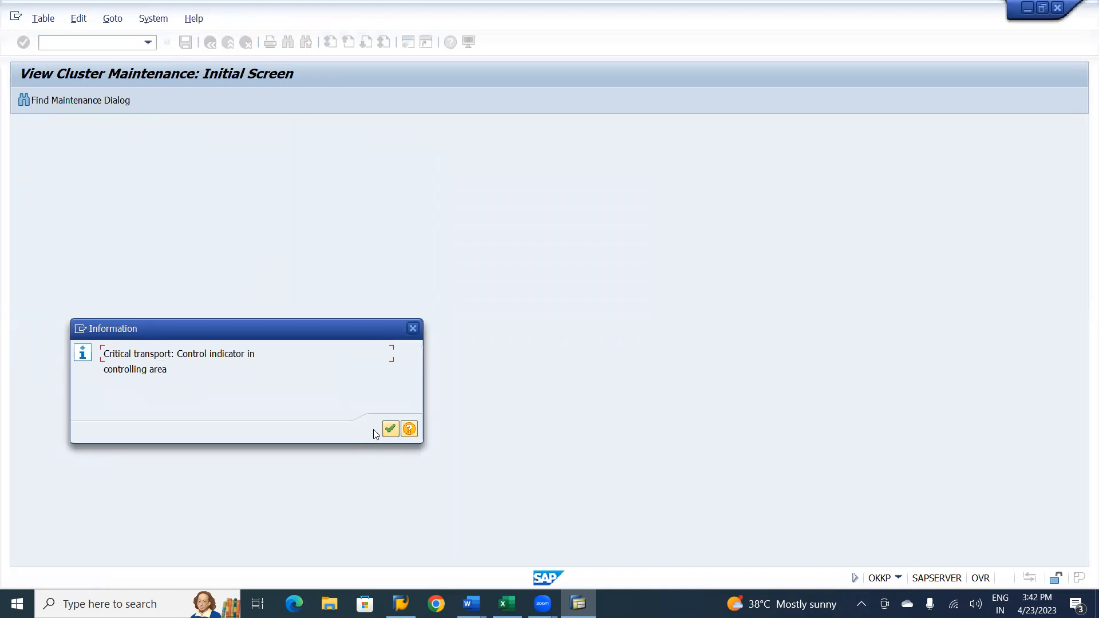
left_click(390, 430)
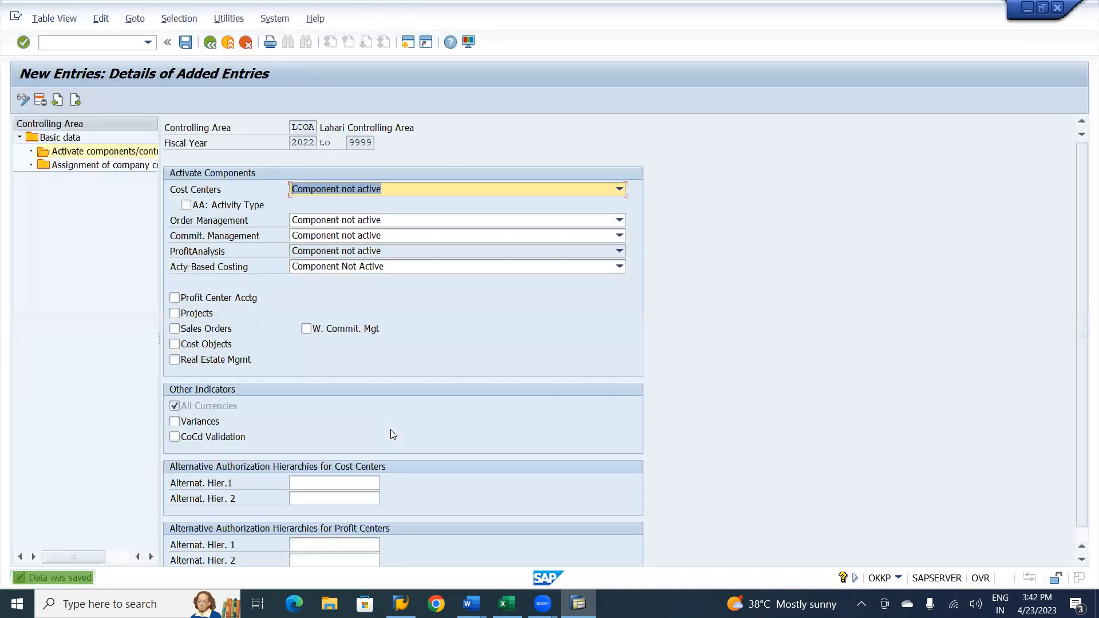
Step: Save the LCOA control indicators again and leave the Maintain Controlling Area activity for the implementation guide
left_click(186, 43)
left_click(210, 44)
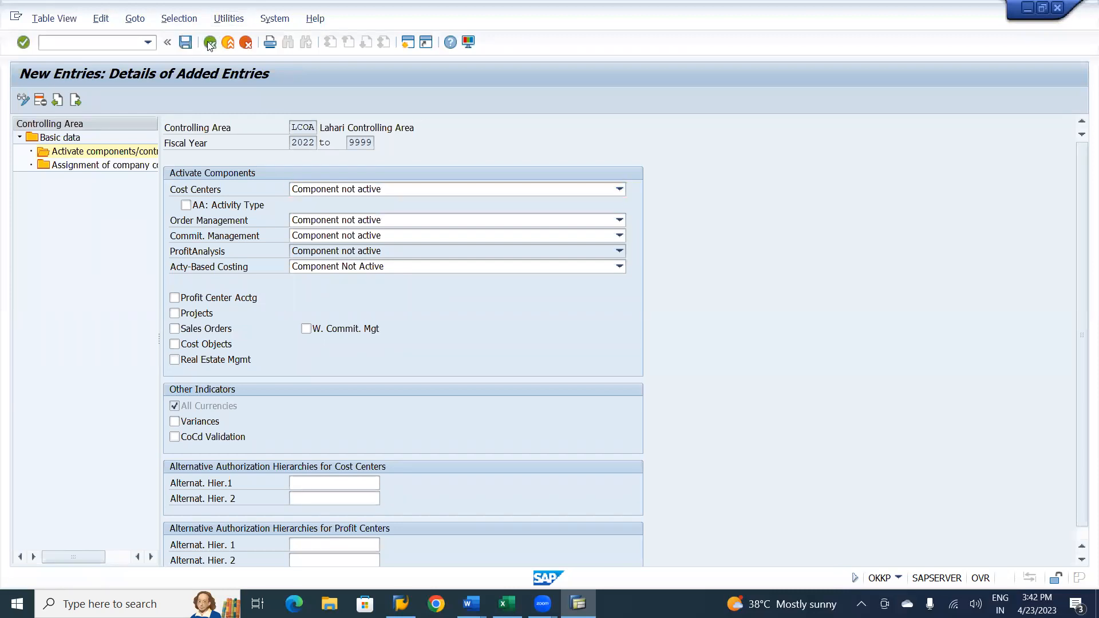
left_click(209, 43)
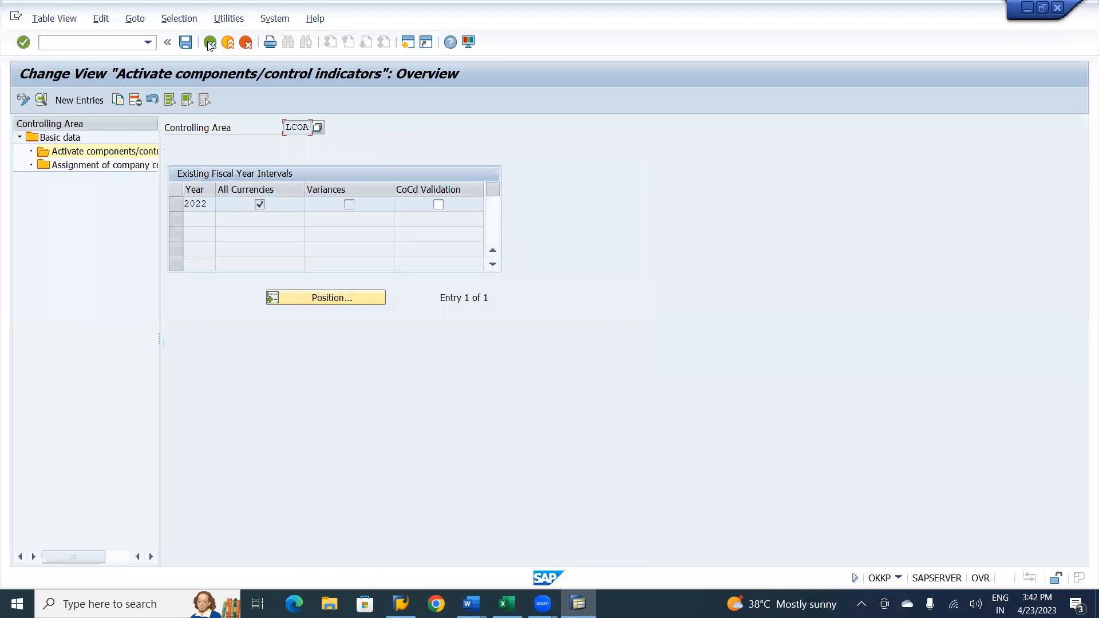
left_click(188, 43)
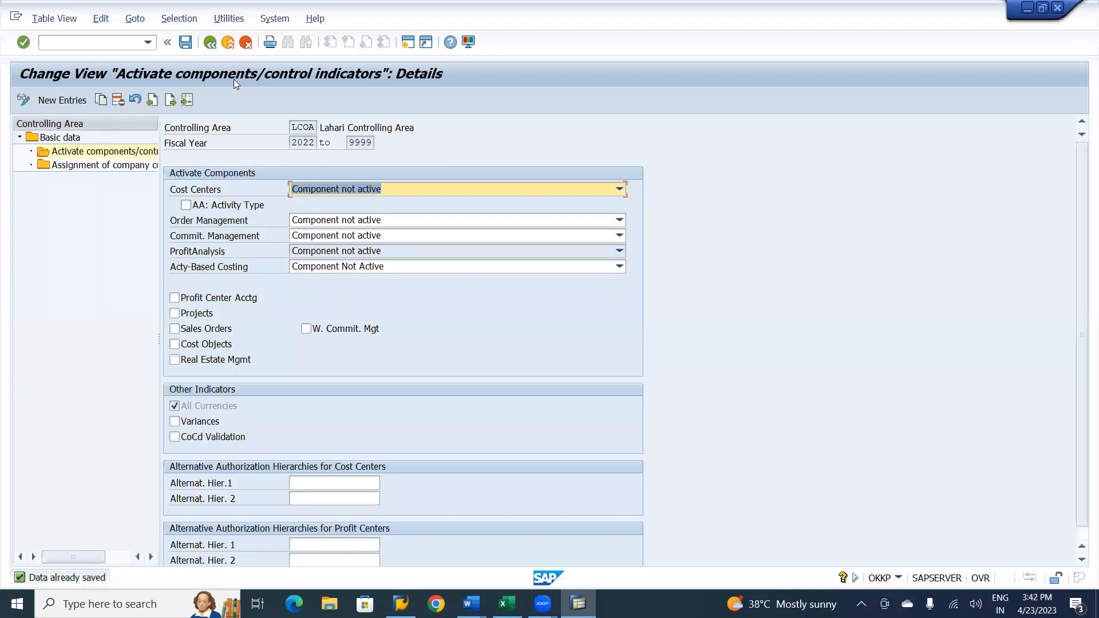
left_click(212, 44)
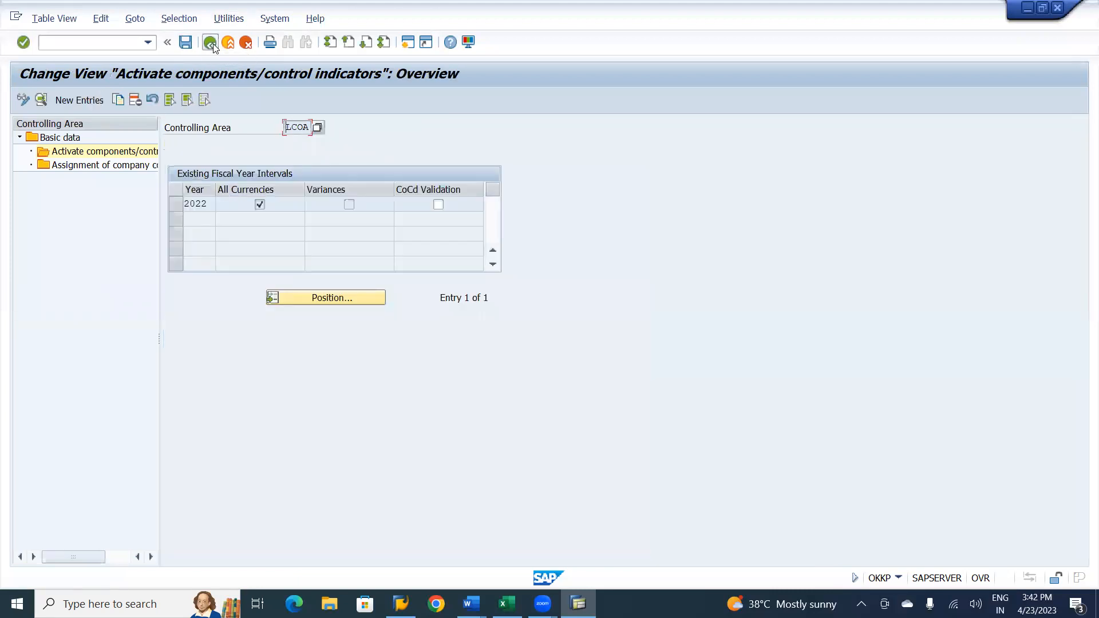
left_click(210, 43)
left_click(211, 44)
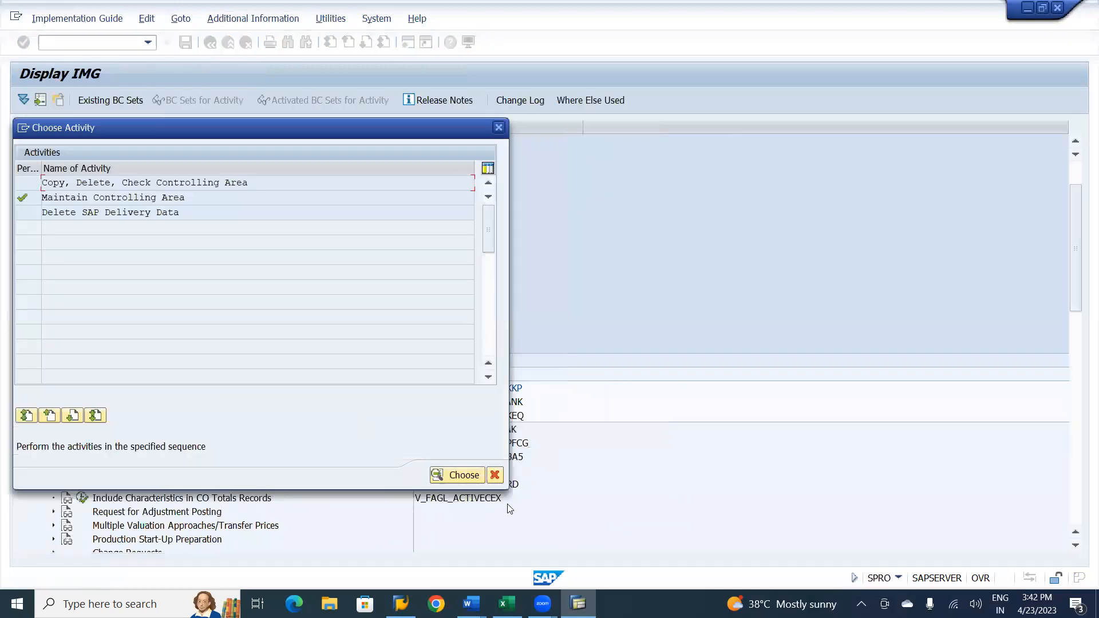
left_click(495, 474)
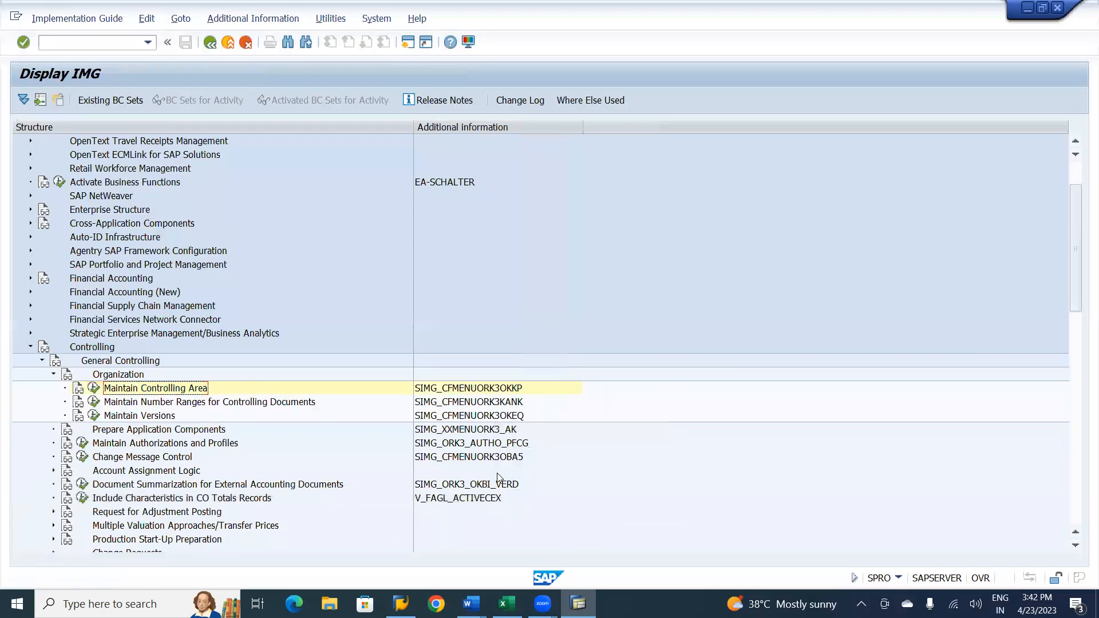
Step: Switch to the LAHARI FICO ENTERPRISE STRUCTURE document in Word and review the New GL Accounting prerequisites on group currency and controlling area
key("alt+Tab")
key("alt+Tab")
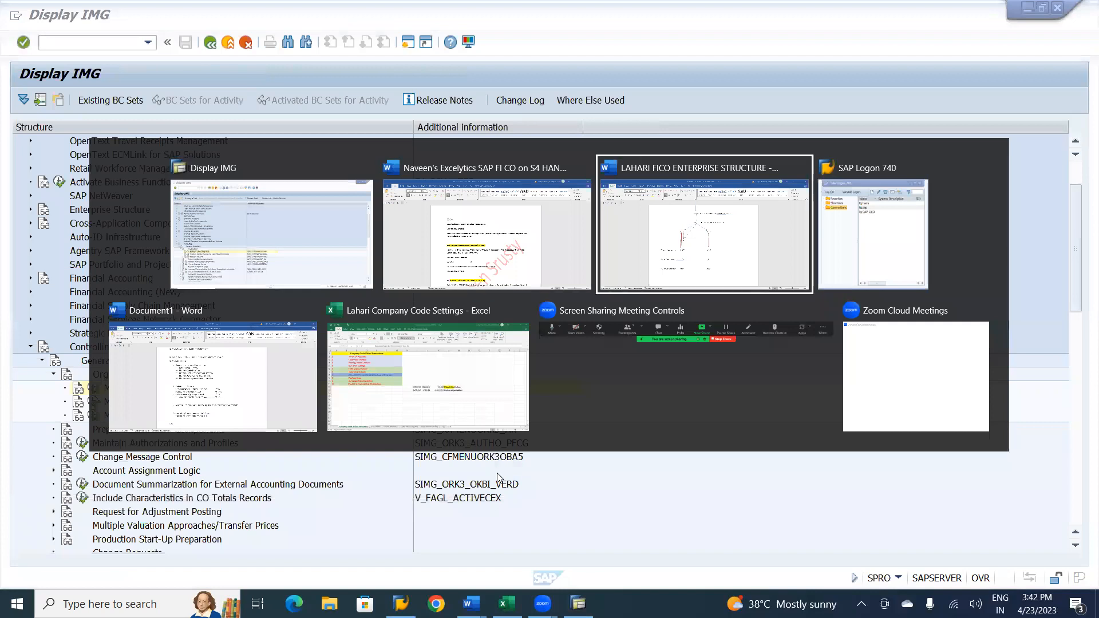
scroll(497, 474, "up", 12)
scroll(498, 474, "up", 8)
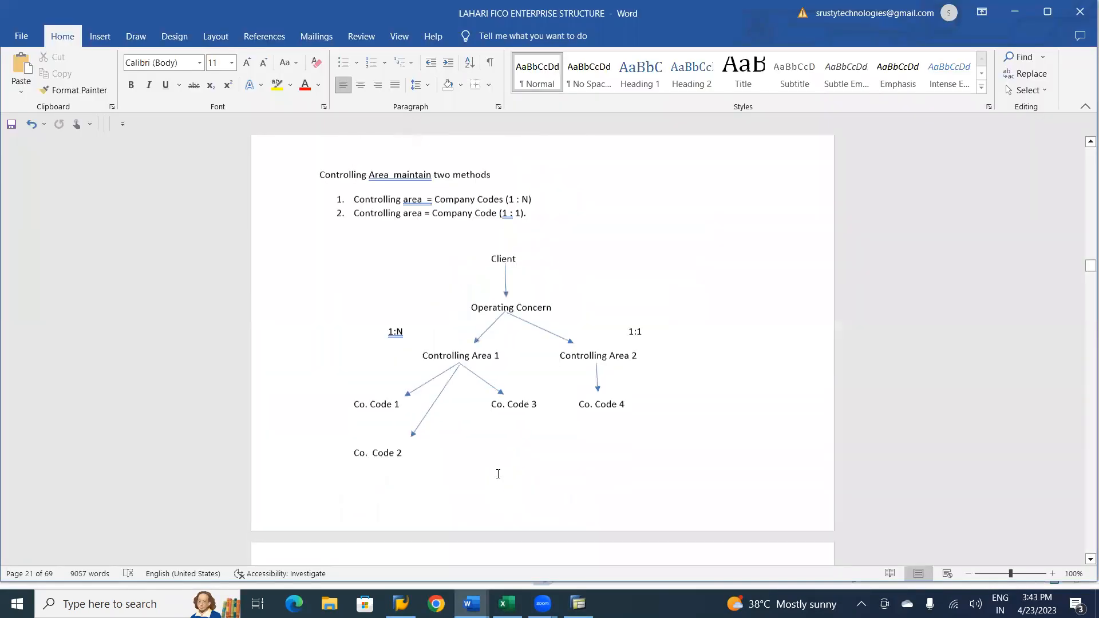
scroll(498, 474, "up", 3)
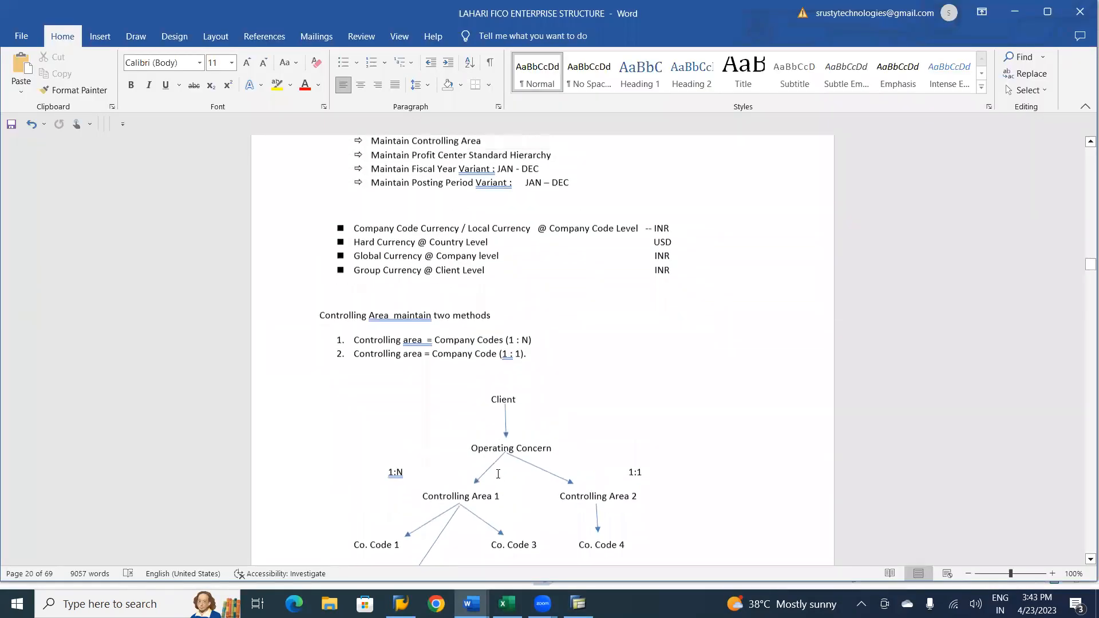
scroll(498, 474, "up", 1)
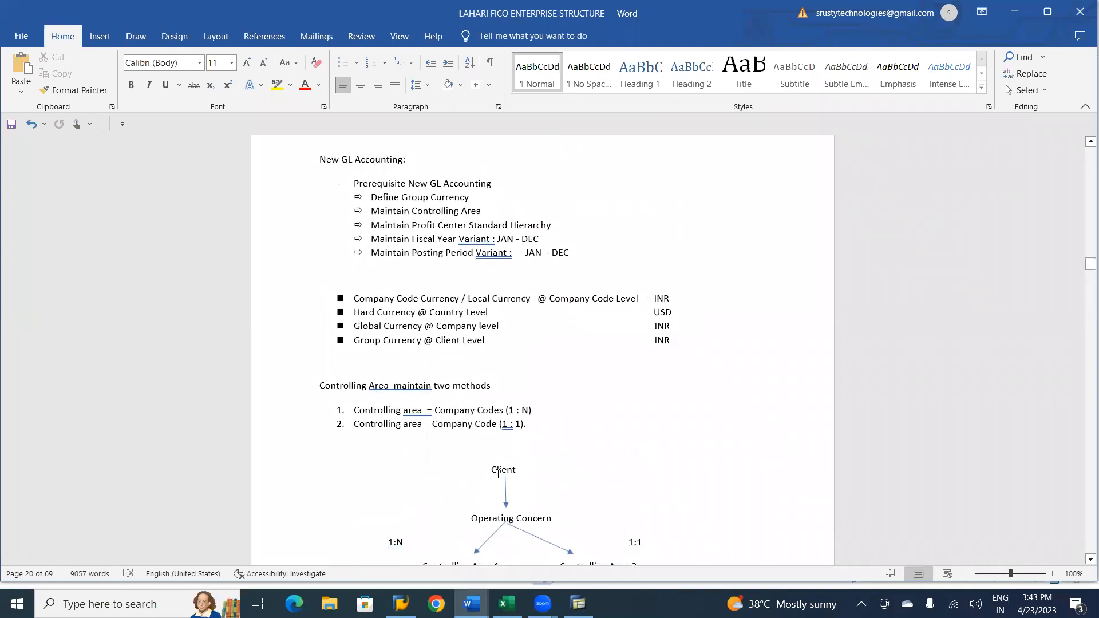
left_click_drag(492, 213, 381, 198)
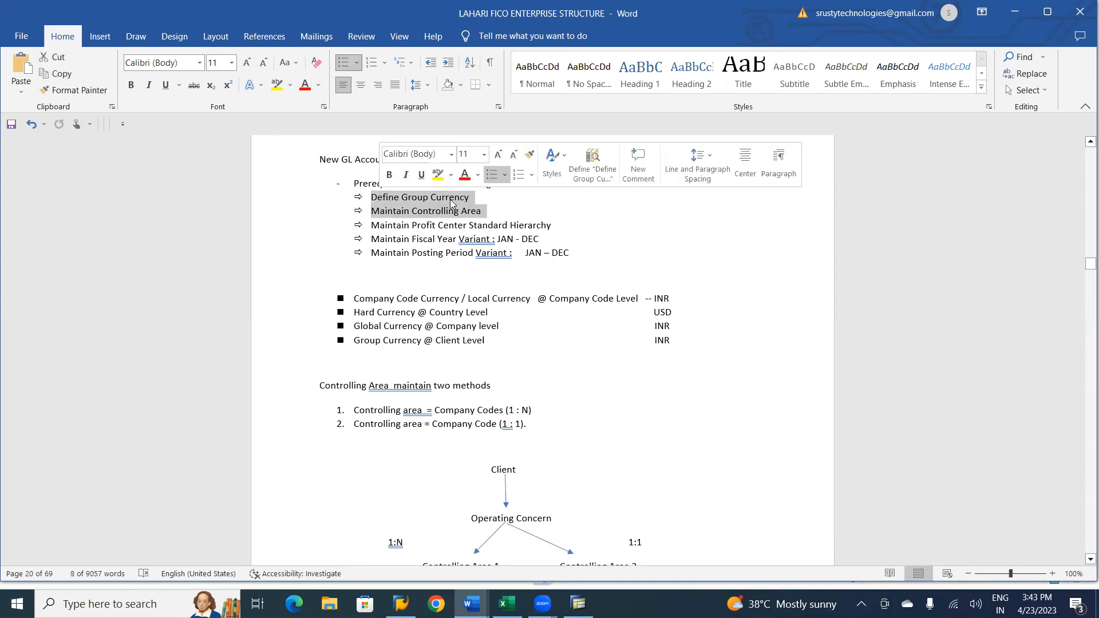
left_click(542, 209)
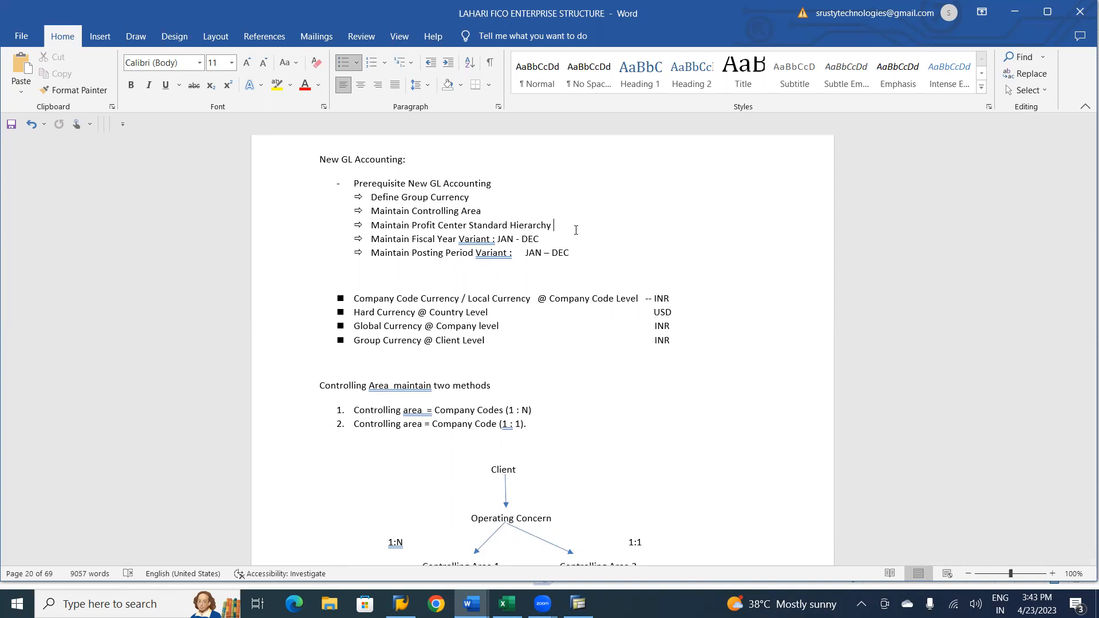
Step: Switch to the SAP FI CO on S4 HANA notes in Word and look up the path for Maintain Profit Centre Standard Hierarchy
key("alt+Tab")
key("alt+Tab")
scroll(576, 230, "down", 5)
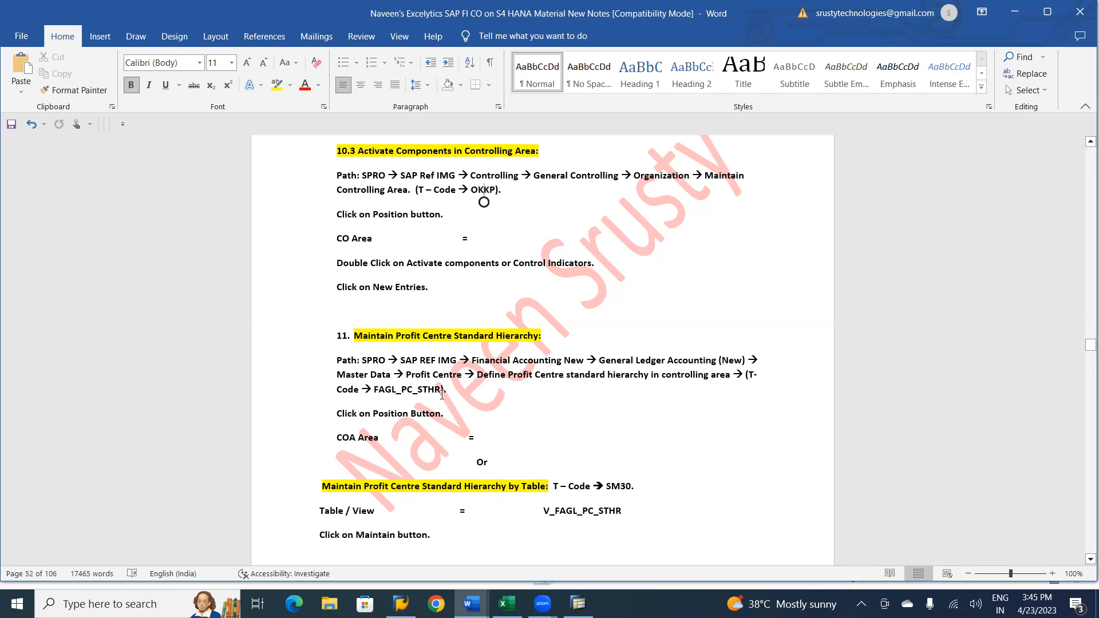
Step: Return to SAP and collapse General Controlling and the Controlling node in the implementation guide
key("alt+Tab")
key("alt+Tab")
left_click(42, 360)
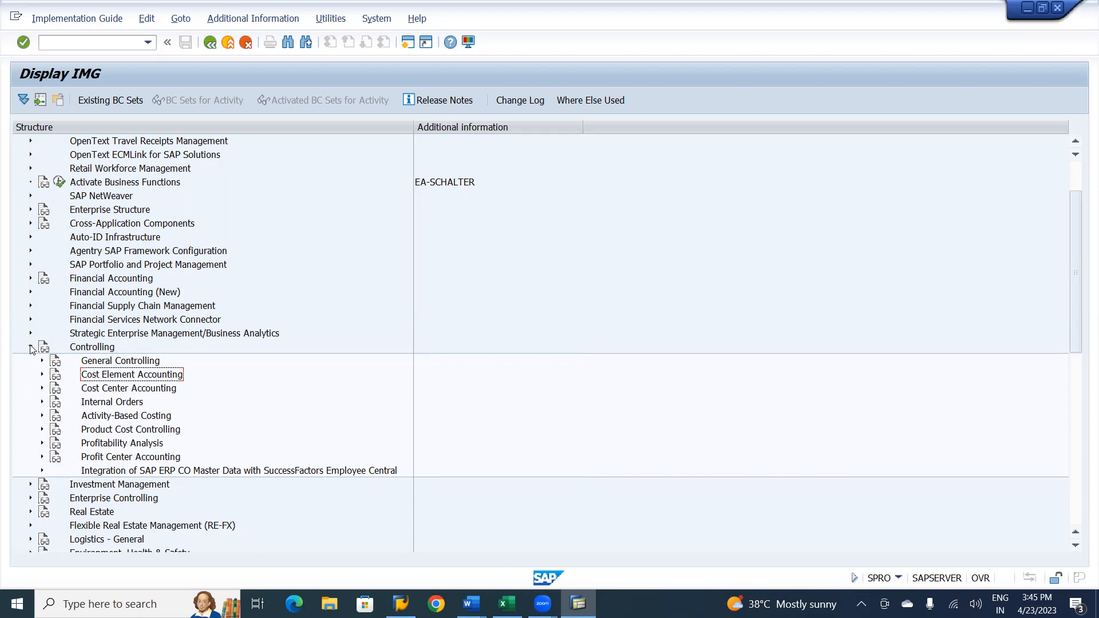
left_click(32, 348)
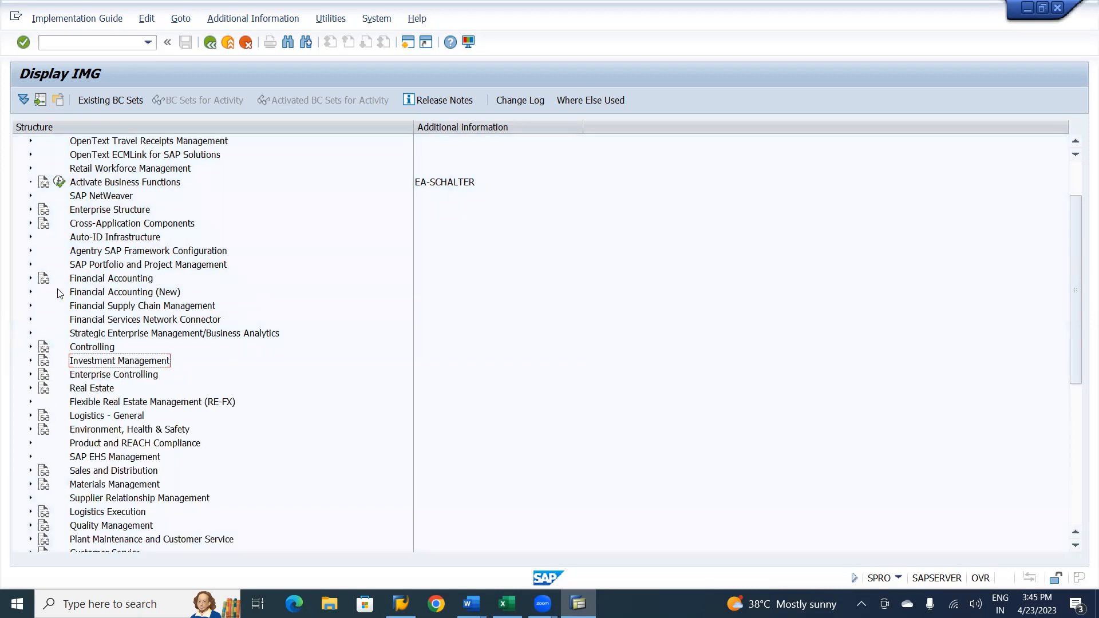
Step: Open Define Profit Center Standard Hierarchy in Controlling Area under Financial Accounting (New), General Ledger Accounting (New), Master Data, Profit Center
left_click(31, 293)
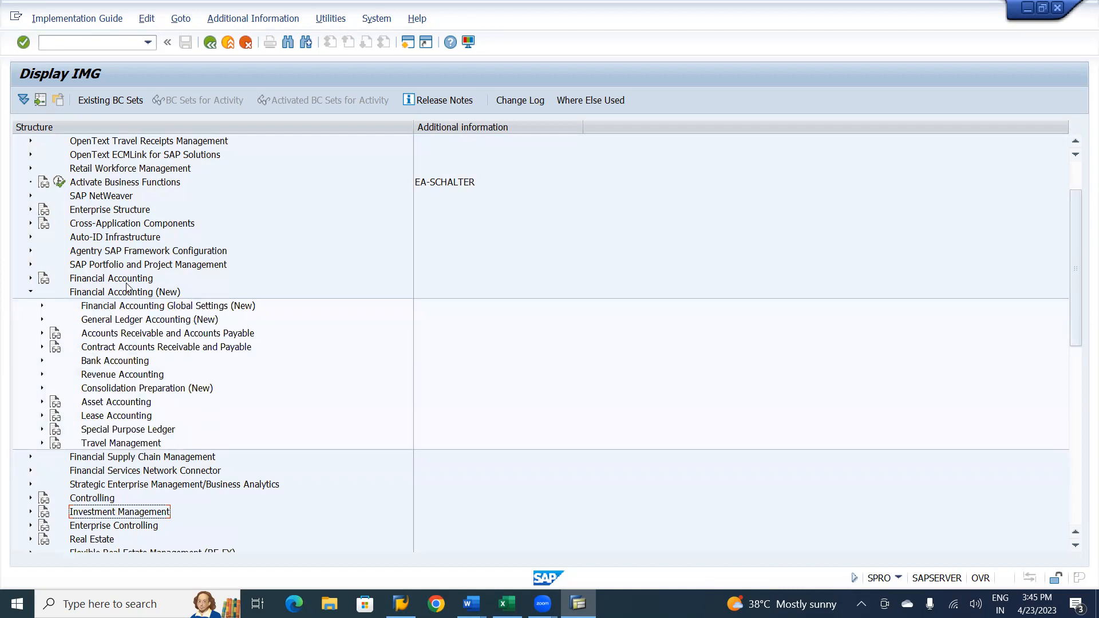
left_click(148, 320)
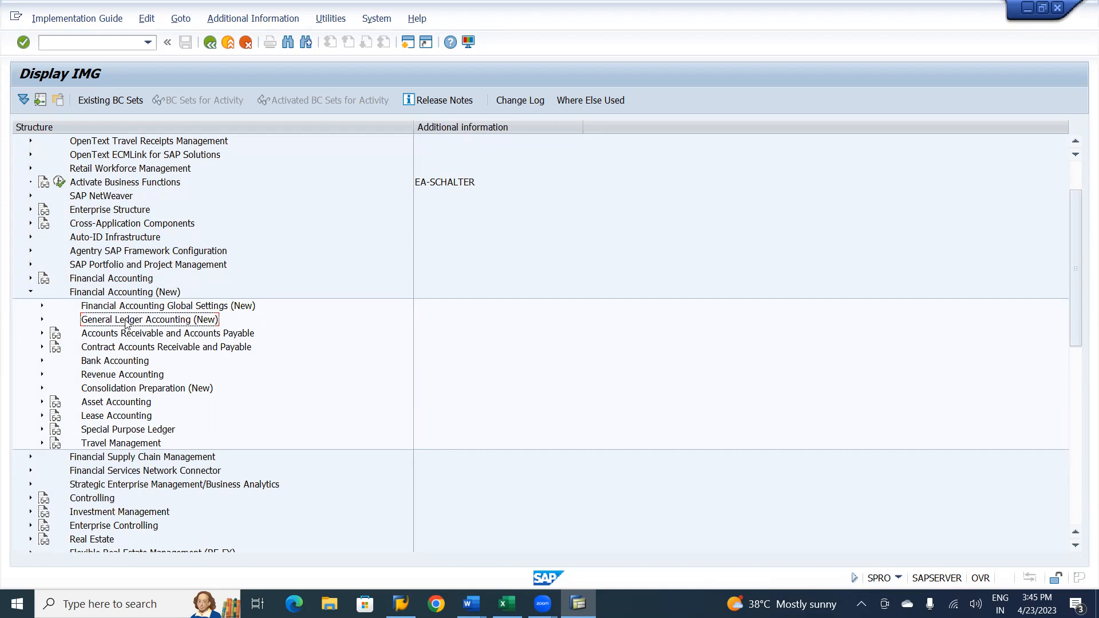
left_click(43, 321)
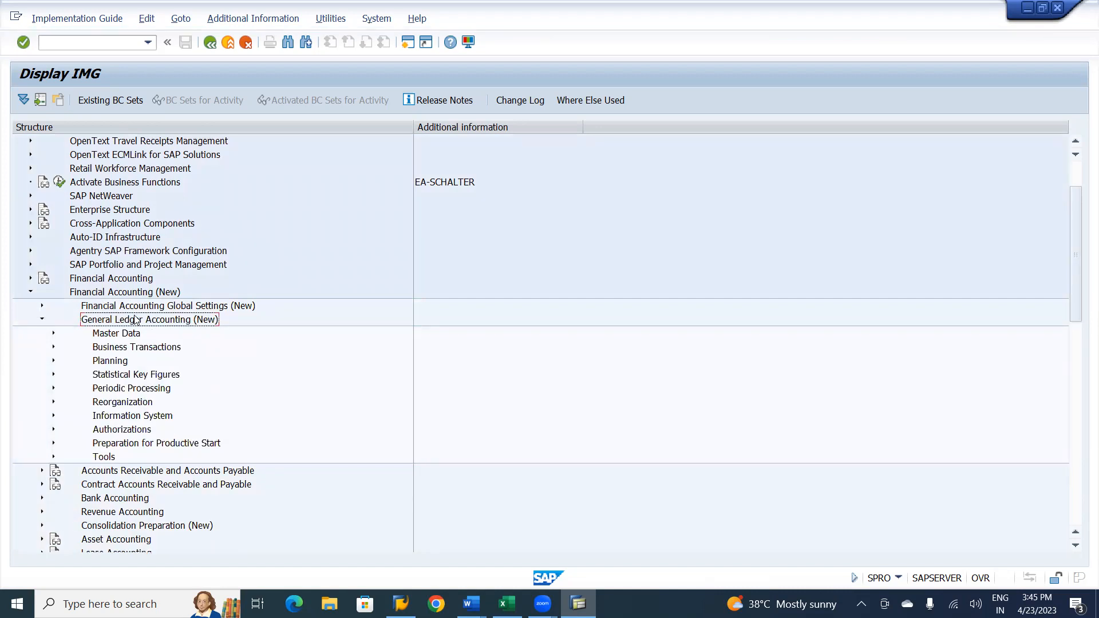
left_click(54, 333)
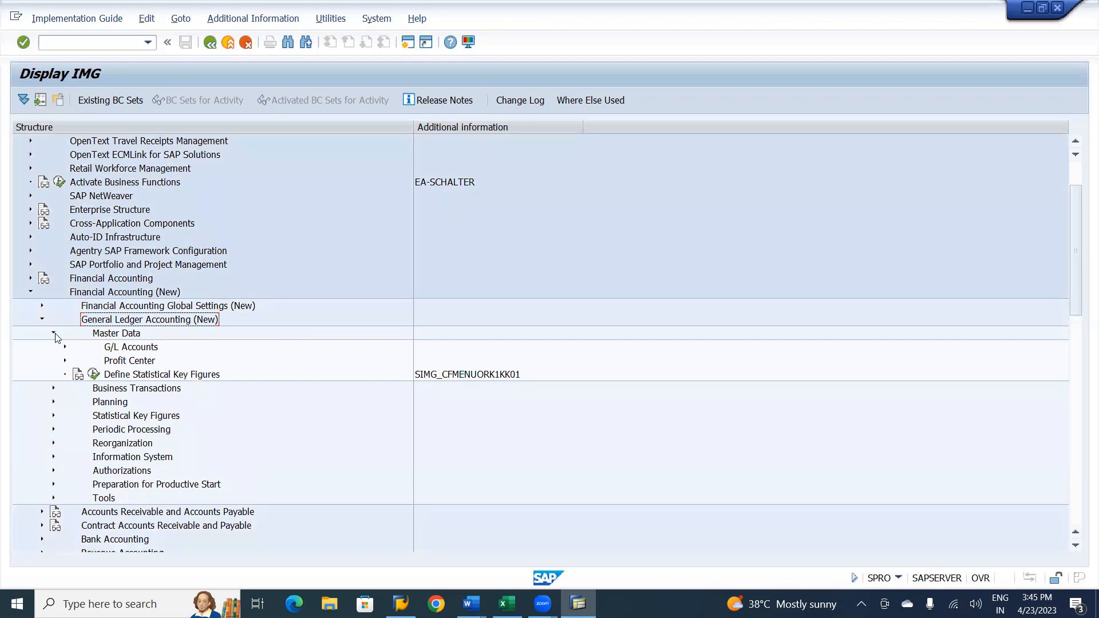
left_click(143, 361)
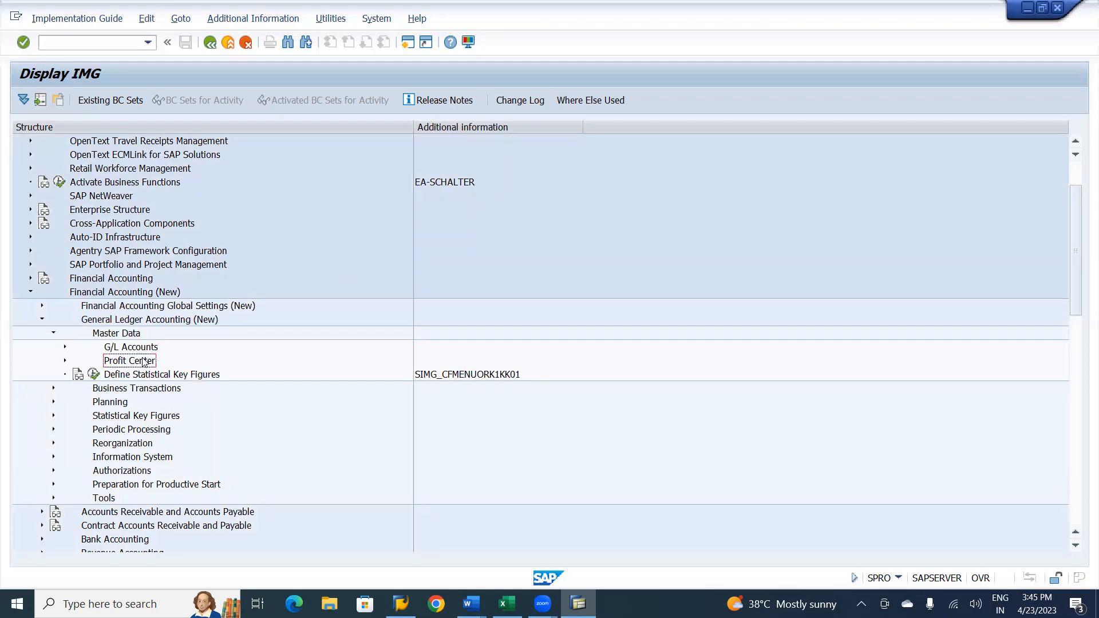
left_click(64, 361)
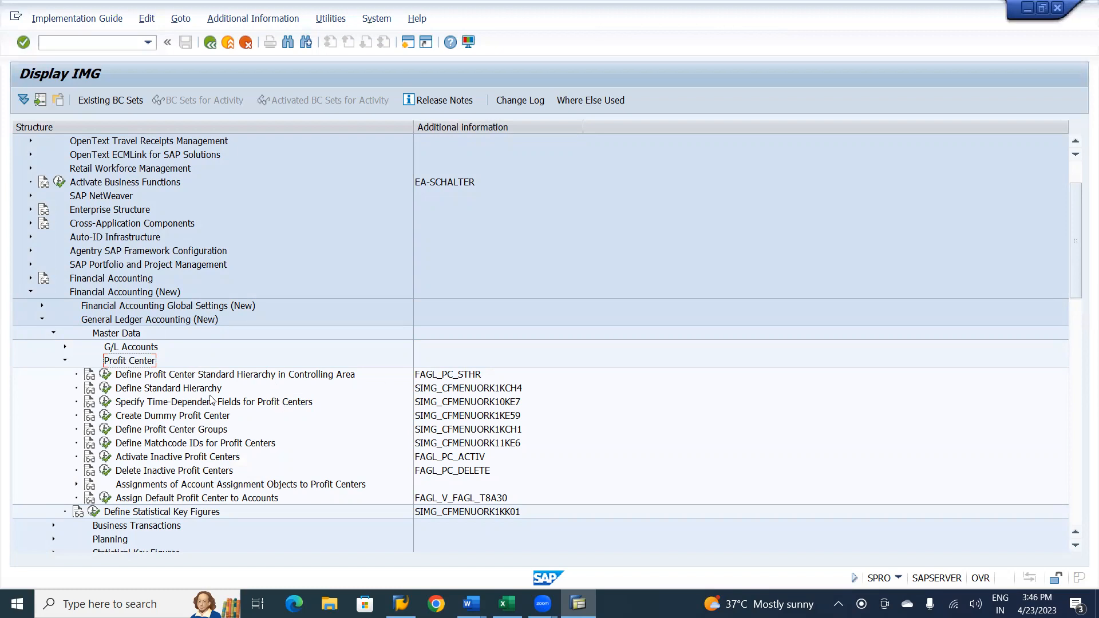
left_click(106, 376)
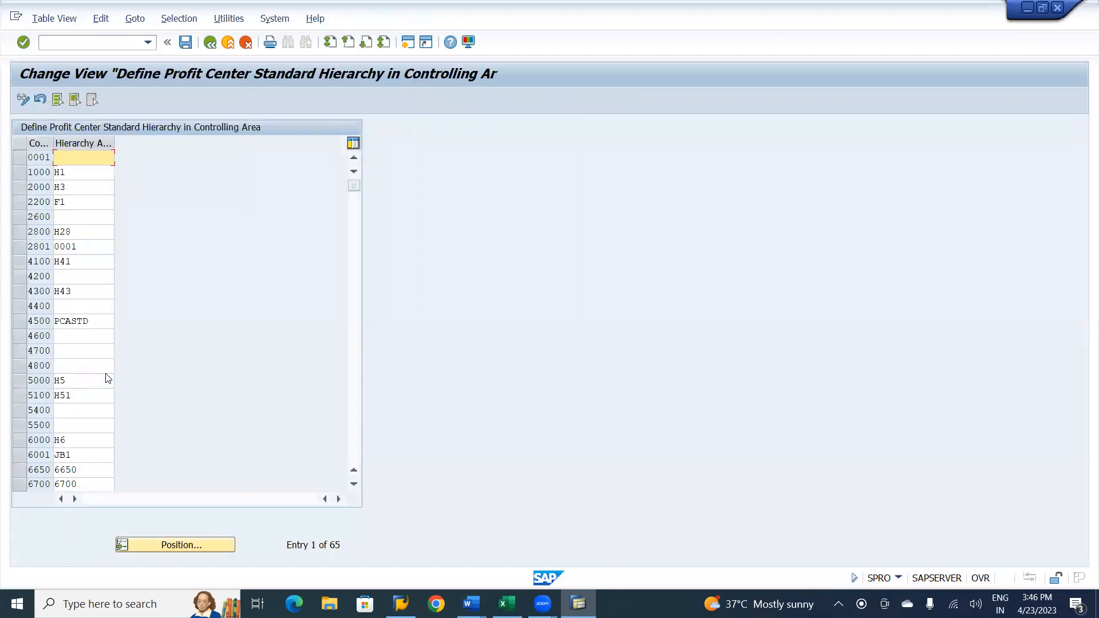
Step: Position the list on controlling area LCOA, set its hierarchy area to LCOA_PCSHR and save it in customizing request SR2K900004
left_click(185, 545)
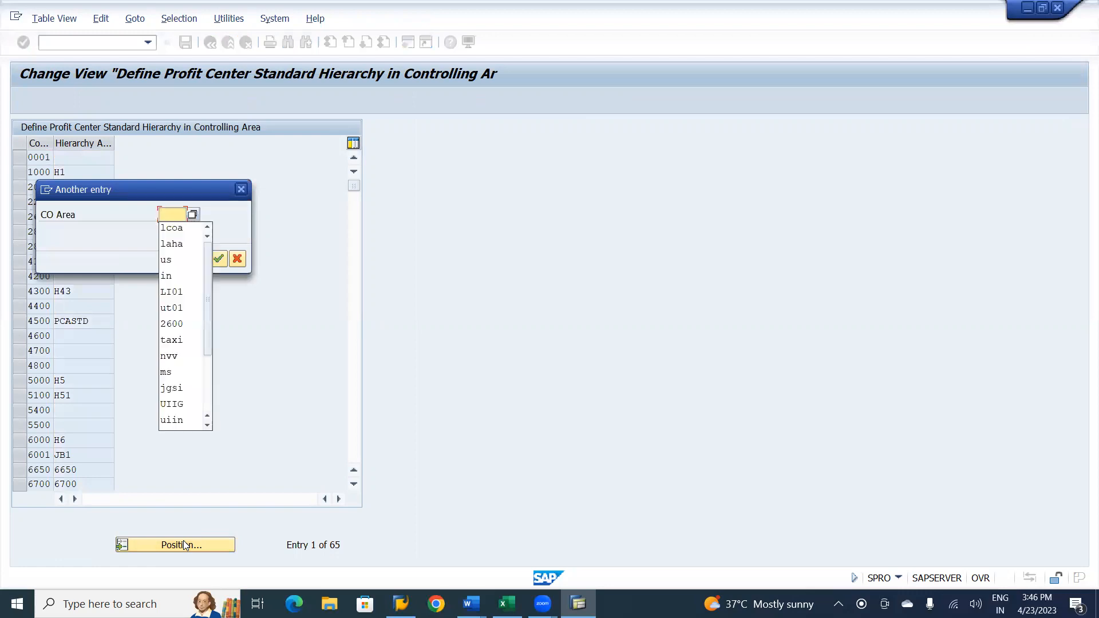
left_click(174, 228)
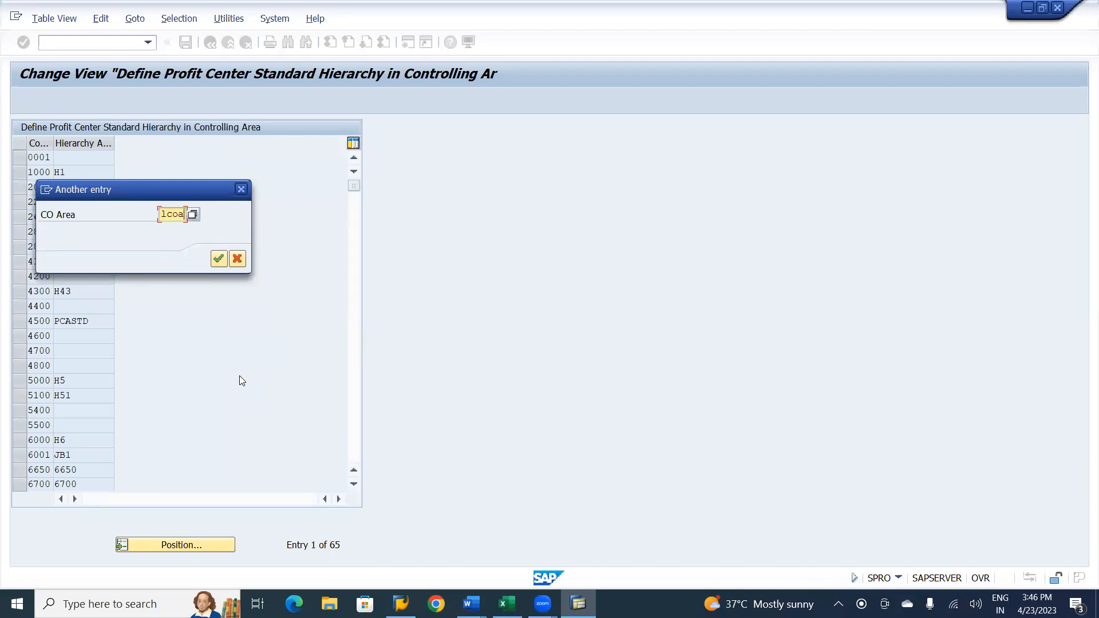
key("Return")
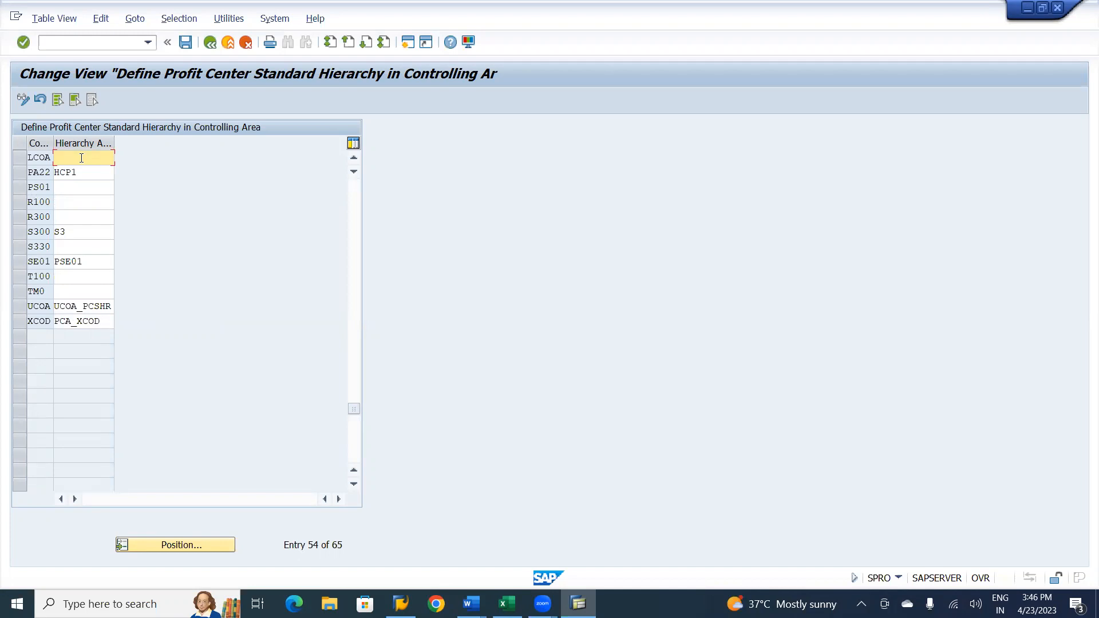
type("L")
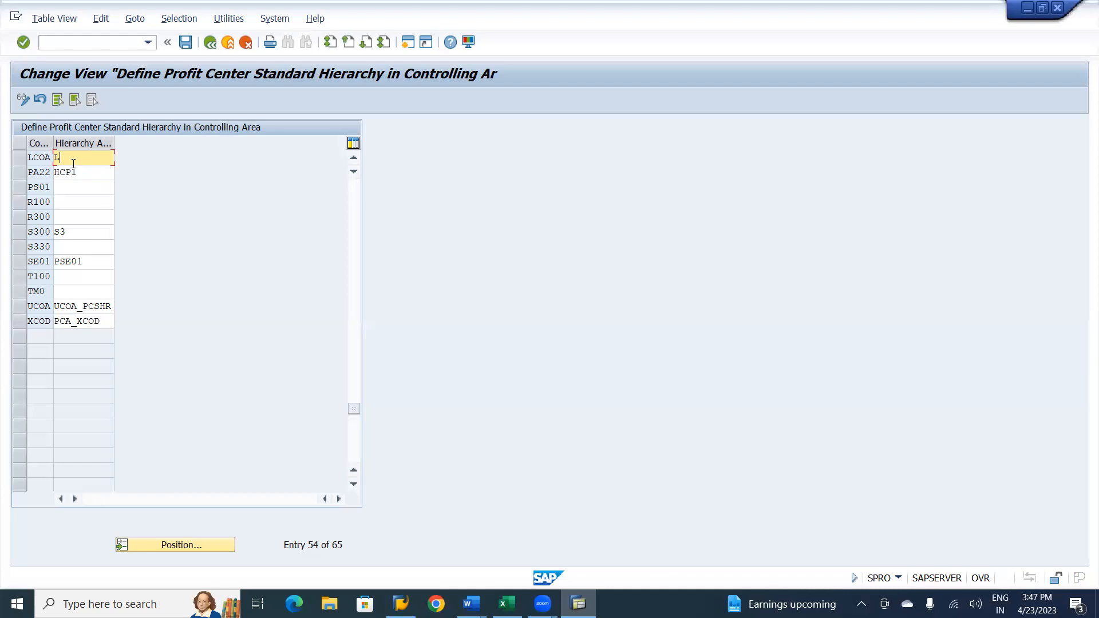
type("COA_")
type("PCSHR")
left_click(186, 42)
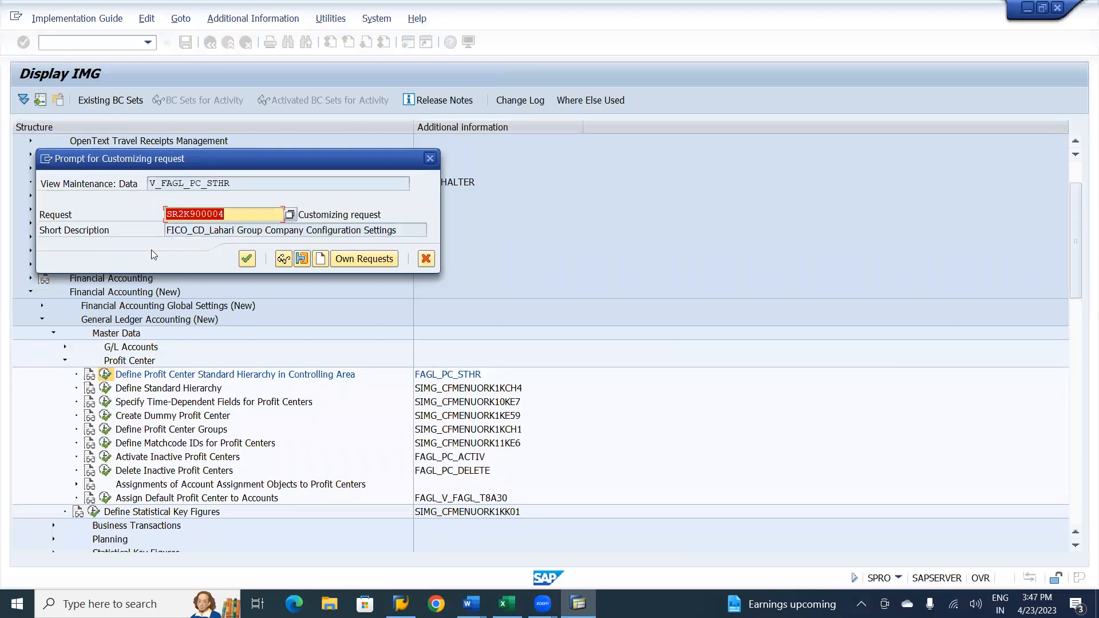
left_click(247, 259)
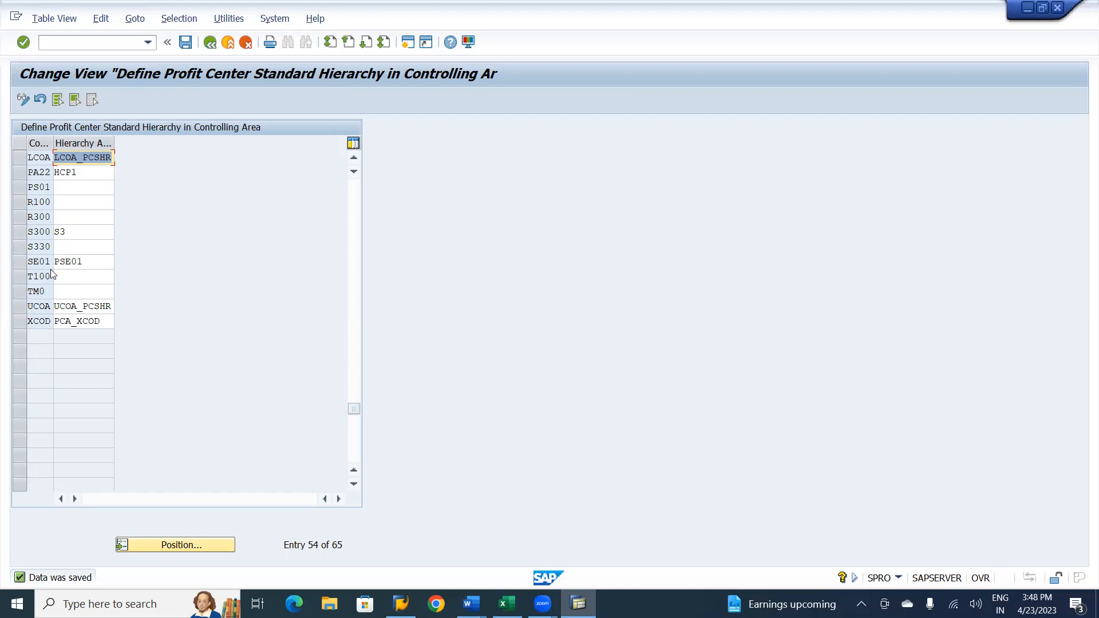
Step: Switch to the LAHARI FICO ENTERPRISE STRUCTURE document and highlight the Maintain Fiscal Year Variant prerequisite for New GL Accounting
key("alt+Tab")
key("alt+Tab")
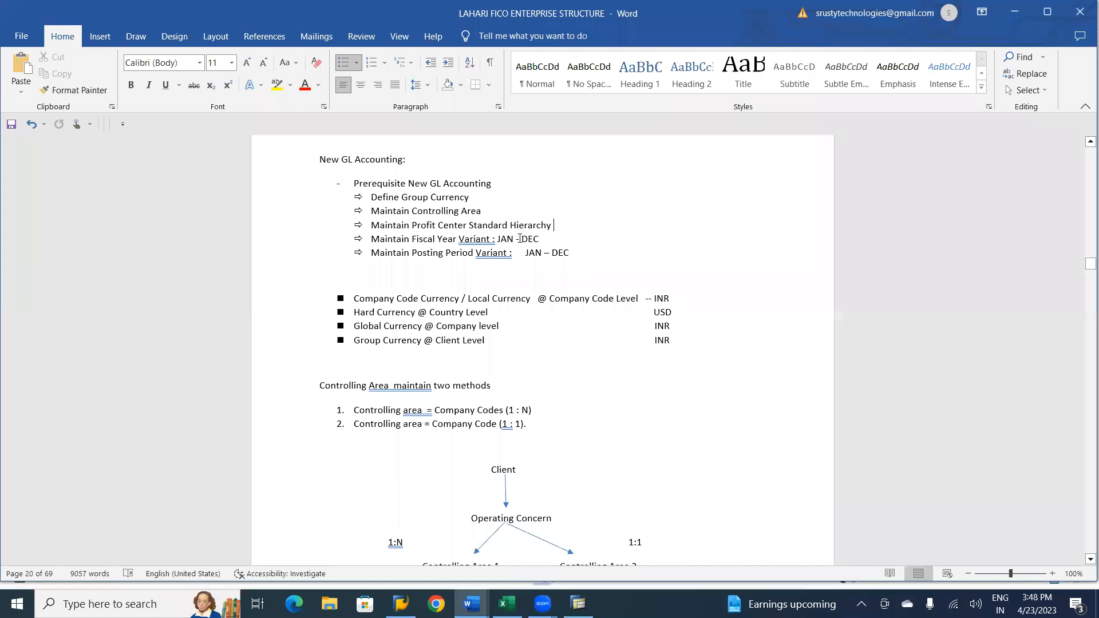
left_click(550, 233)
left_click_drag(540, 239, 370, 239)
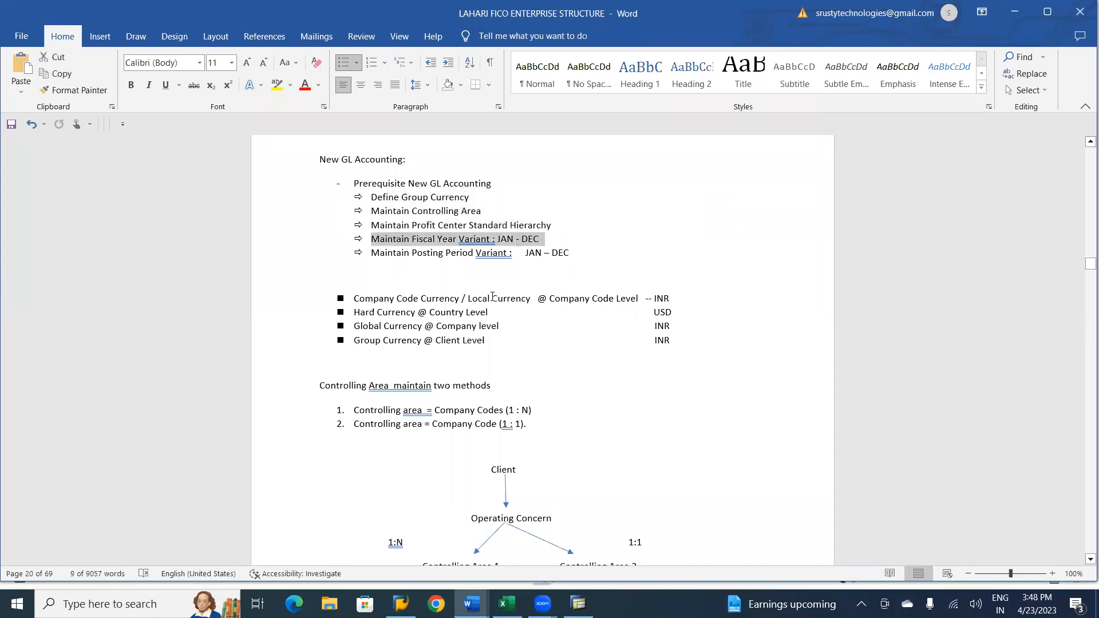
Step: Return to SAP, save the profit center standard hierarchy assignment again and go back to the implementation guide
key("alt+Tab")
key("alt+Tab")
key("alt+Tab")
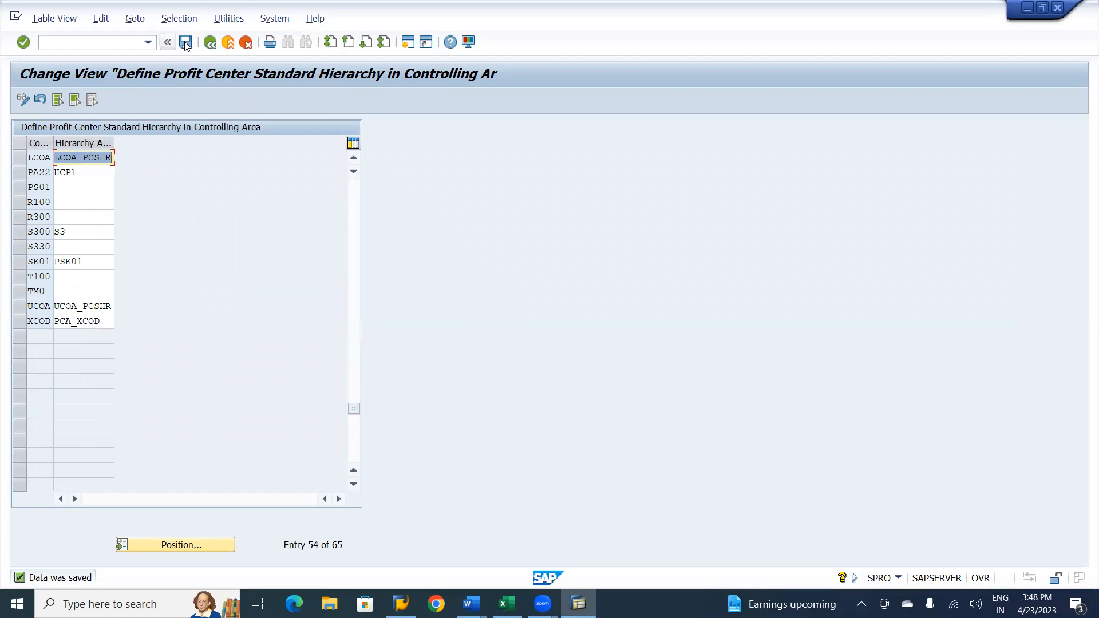
left_click(185, 43)
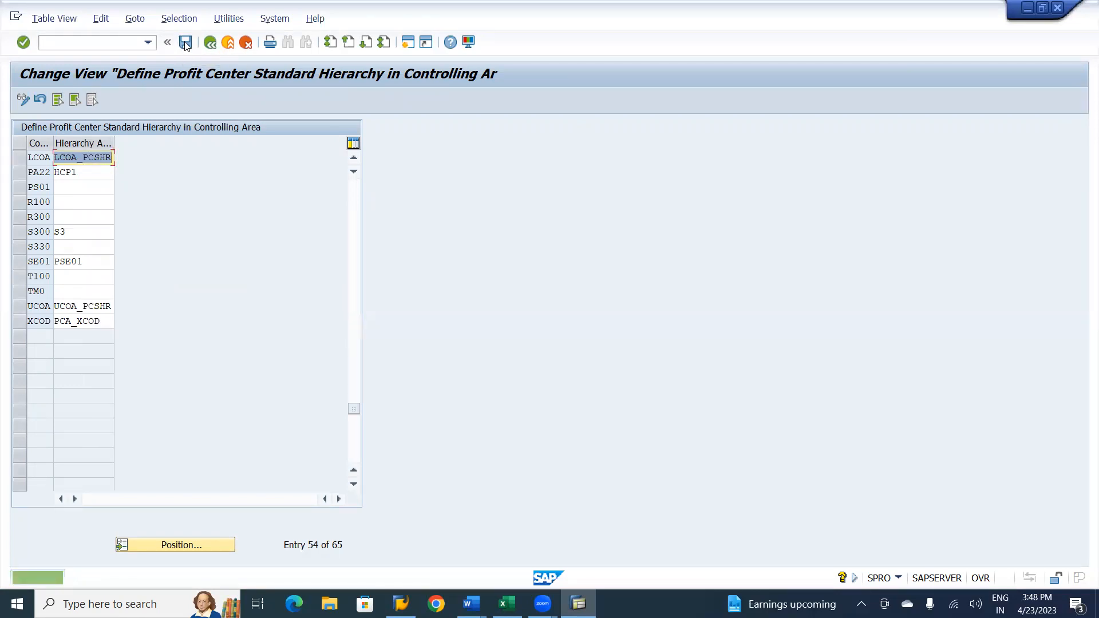
key("alt+Tab")
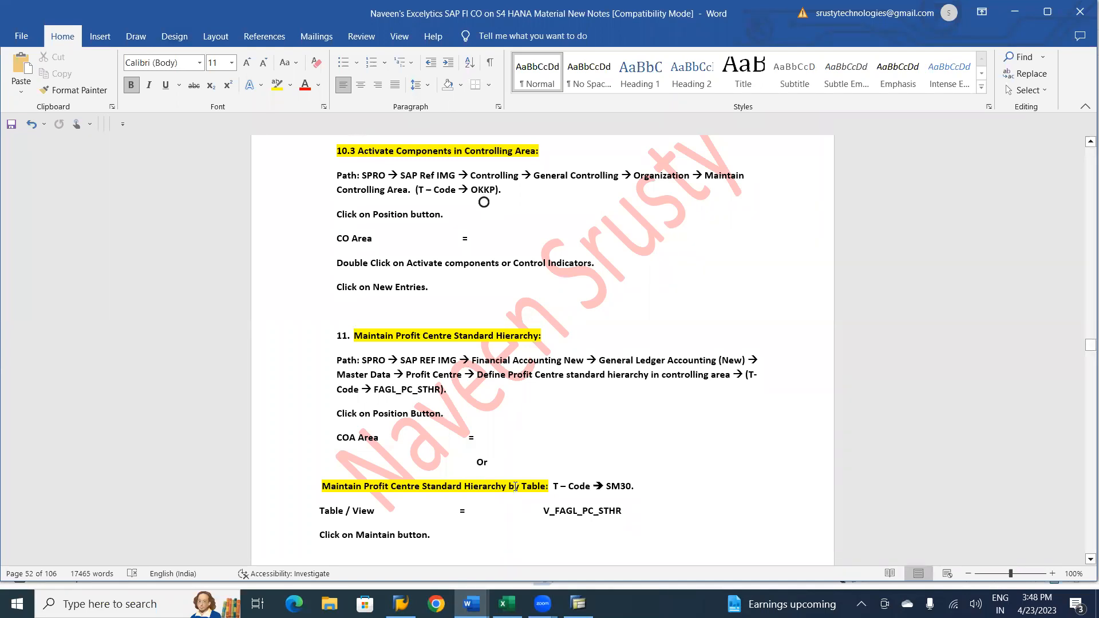
key("alt+Tab")
left_click(402, 270)
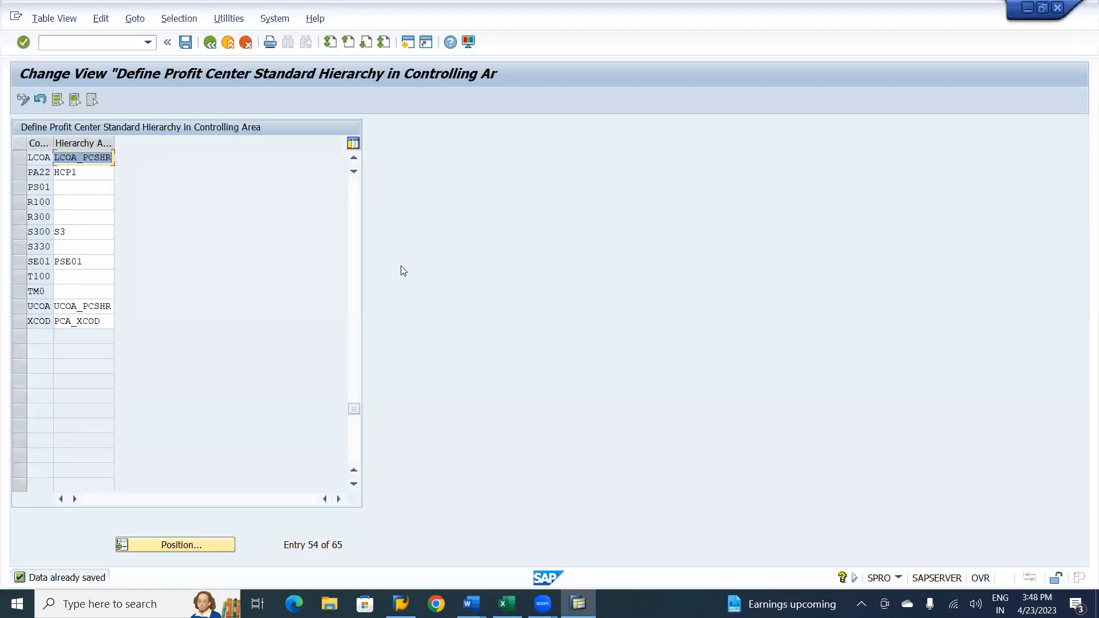
left_click(186, 42)
left_click(209, 46)
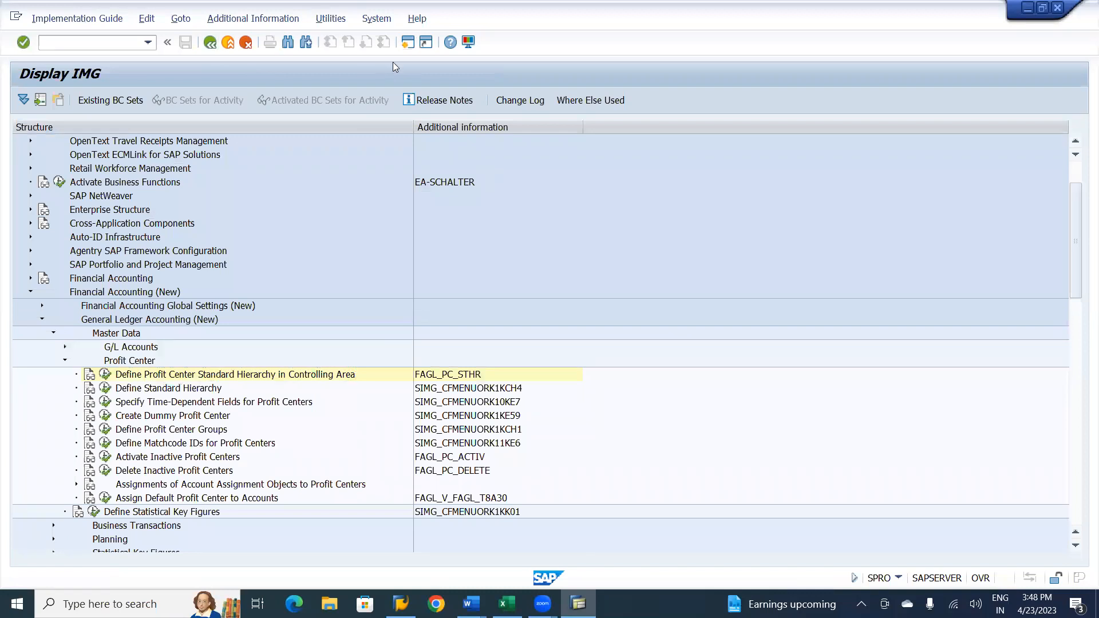
Step: Start SM30 in a new session and open view V_FAGL_PC_STHR for maintenance, copying the view name from the Word notes
left_click(407, 42)
type("SM30")
key("Return")
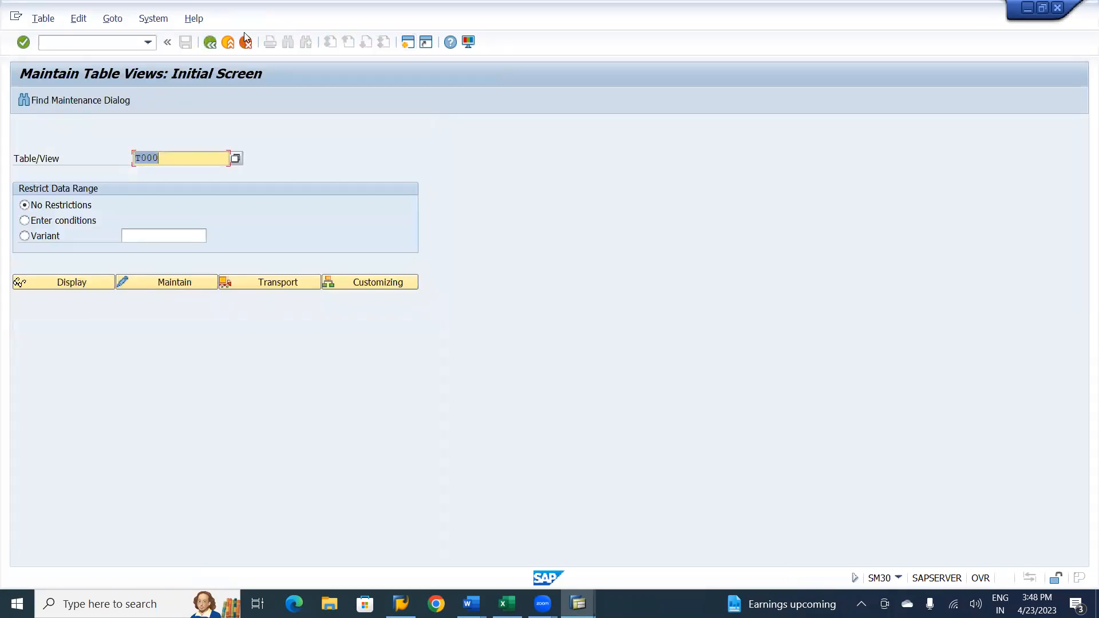
key("alt+Tab")
key("alt+Tab")
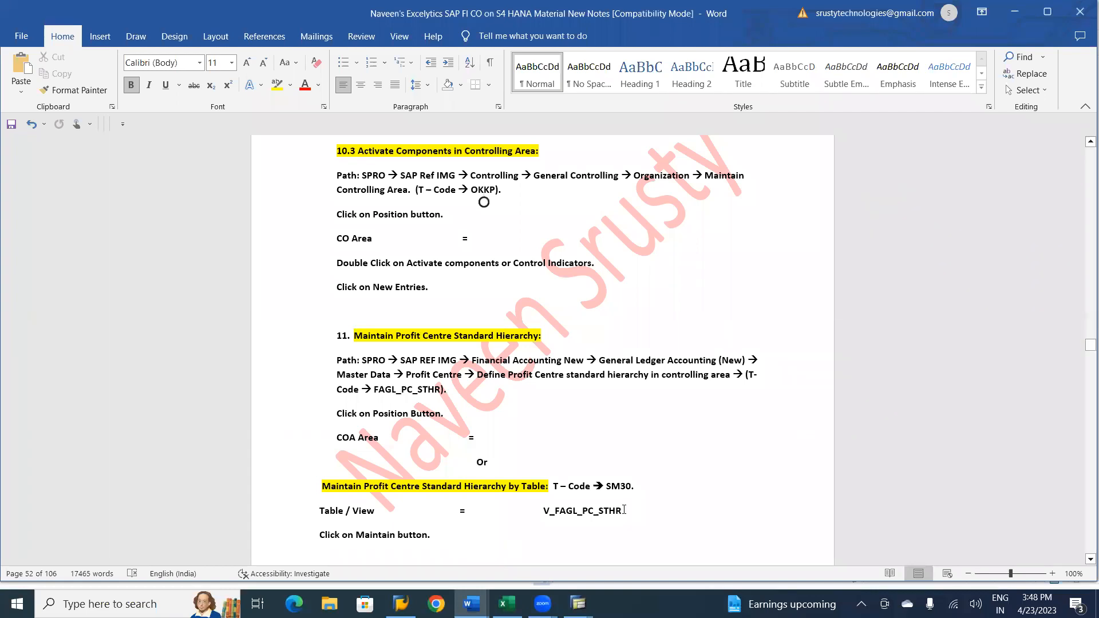
left_click_drag(623, 510, 545, 510)
key("ctrl+c")
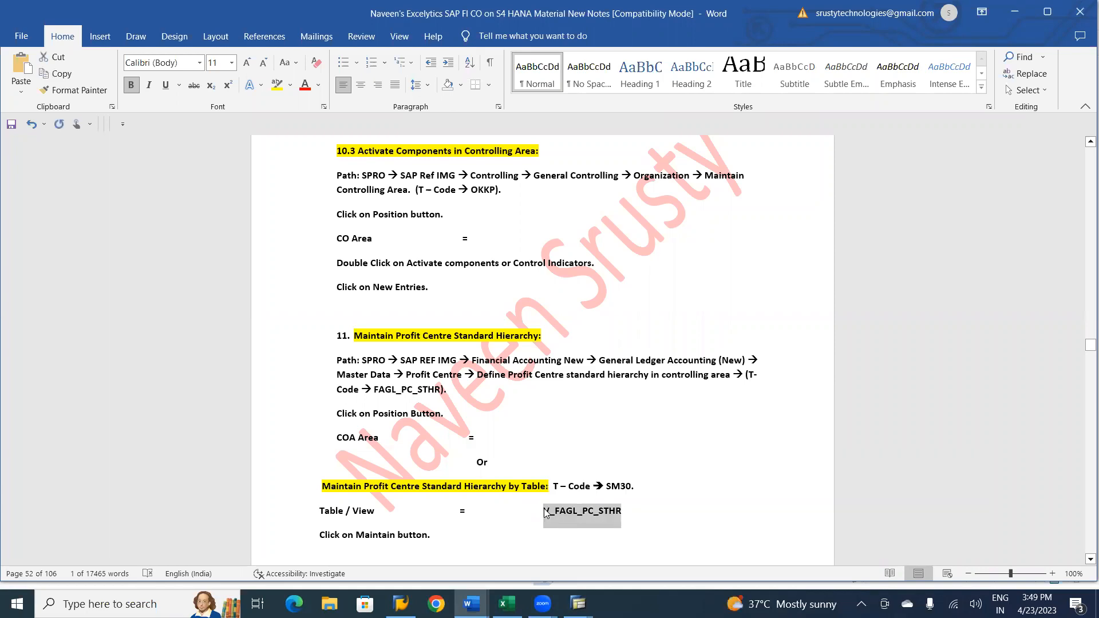
key("alt+Tab")
key("ctrl+v")
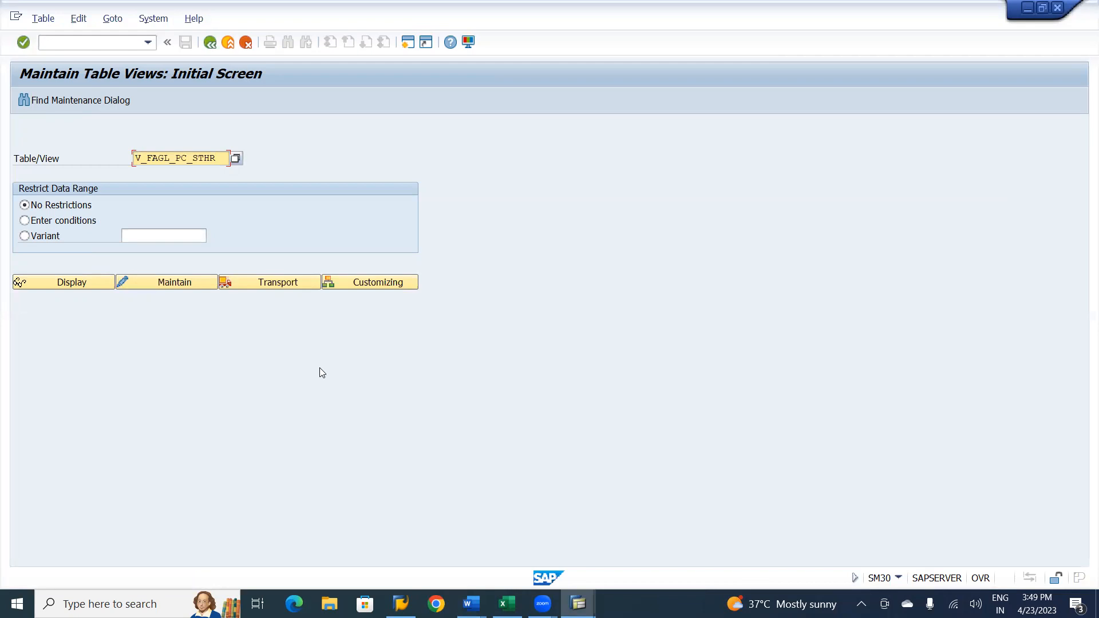
left_click(181, 281)
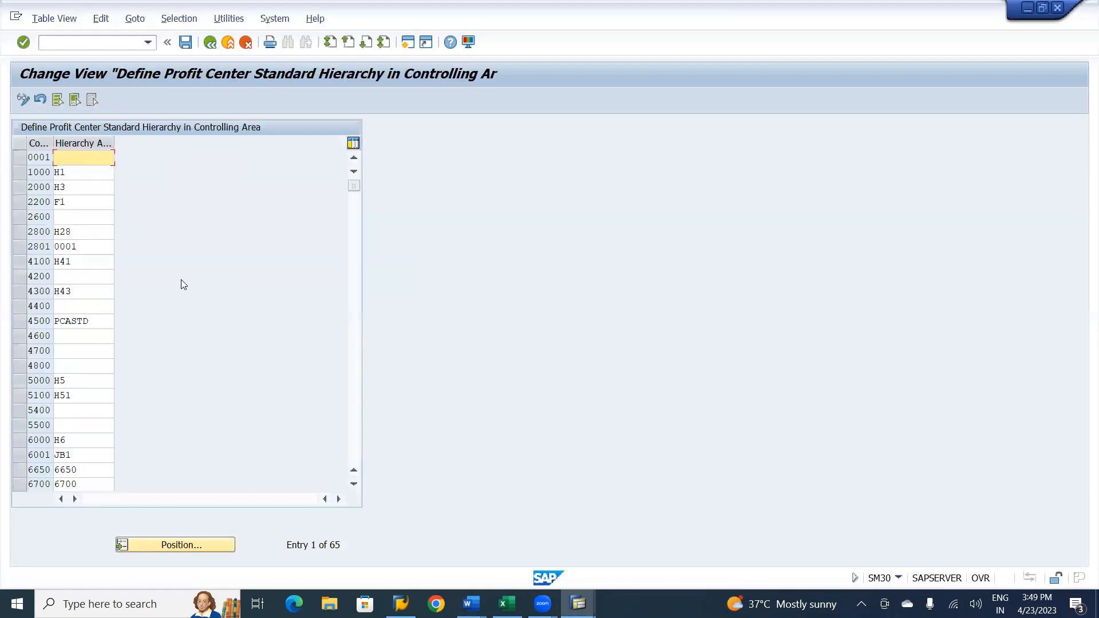
Step: Position the profit center standard hierarchy list on controlling area LCOA to check its hierarchy area
left_click(194, 545)
type("l")
key("Return")
key("Return")
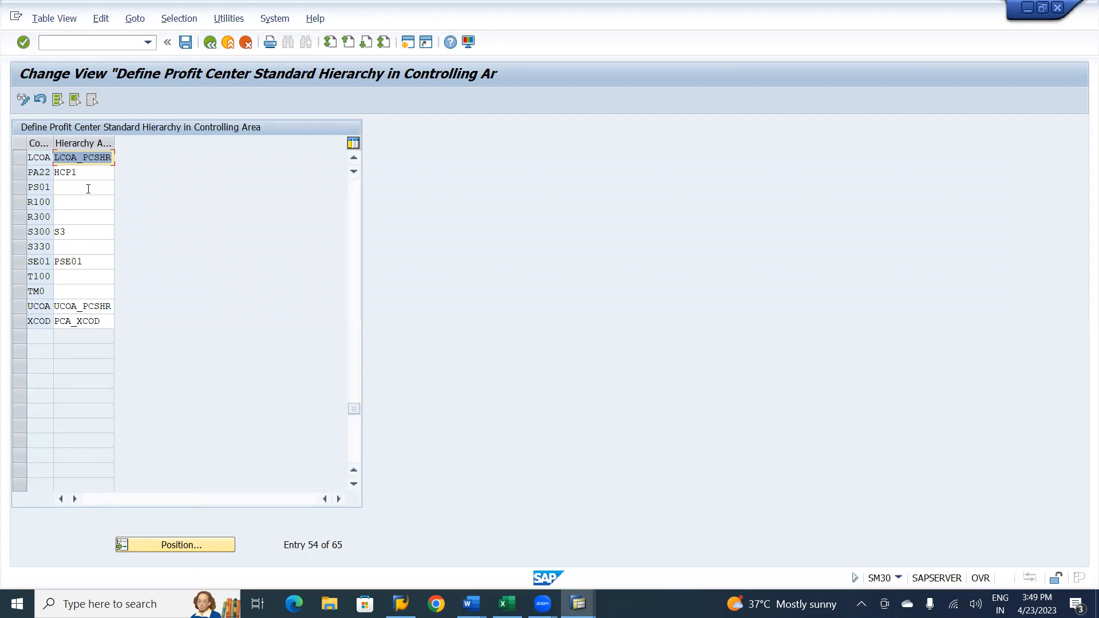
Step: Consult the Maintain Fiscal Year Variant (Jan – Dec) path in the Word notes and return to the SAP implementation guide
key("alt+Tab")
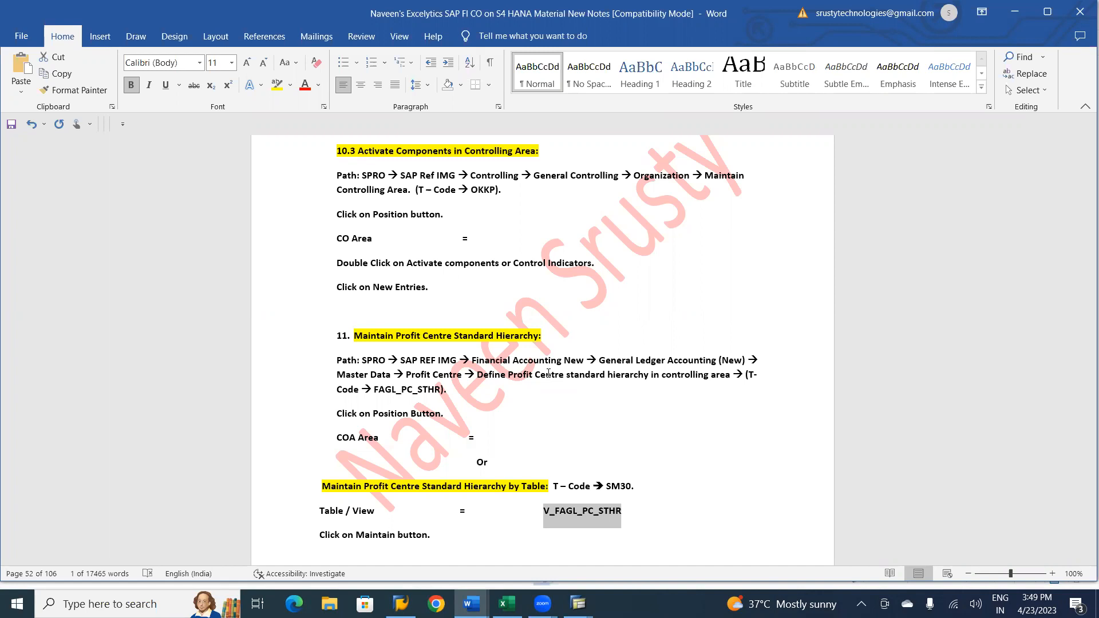
scroll(548, 373, "down", 10)
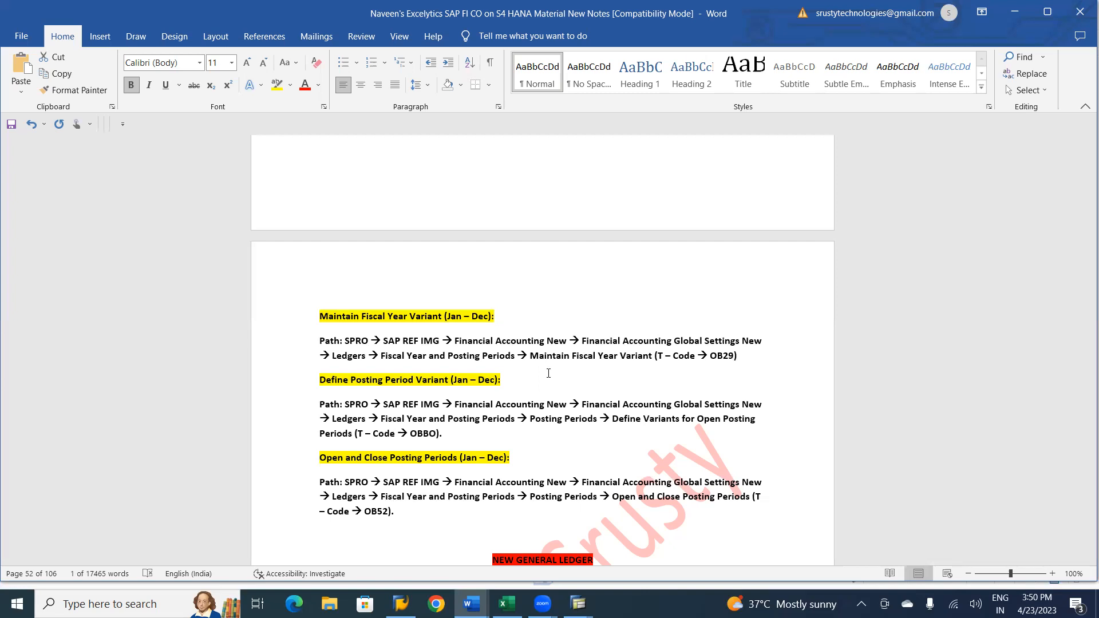
key("alt+Tab")
key("alt+Tab")
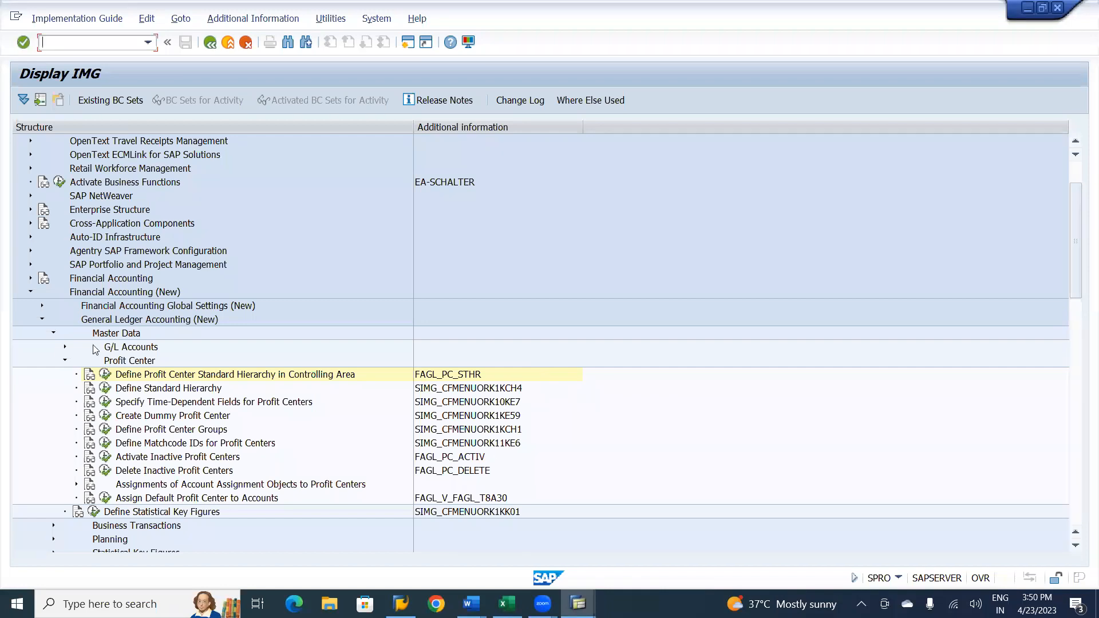
Step: Open Maintain Fiscal Year Variant under Financial Accounting Global Settings (New), Ledgers, Fiscal Year and Posting Periods
left_click(42, 308)
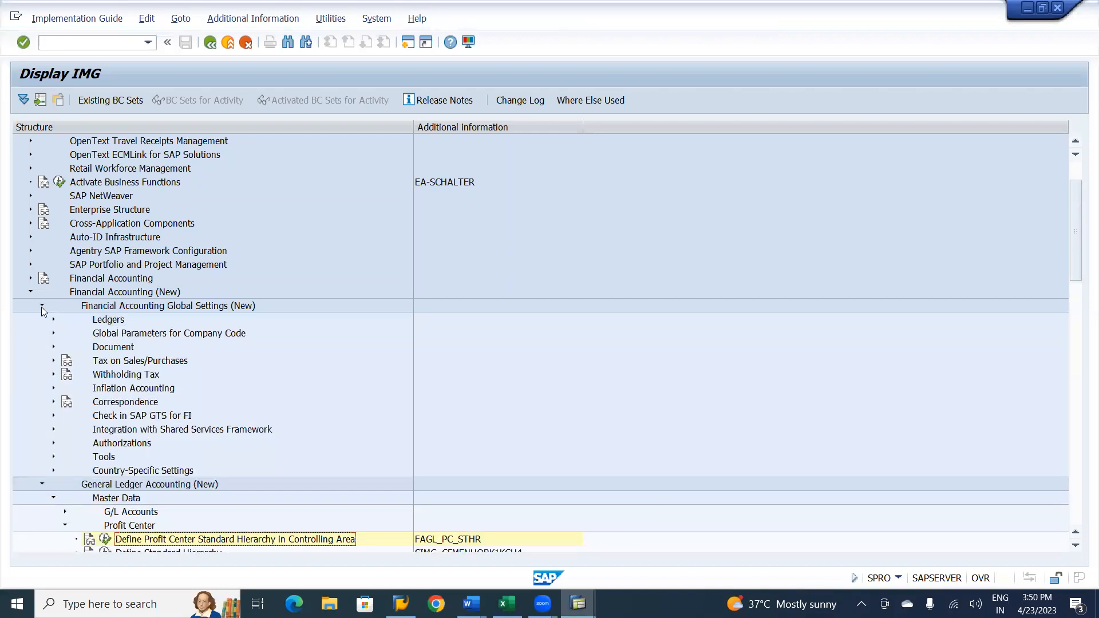
left_click(42, 306)
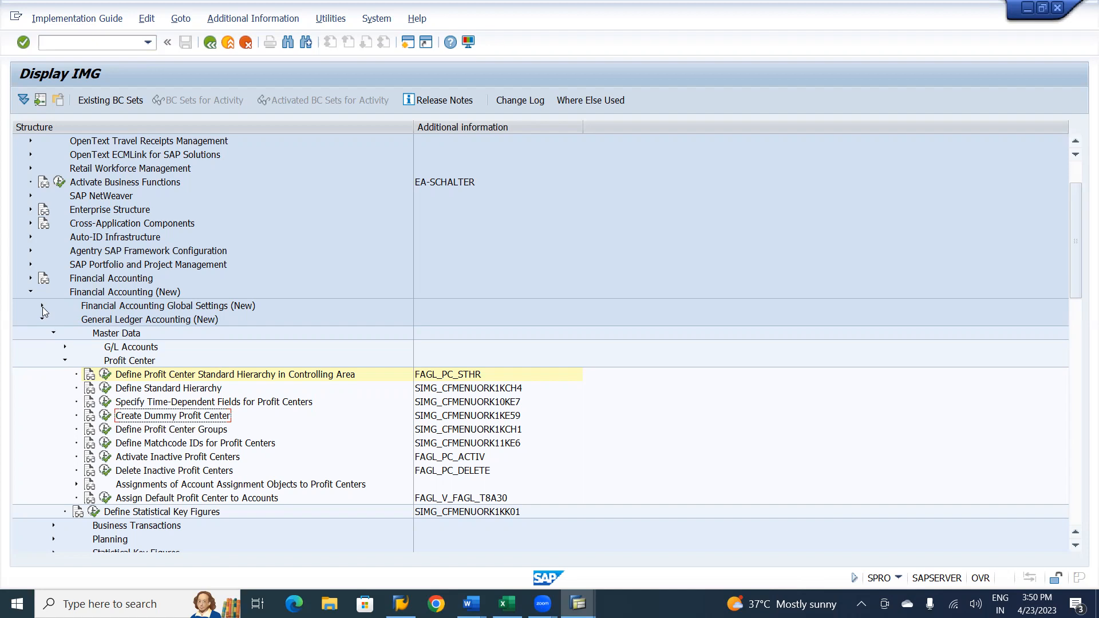
left_click(43, 307)
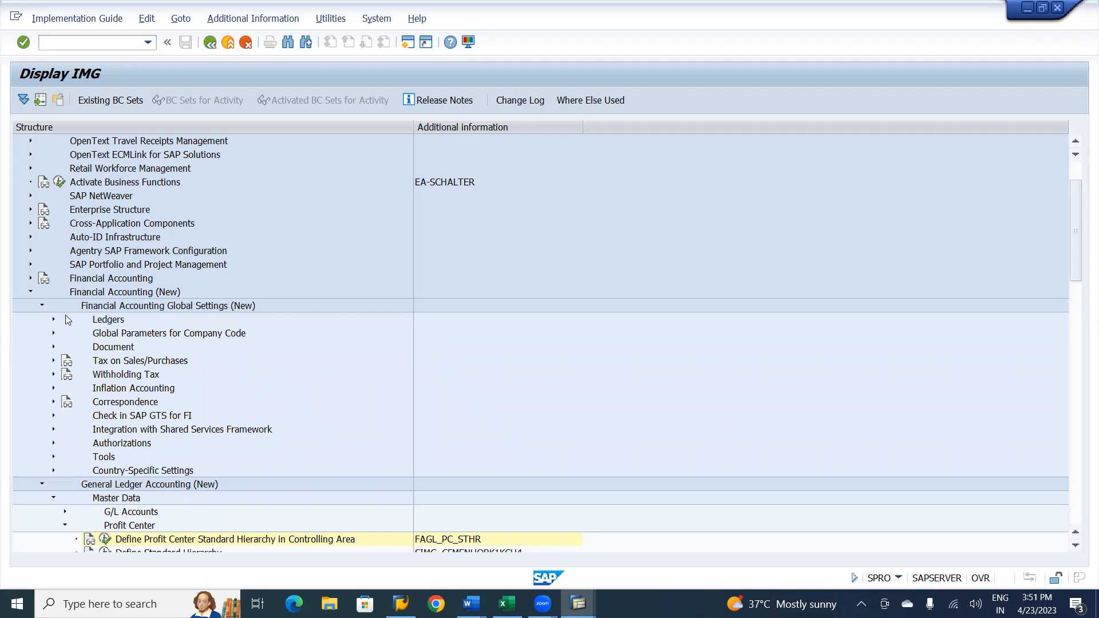
left_click(42, 307)
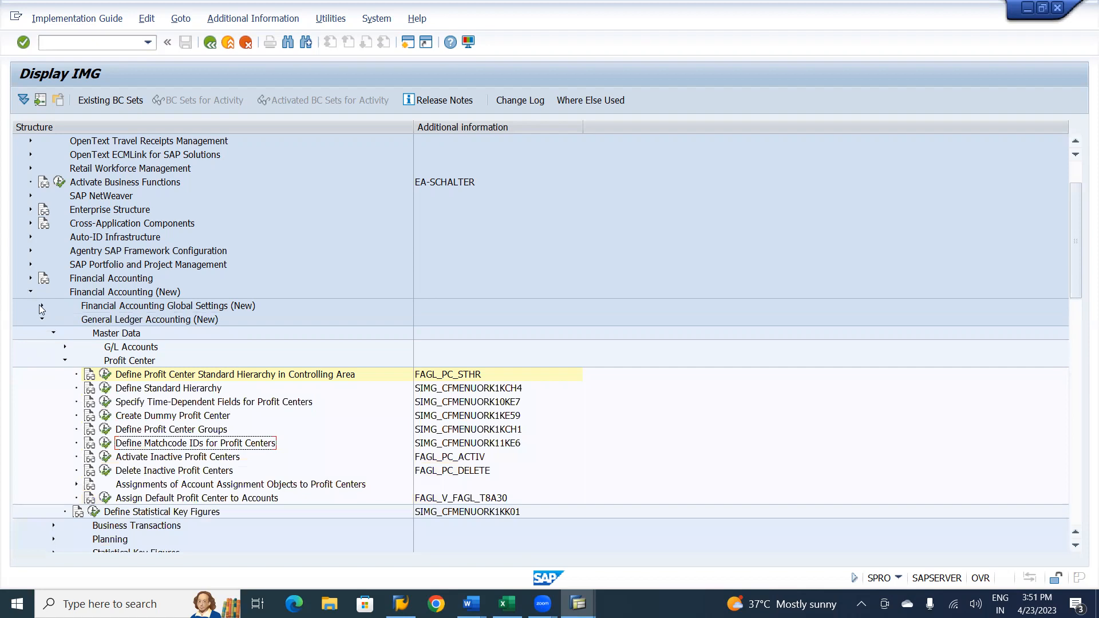
left_click(41, 307)
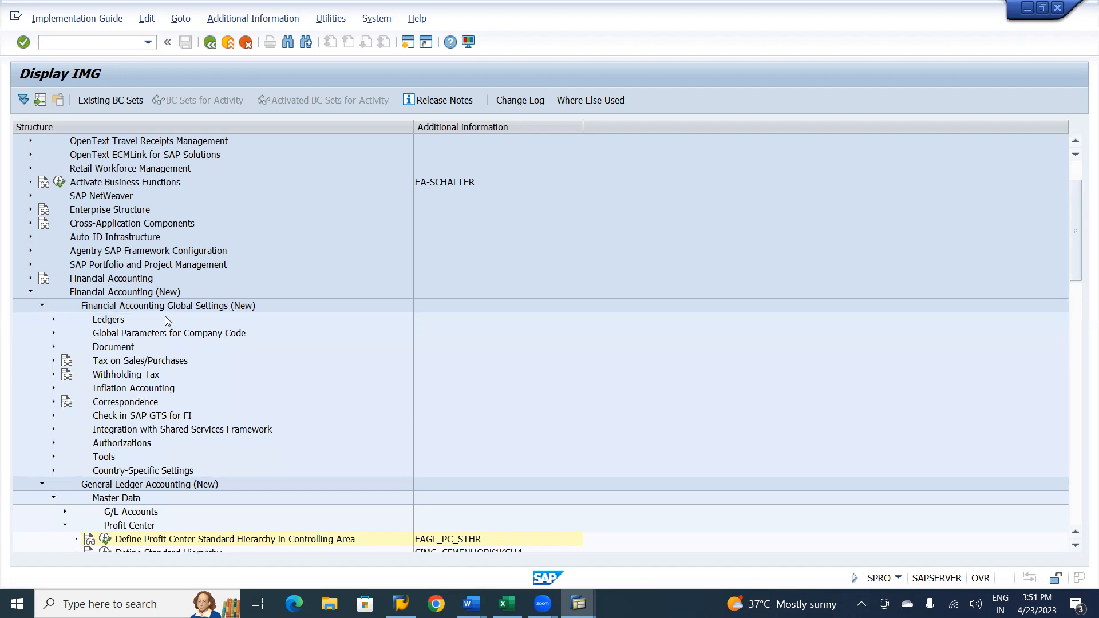
left_click(53, 320)
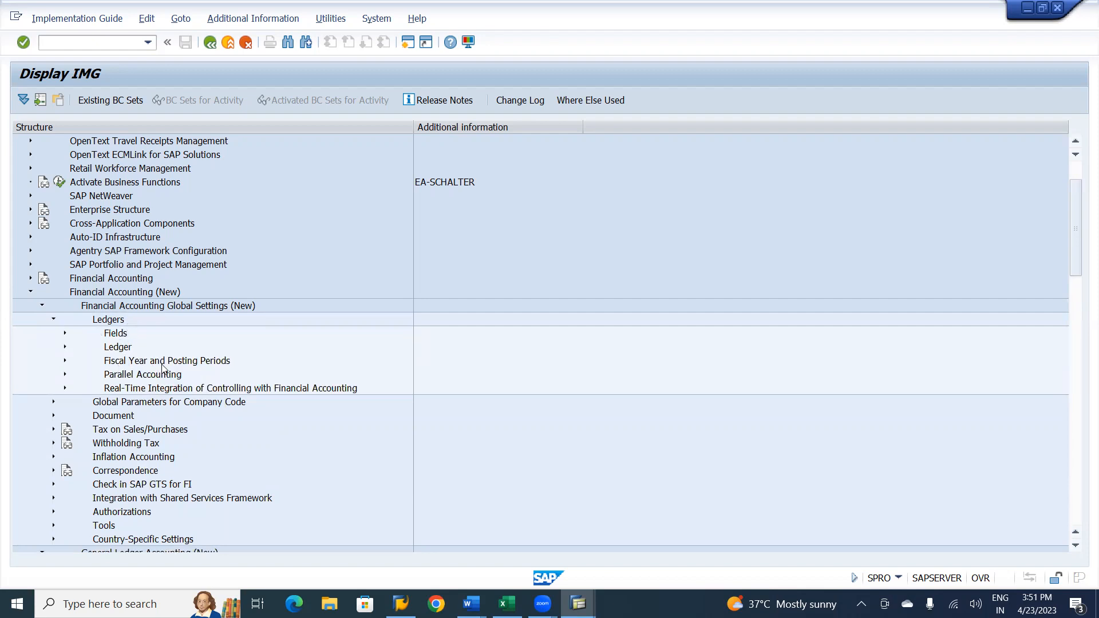
left_click(65, 364)
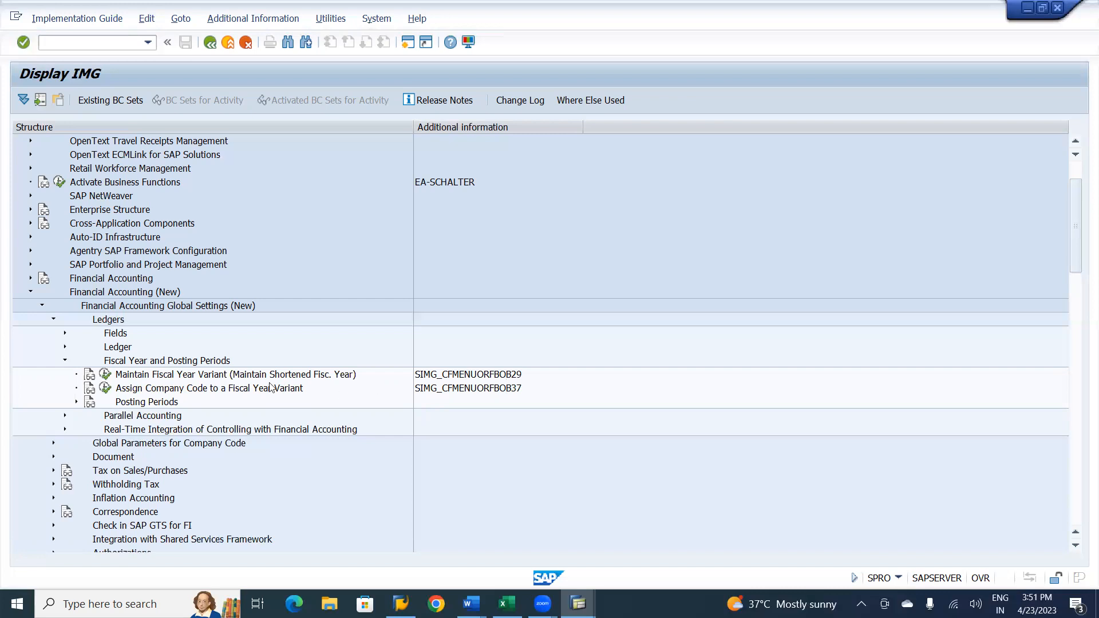
left_click(106, 375)
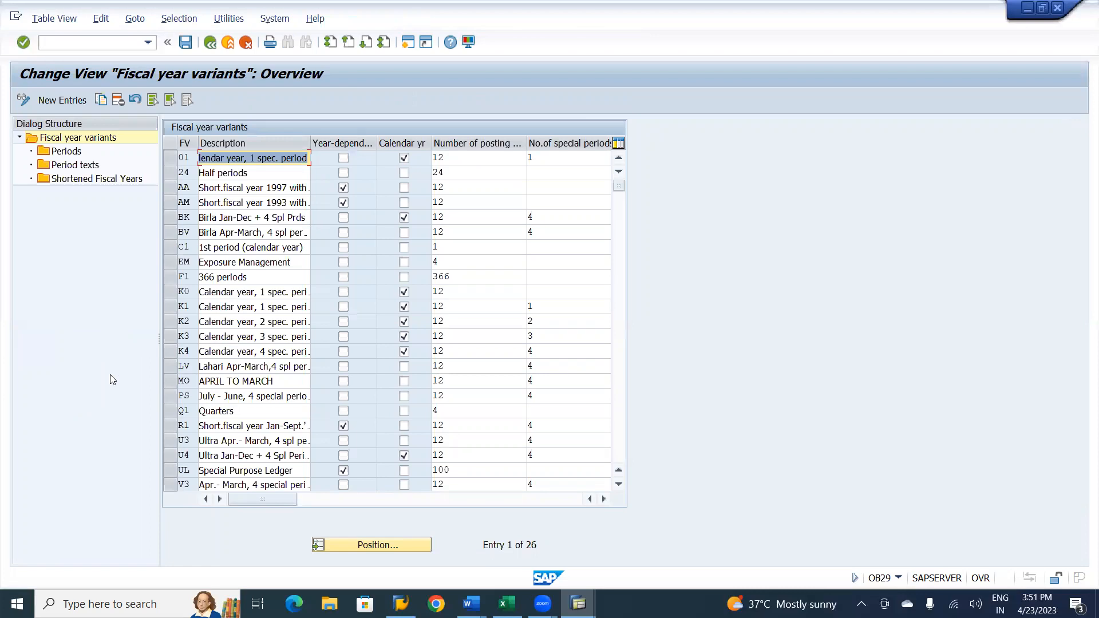
Step: Check the fiscal year variant section in the notes, start a copy of variant K4 and enter LK as the new variant key
key("alt+Tab")
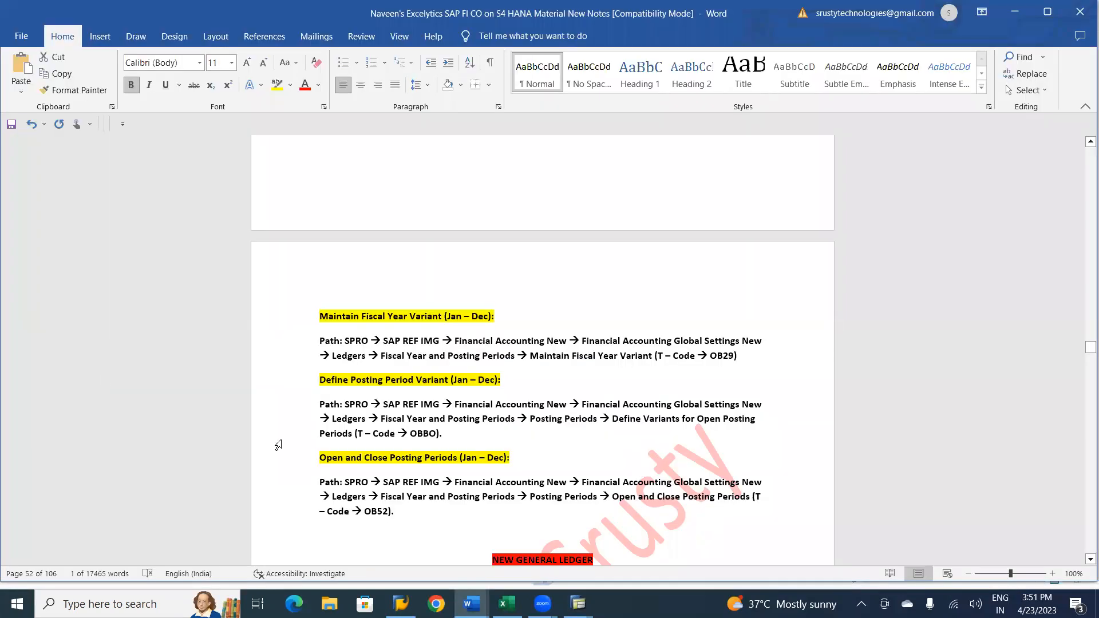
key("alt+Tab")
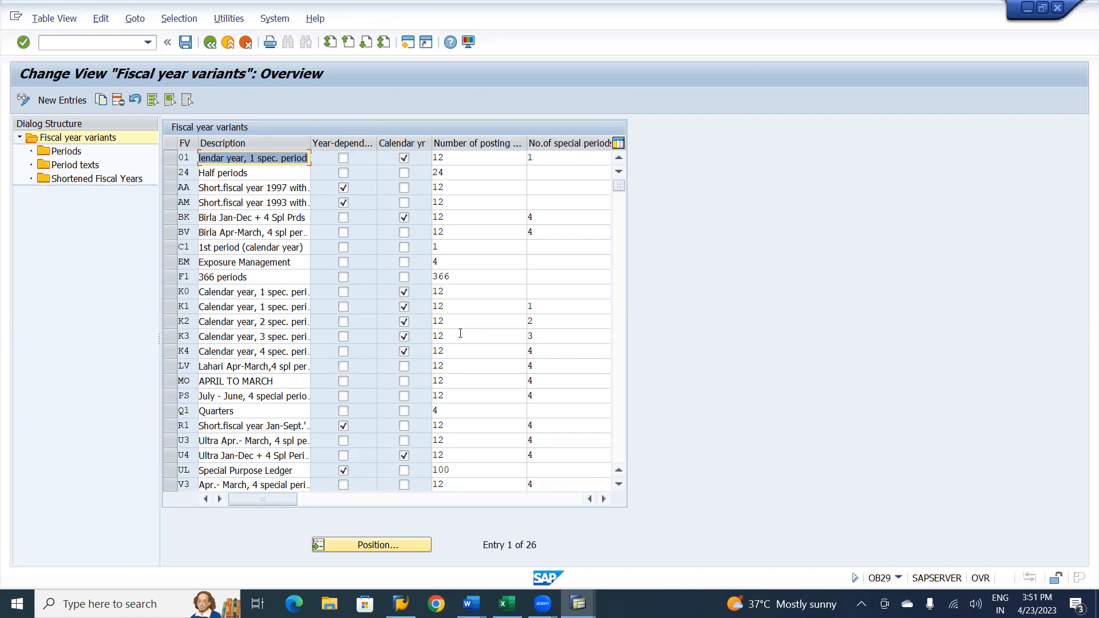
left_click(170, 355)
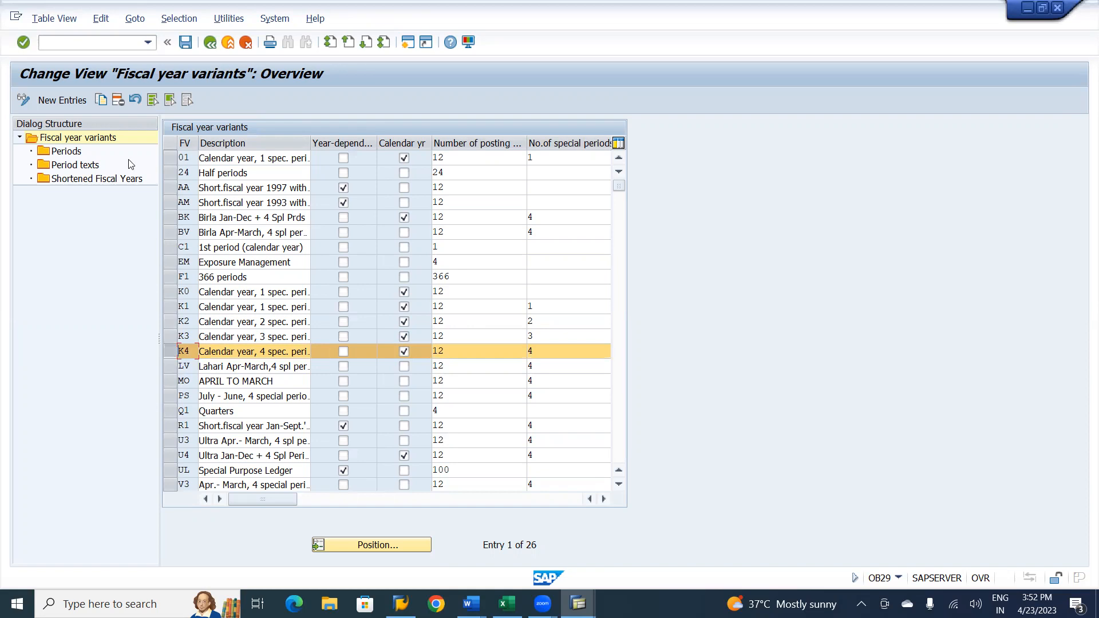
left_click(102, 100)
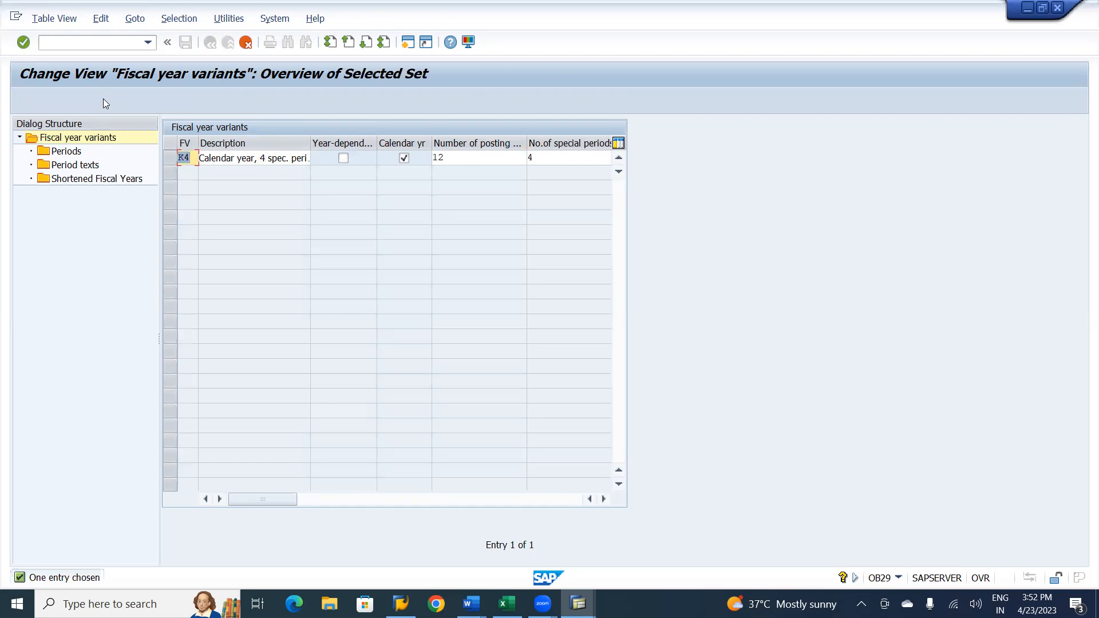
type("LK")
Step: Replace the description of variant LK with "Lahari Jan-Dec,4 spl periods", reusing the suggested Lahari Apr-March text
key("Tab")
key("Delete")
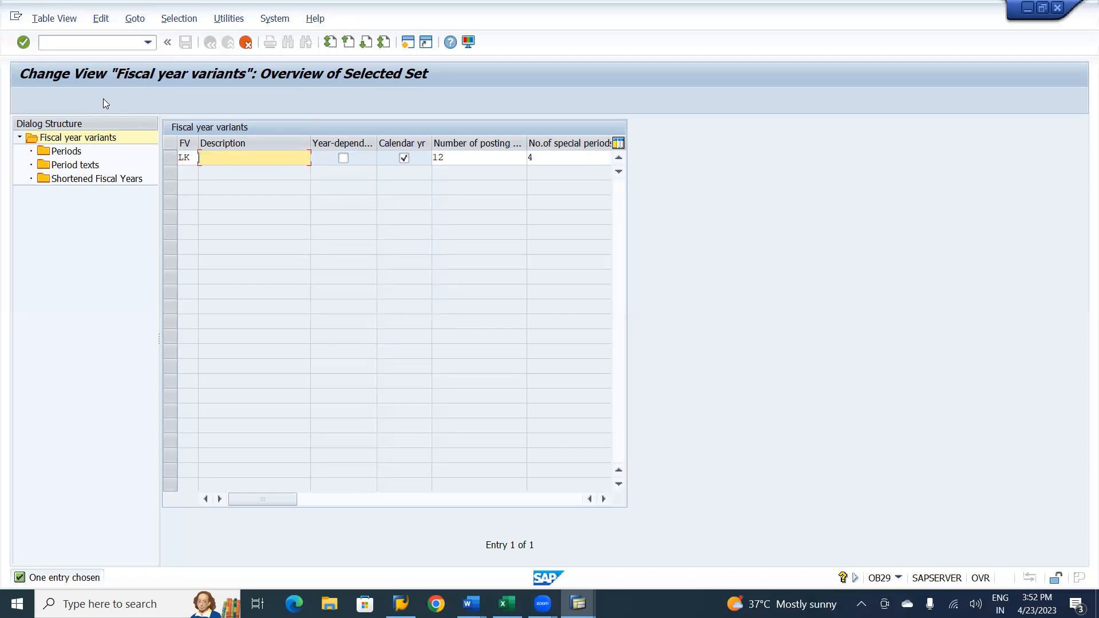
type("Laha")
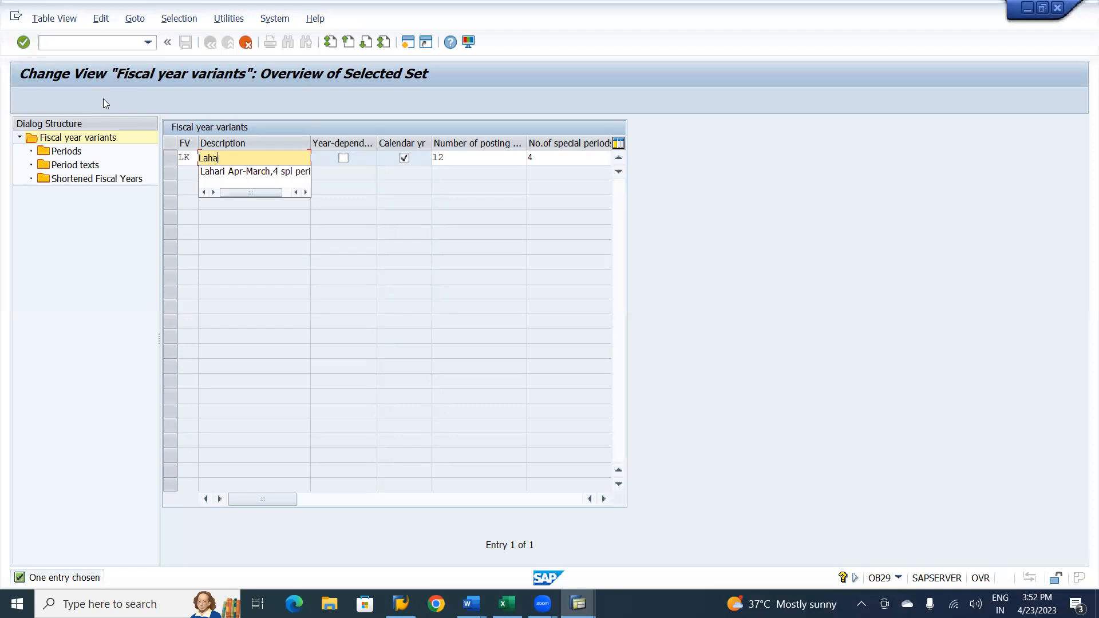
key("Down")
key("Return")
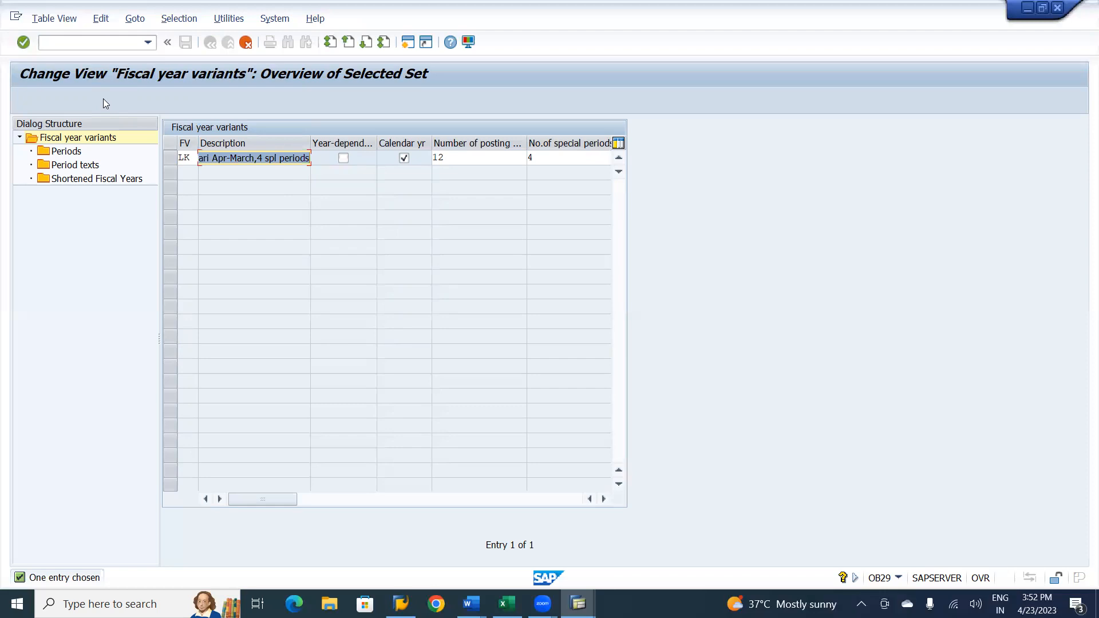
left_click(254, 158)
key("BackSpace")
key("BackSpace")
key("BackSpace")
key("BackSpace")
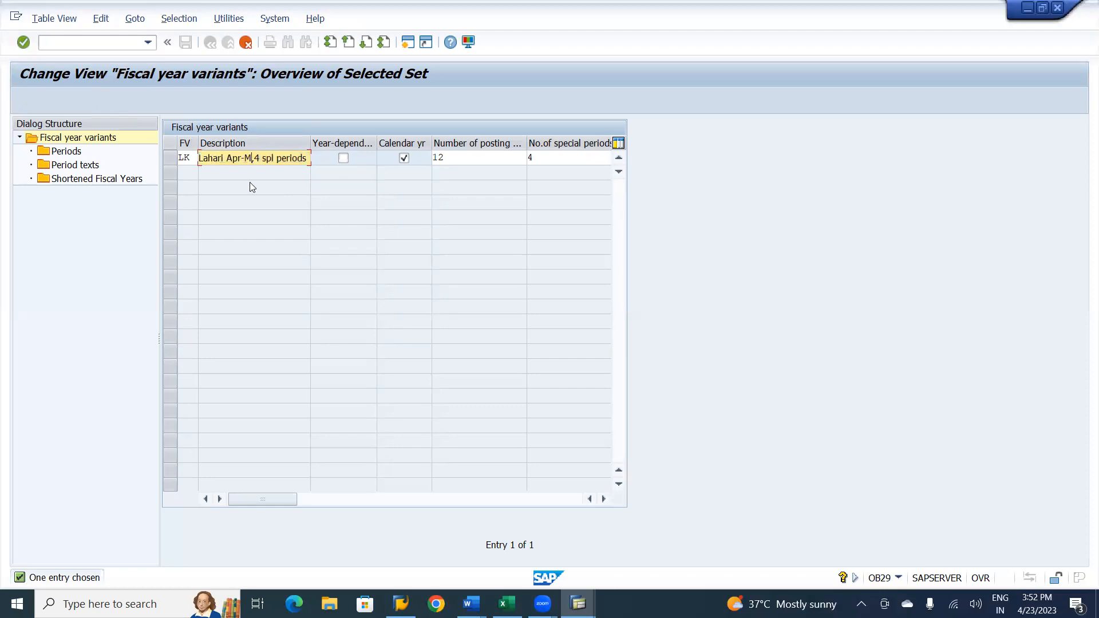
key("BackSpace")
key("BackSpace")
key("BackSpace")
key("BackSpace")
type("Jan-Dec")
Step: Copy variant LK with all dependent entries and save it in customizing request SR2K900004
key("F6")
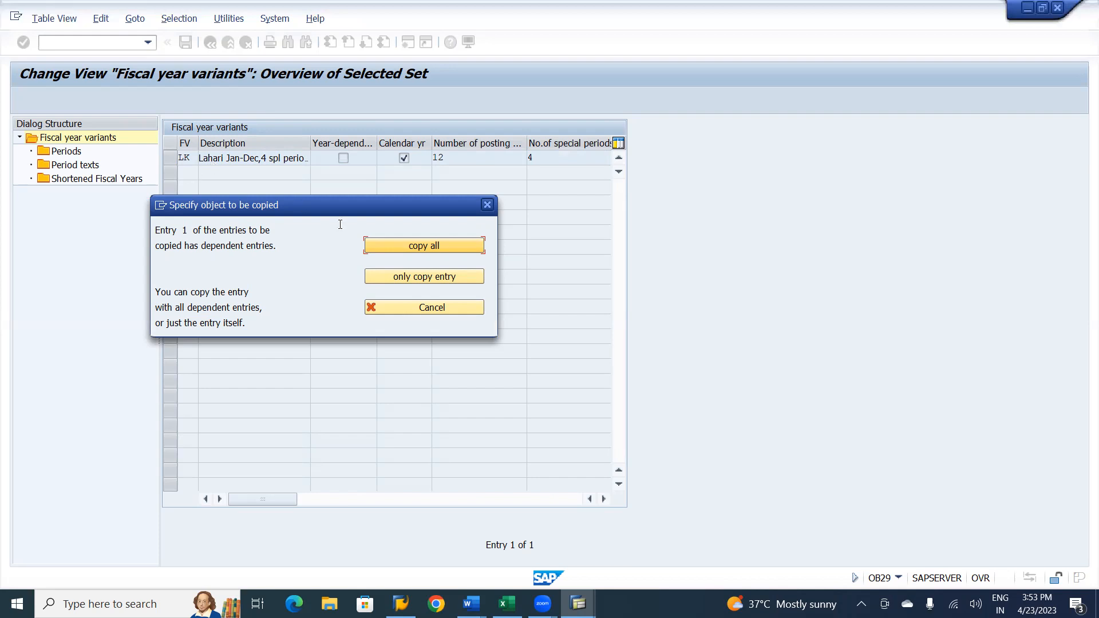
left_click(405, 245)
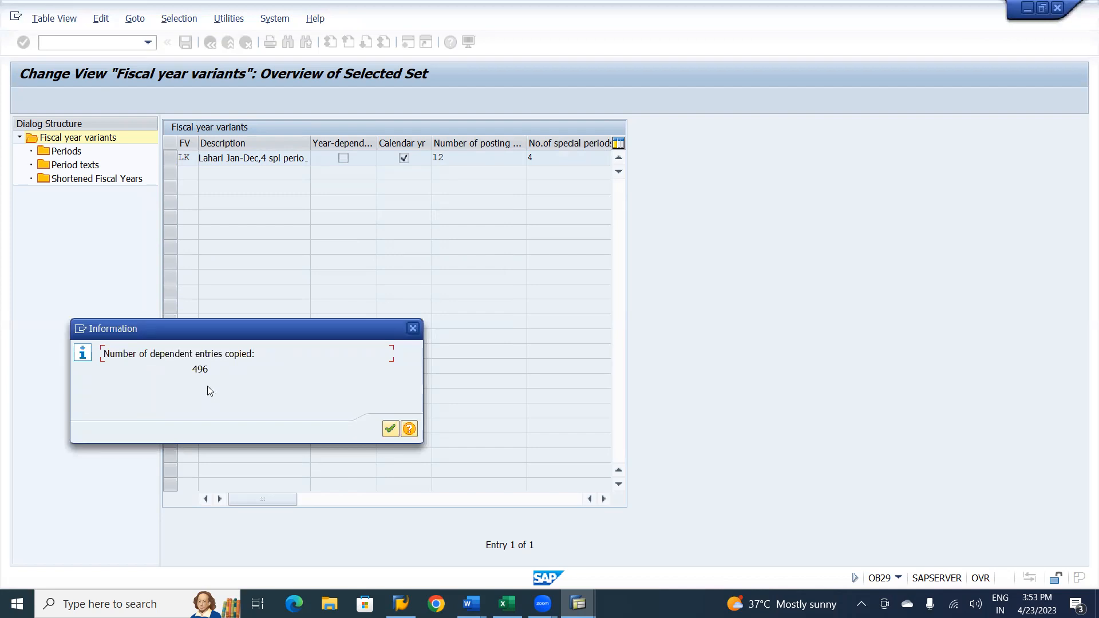
left_click(390, 429)
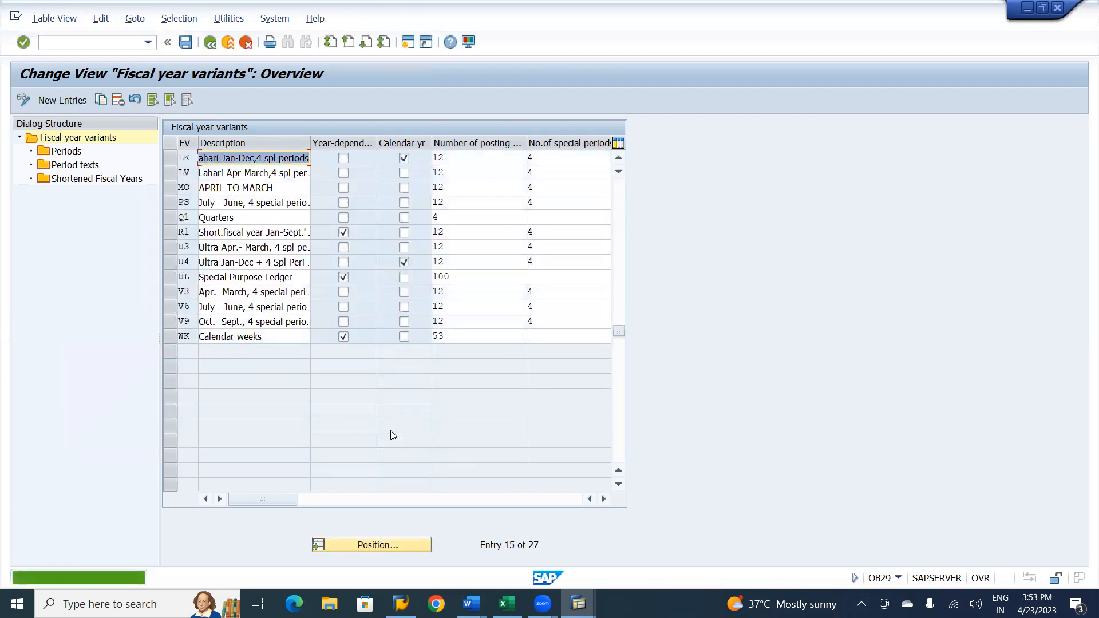
left_click(172, 159)
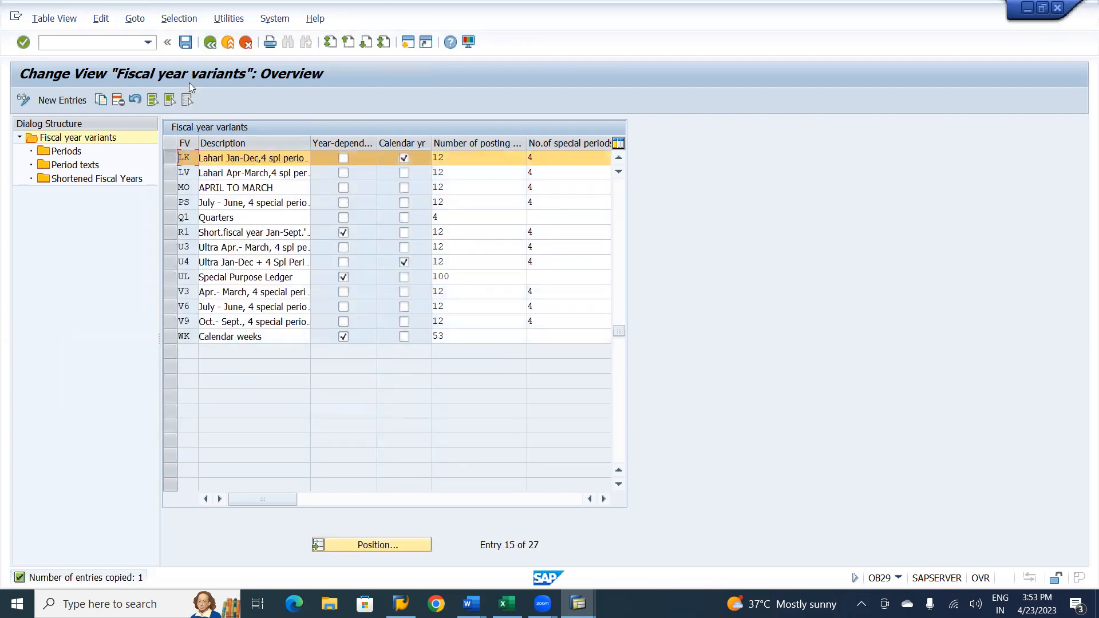
left_click(186, 46)
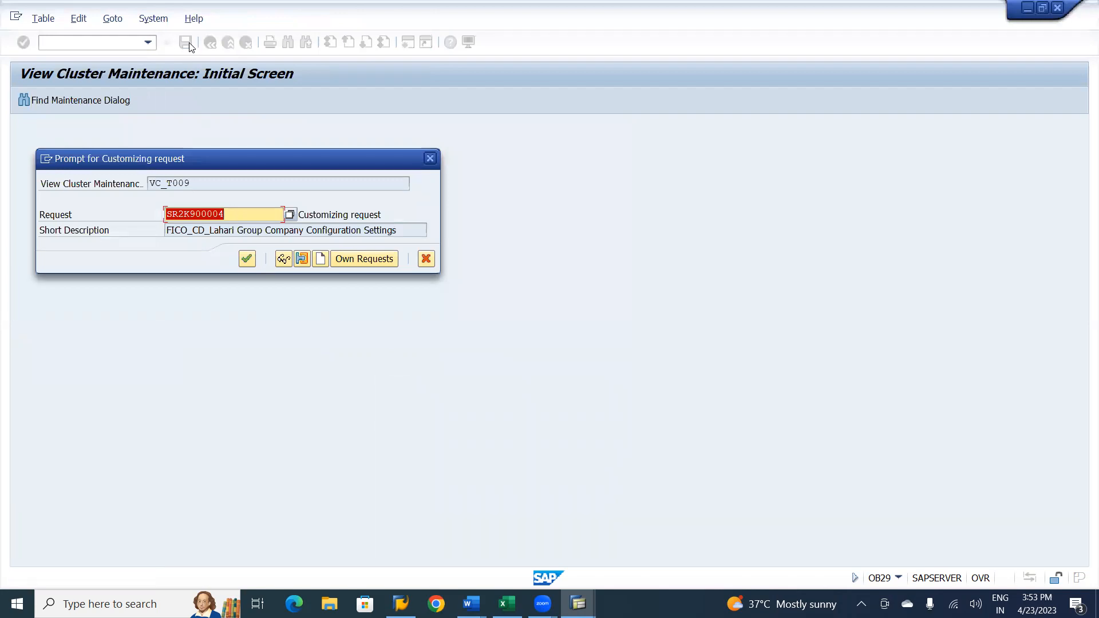
left_click(248, 259)
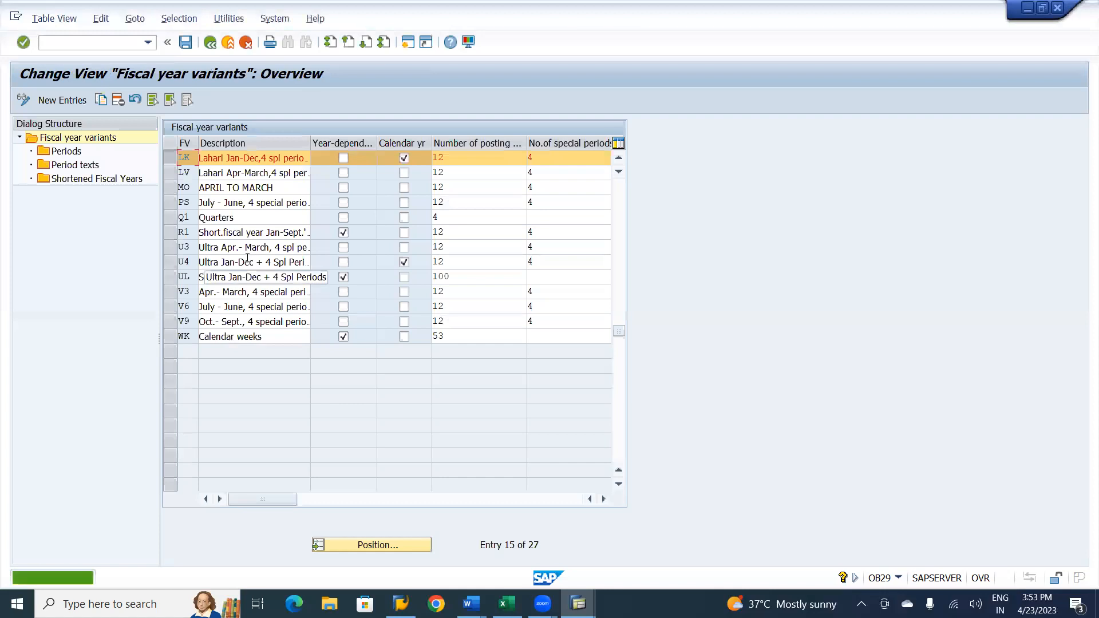
Step: Switch to the LAHARI FICO ENTERPRISE STRUCTURE document and highlight the prerequisites from Define Group Currency through Maintain Fiscal Year Variant
key("alt+Tab")
key("Tab")
key("Tab")
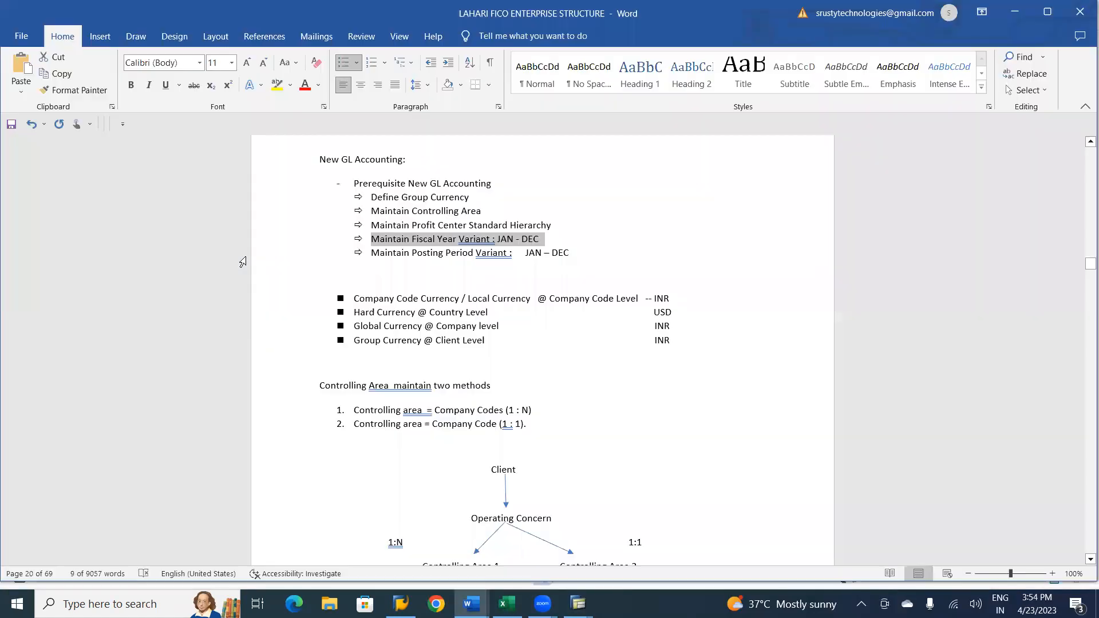
left_click_drag(551, 241, 372, 200)
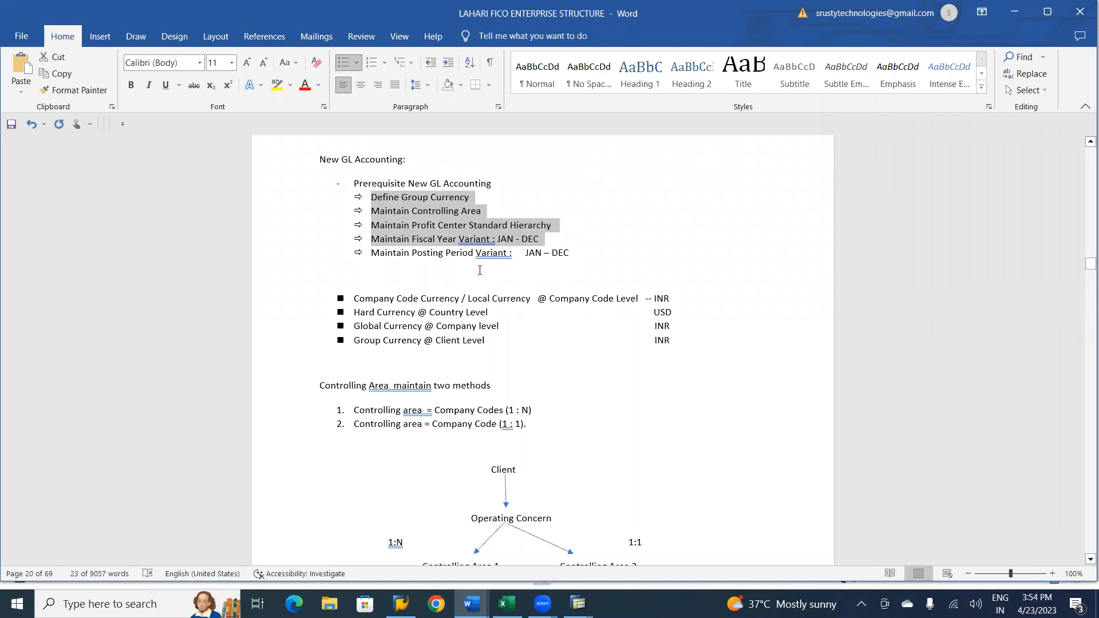
Step: Switch to the SAP FI CO material notes and review the posting period variant and open and close posting periods sections
key("alt+Tab")
key("alt+Tab")
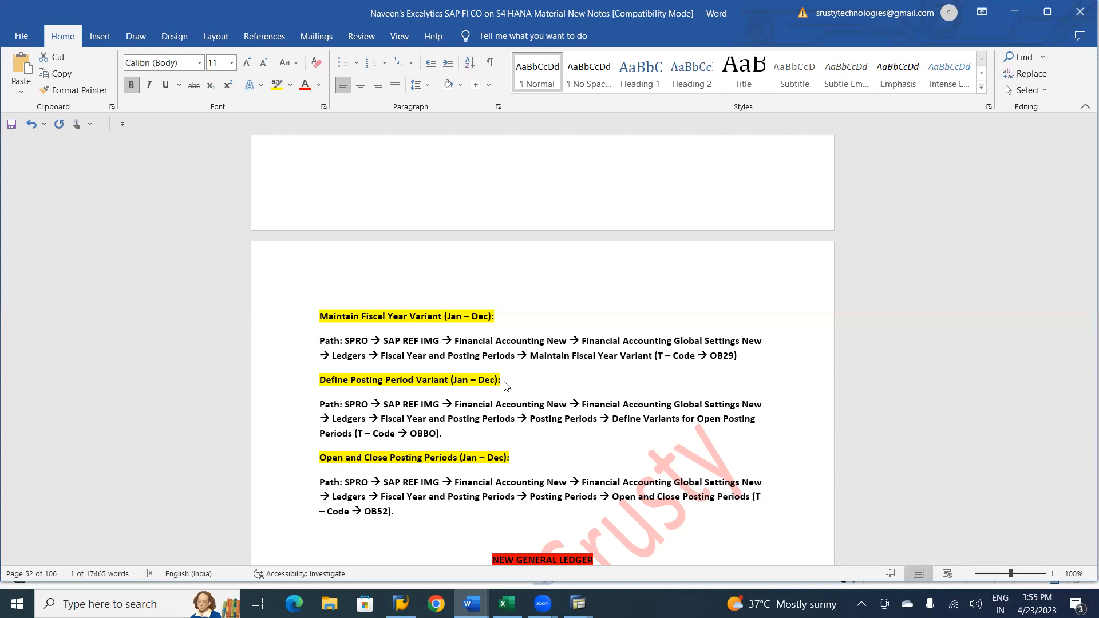
scroll(505, 385, "down", 5)
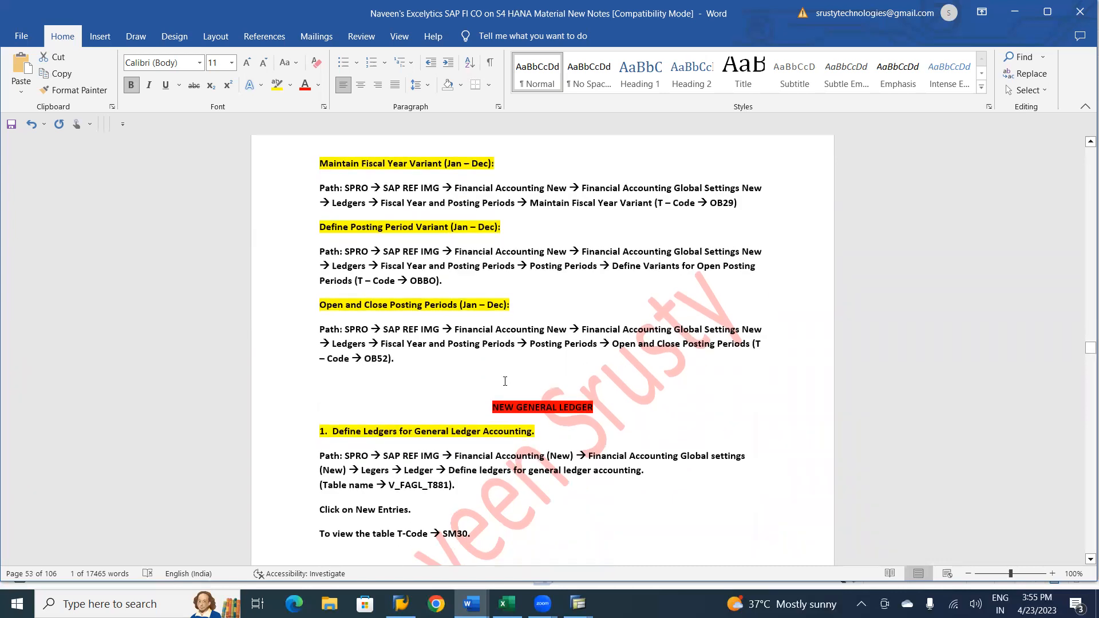
Step: Switch back to SAP, leave the fiscal year variants and open Define Variants for Open Posting Periods in the IMG
key("alt+Tab")
key("alt+Tab")
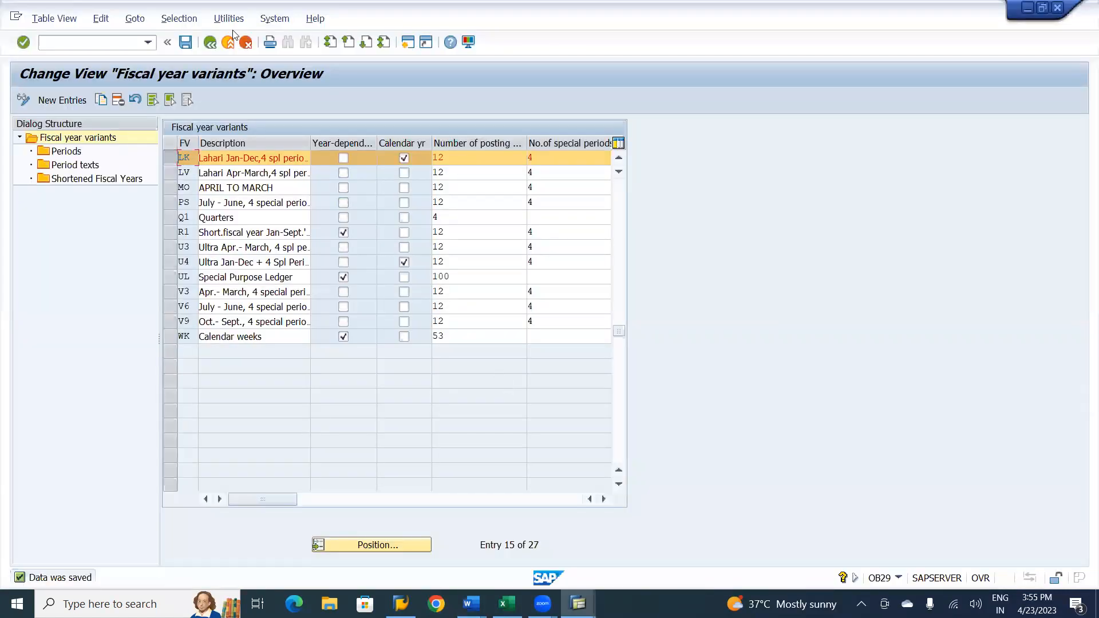
left_click(186, 42)
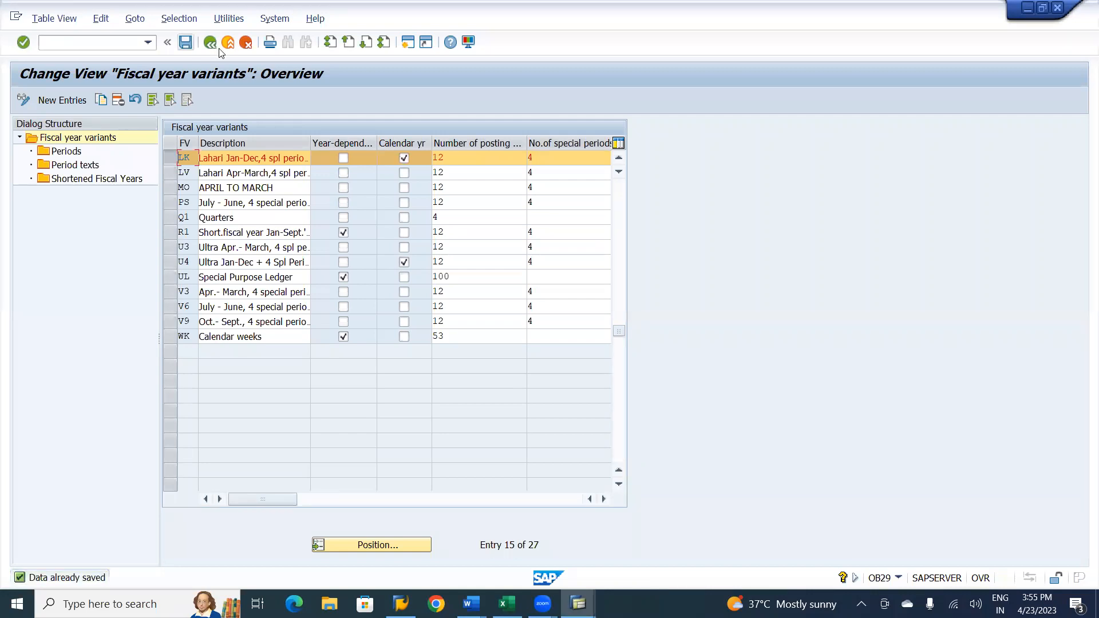
left_click(210, 43)
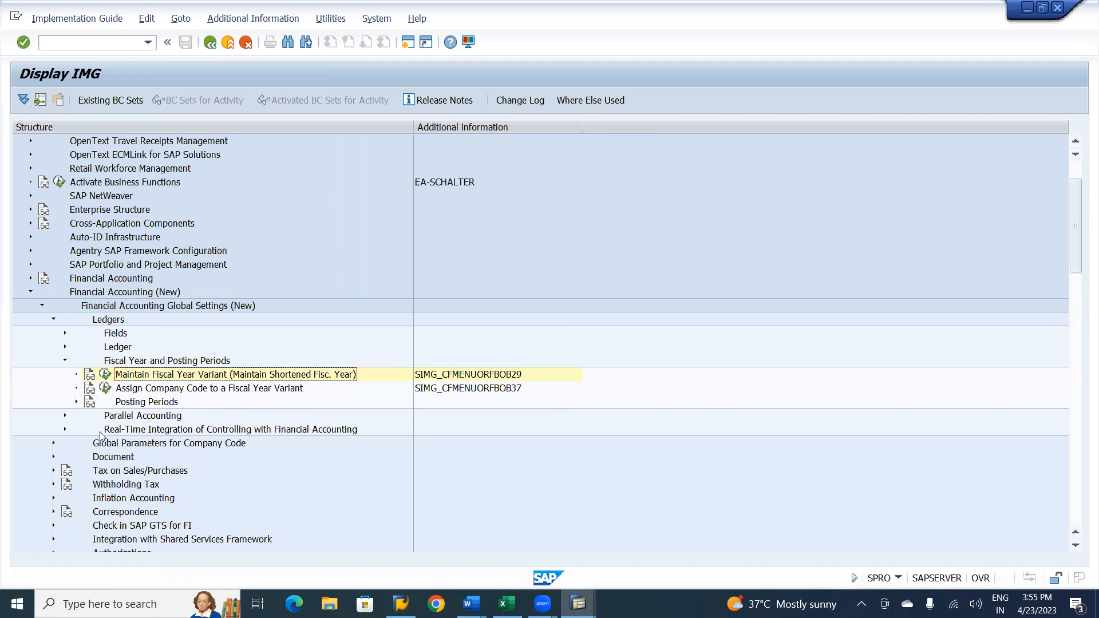
left_click(77, 403)
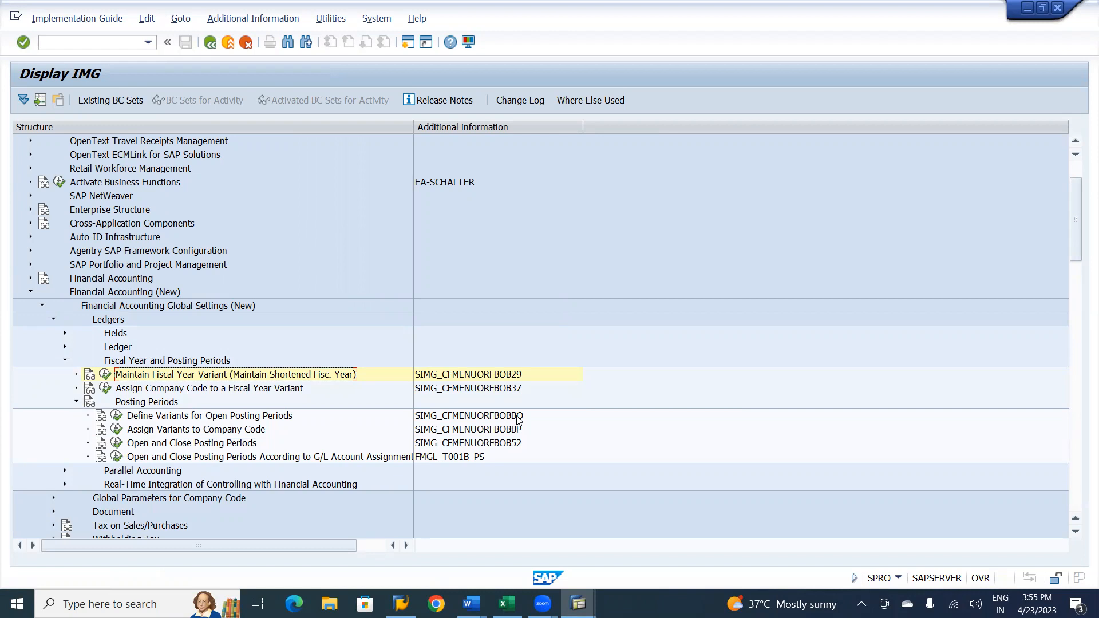
left_click(132, 403)
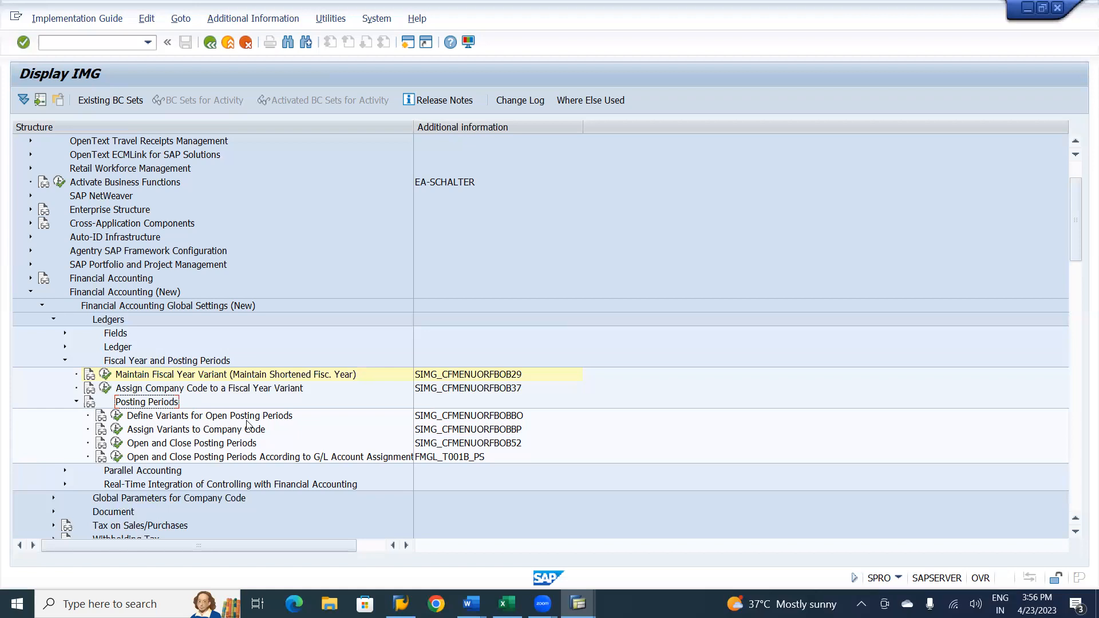
left_click(118, 416)
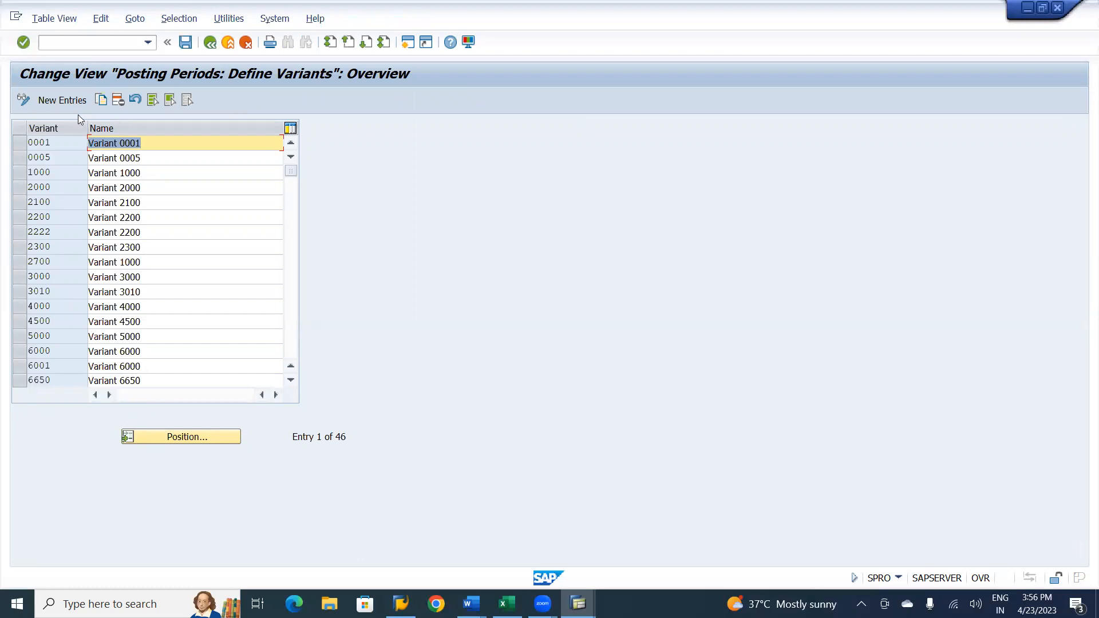
Step: Create a new posting period variant LPK4, reusing the suggested name "Birla Posting Period Varint Jan-Dec"
left_click(72, 102)
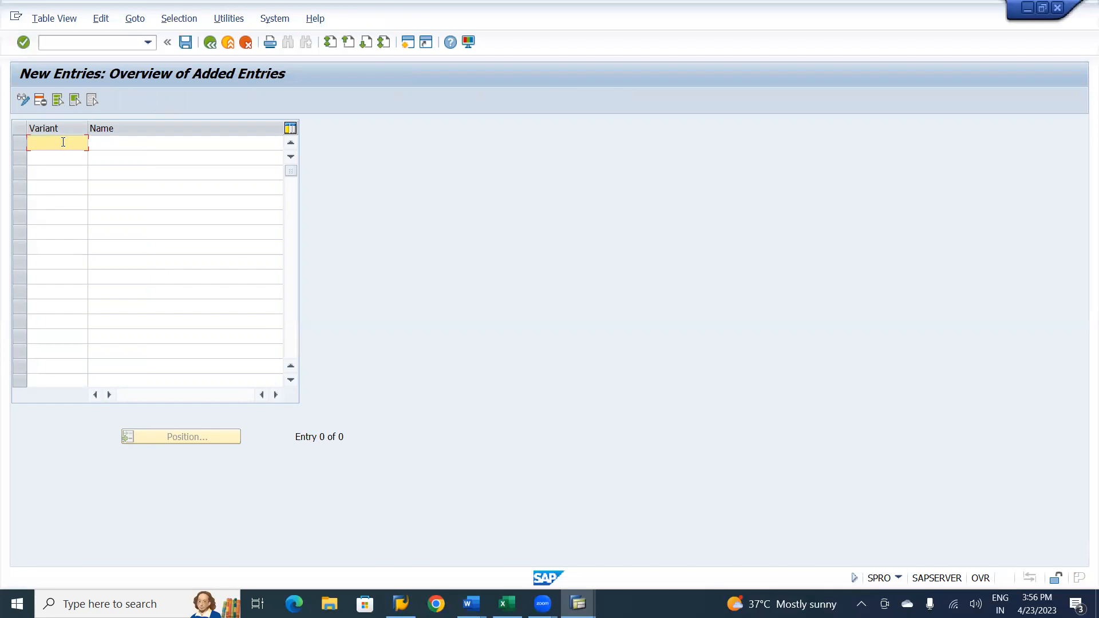
type("LPK4")
key("Tab")
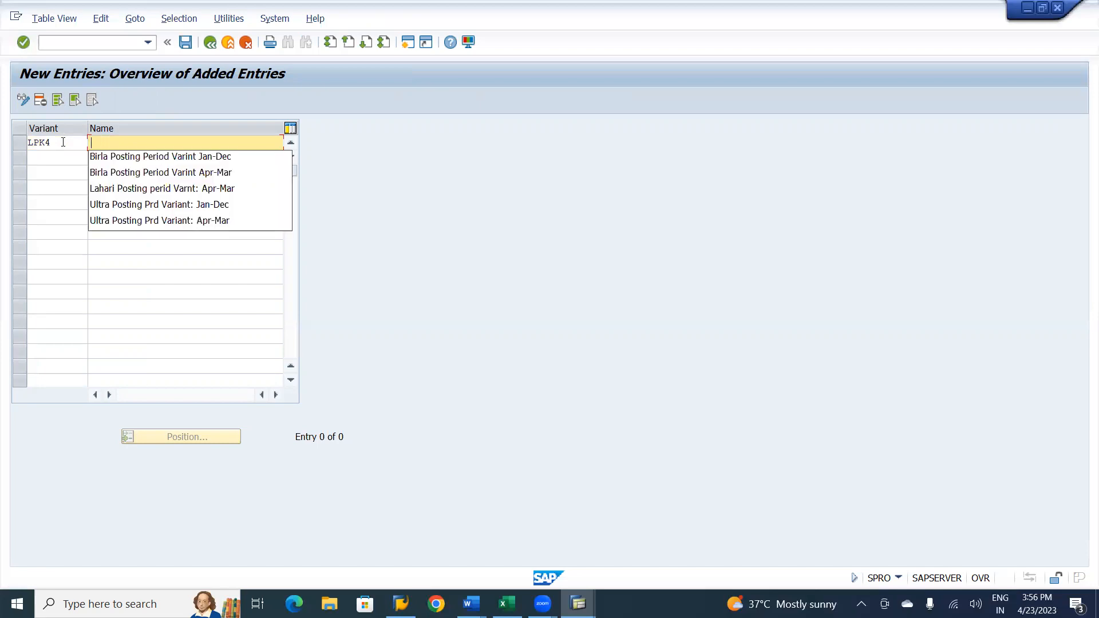
key("Down")
key("Return")
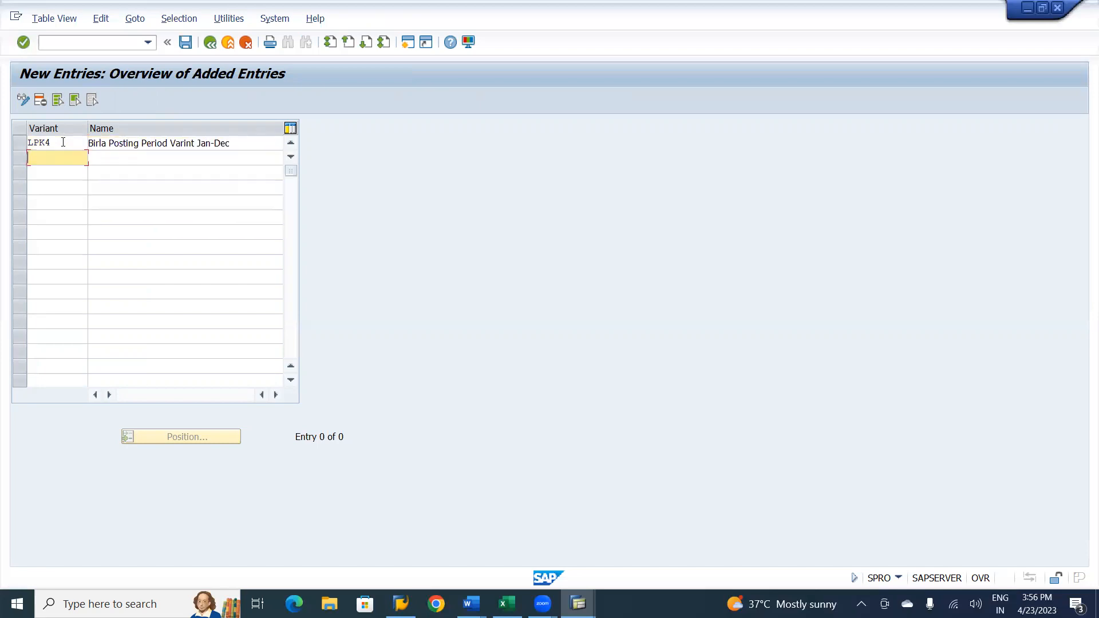
Step: Change the name of variant LPK4 to "Lahari Postng Period Varint Jan-Dec"
left_click(107, 143)
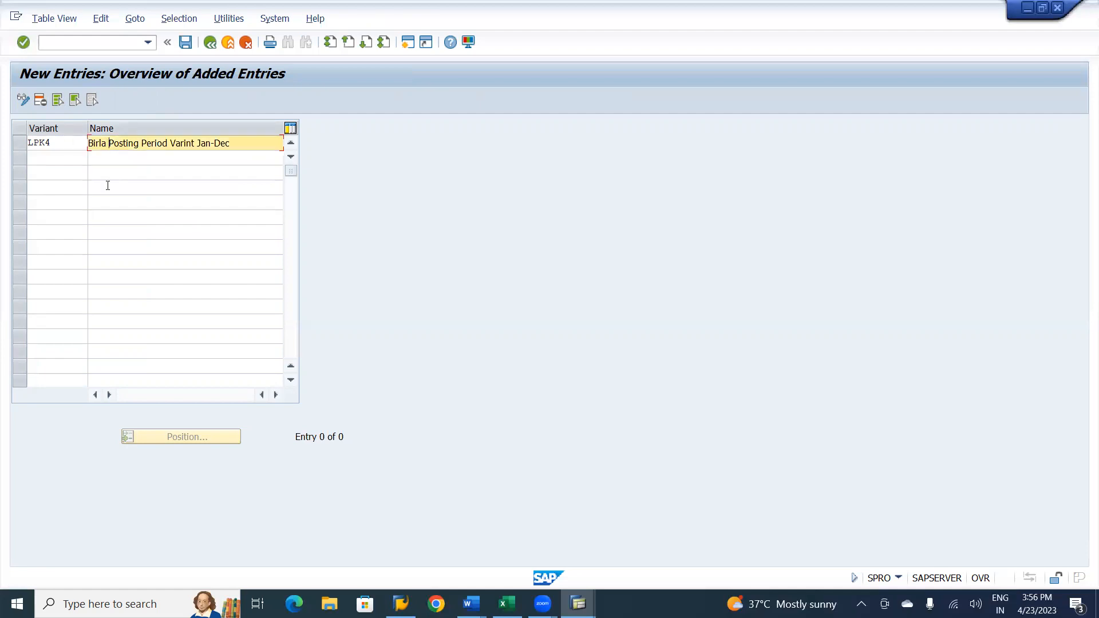
key("BackSpace")
key("BackSpace")
key("BackSpace")
key("BackSpace")
key("BackSpace")
key("BackSpace")
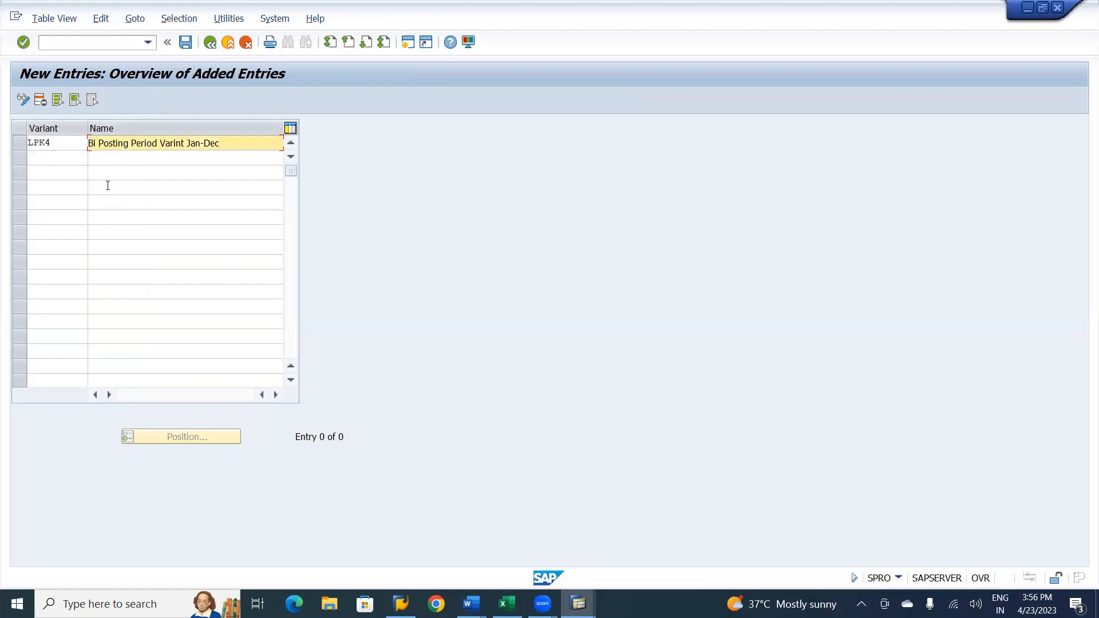
type("Lahar")
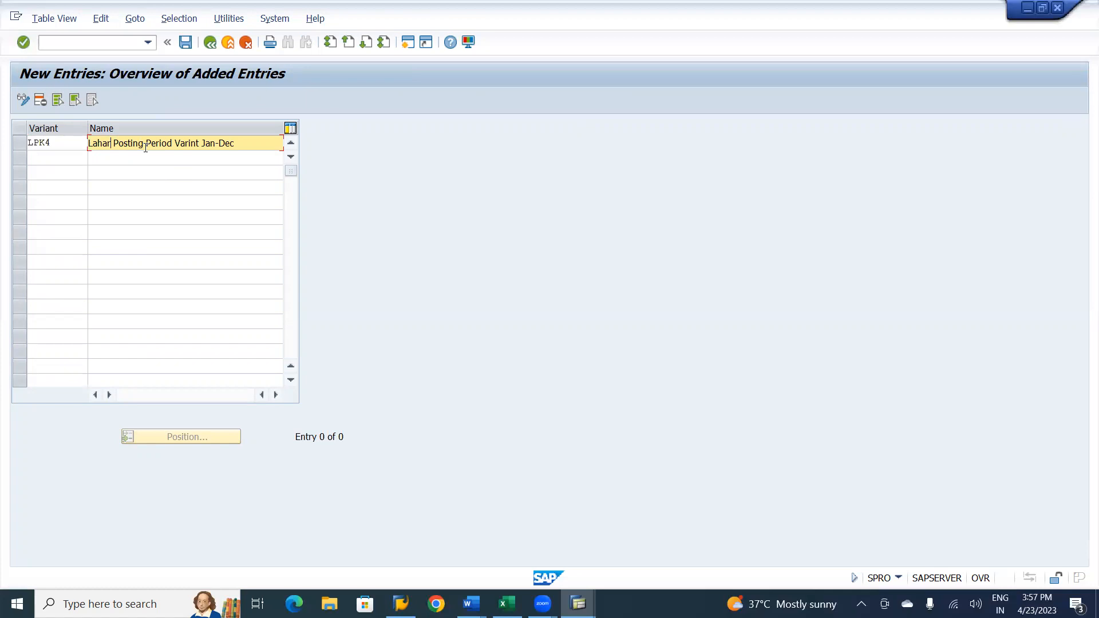
key("BackSpace")
key("BackSpace")
key("BackSpace")
type("ng")
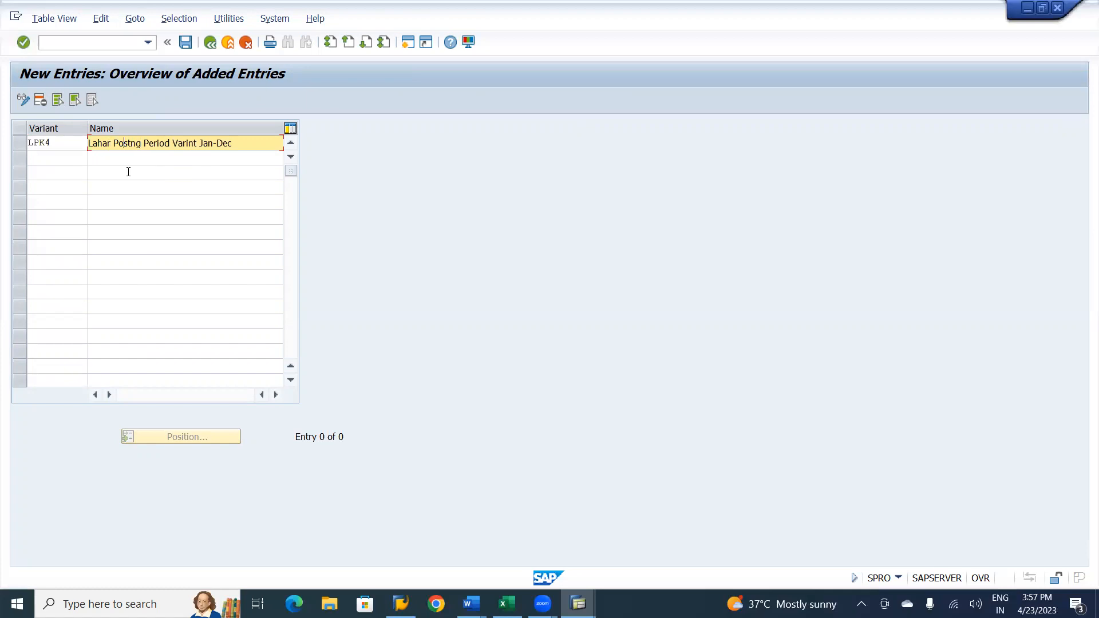
type("i")
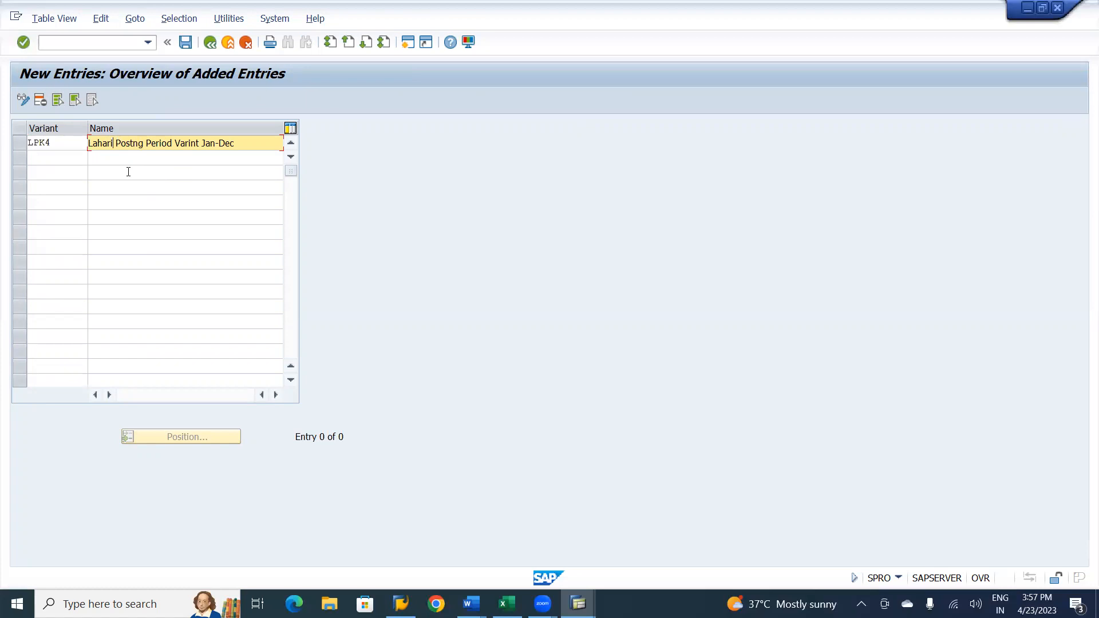
key("Return")
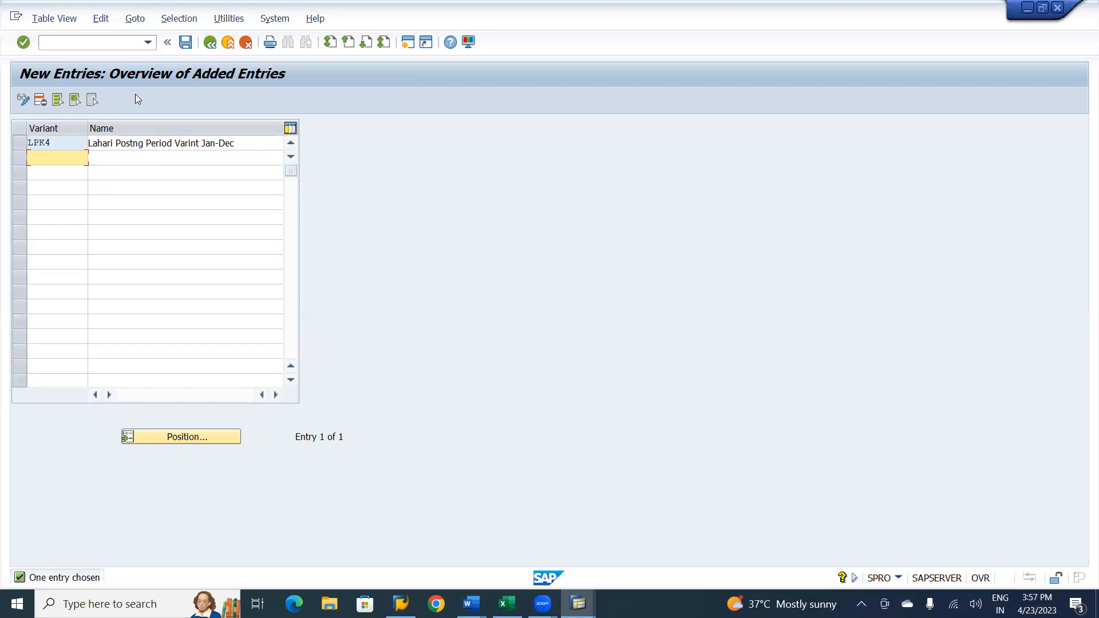
Step: Save variant LPK4 in customizing request SR2K900004 and return to the variant overview
left_click(186, 43)
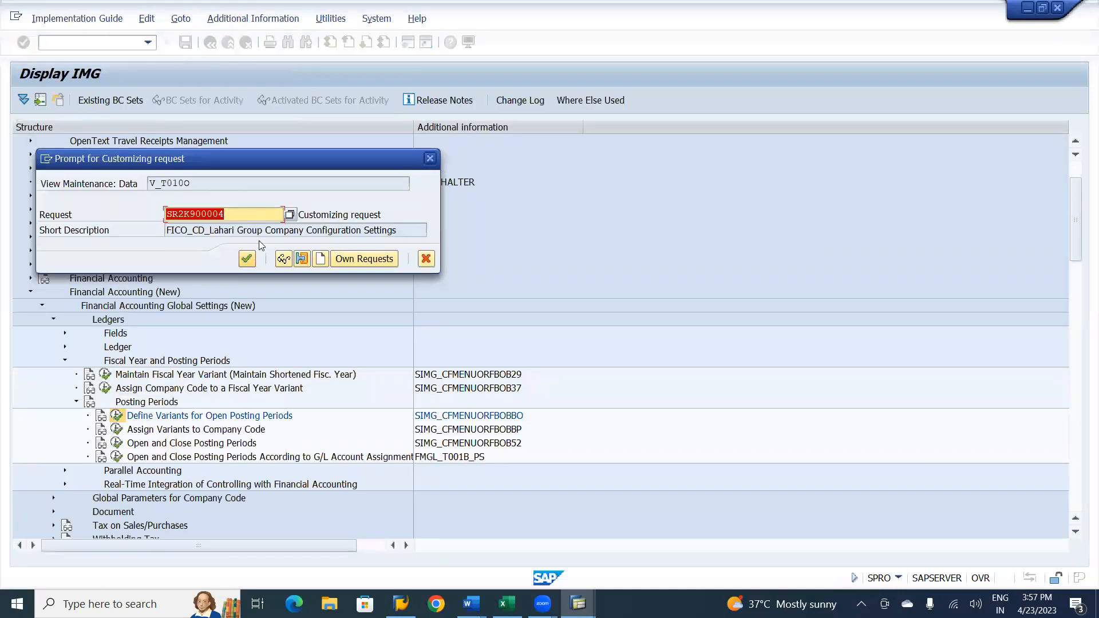
left_click(246, 259)
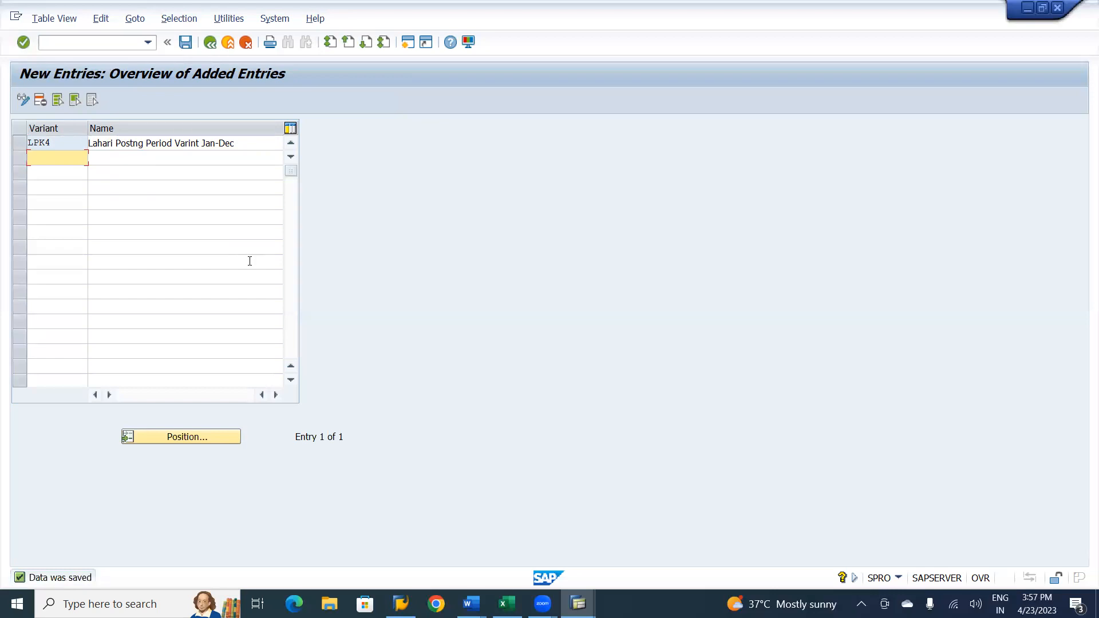
left_click(215, 48)
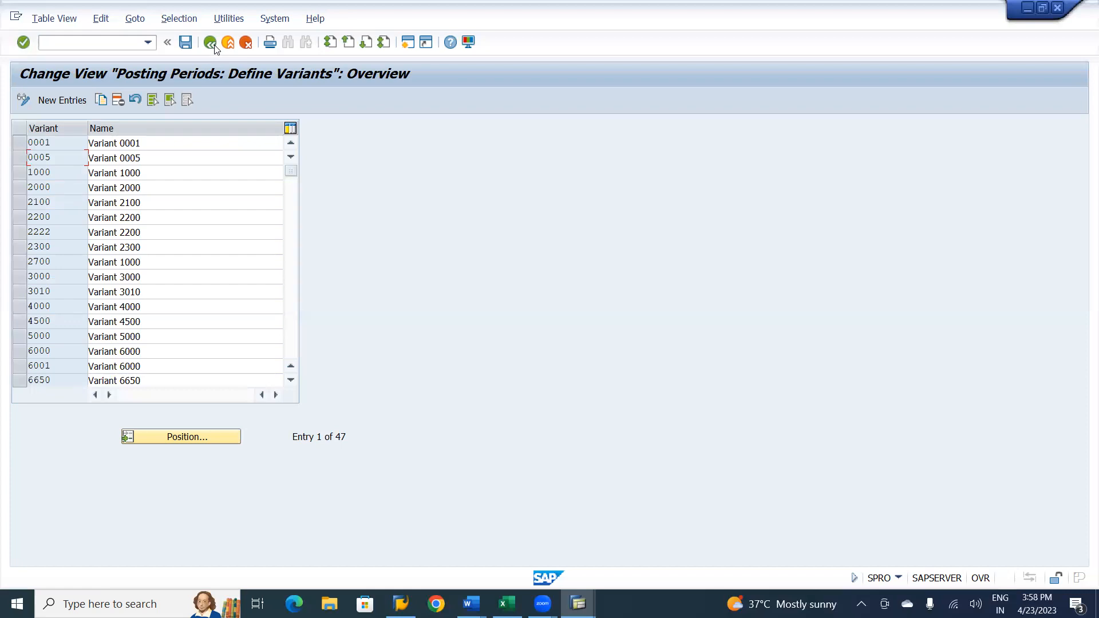
Step: Check the next configuration item in the Word notes, then open Open and Close Posting Periods in the SAP IMG
key("alt+Tab")
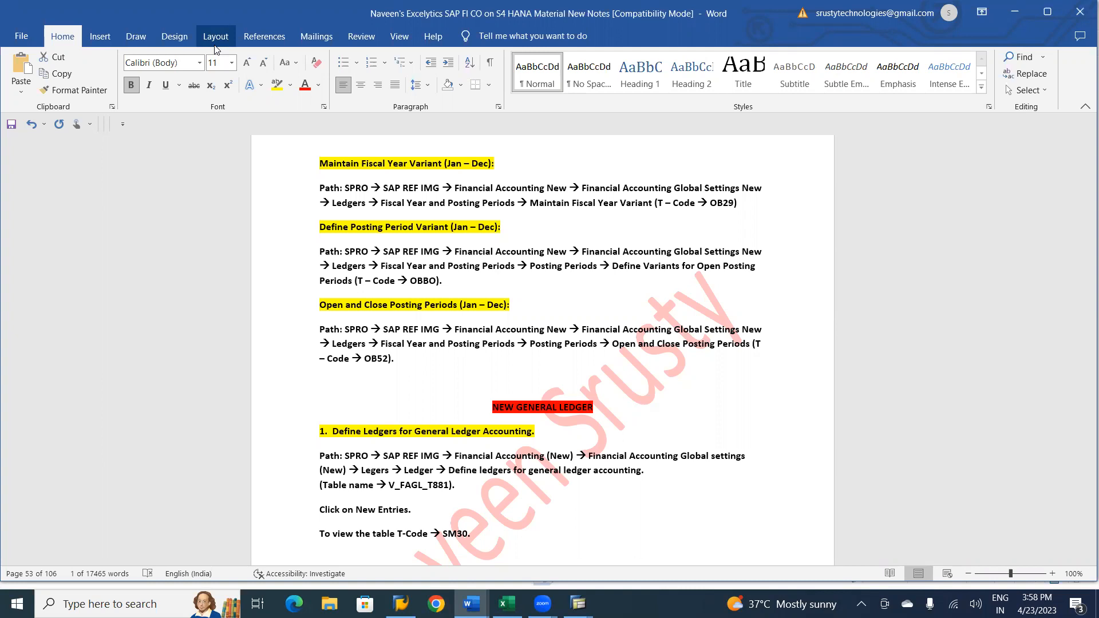
key("alt+Tab")
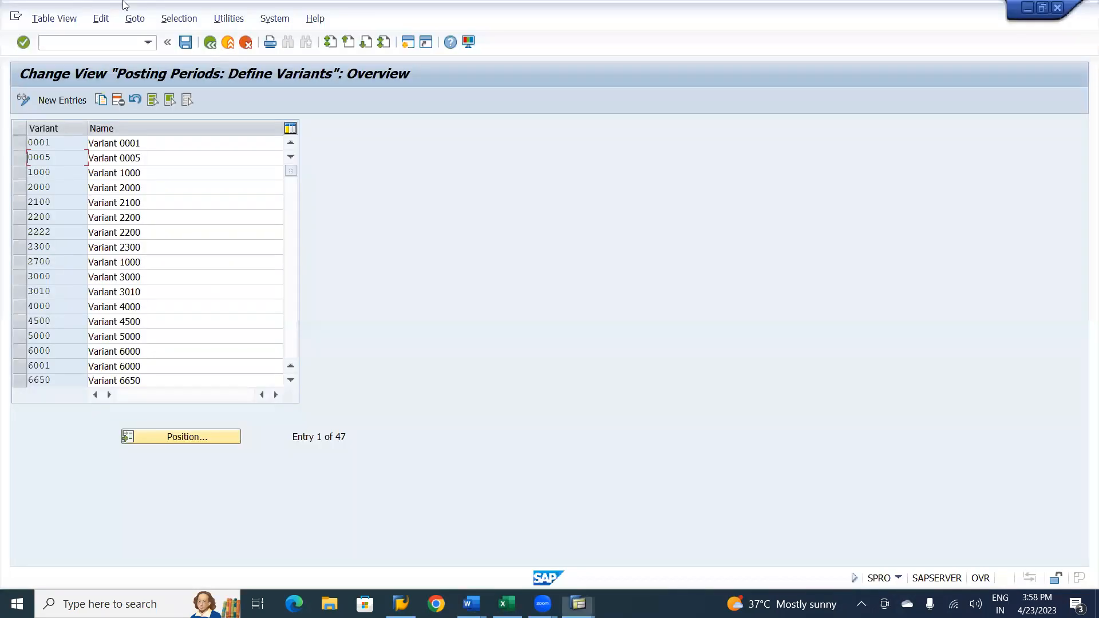
left_click(187, 41)
left_click(210, 42)
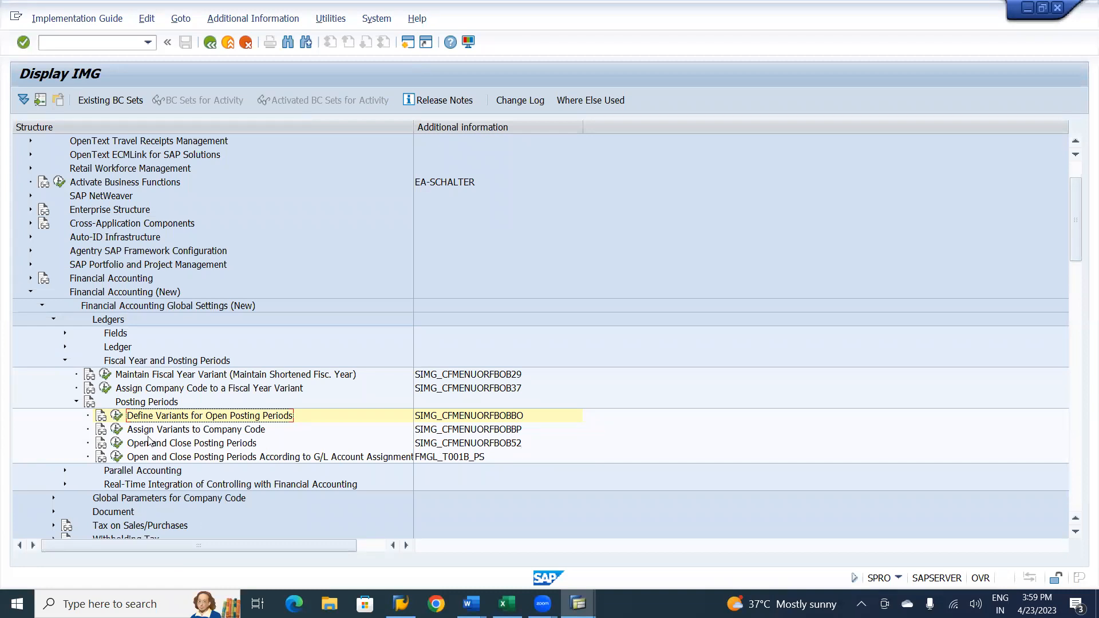
left_click(116, 444)
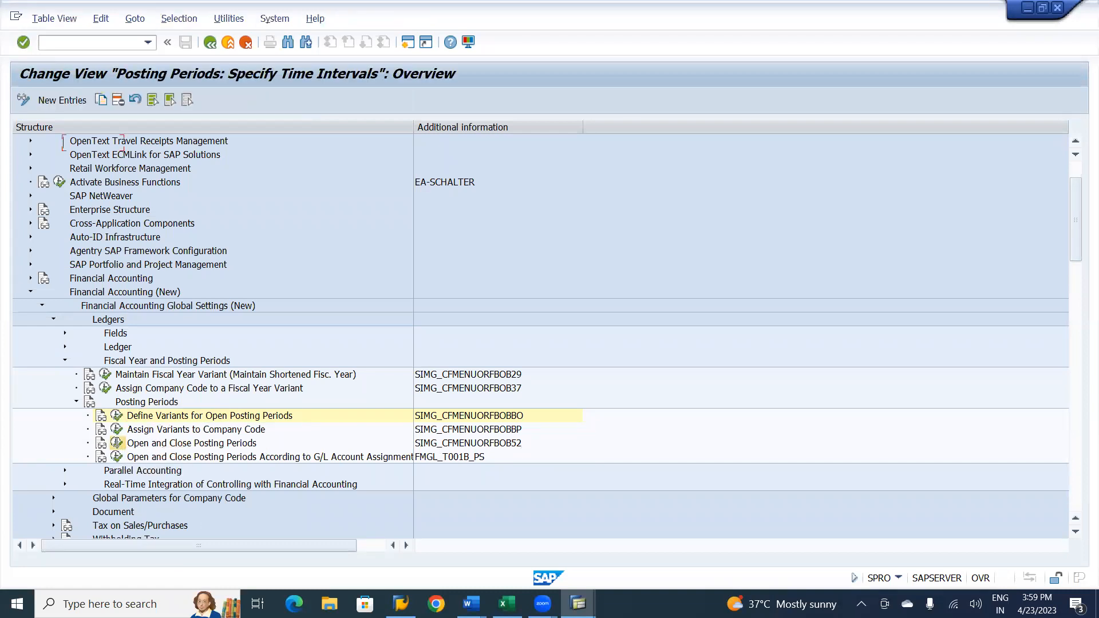
Step: Add a new posting period entry for variant LPK4 with account type +, valid for all account types
left_click(66, 101)
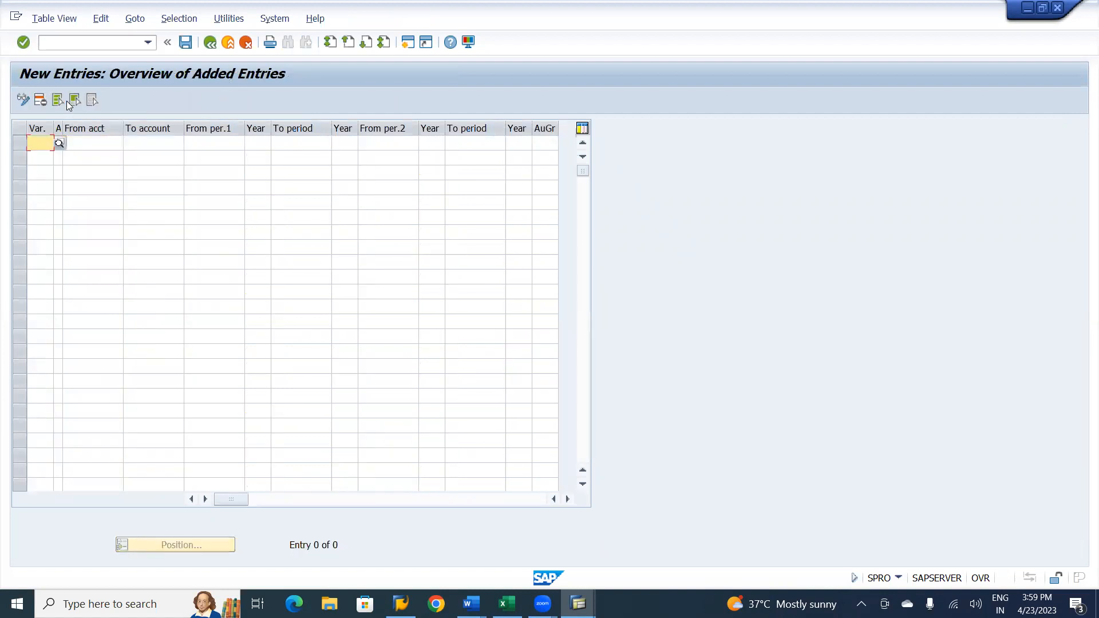
type("LPK")
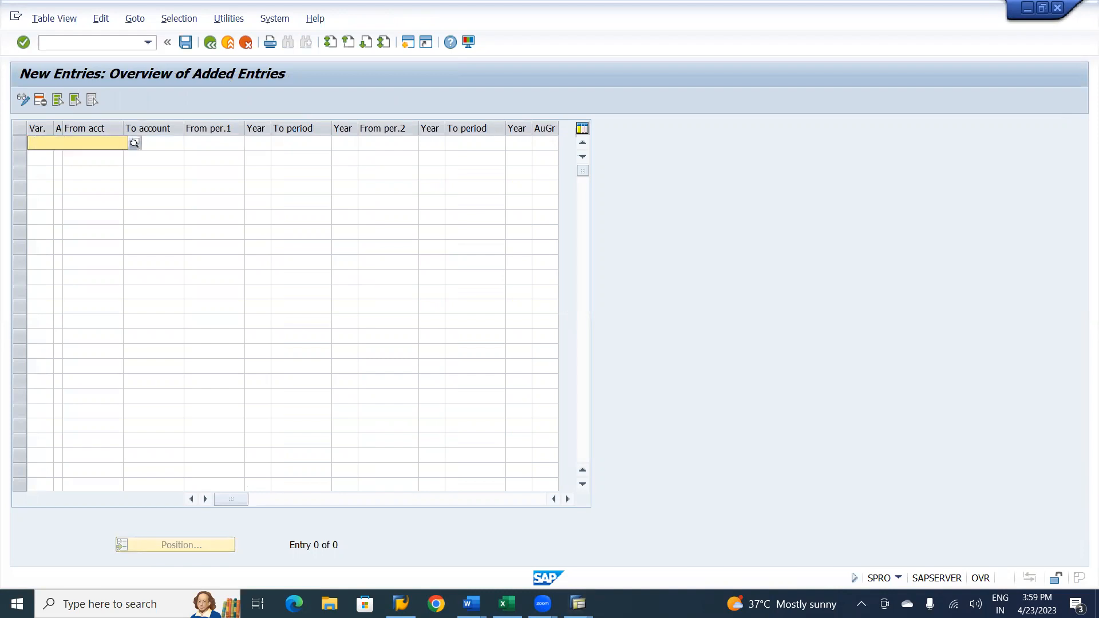
type("4")
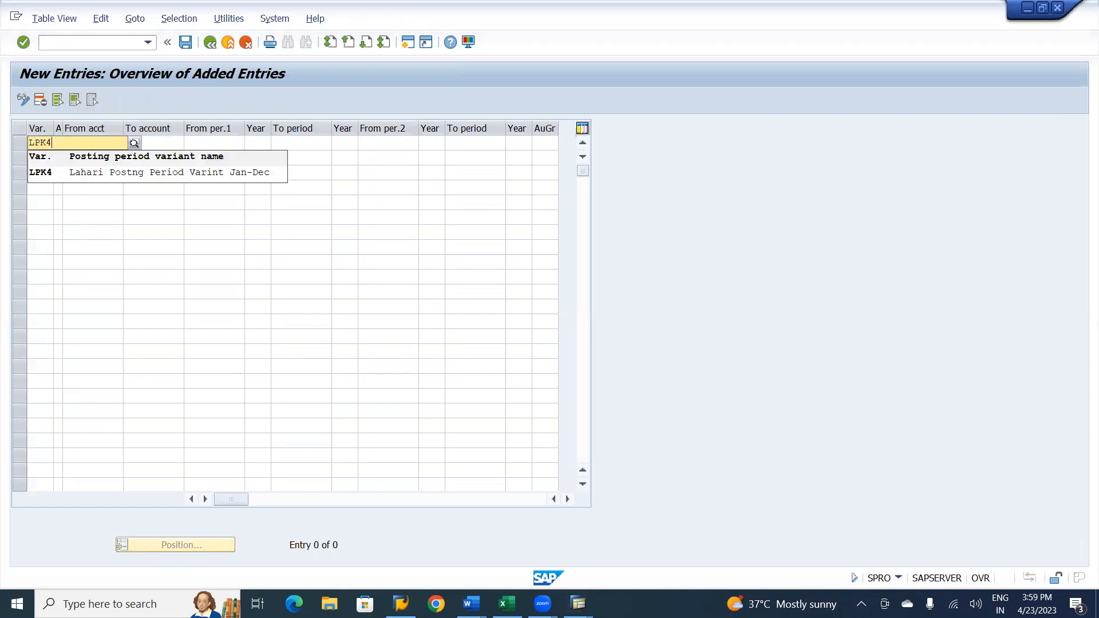
key("Down")
key("Return")
key("Tab")
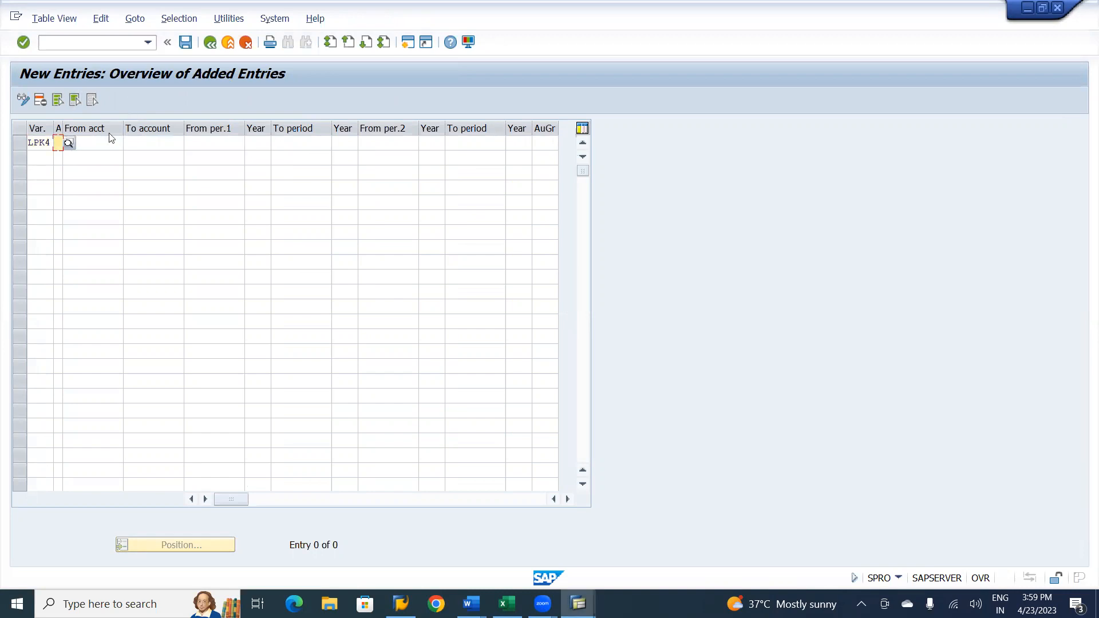
left_click(69, 144)
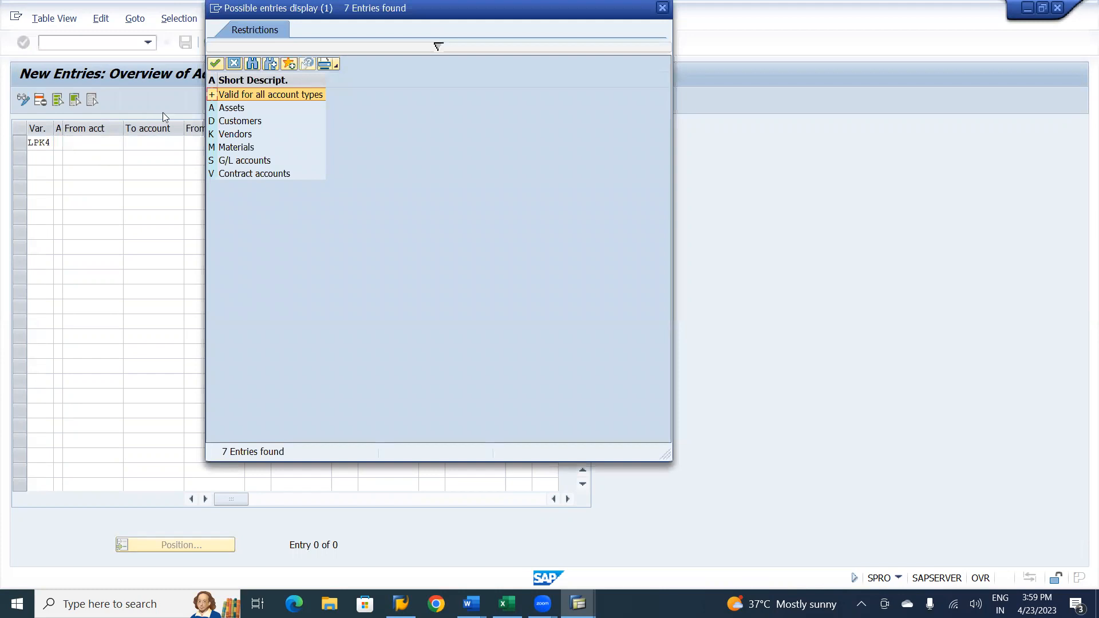
left_click(245, 95)
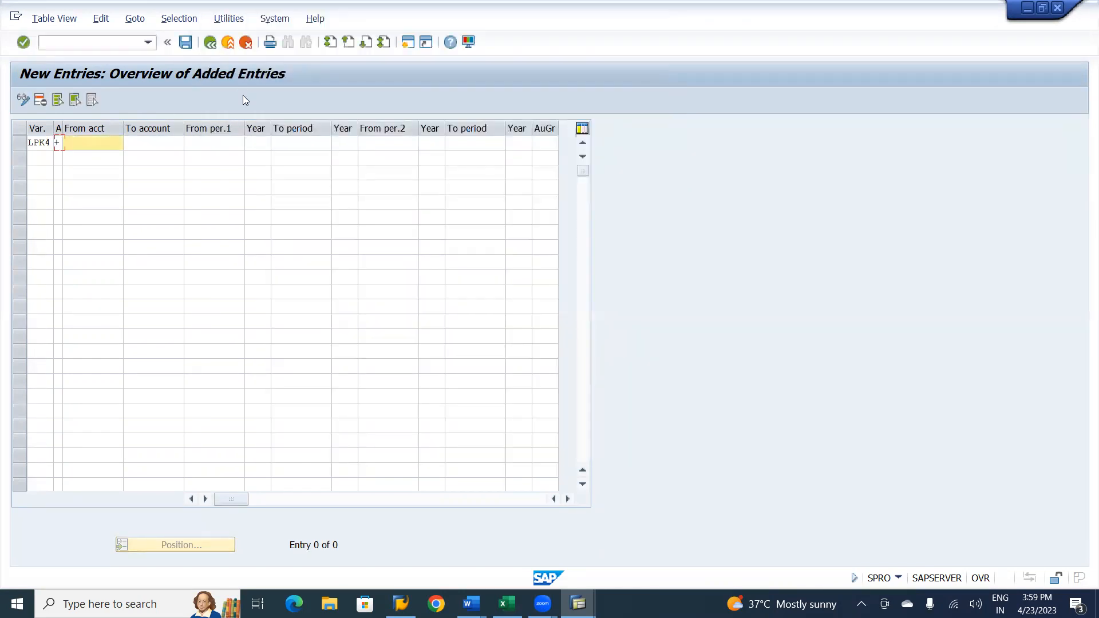
key("Tab")
key("Tab")
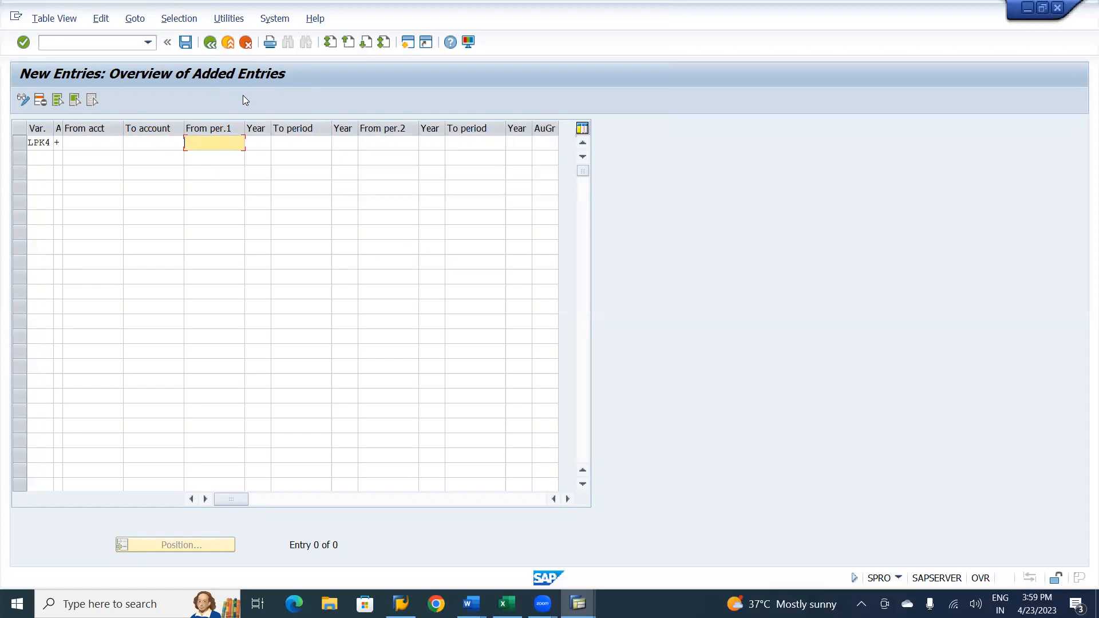
Step: Set the first interval of the LPK4 entry from period 1 of 2023 to period 12 of 2023
type("1")
key("Tab")
type("2023")
key("Tab")
type("12")
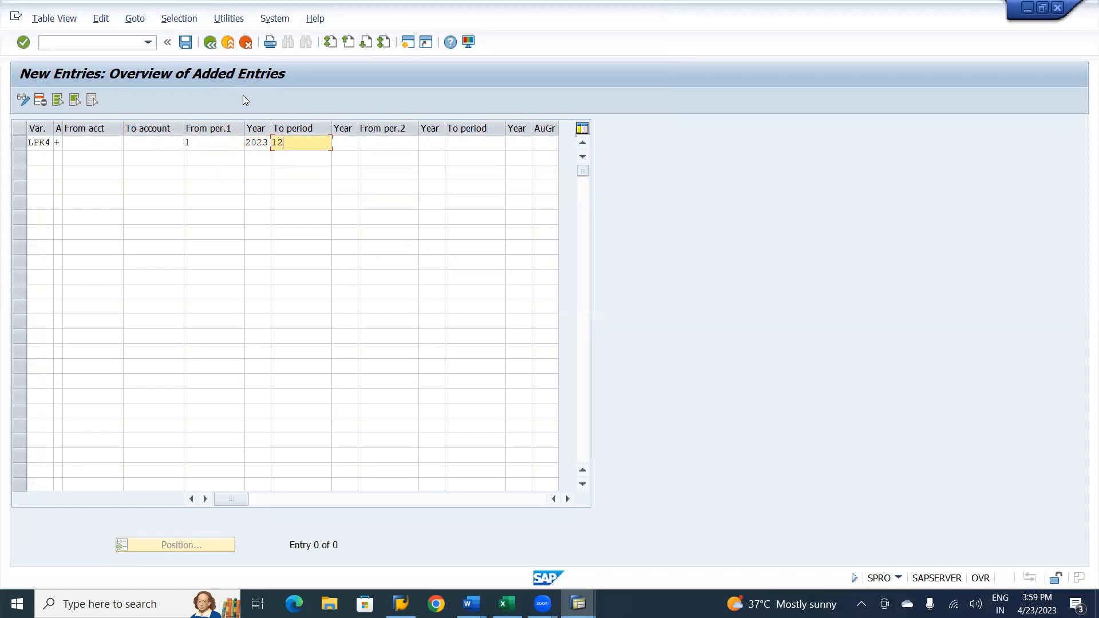
key("Tab")
type("2023")
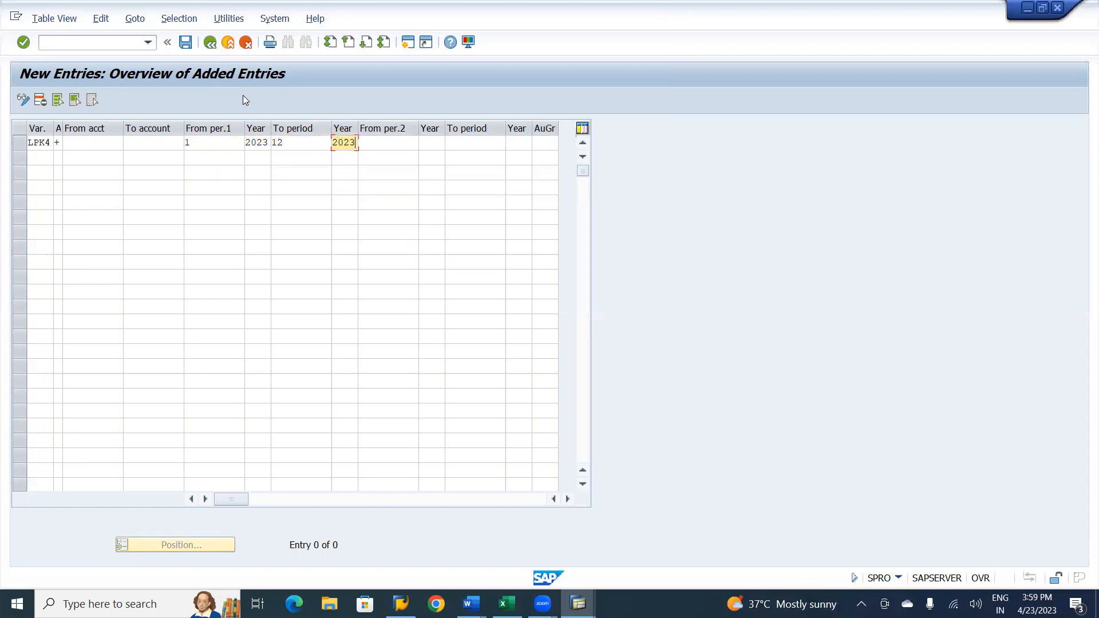
Step: Set the second interval of the LPK4 entry from special period 13 of 2023 to period 16 of 2023
key("Tab")
type("13")
key("Tab")
type("2023")
key("Tab")
type("16")
key("Tab")
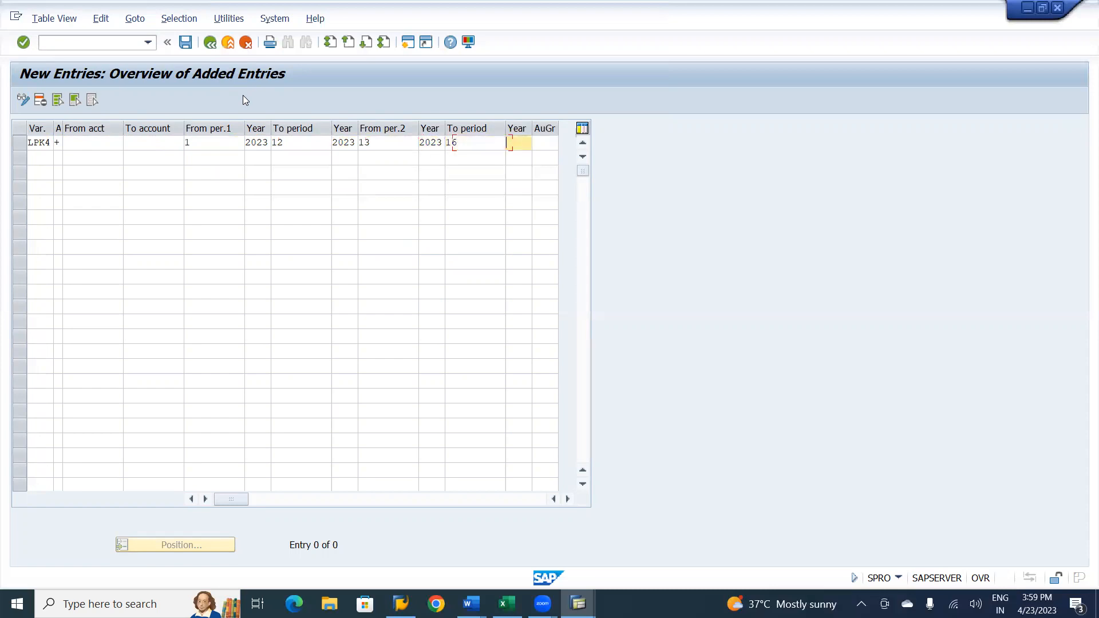
type("2023")
key("Return")
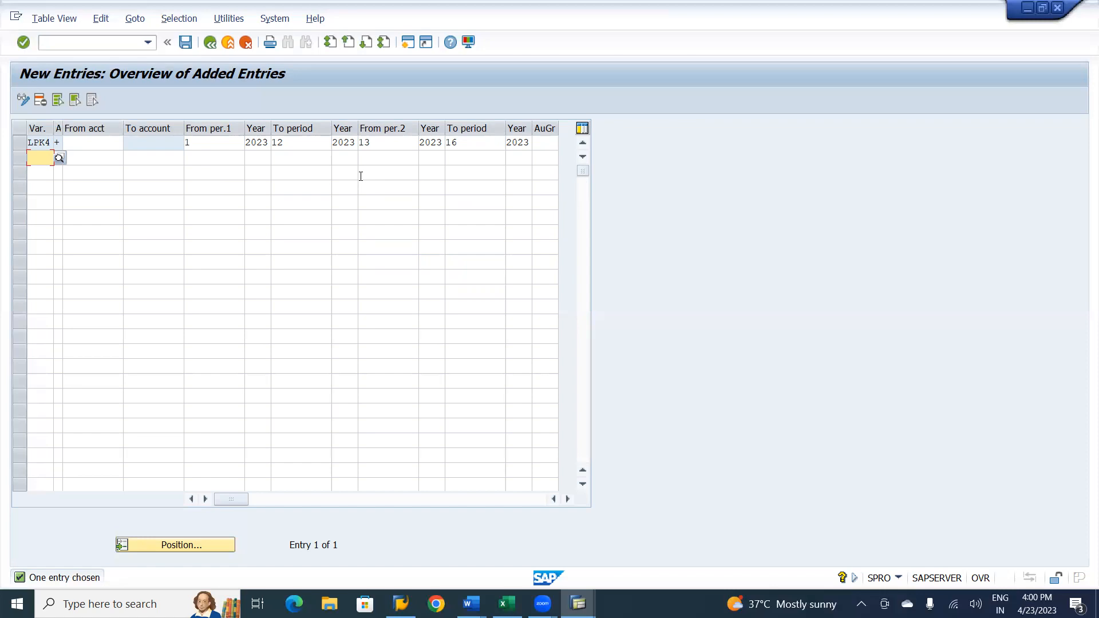
Step: Save the LPK4 posting period entry under customizing request SR2K900004
key("alt+Tab")
key("alt+shift+Tab")
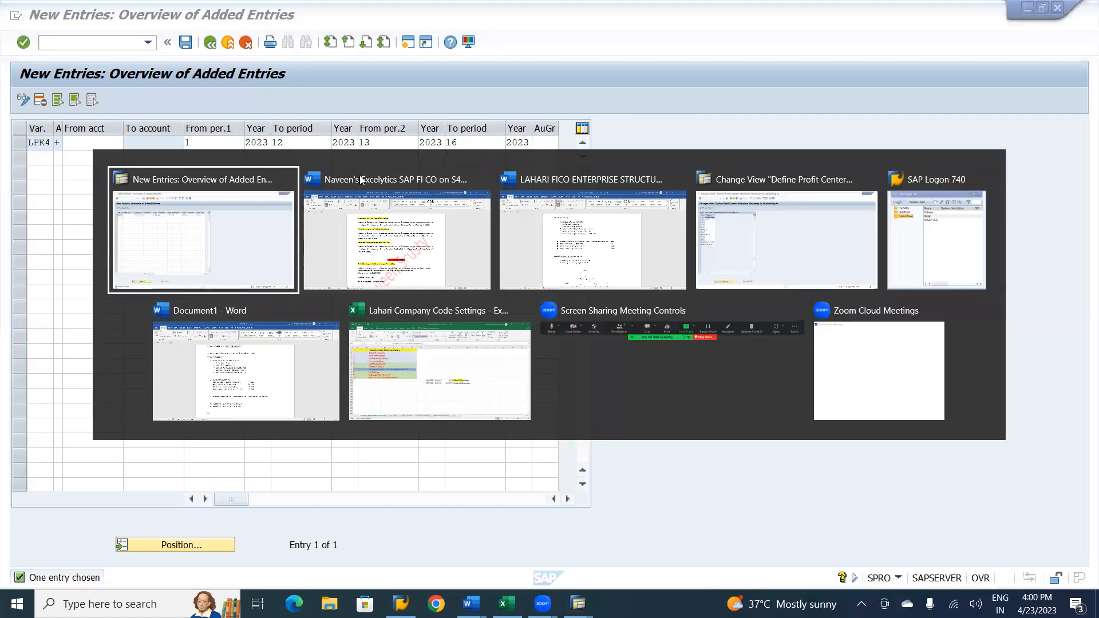
left_click(193, 50)
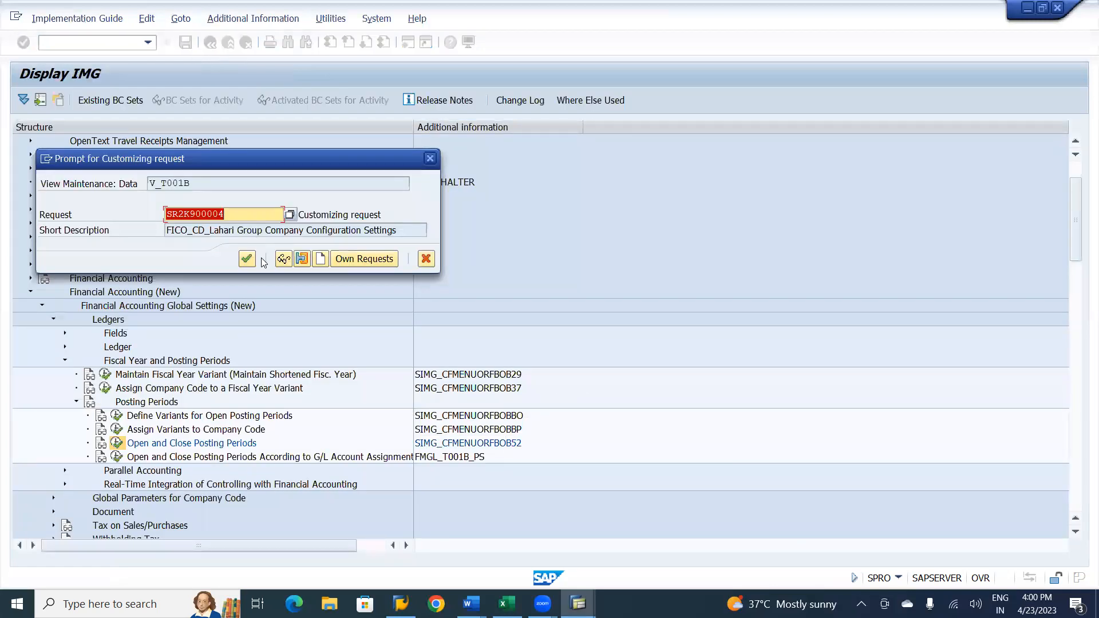
left_click(247, 258)
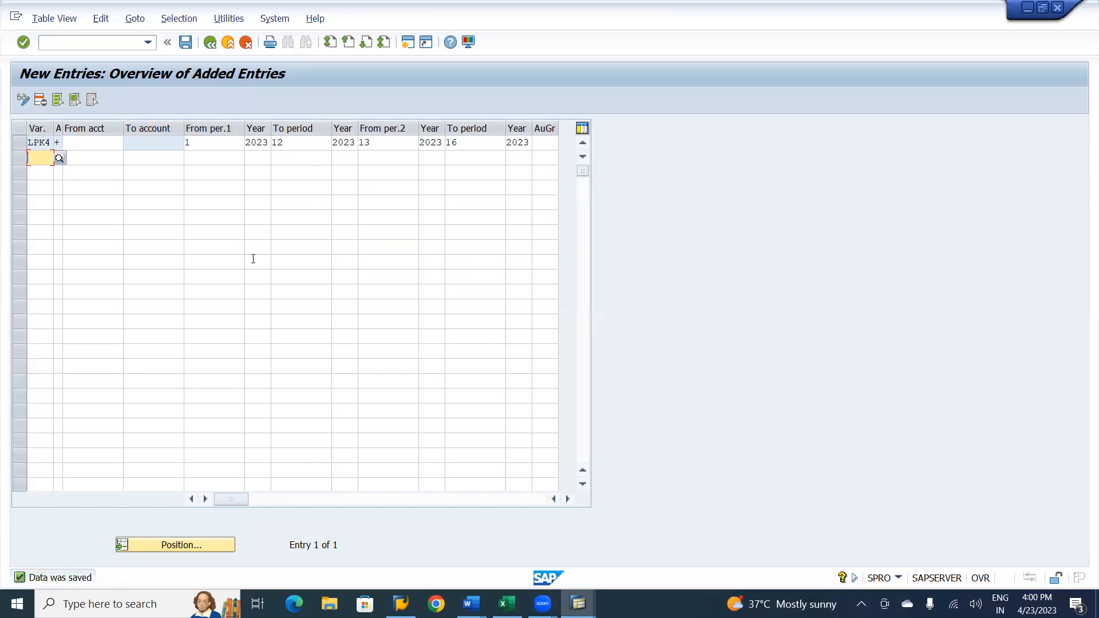
Step: Switch to the LAHARI FICO ENTERPRISE STRUCTURE notes in Word and review the New GL Accounting prerequisites
key("alt+Tab")
key("alt+Tab")
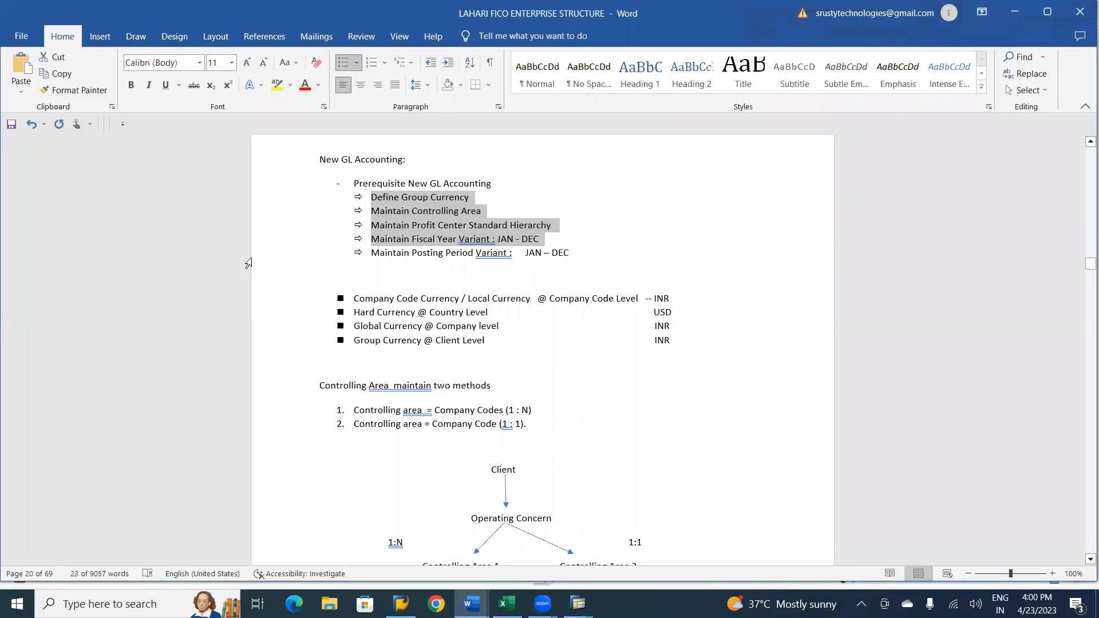
left_click(463, 198)
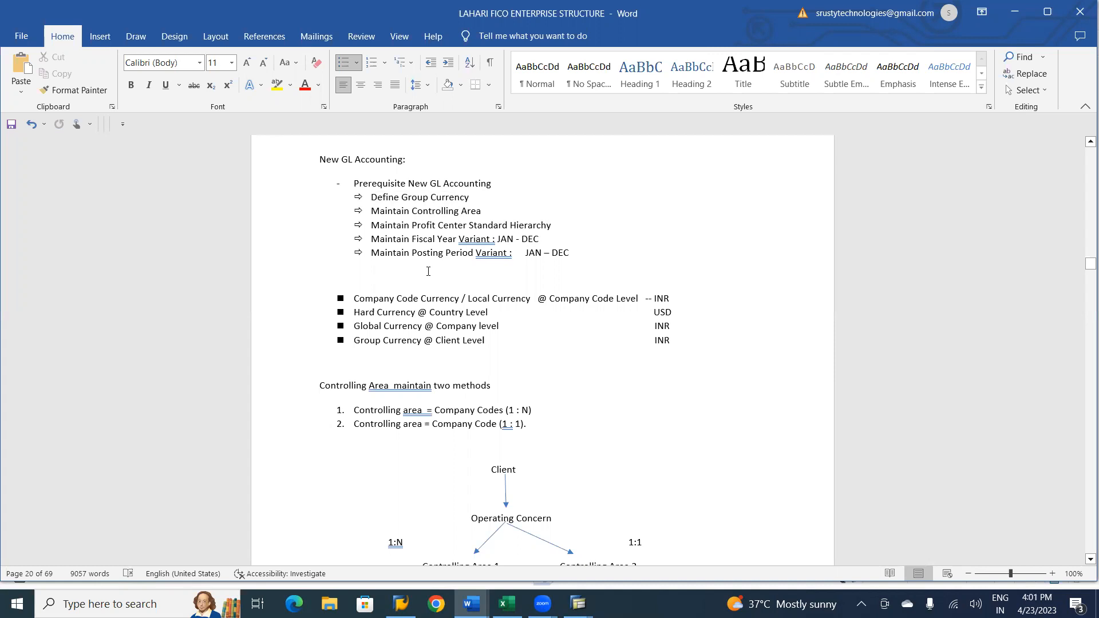
key("alt+Tab")
key("alt+Tab")
key("alt+Tab")
key("alt+shift+Tab")
Step: Find the New GL Accounting section in the notes and read its introduction, old and new formulas, and feature list
scroll(428, 271, "down", 20)
scroll(428, 271, "down", 20)
scroll(428, 271, "down", 20)
scroll(428, 271, "down", 20)
scroll(428, 271, "down", 20)
scroll(428, 272, "down", 5)
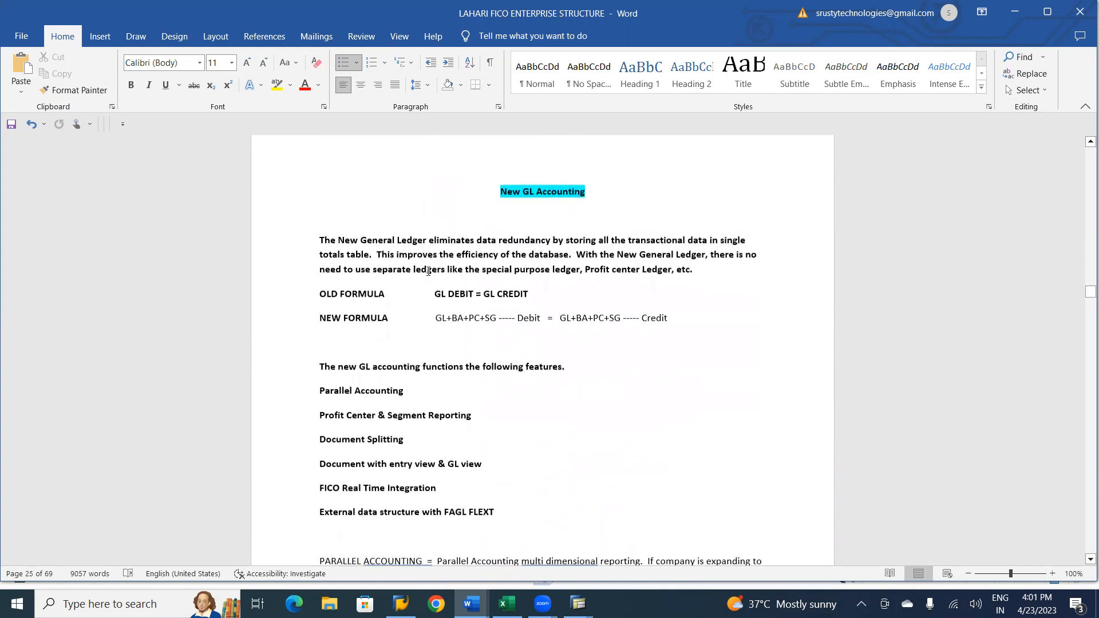
scroll(428, 271, "down", 1)
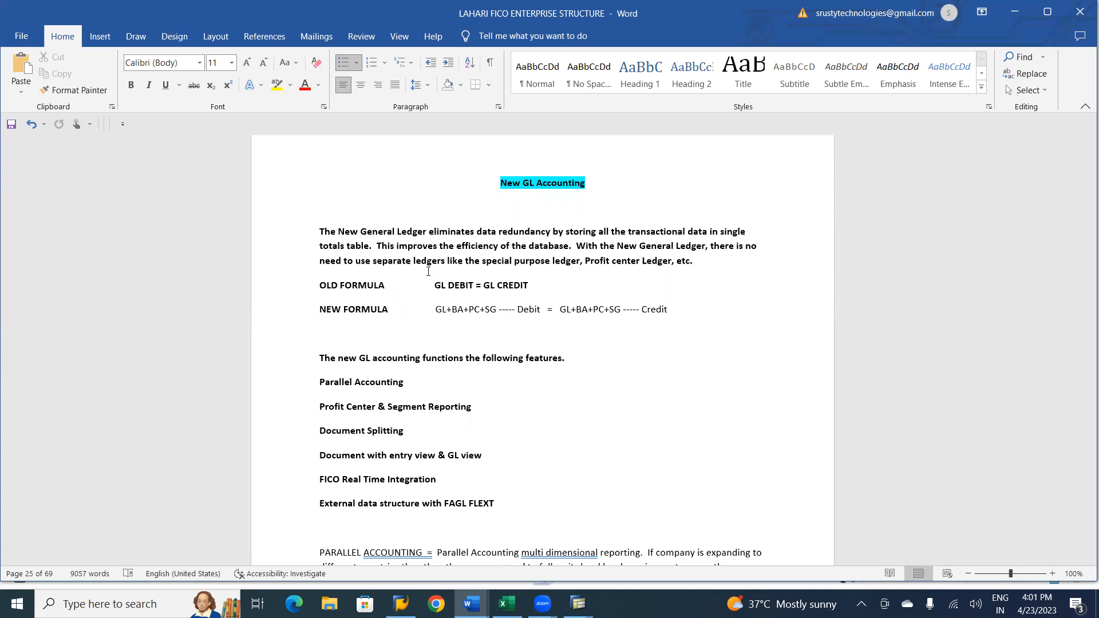
scroll(428, 271, "down", 1)
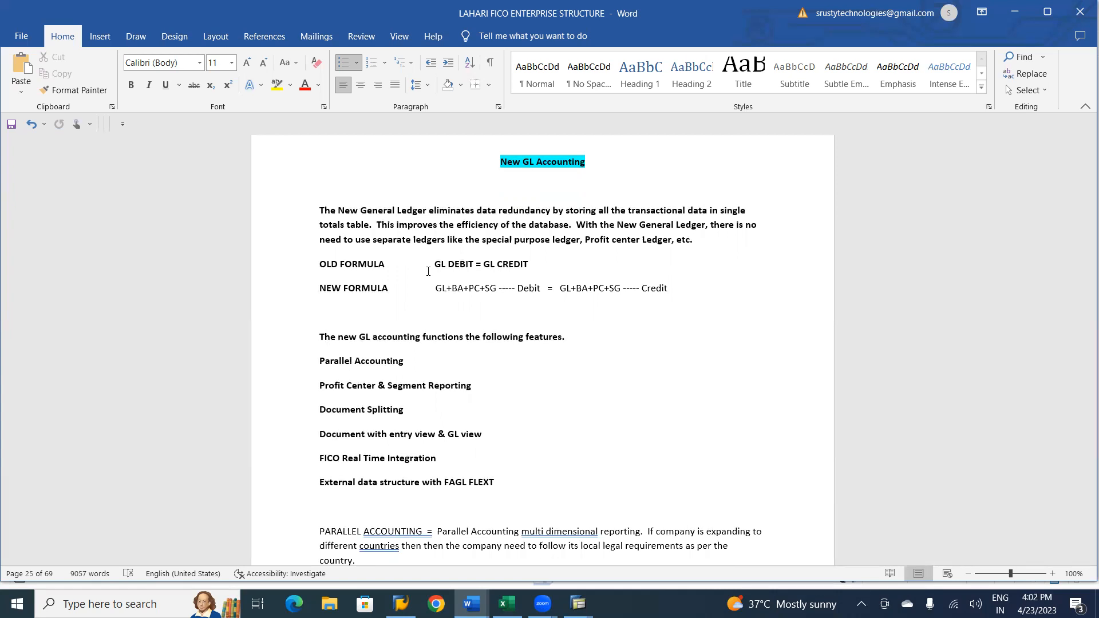
Step: Examine the notes on parallel accounting, leading and non-leading ledgers, ledger groups, and fiscal year variants per company code
scroll(428, 271, "down", 15)
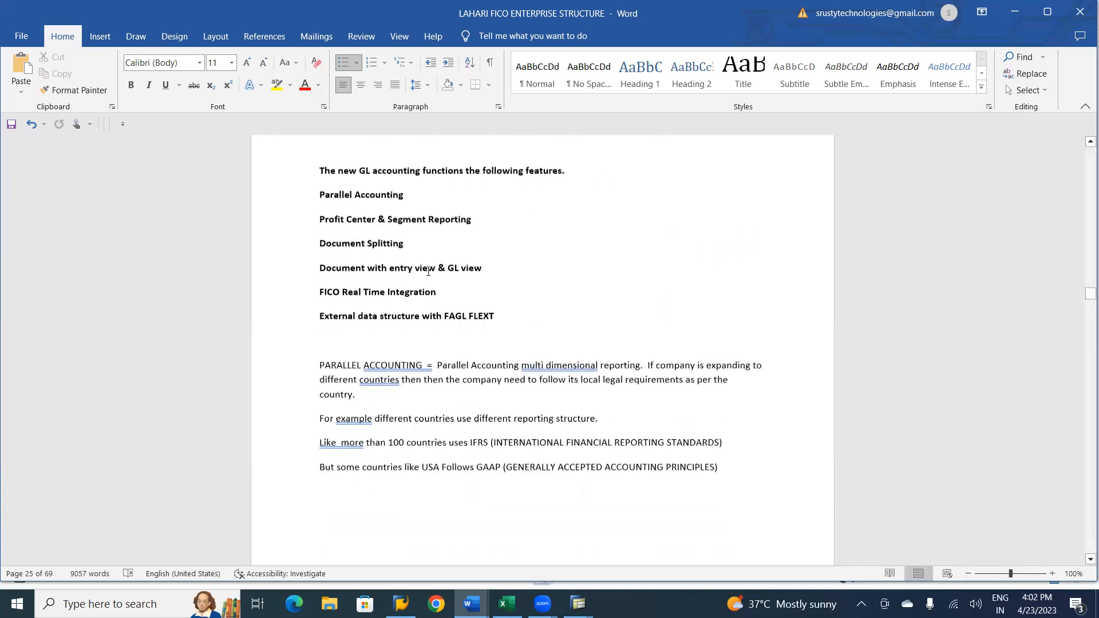
scroll(428, 271, "down", 1)
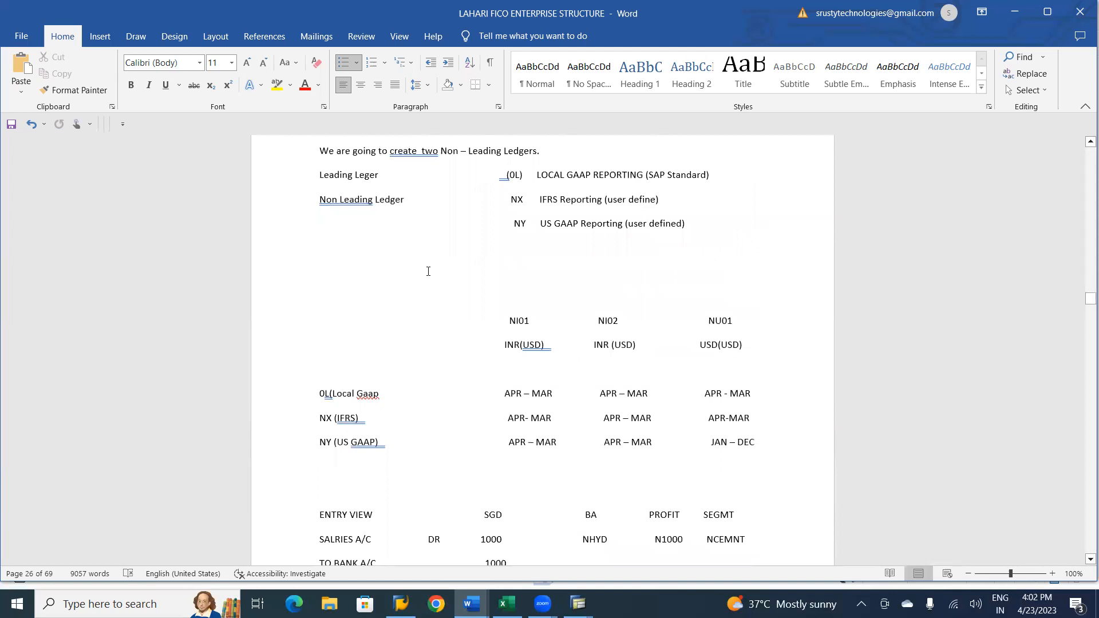
scroll(428, 271, "up", 20)
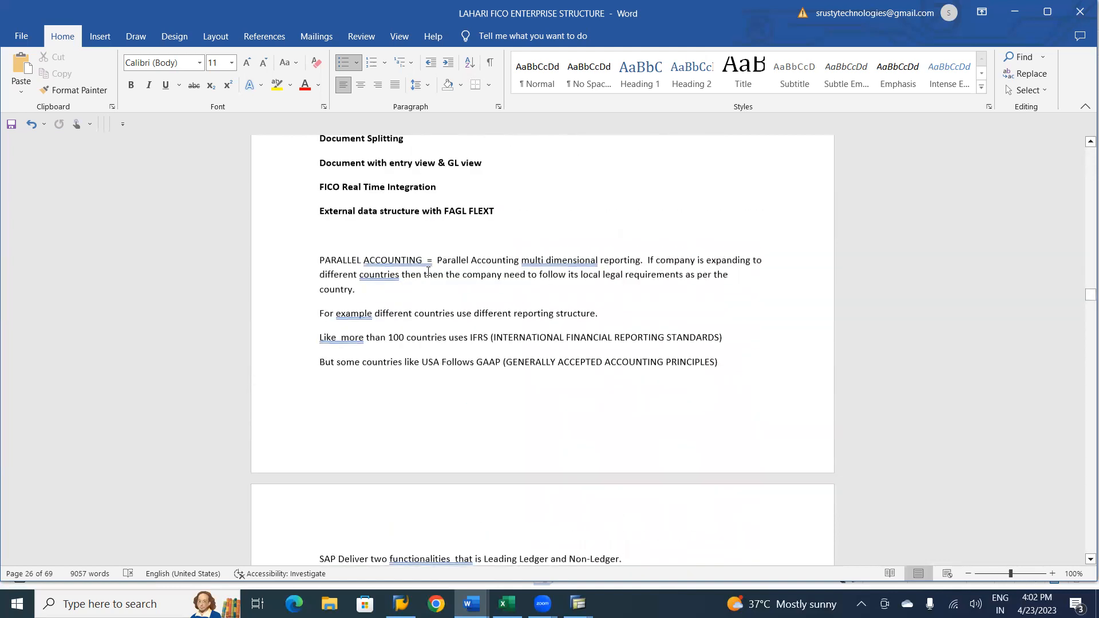
scroll(428, 271, "up", 1)
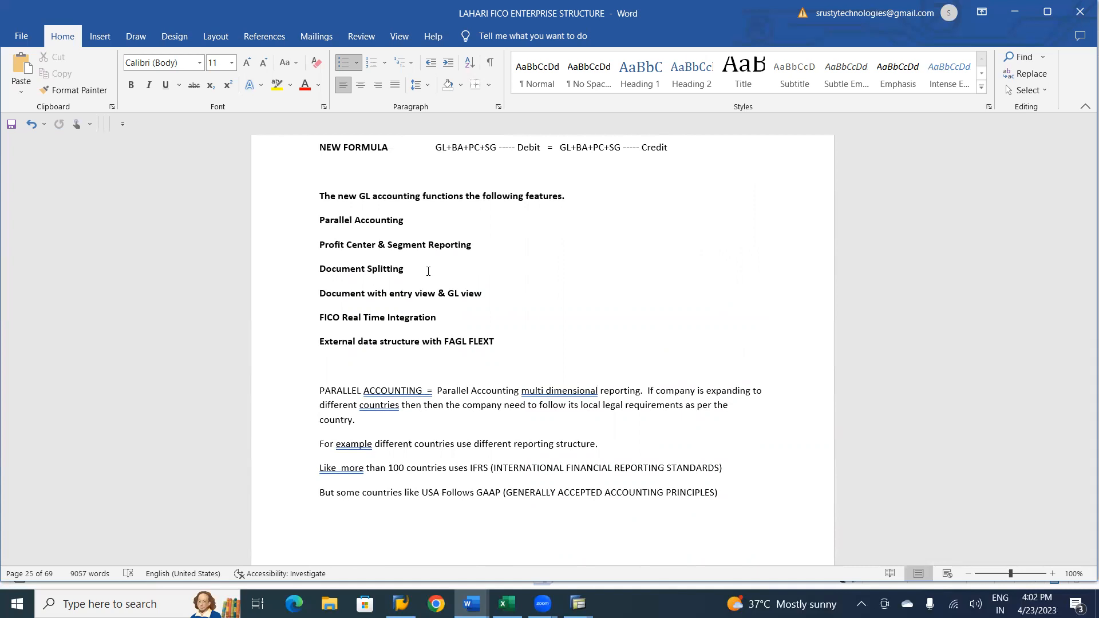
scroll(428, 271, "down", 20)
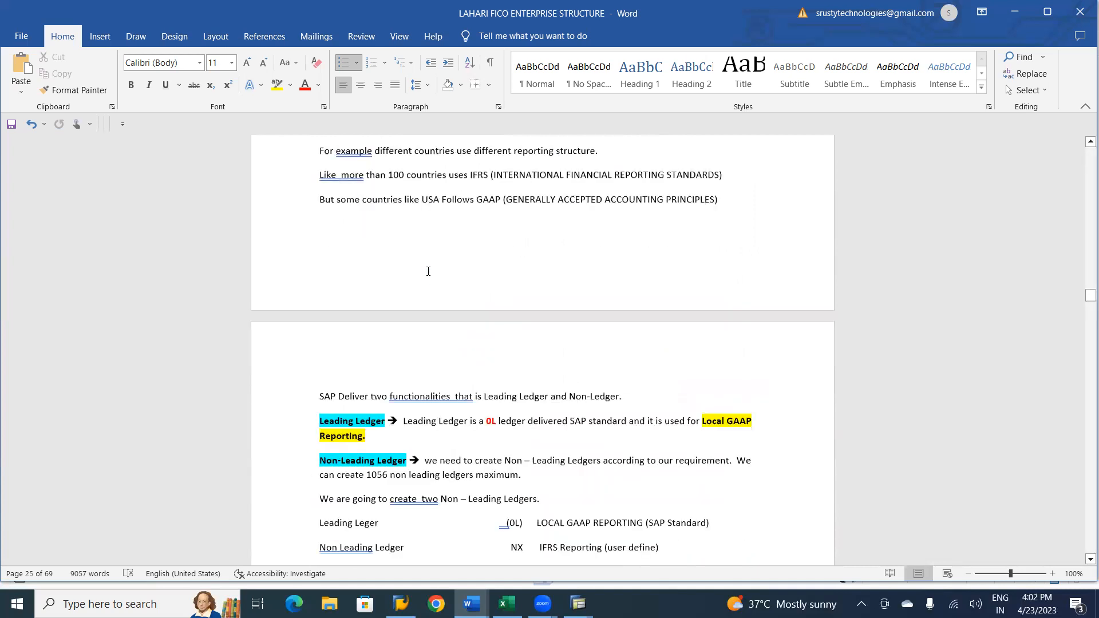
scroll(428, 271, "down", 15)
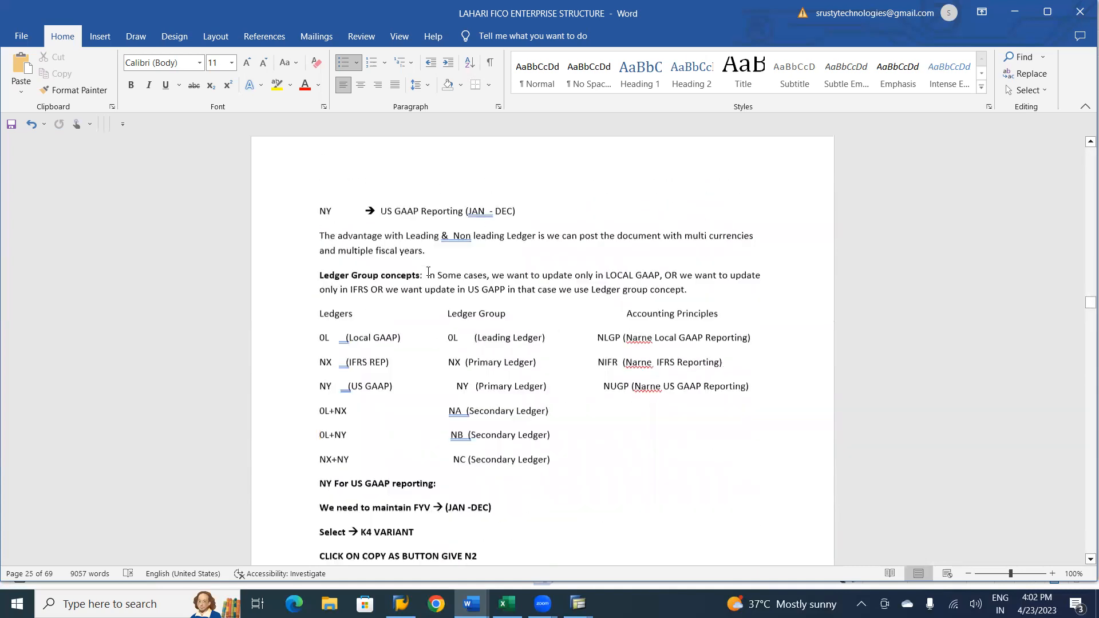
scroll(428, 271, "down", 9)
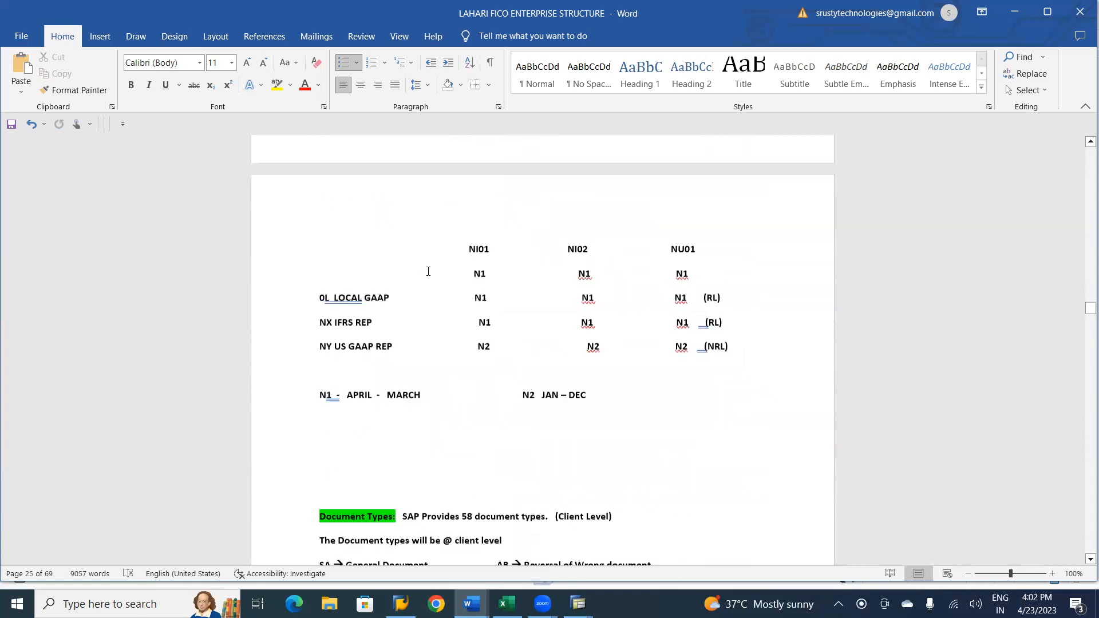